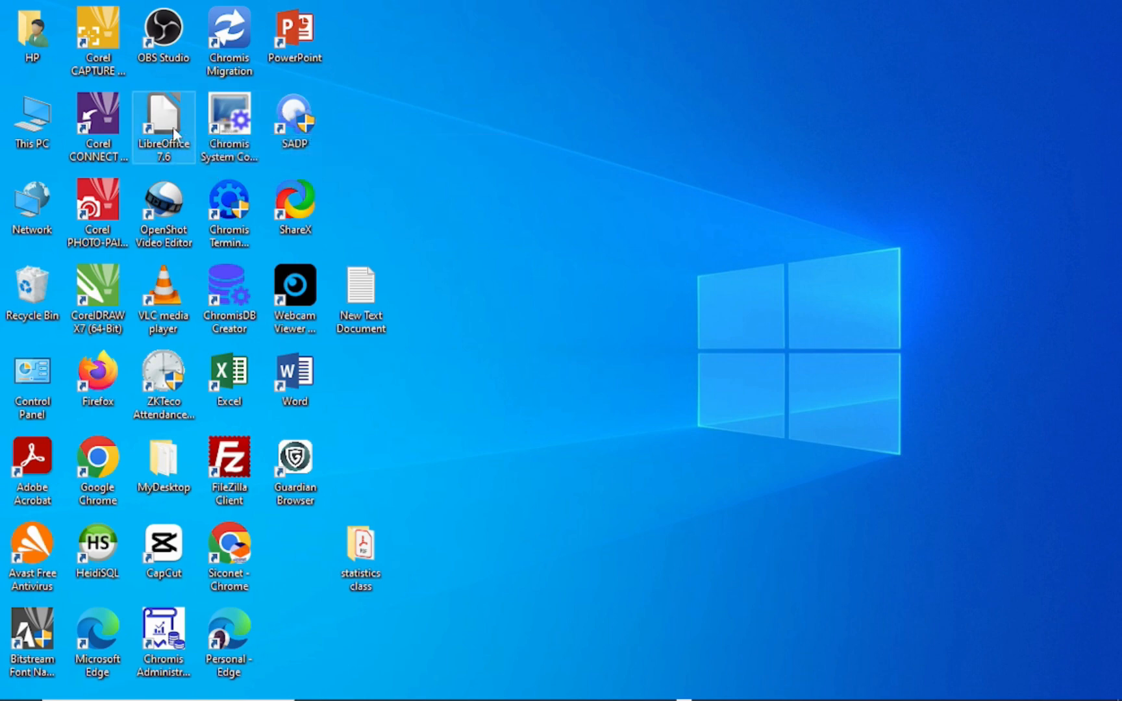
Step: Start LibreOffice 7.6 from the desktop and reposition its start window on the screen
left_click(164, 142)
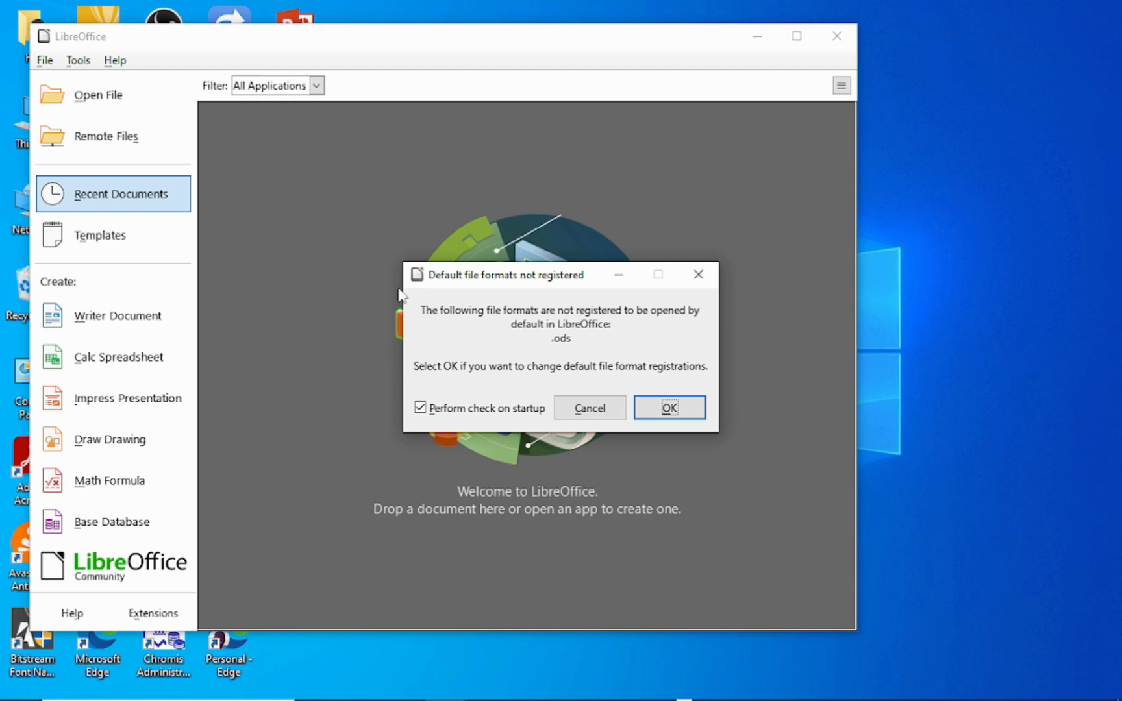
left_click_drag(370, 37, 591, 37)
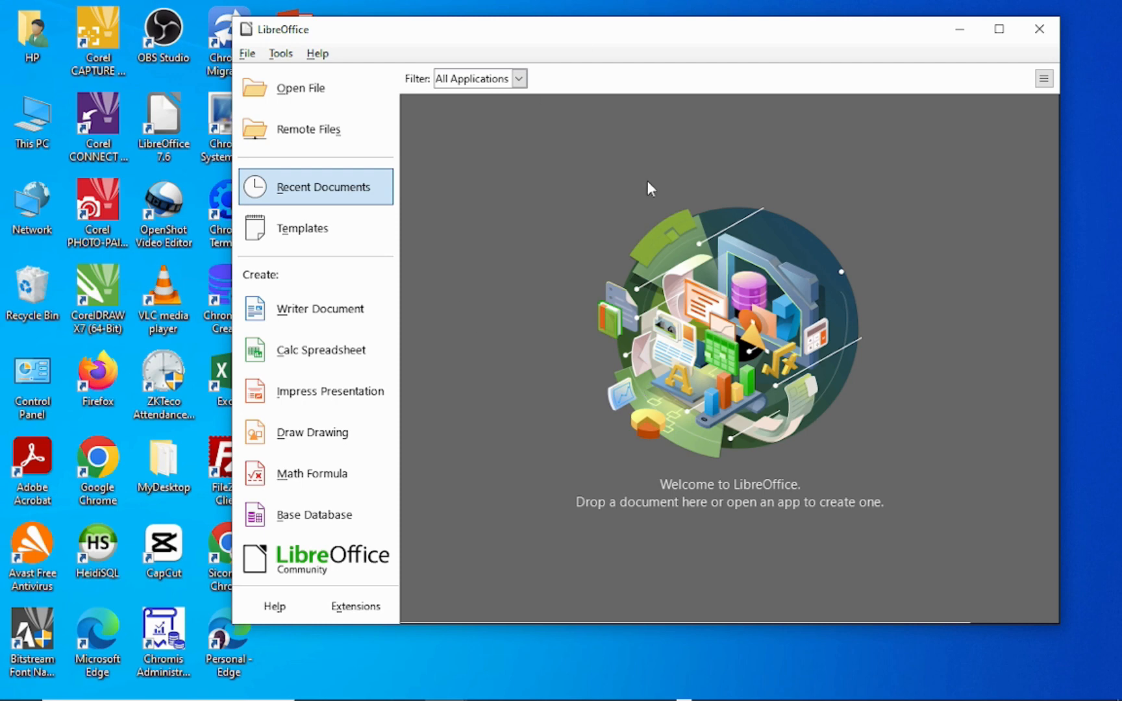
mouse_move(684, 41)
left_mouse_down()
mouse_move(666, 50)
mouse_move(688, 42)
left_mouse_up()
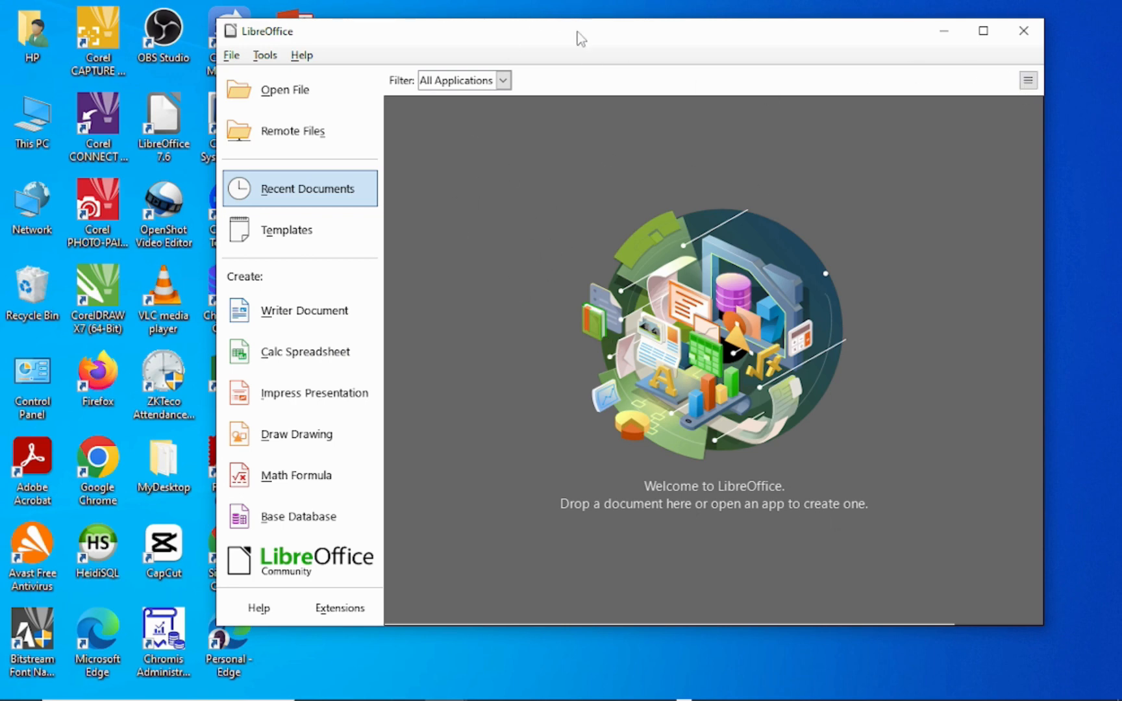
left_click_drag(578, 35, 651, 45)
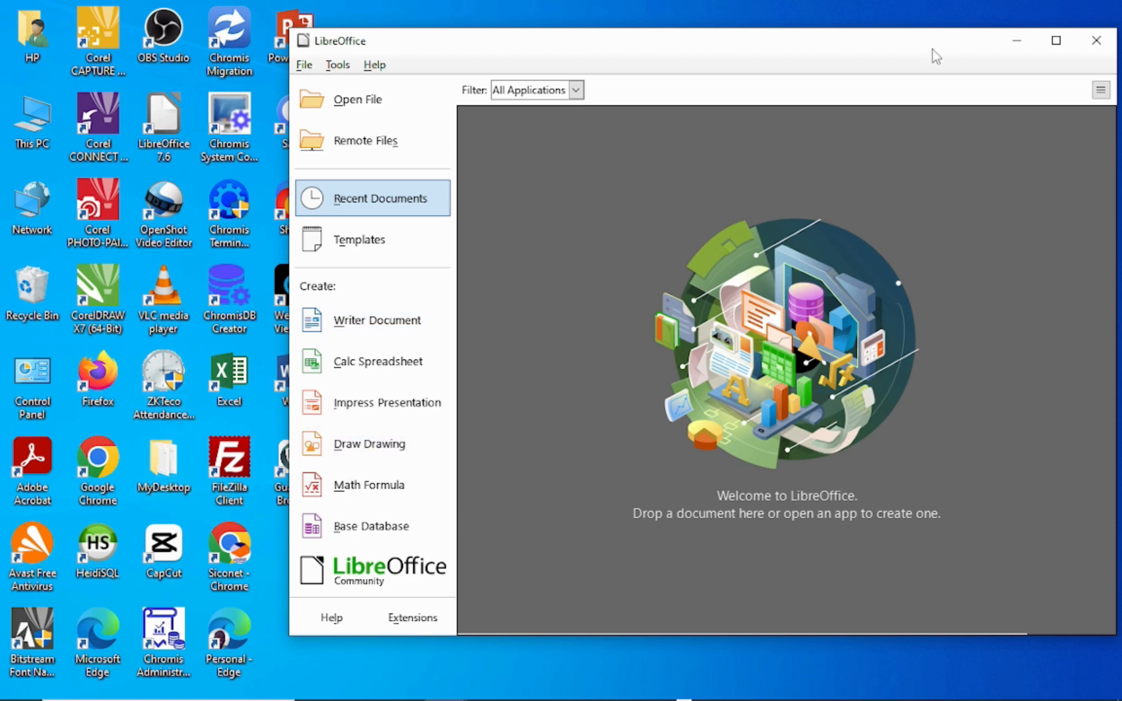
left_click_drag(932, 49, 725, 50)
left_click_drag(651, 49, 691, 48)
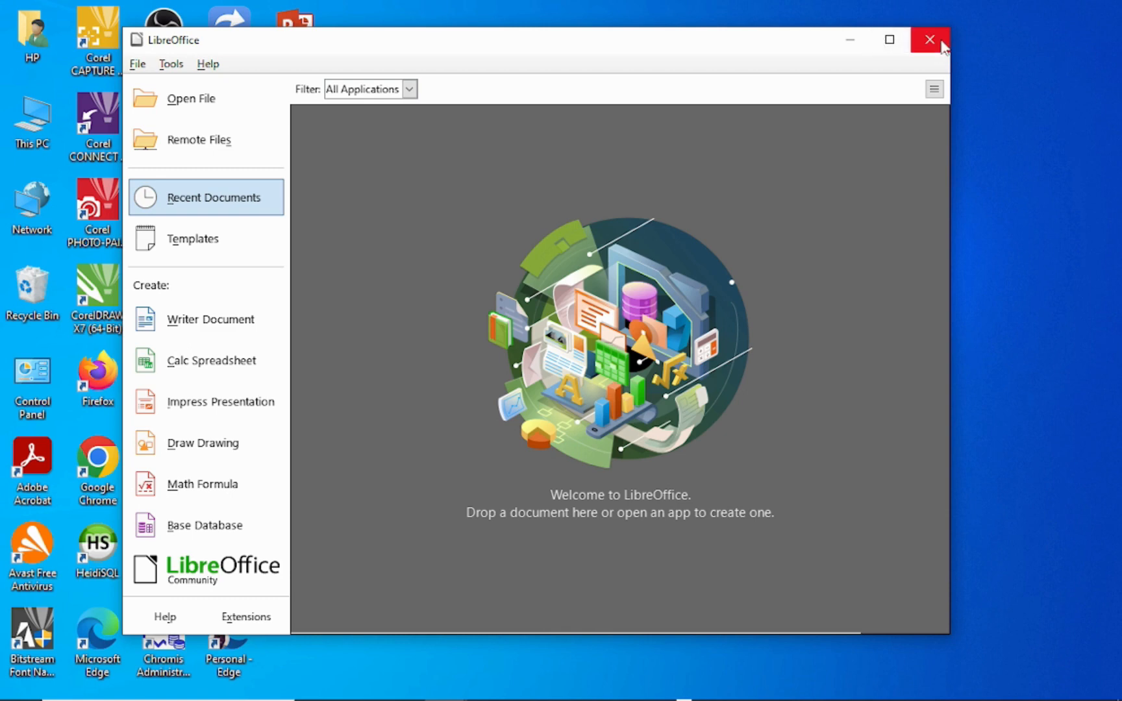
Step: Maximize the LibreOffice start window, restore it to its smaller size and move it aside
left_click(889, 40)
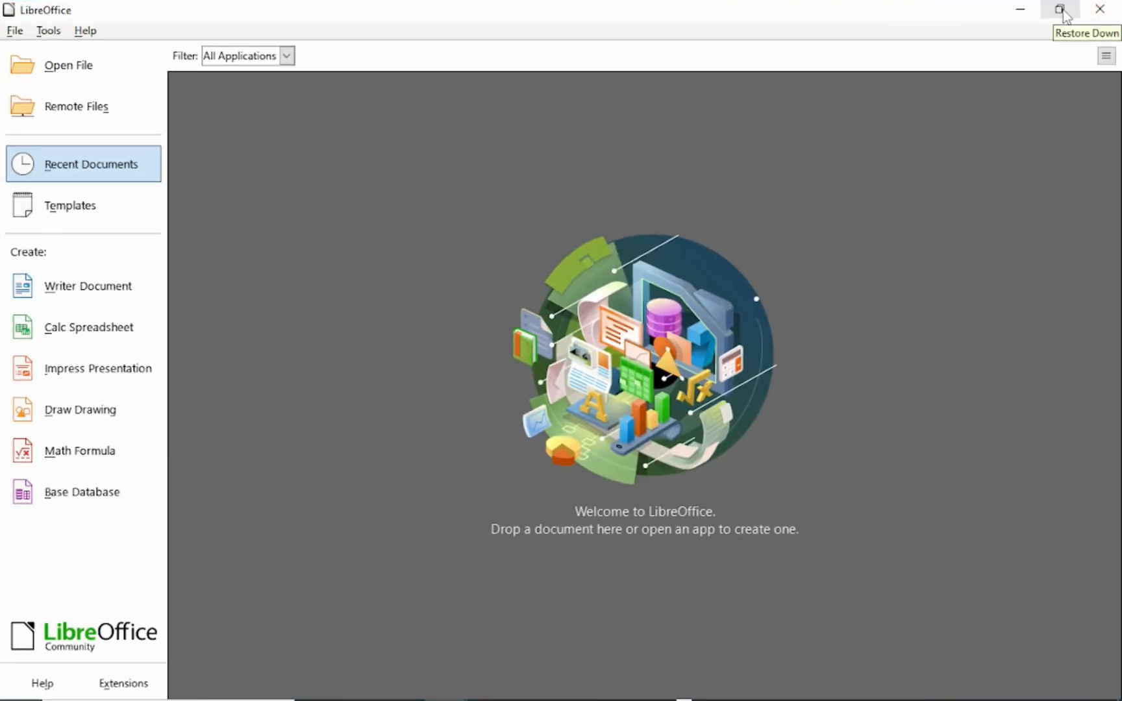
left_click(1061, 11)
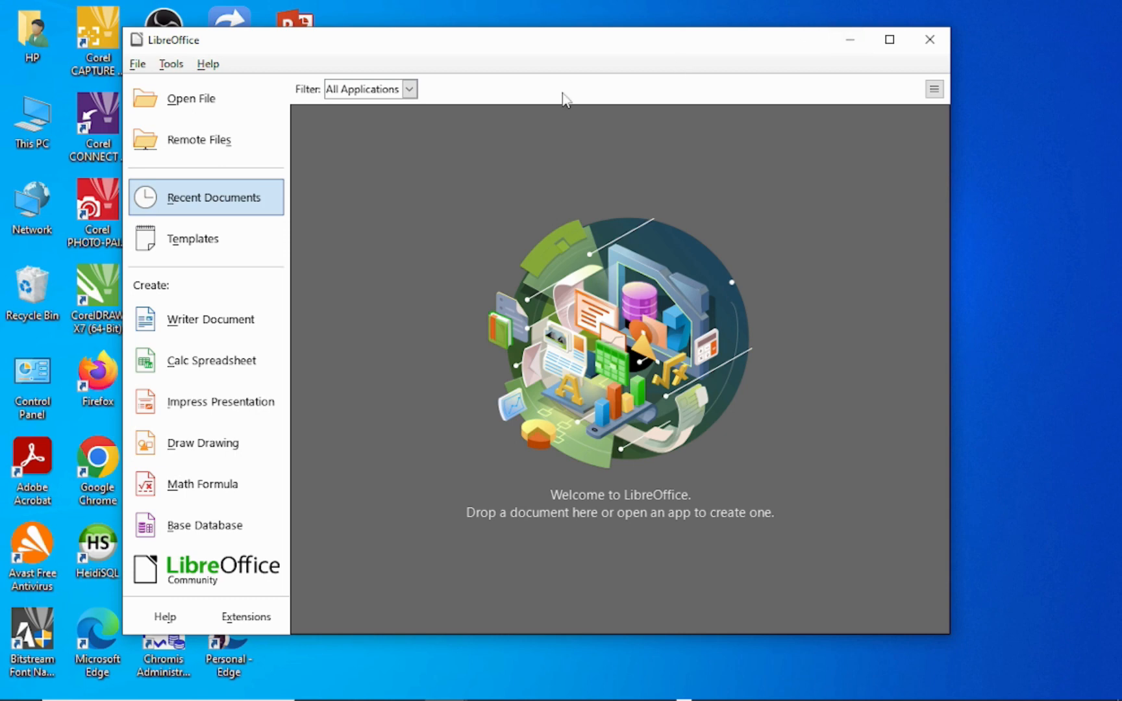
left_click_drag(461, 56, 644, 65)
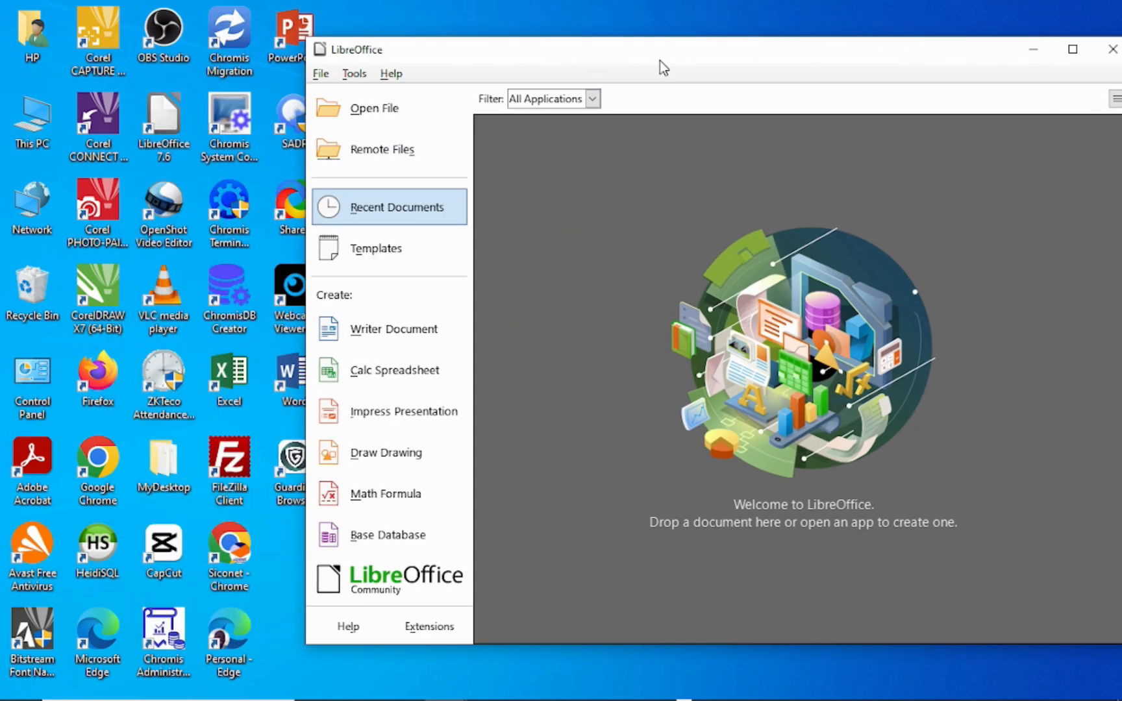
Step: Try to open the built-in LibreOffice Help
left_click(321, 73)
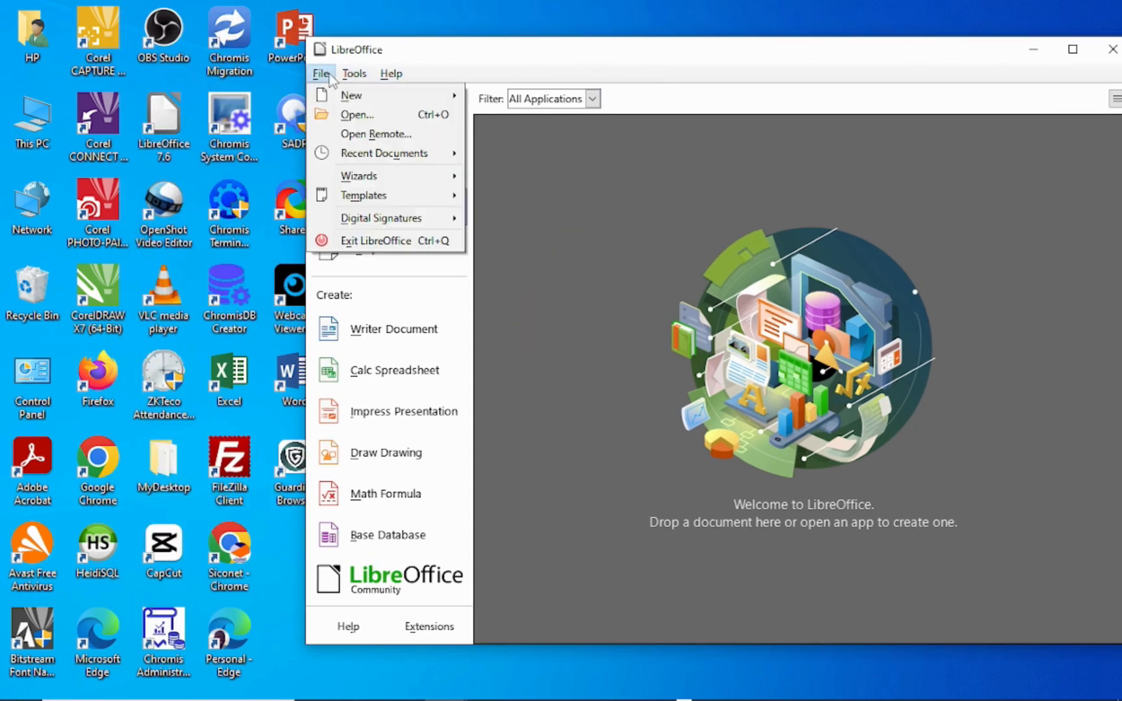
mouse_move(354, 74)
mouse_move(390, 76)
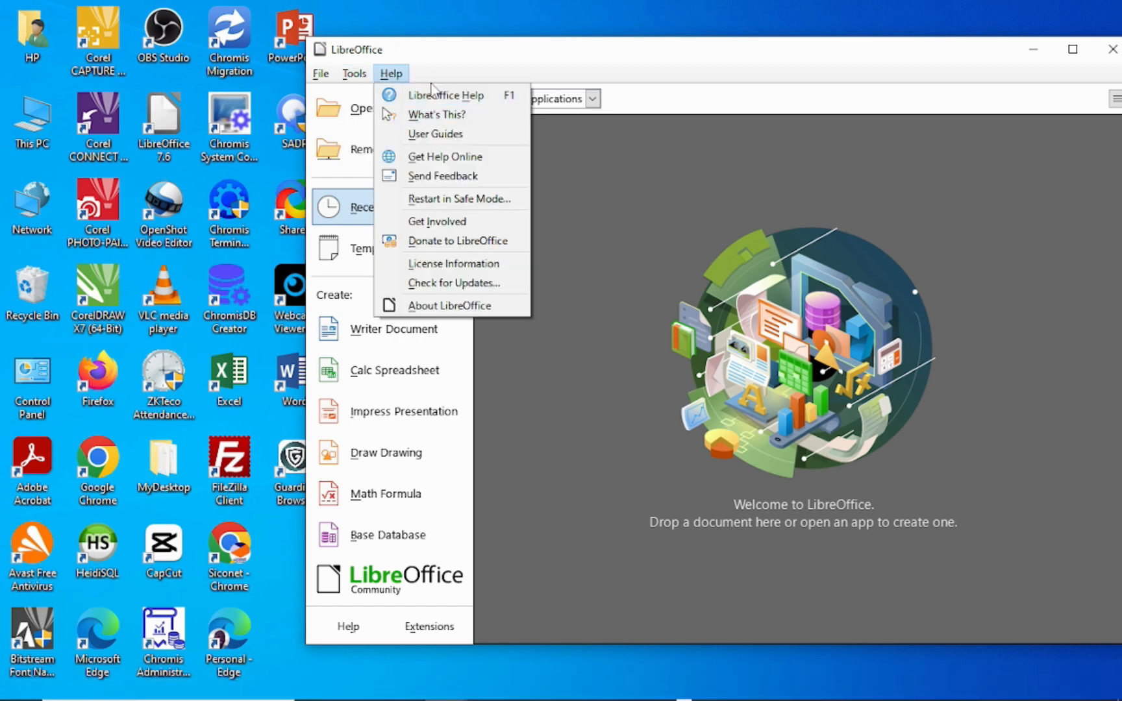
left_click(448, 98)
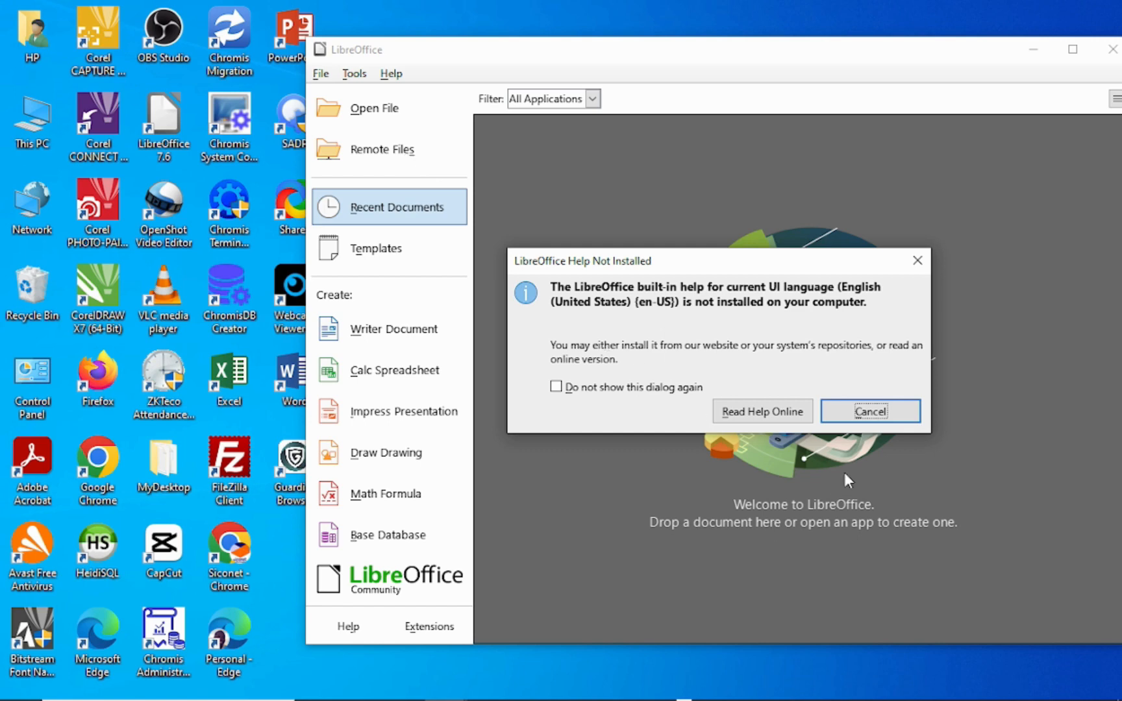
left_click(867, 414)
Step: Open the LibreOffice User Guides web page in the browser
left_click_drag(669, 57, 543, 46)
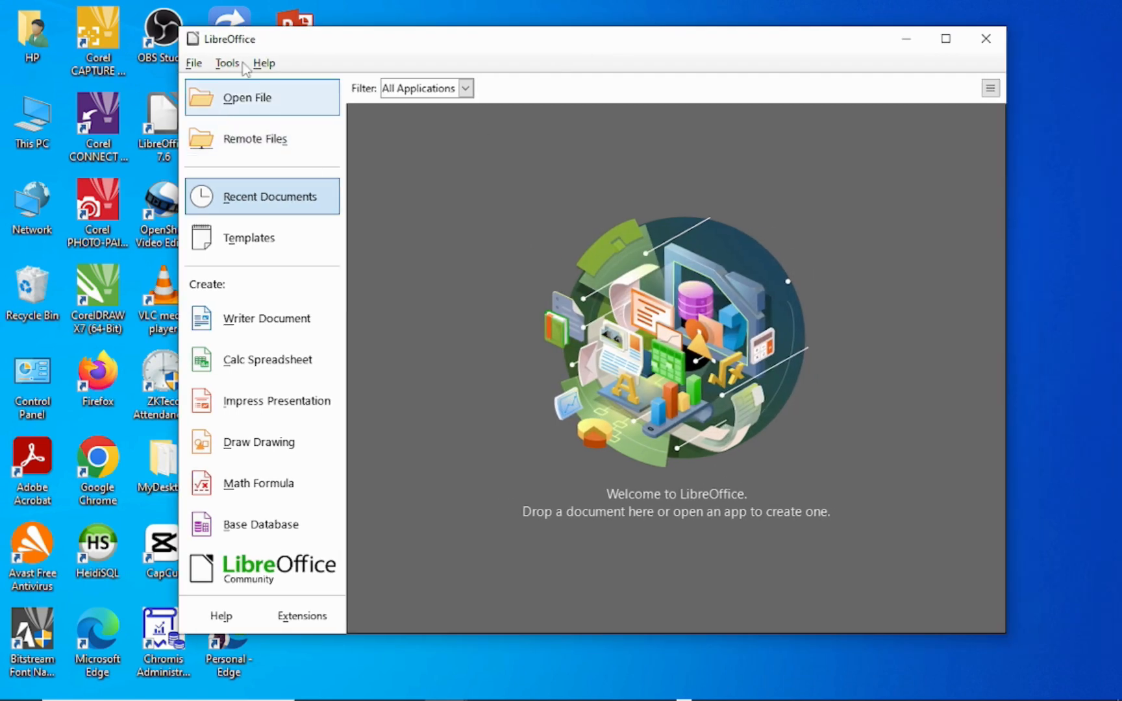
left_click(262, 62)
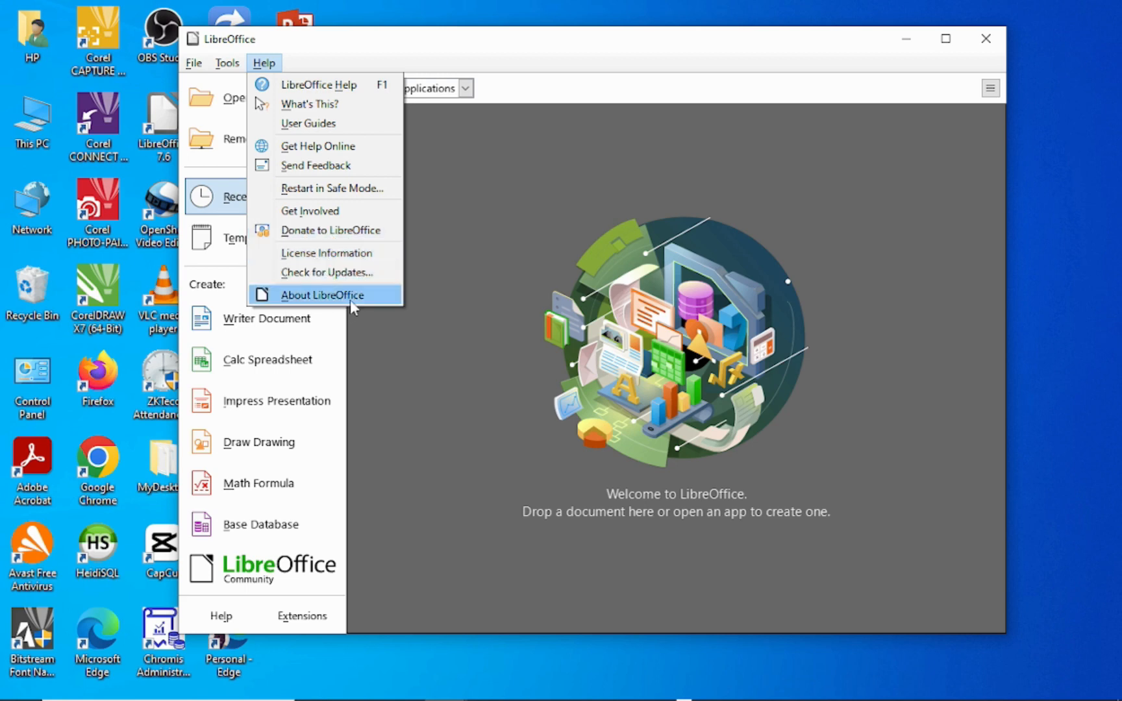
left_click(483, 46)
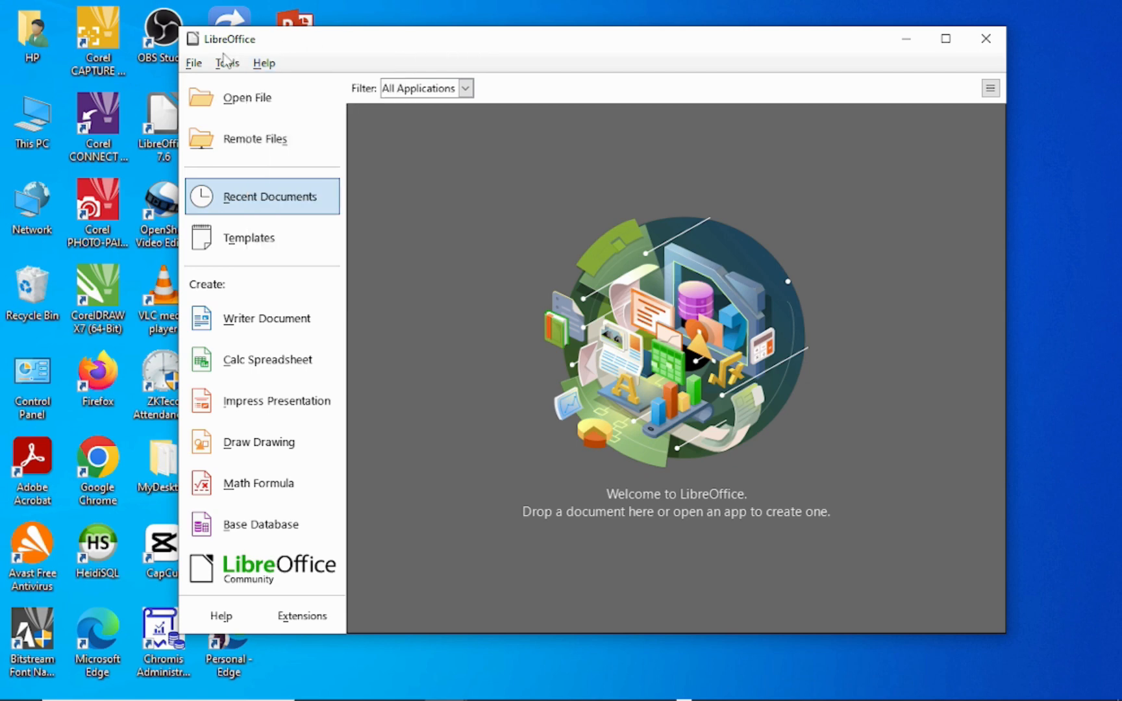
left_click(262, 63)
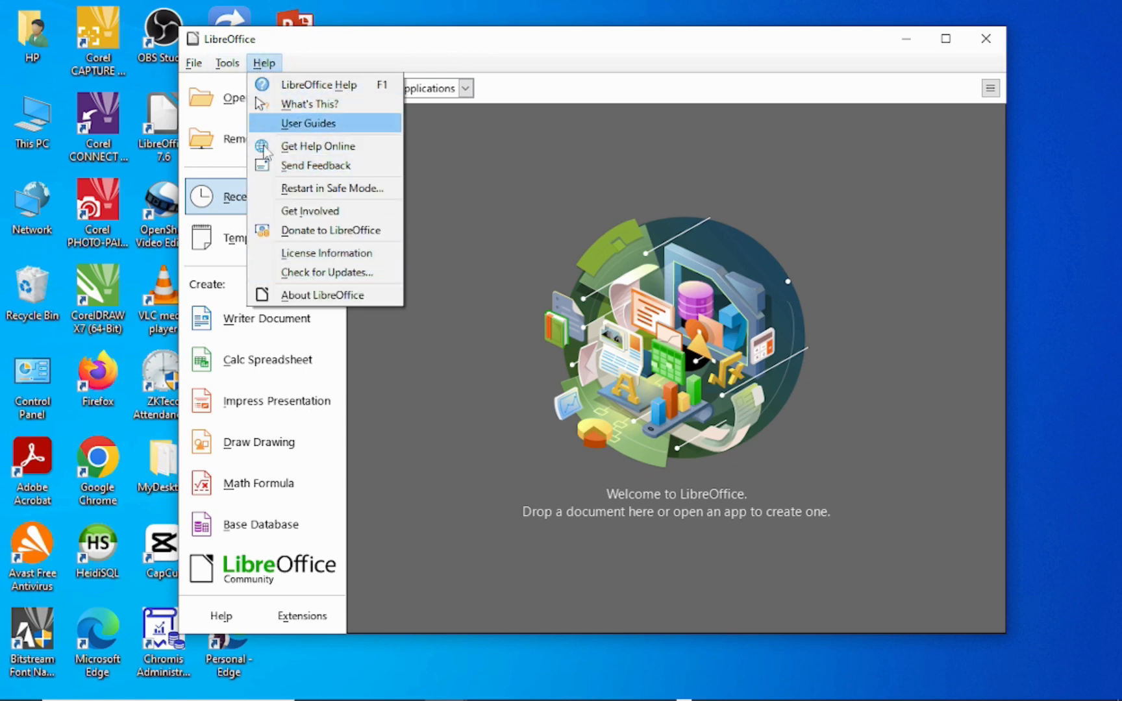
left_click(305, 132)
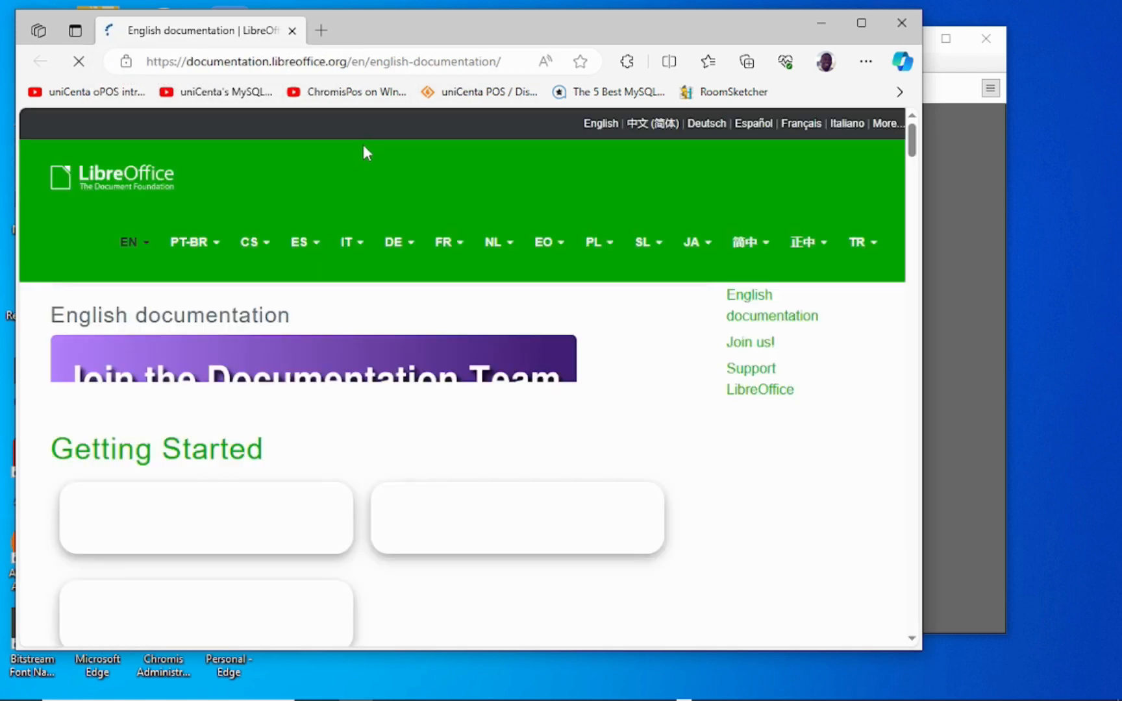
Step: Examine the English documentation page, looking over the getting-started resources and the guide books for the LibreOffice applications and versions
left_click_drag(474, 36, 500, 36)
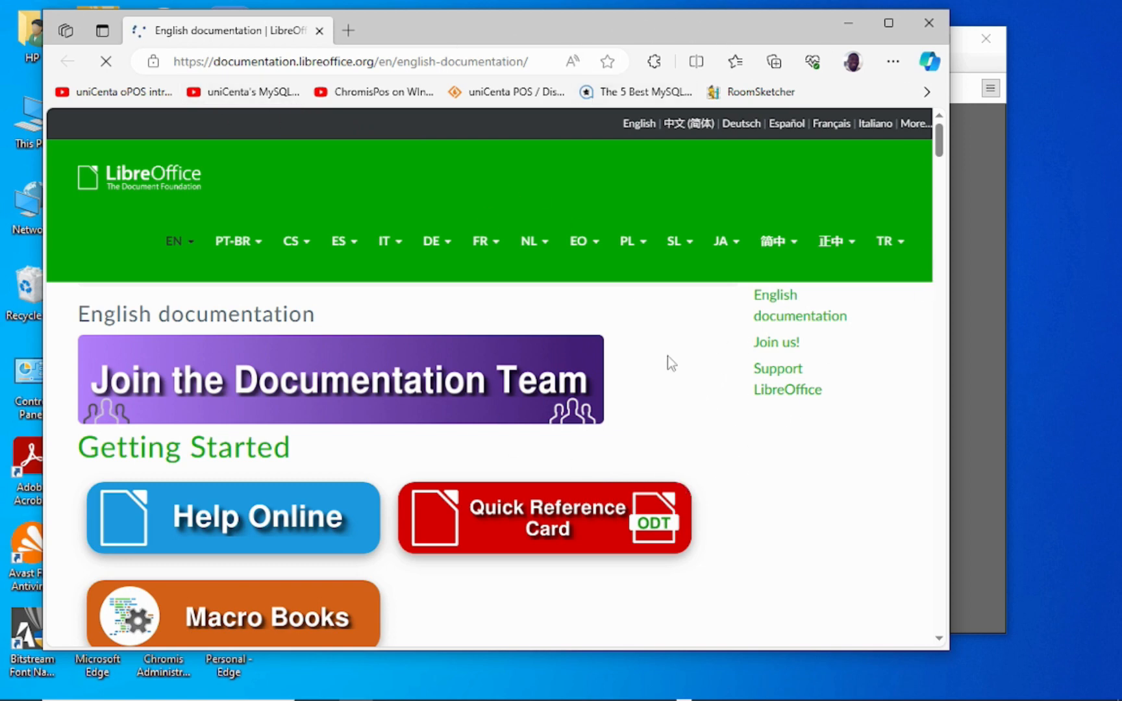
scroll(639, 381, "down", 2)
scroll(639, 381, "up", 2)
scroll(643, 388, "up", 1)
scroll(643, 388, "down", 1)
scroll(642, 389, "down", 6)
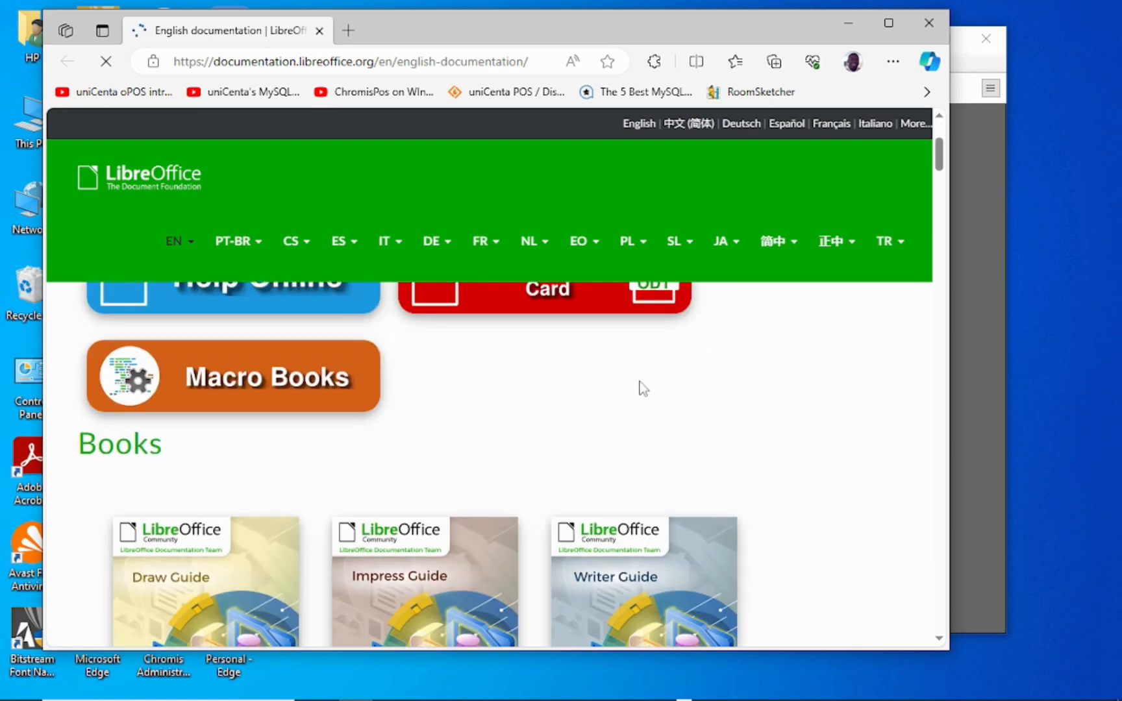
scroll(642, 389, "up", 5)
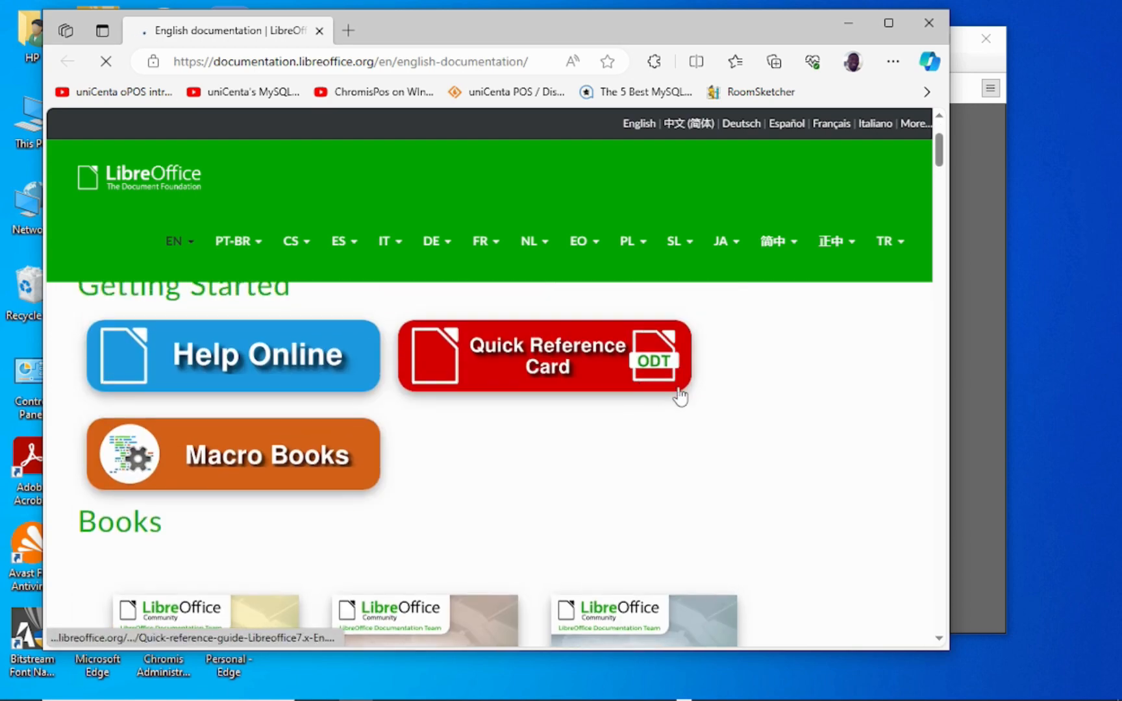
scroll(677, 391, "down", 3)
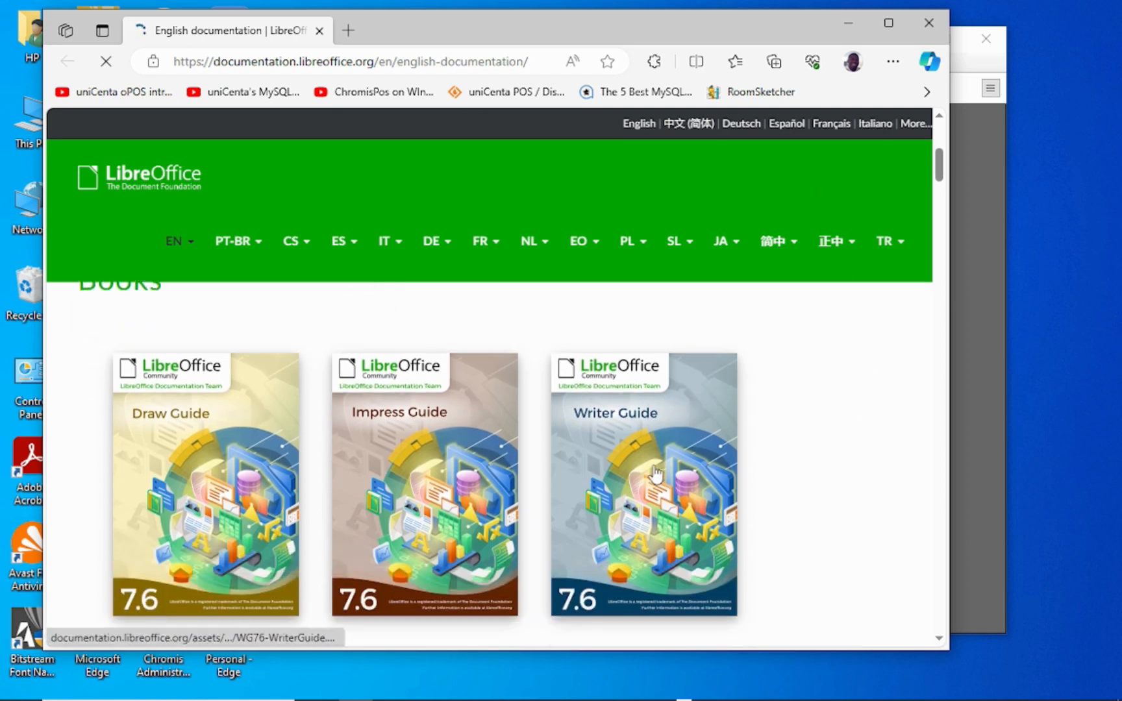
scroll(538, 378, "down", 1)
scroll(289, 324, "up", 2)
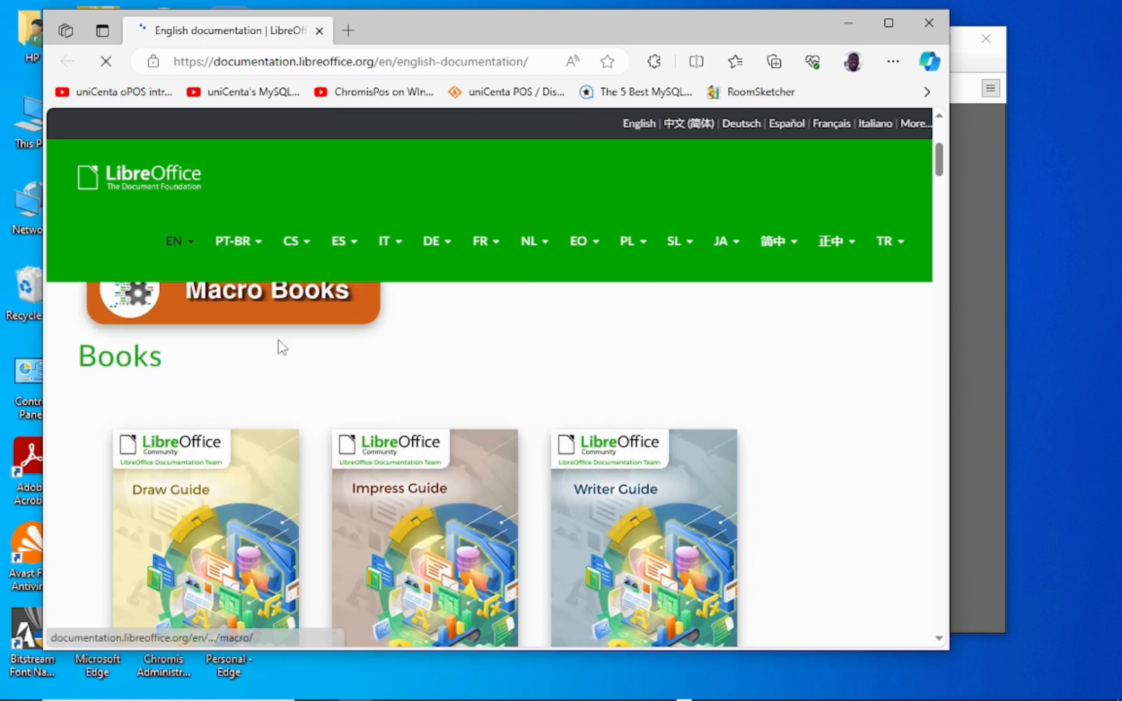
scroll(201, 522, "down", 1)
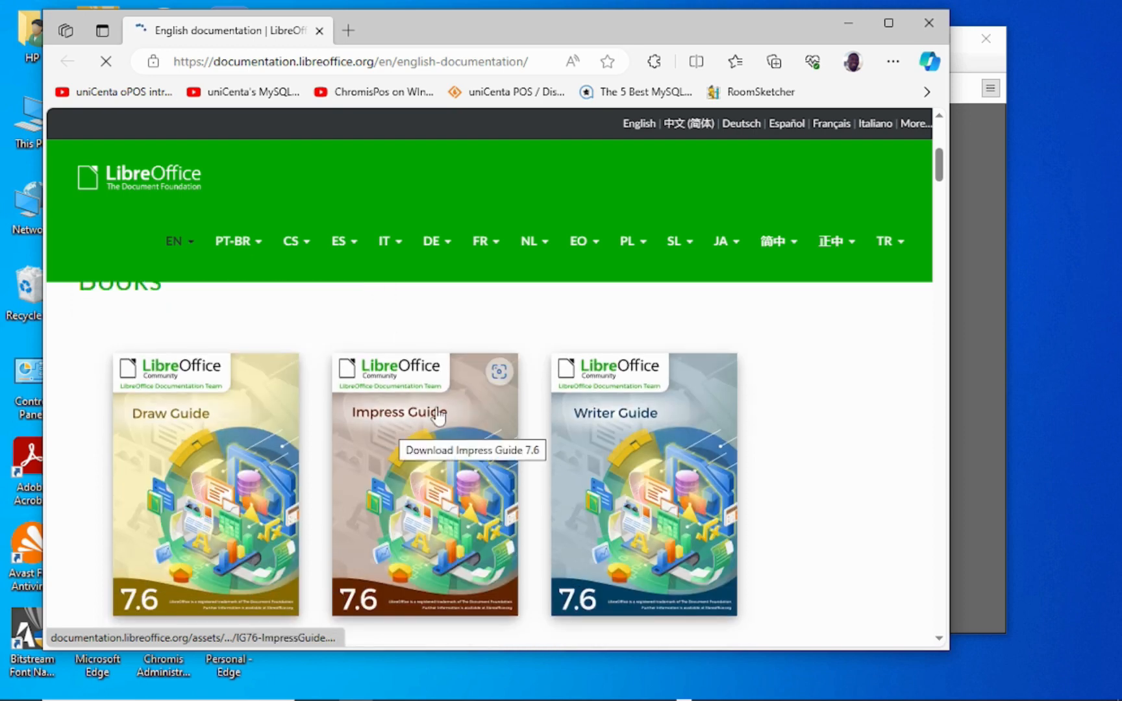
scroll(641, 447, "down", 3)
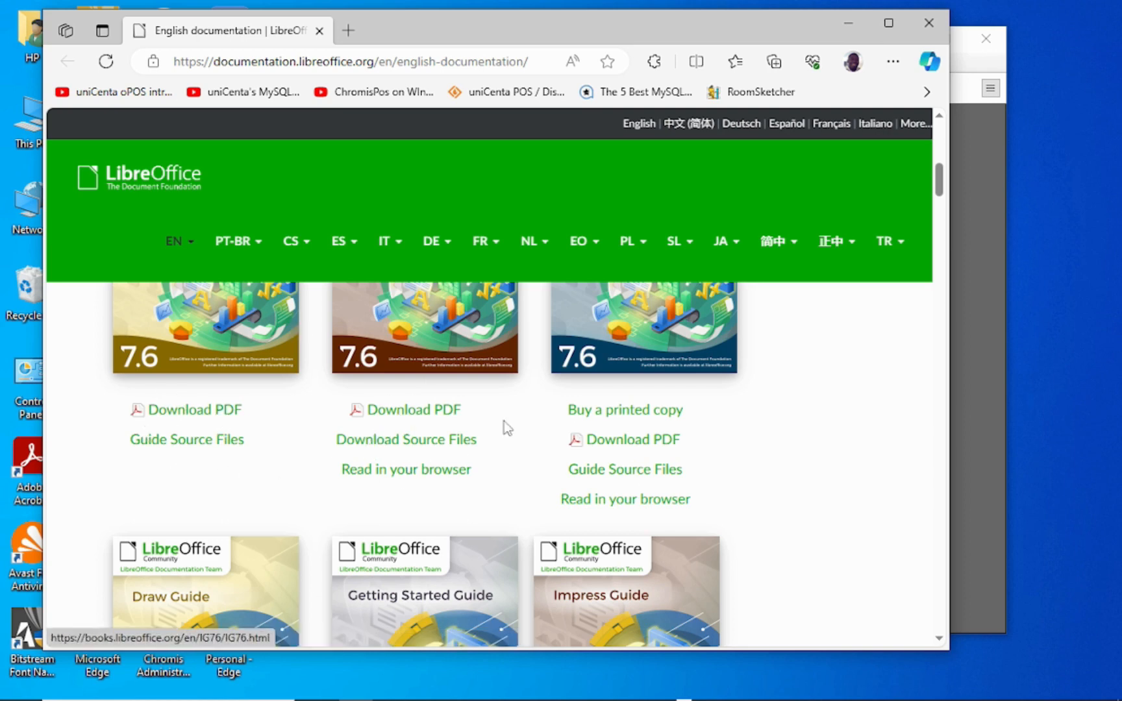
scroll(641, 479, "down", 6)
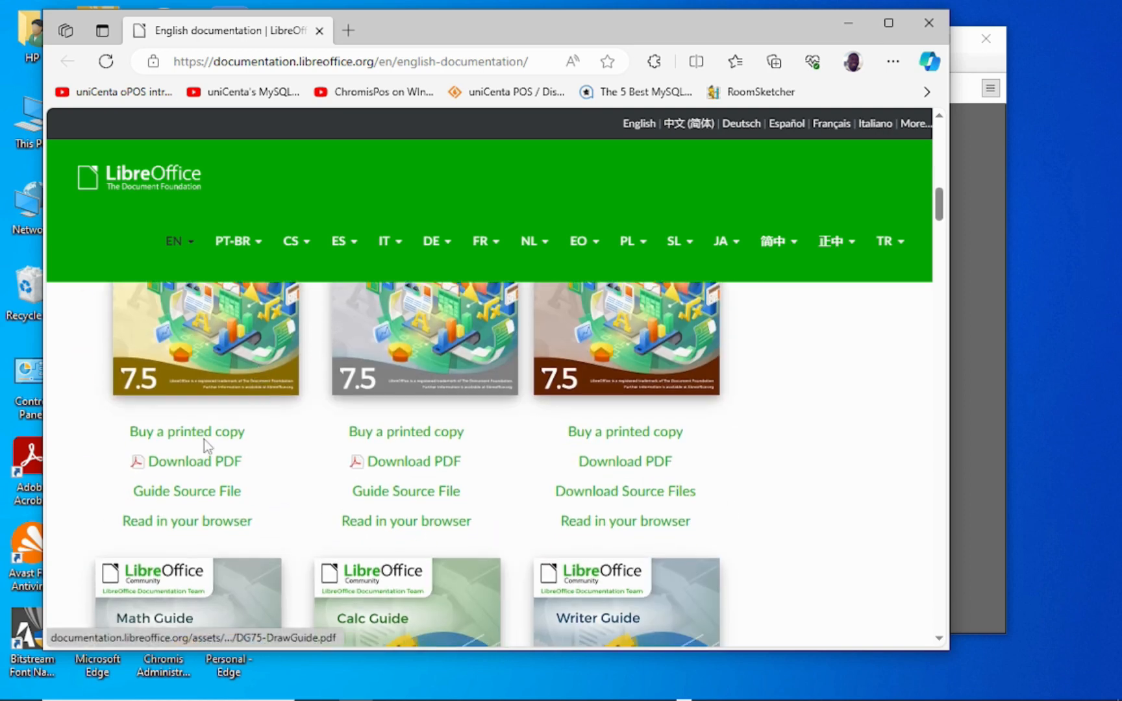
scroll(291, 416, "down", 14)
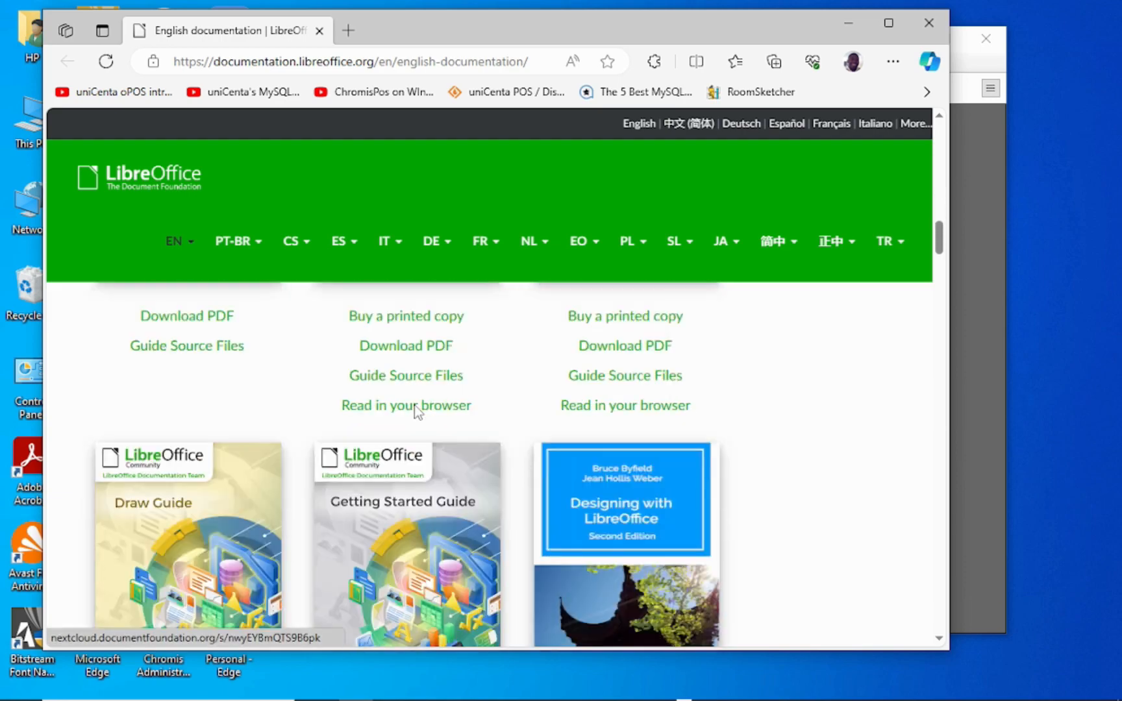
scroll(476, 413, "down", 15)
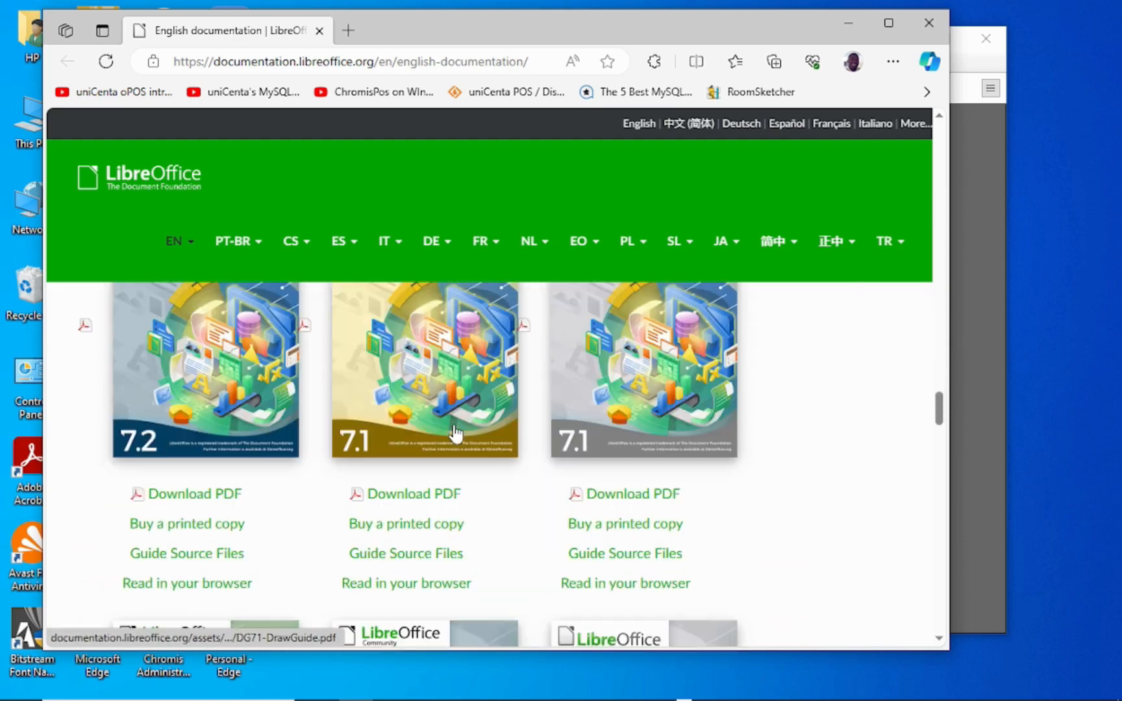
scroll(453, 441, "down", 15)
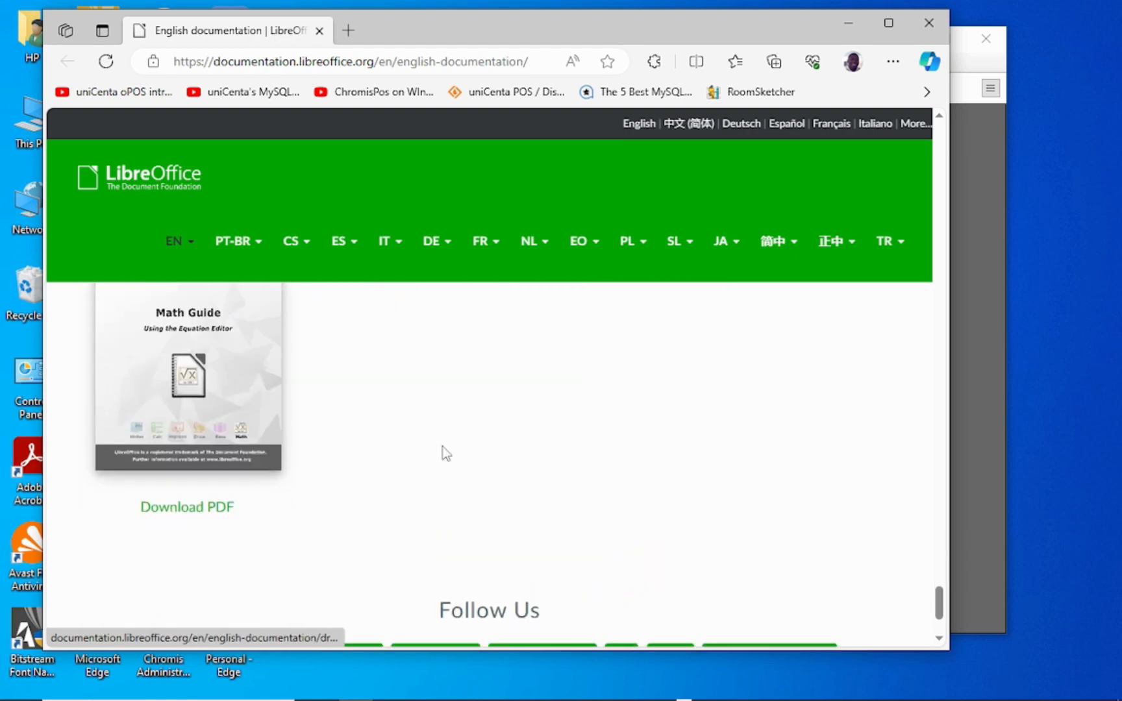
scroll(444, 452, "up", 8)
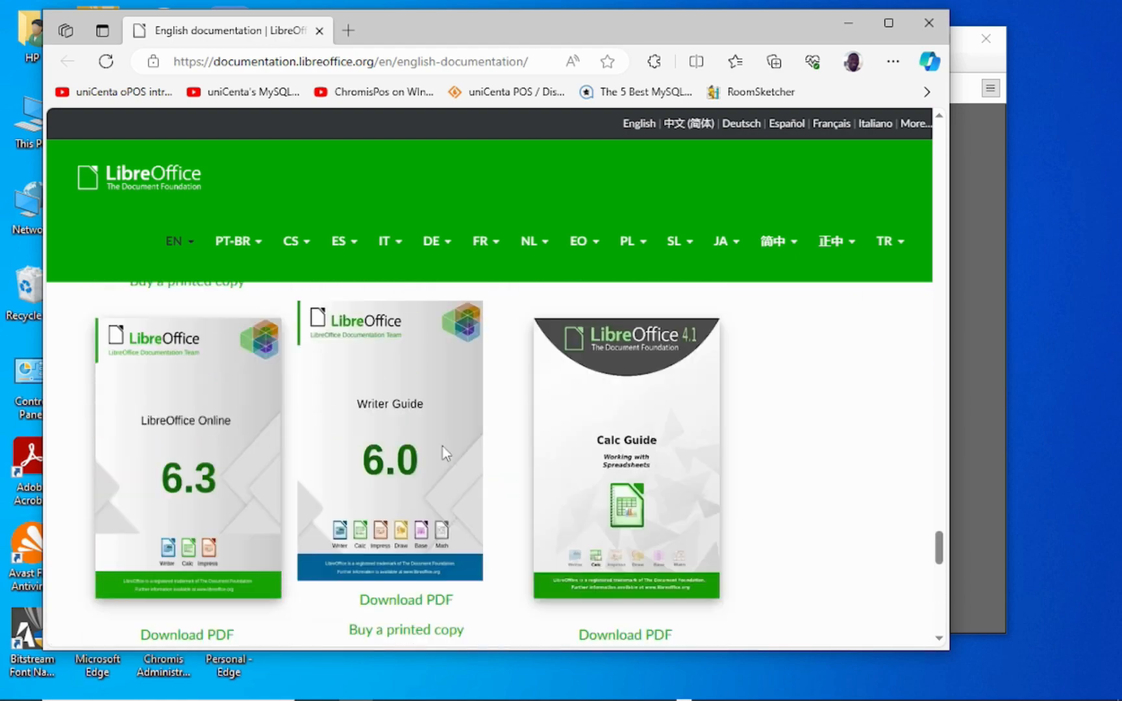
scroll(337, 409, "up", 1)
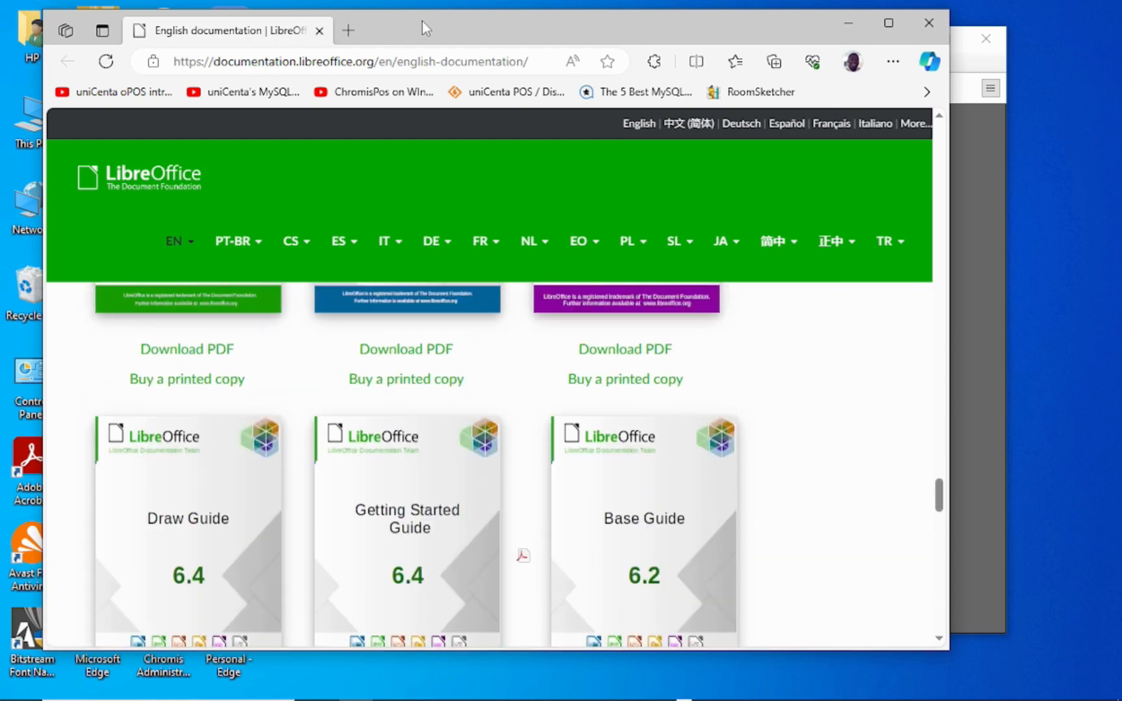
Step: Close the browser window with the LibreOffice documentation and return to the LibreOffice start window
left_click_drag(430, 35, 485, 85)
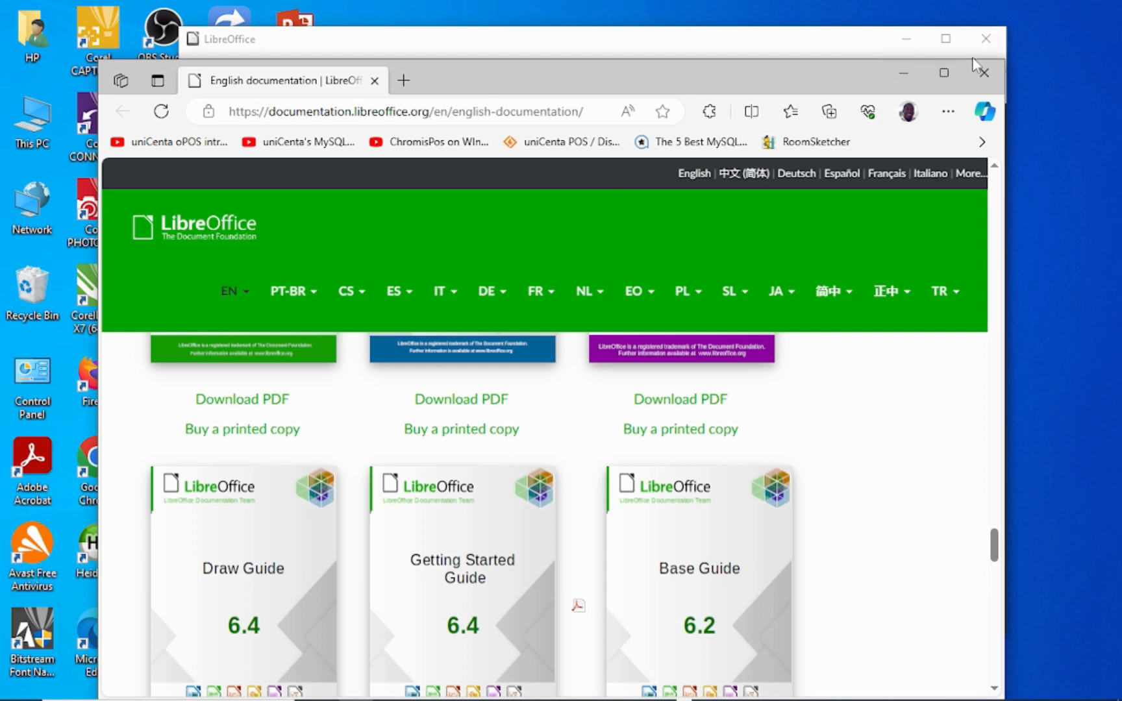
left_click_drag(644, 83, 605, 107)
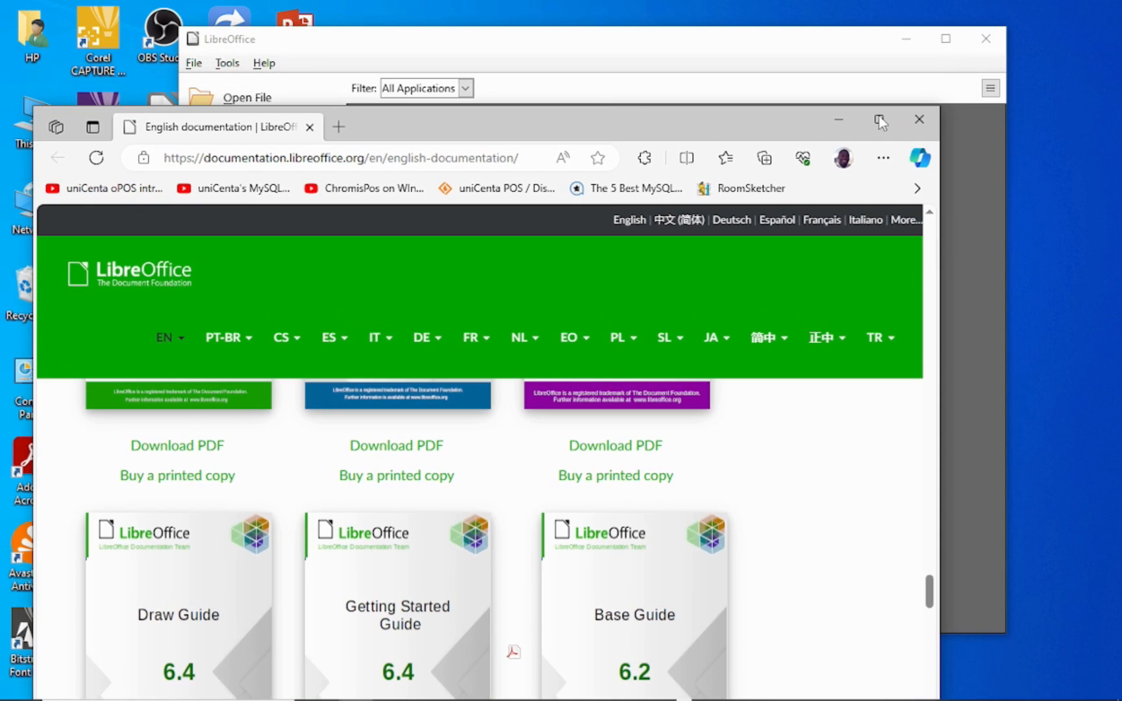
left_click(915, 119)
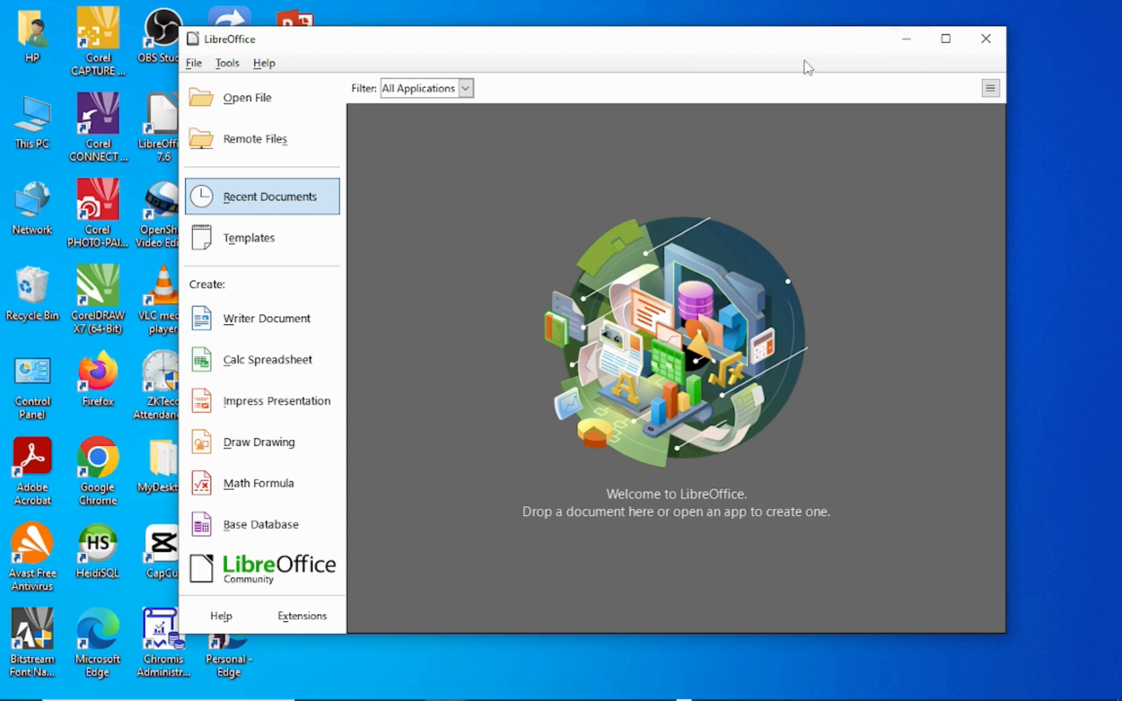
Step: Create a new blank Writer document from the LibreOffice start window
left_click_drag(752, 41, 787, 28)
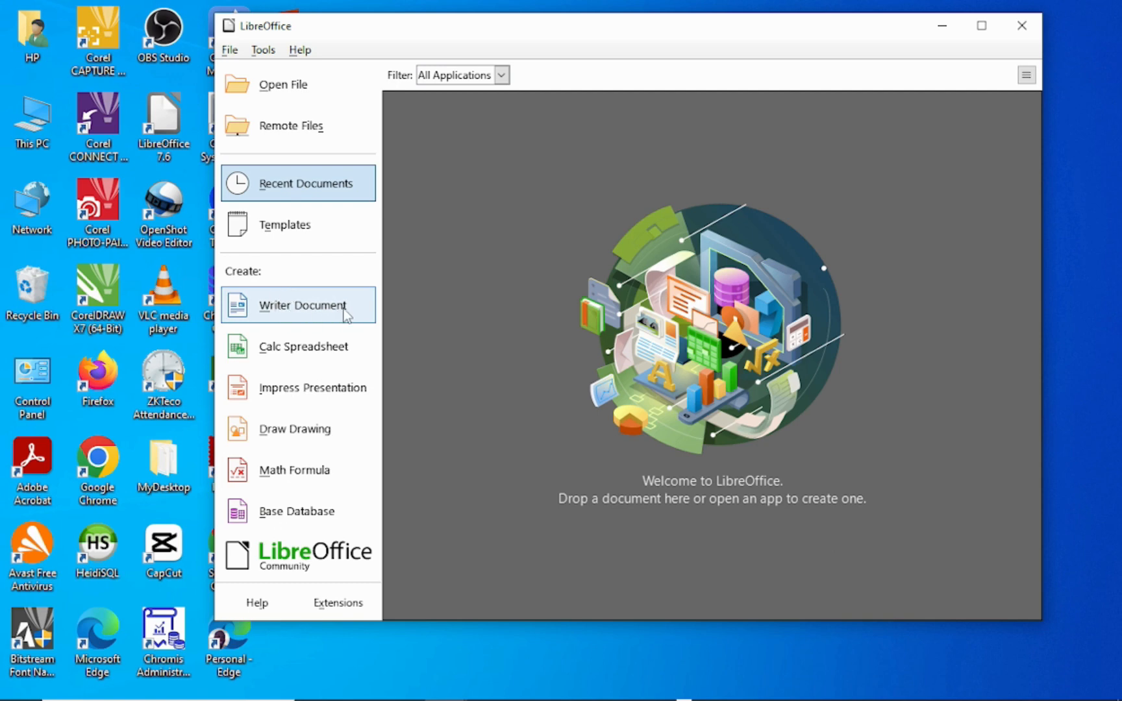
left_click(290, 311)
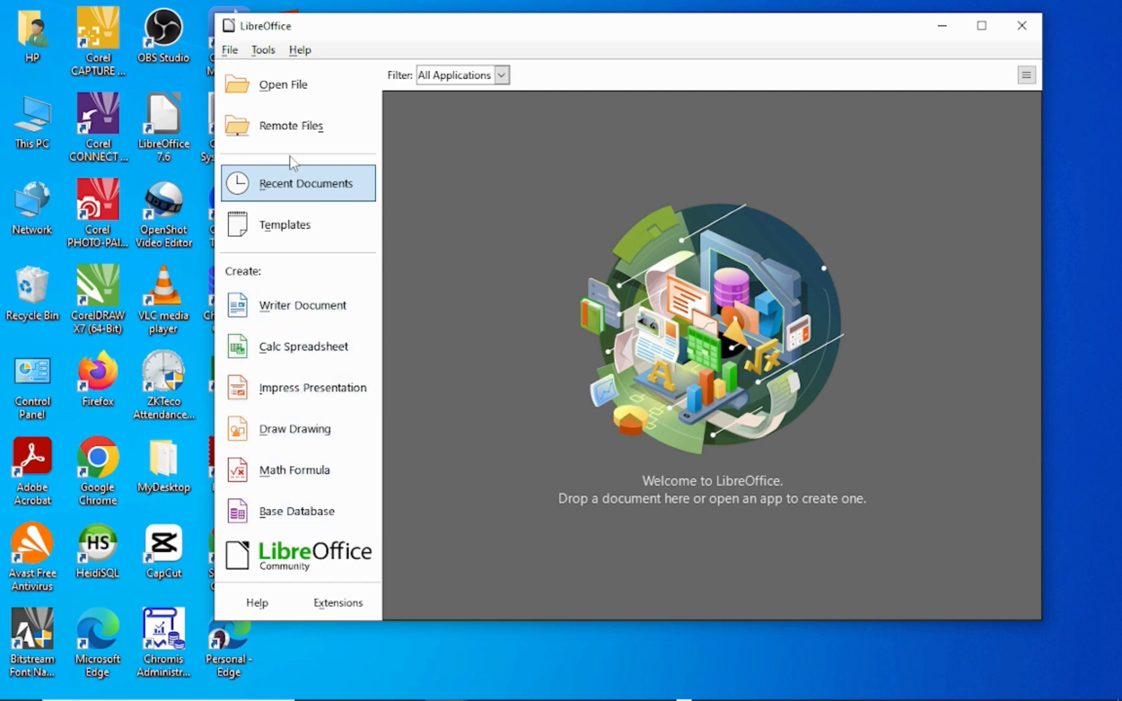
left_click(314, 307)
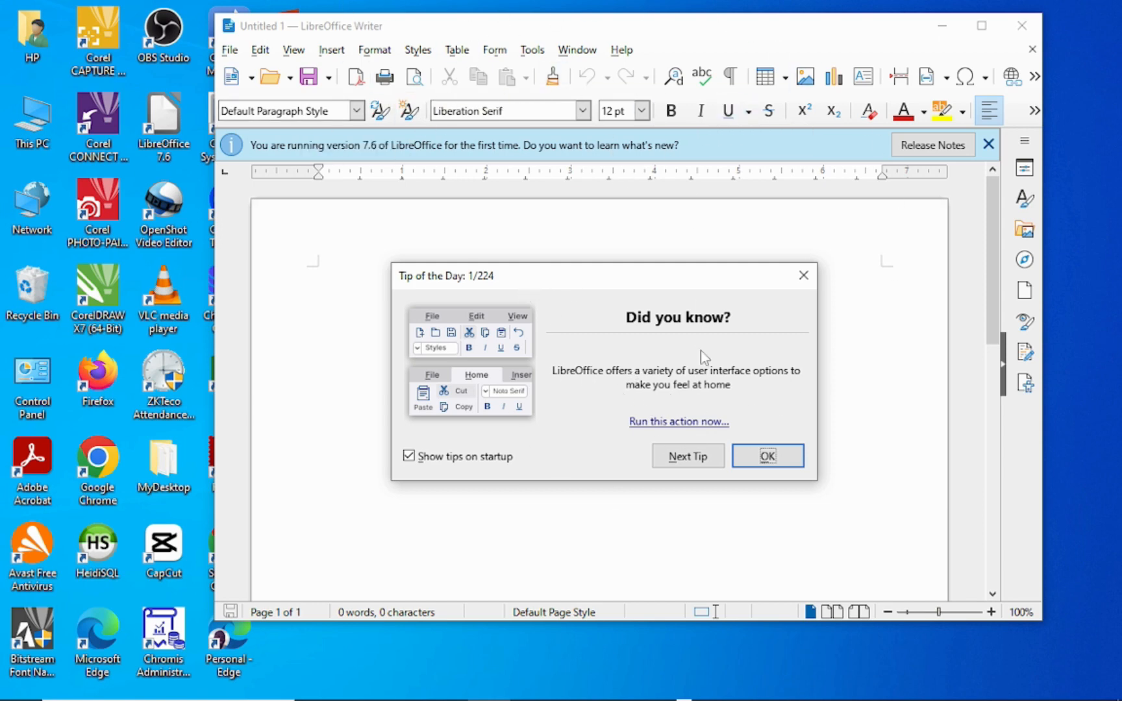
Step: Maximize the Writer window and open the user interface selection offered by the tip of the day
left_click(981, 26)
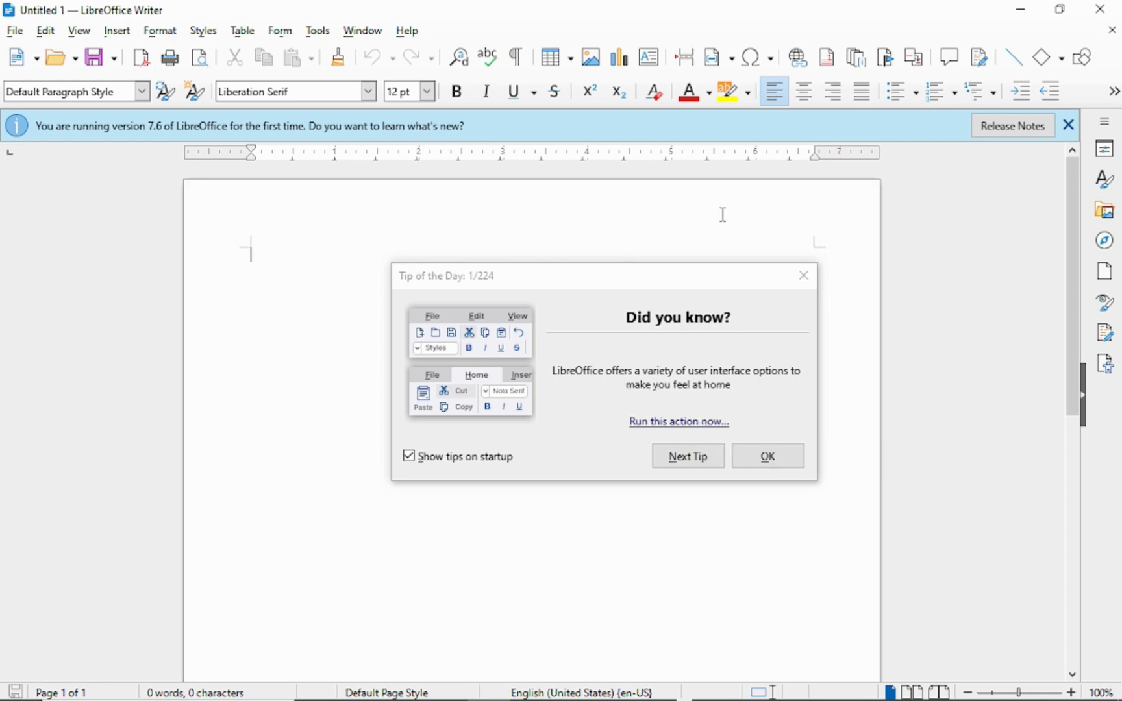
left_click(676, 426)
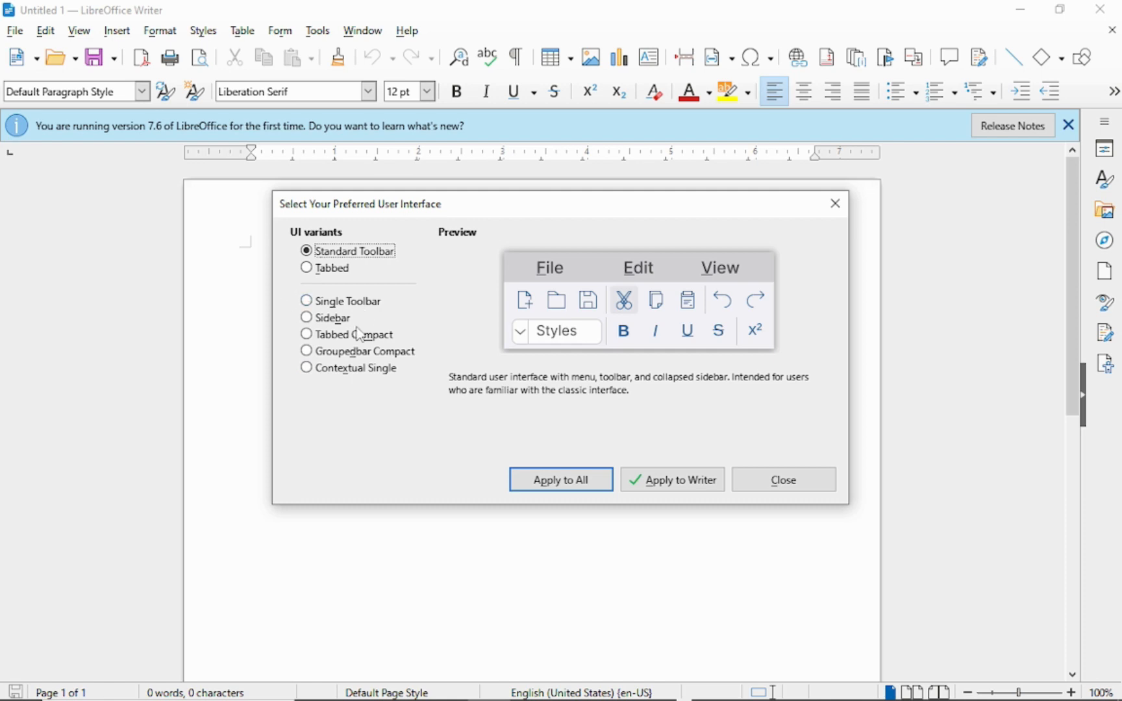
Step: Preview the Single Toolbar, Sidebar and Tabbed Compact interface variants, then reselect Standard Toolbar and close the selection dialog
left_click(307, 301)
left_click(307, 317)
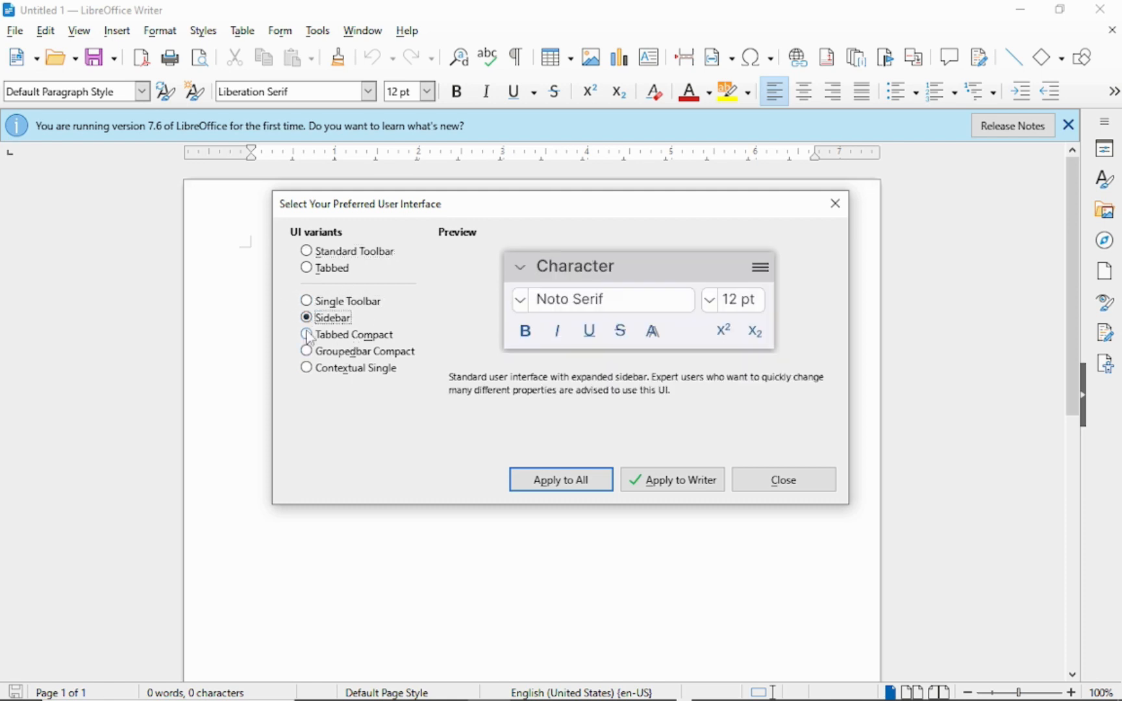
left_click(308, 335)
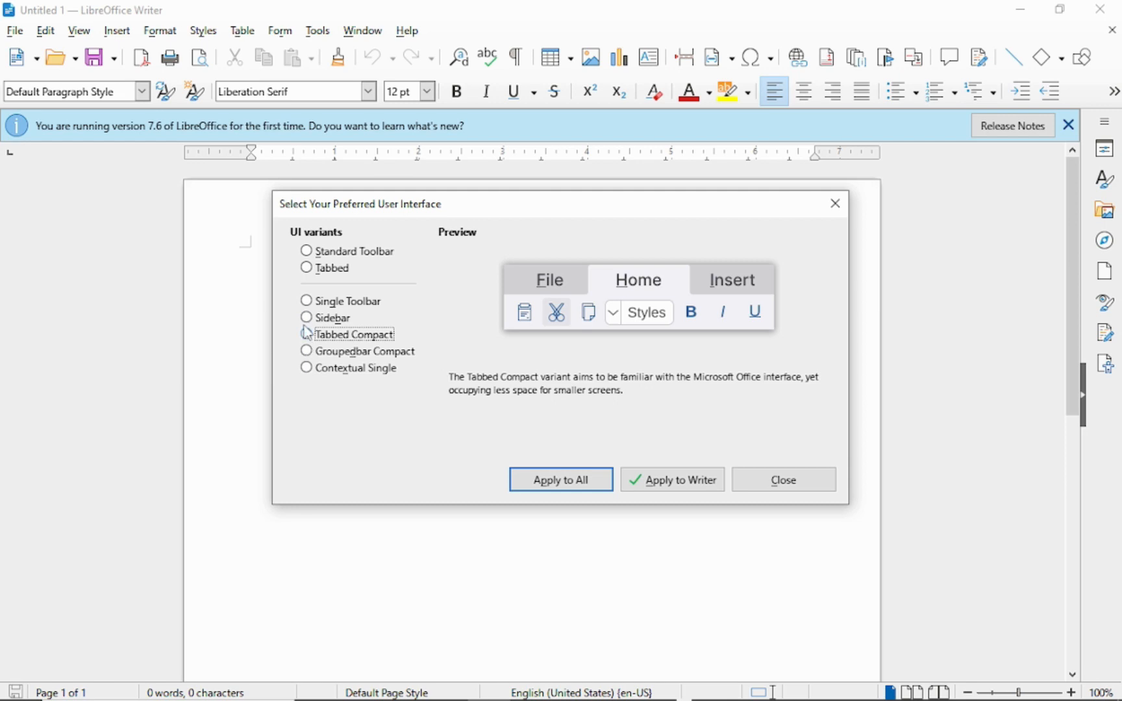
left_click(306, 302)
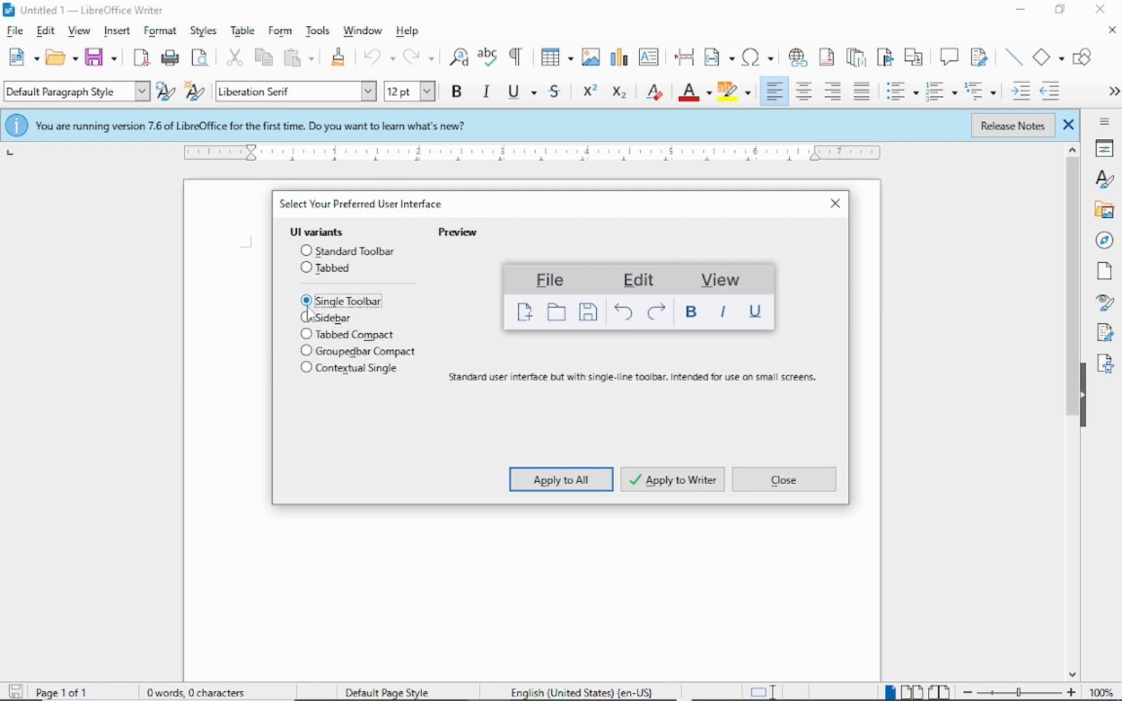
left_click(322, 253)
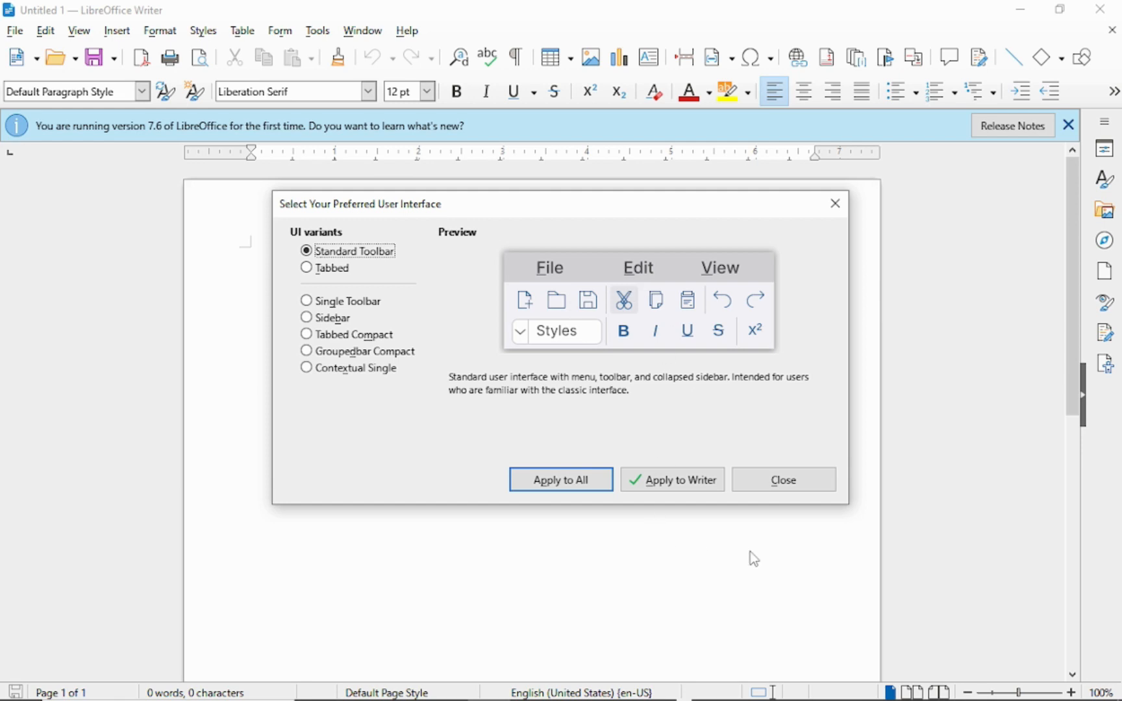
left_click(804, 484)
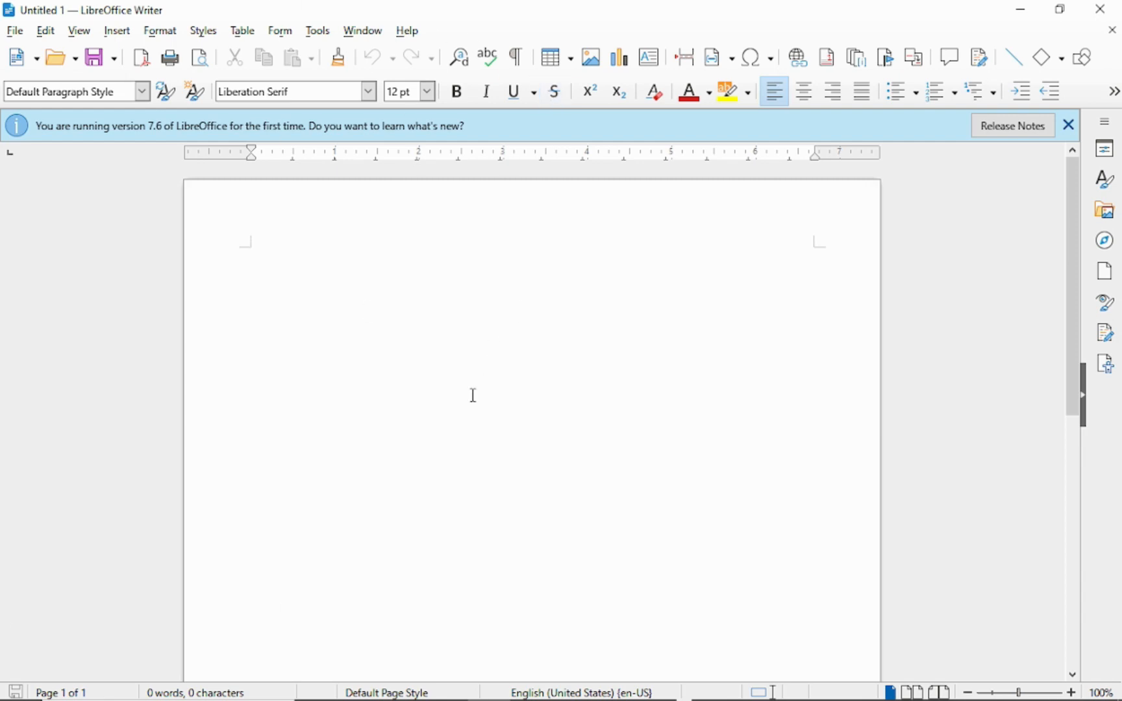
Step: Write the subject line "Quotation to Fix Your Car" at the start of the blank document
scroll(471, 393, "down", 5)
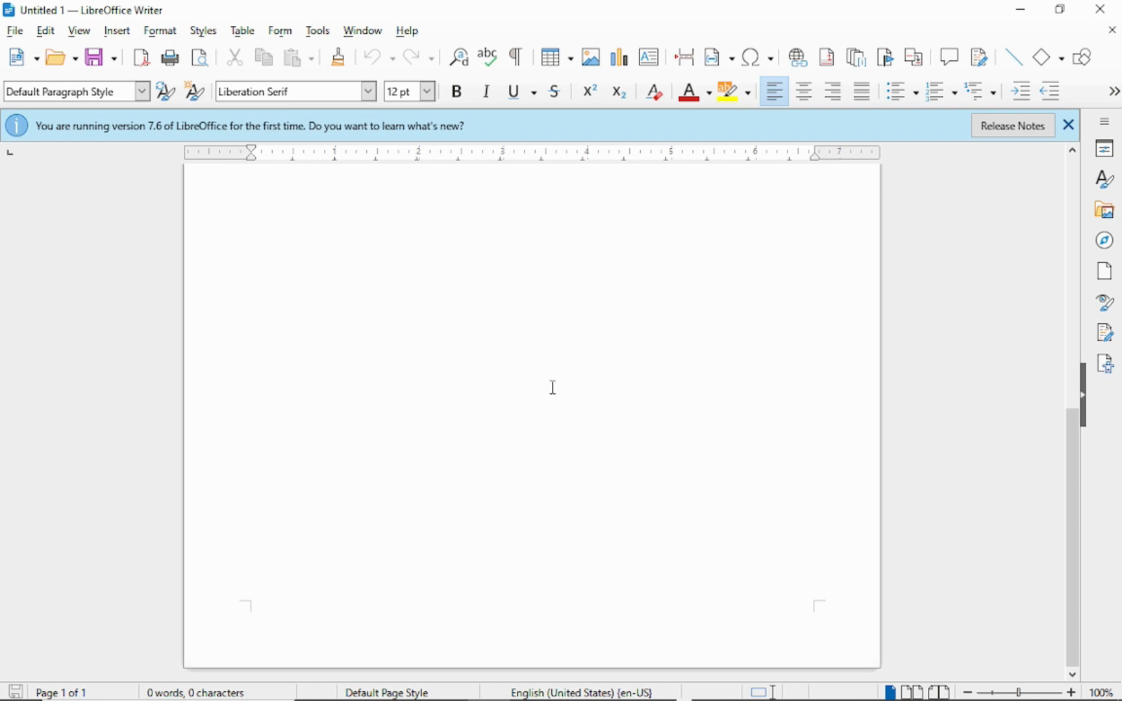
scroll(552, 387, "up", 5)
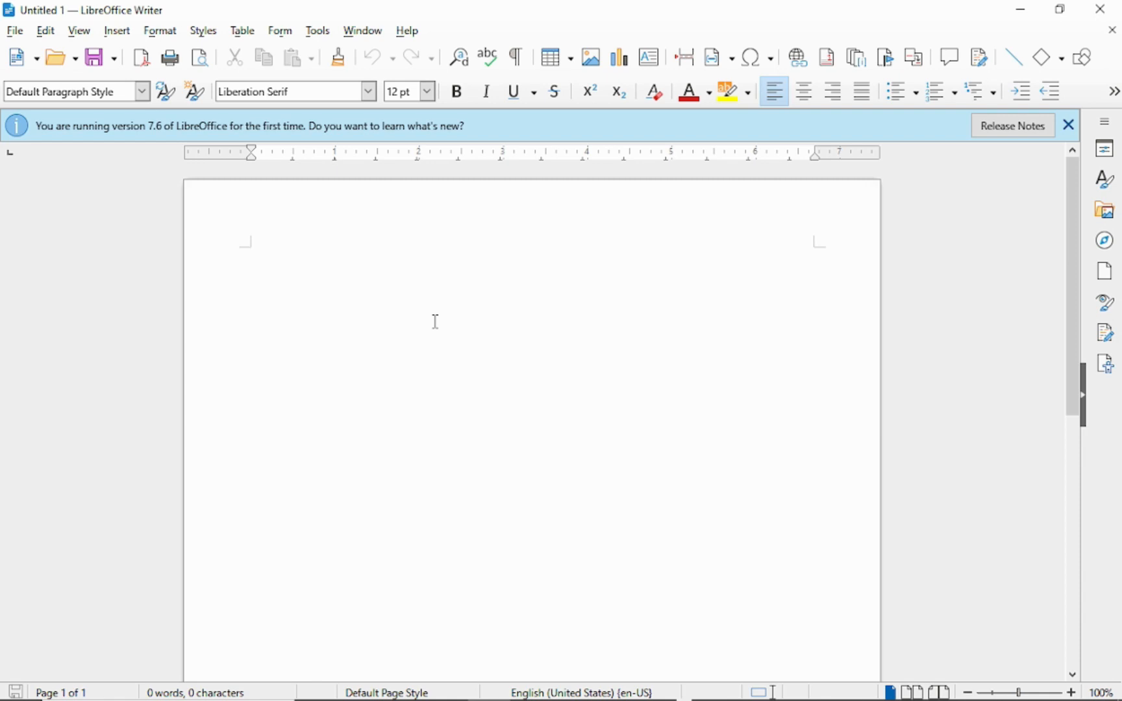
key("BackSpace")
type("Quotation to ")
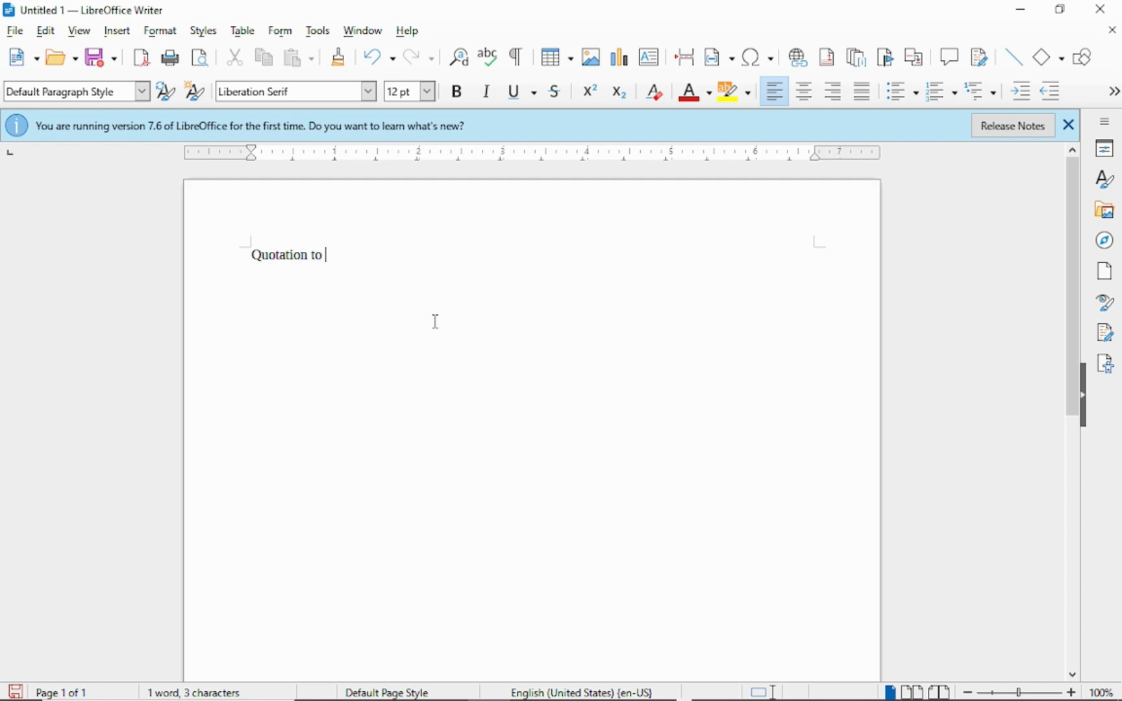
type("Fix Your Car")
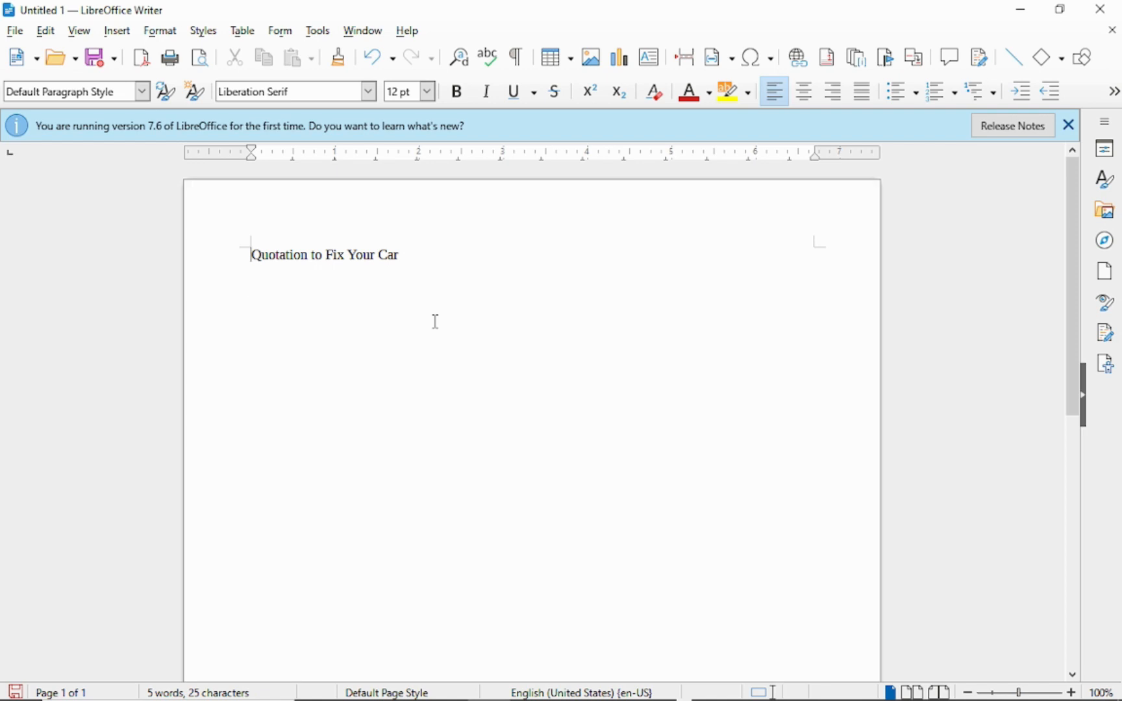
Step: Add the addressee lines "The Managing Director" and "TechChops Channel Ltd" above the subject line
key("Return")
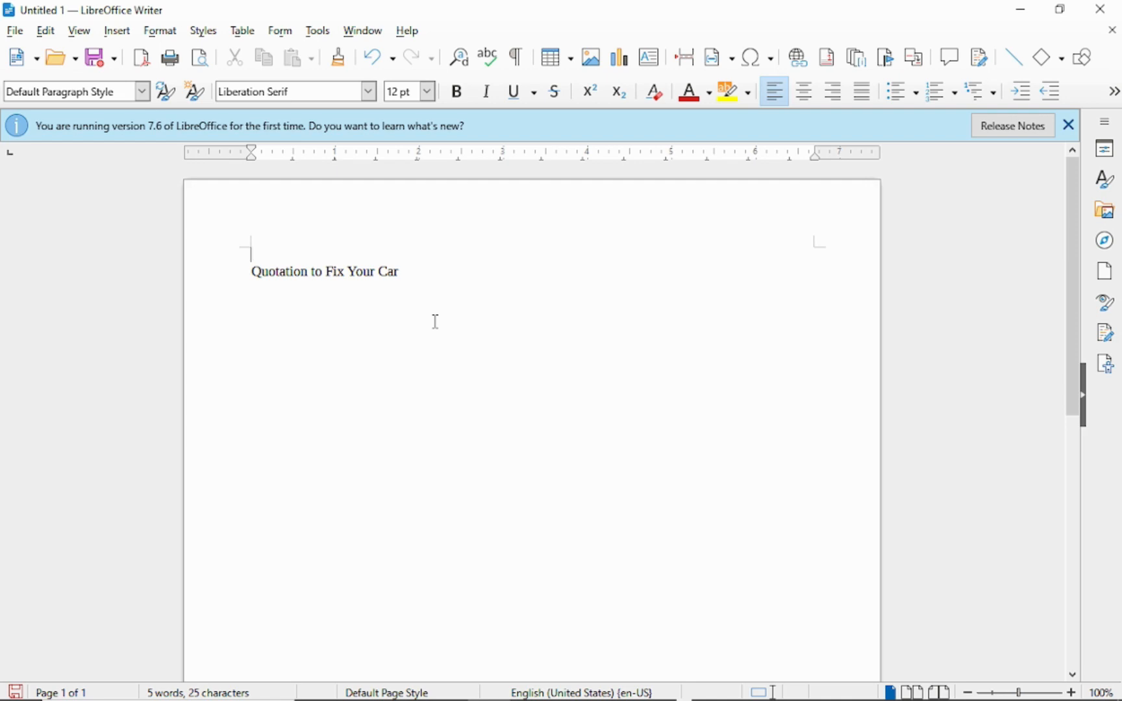
type("The Managing Director")
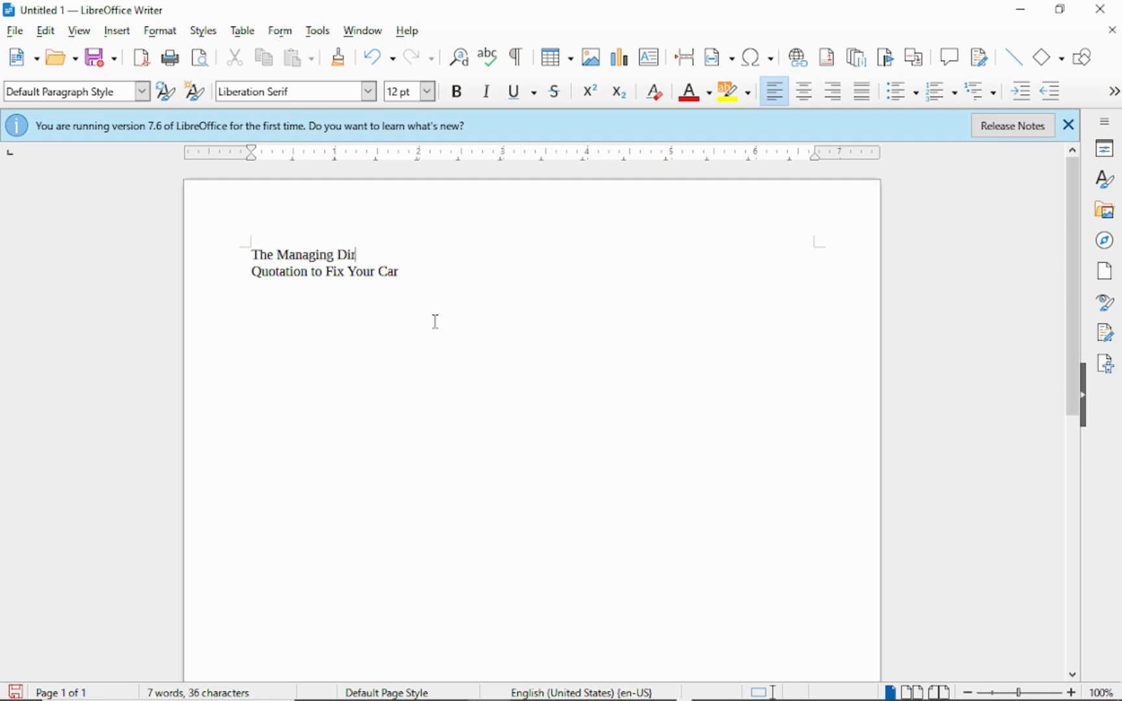
key("Return")
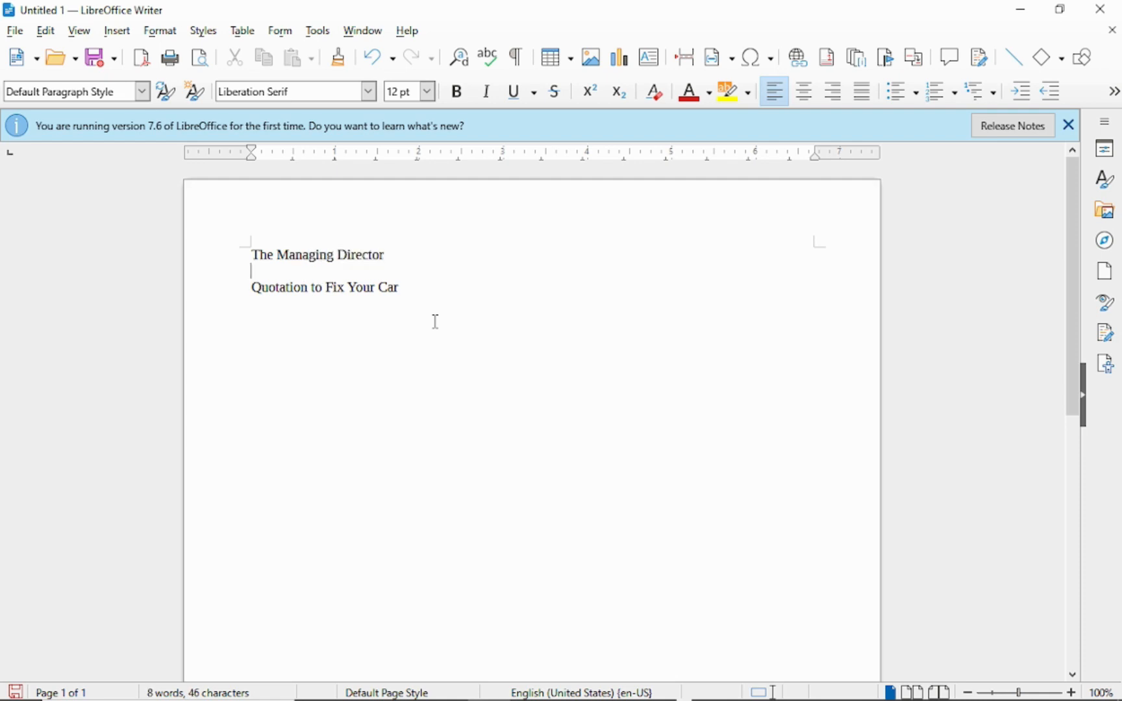
type("TEch")
key("BackSpace")
key("BackSpace")
key("BackSpace")
type("echChops ")
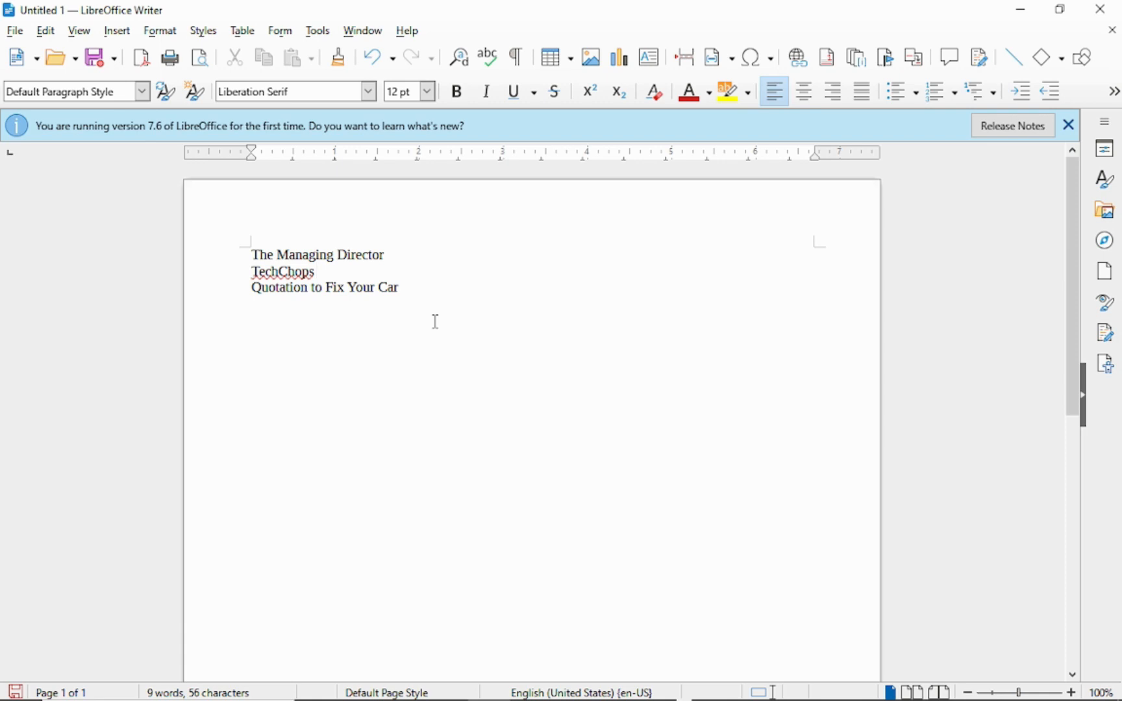
type("V")
key("BackSpace")
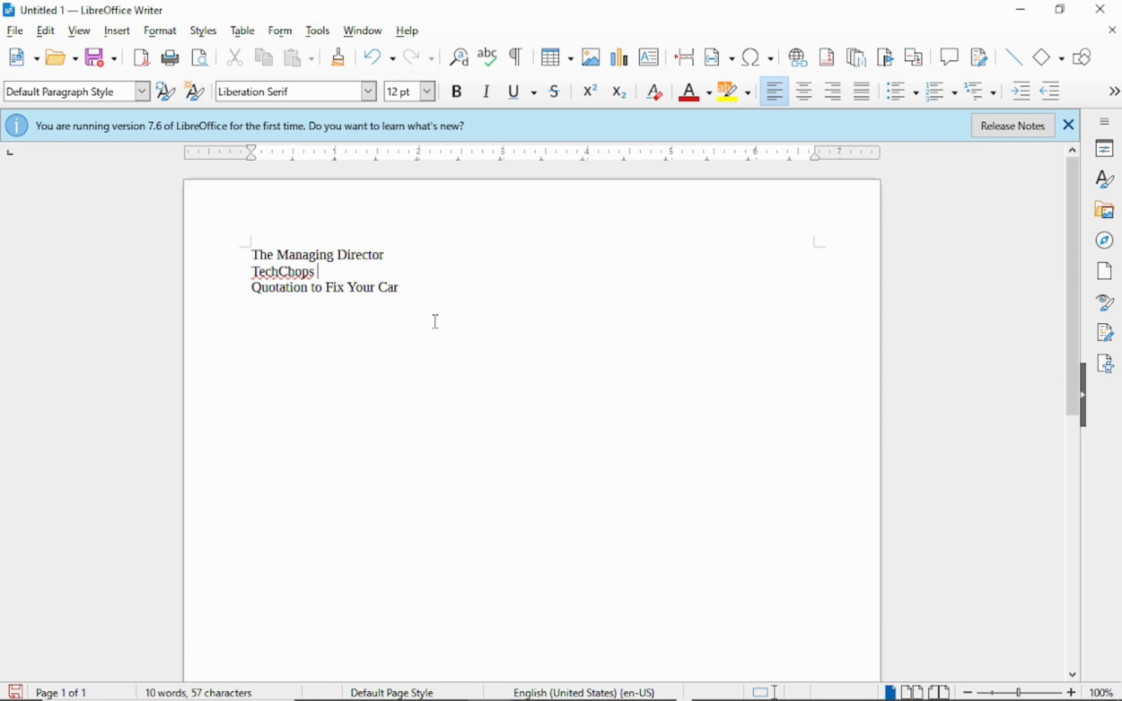
type("Channel Ltd")
Step: Insert the salutation "Dear Sir" between the addressee and the subject line, separated by blank lines, and leave space below the subject
key("Return")
key("Return")
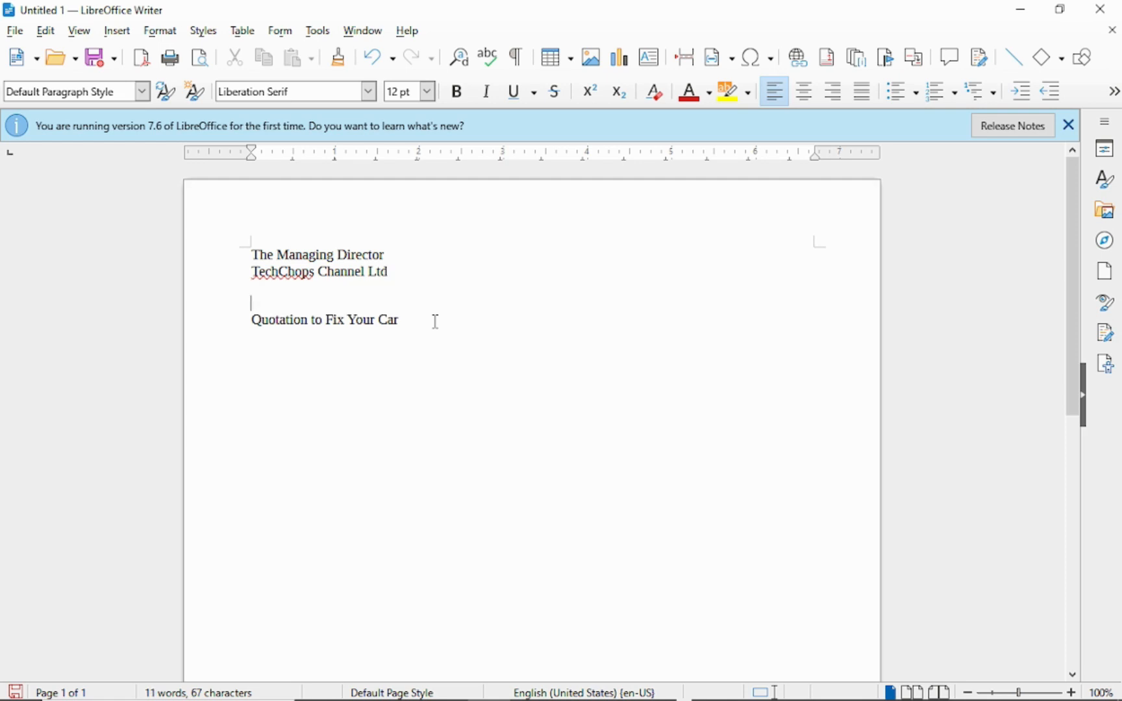
type("Da")
type("ear Sir")
key("Return")
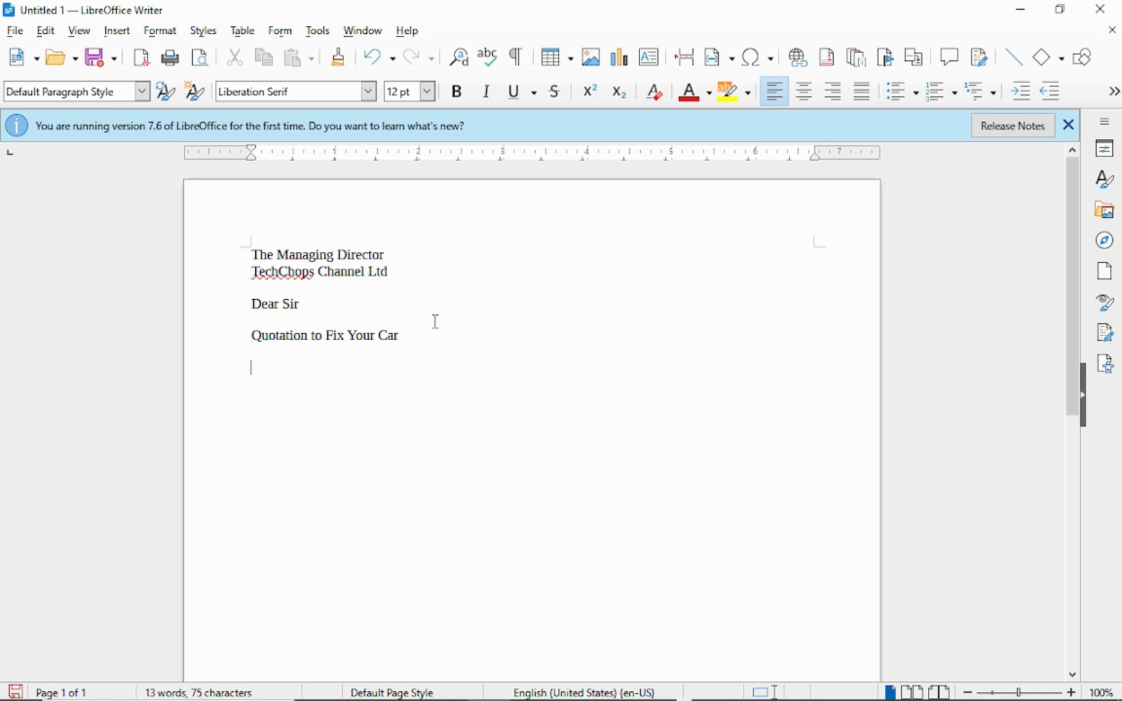
key("Return")
type("We write to ")
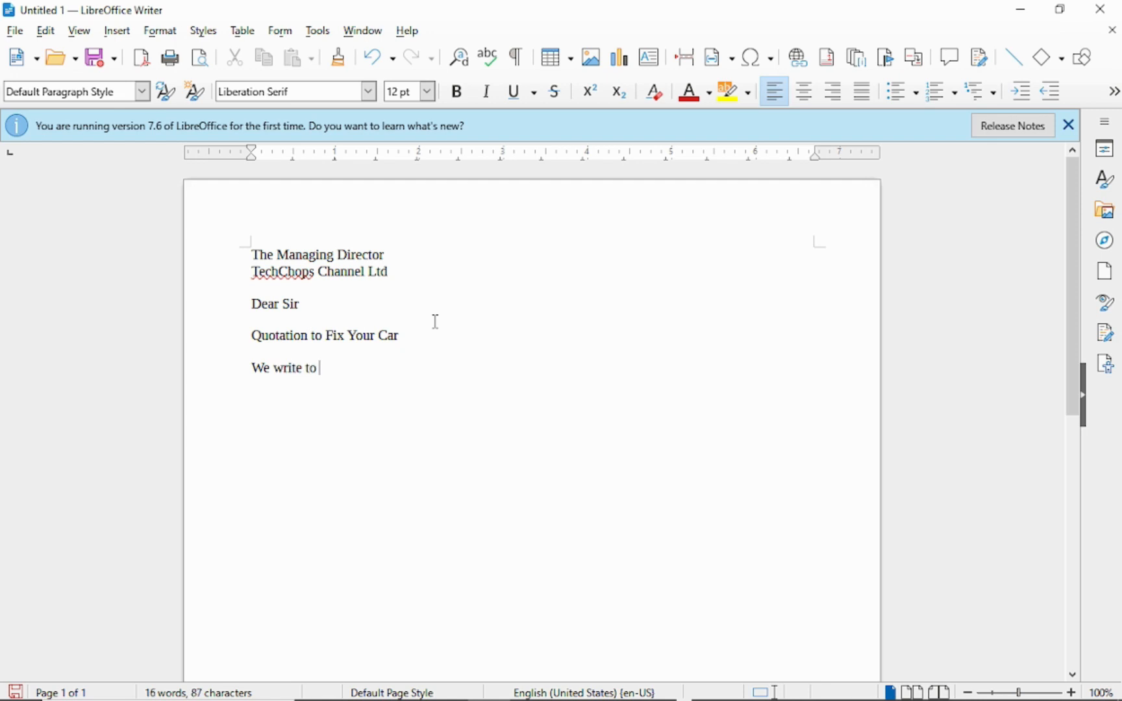
type("present our quotation")
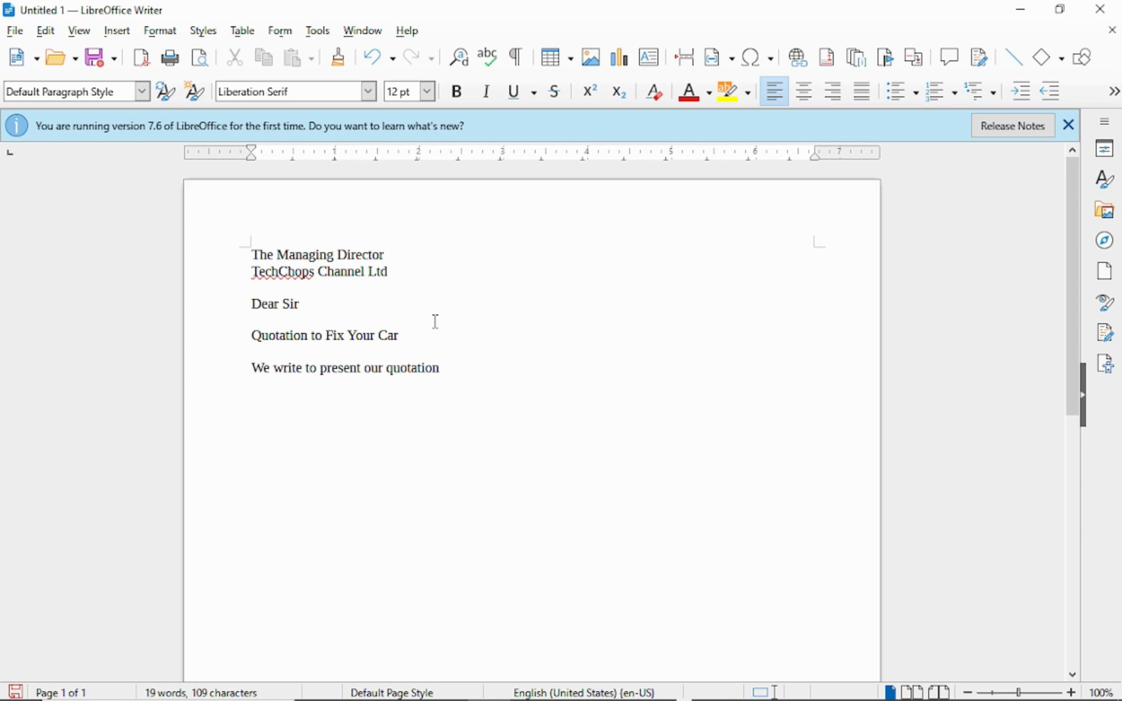
type(" to fix your compnay")
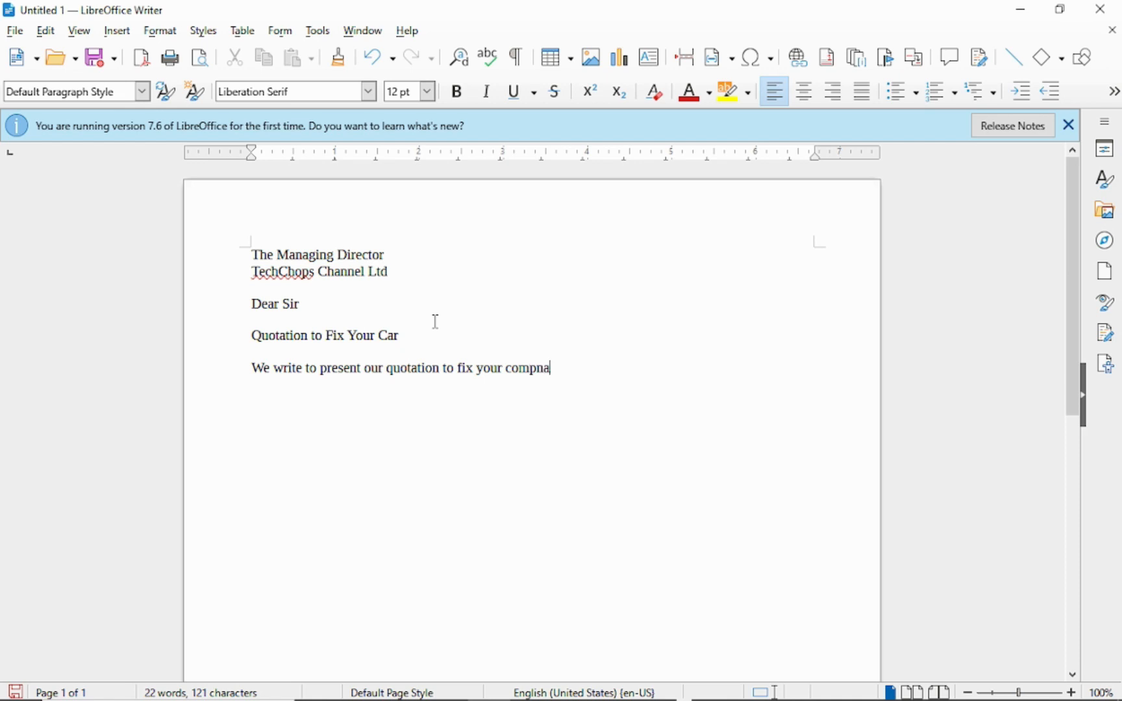
key("BackSpace")
key("BackSpace")
key("BackSpace")
key("BackSpace")
type("any cars")
key("BackSpace")
key("BackSpace")
key("BackSpace")
key("BackSpace")
key("BackSpace")
key("BackSpace")
key("BackSpace")
key("BackSpace")
key("BackSpace")
key("BackSpace")
key("BackSpace")
key("BackSpace")
key("BackSpace")
key("BackSpace")
key("BackSpace")
key("BackSpace")
key("BackSpace")
key("BackSpace")
key("BackSpace")
key("BackSpace")
key("BackSpace")
key("BackSpace")
key("BackSpace")
key("BackSpace")
key("BackSpace")
key("BackSpace")
key("BackSpace")
key("BackSpace")
key("BackSpace")
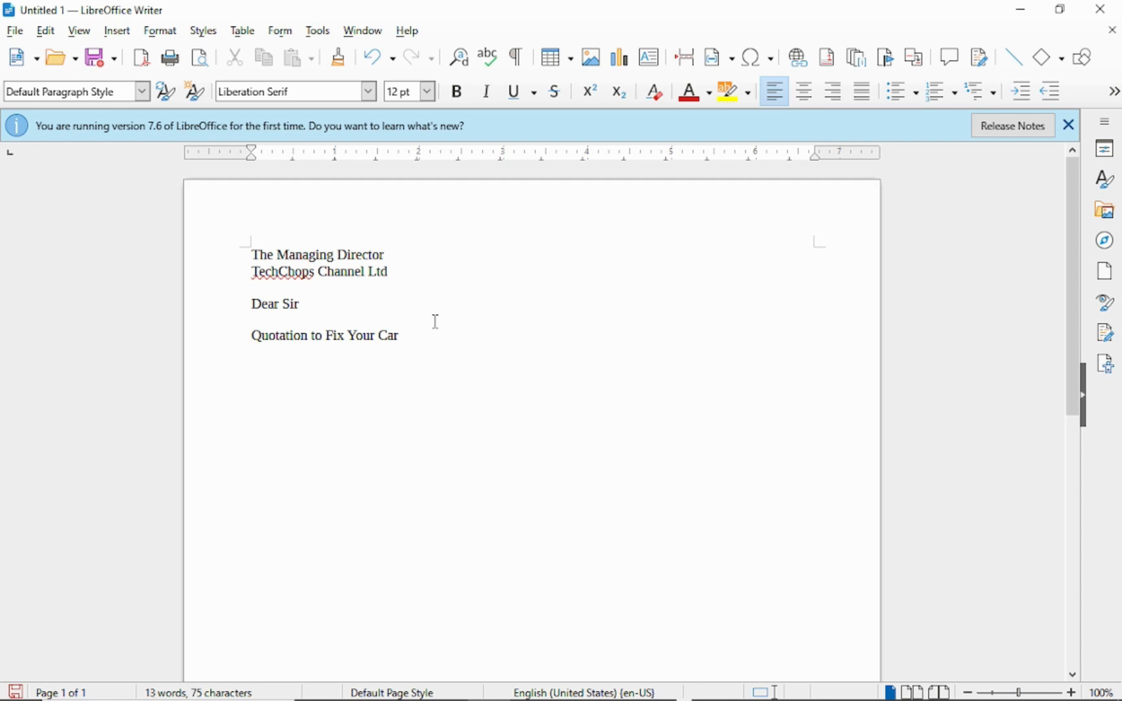
Step: Write below the subject: "Having inspected your company cars in the company of the General Manager today, we now forward our quotation for the repairs as follows:"
type("Having inspected your ")
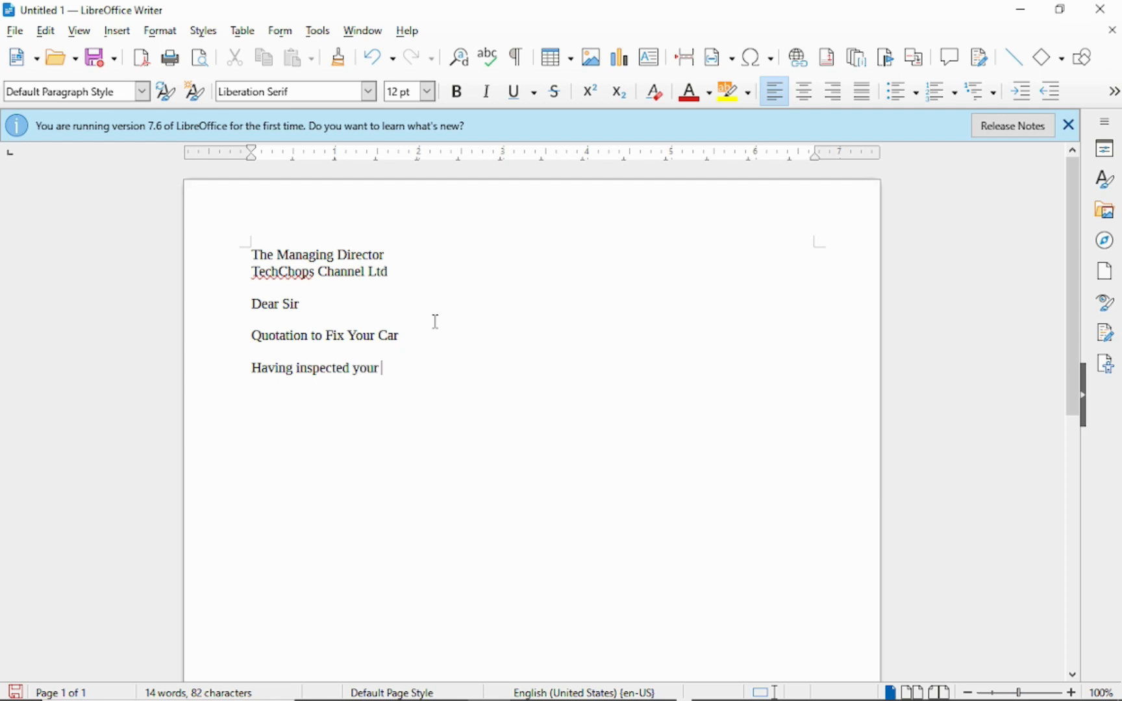
type("company cars i")
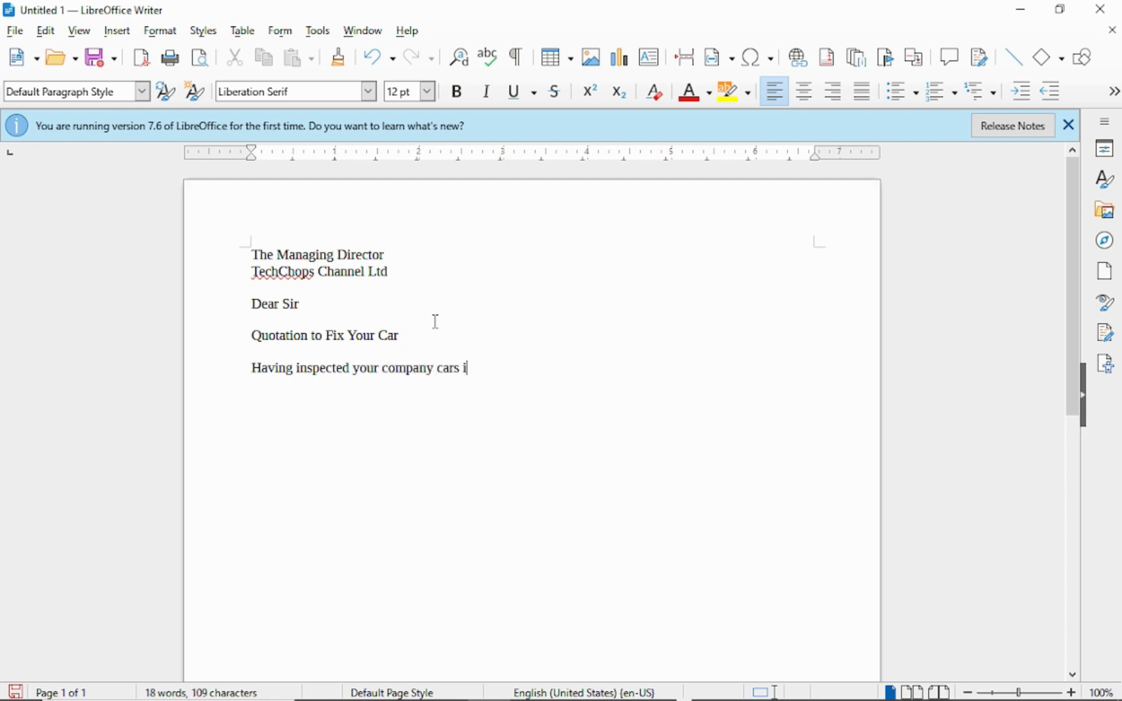
type("n the compa")
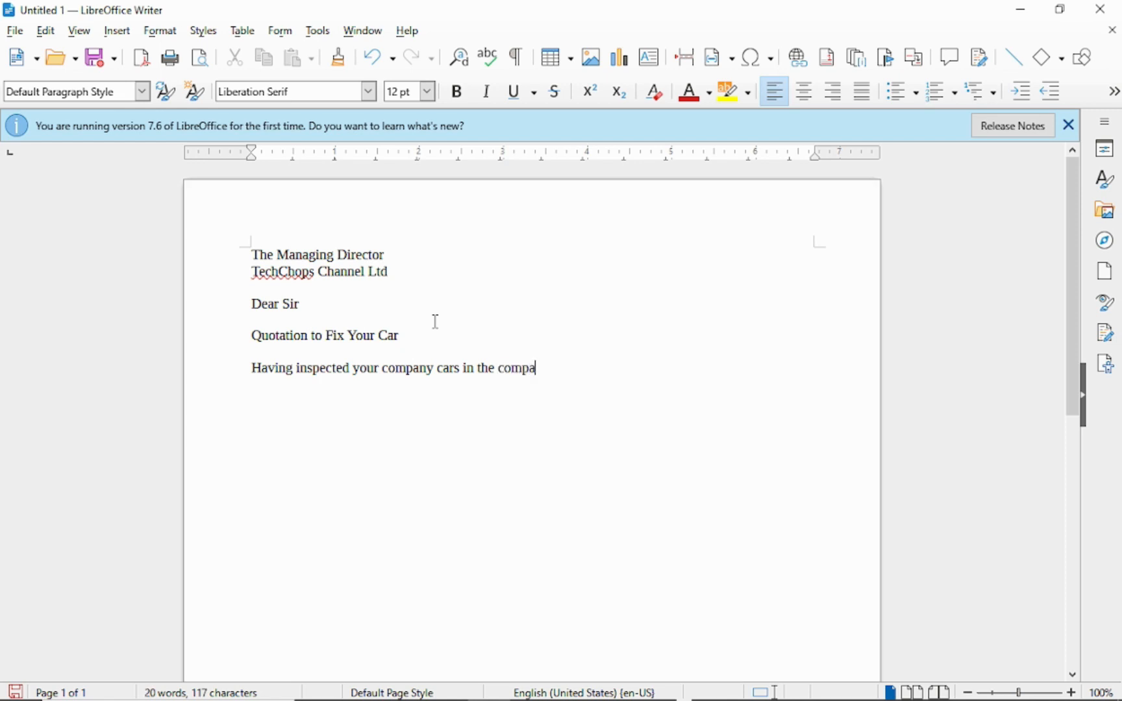
type("ny of the General Manage")
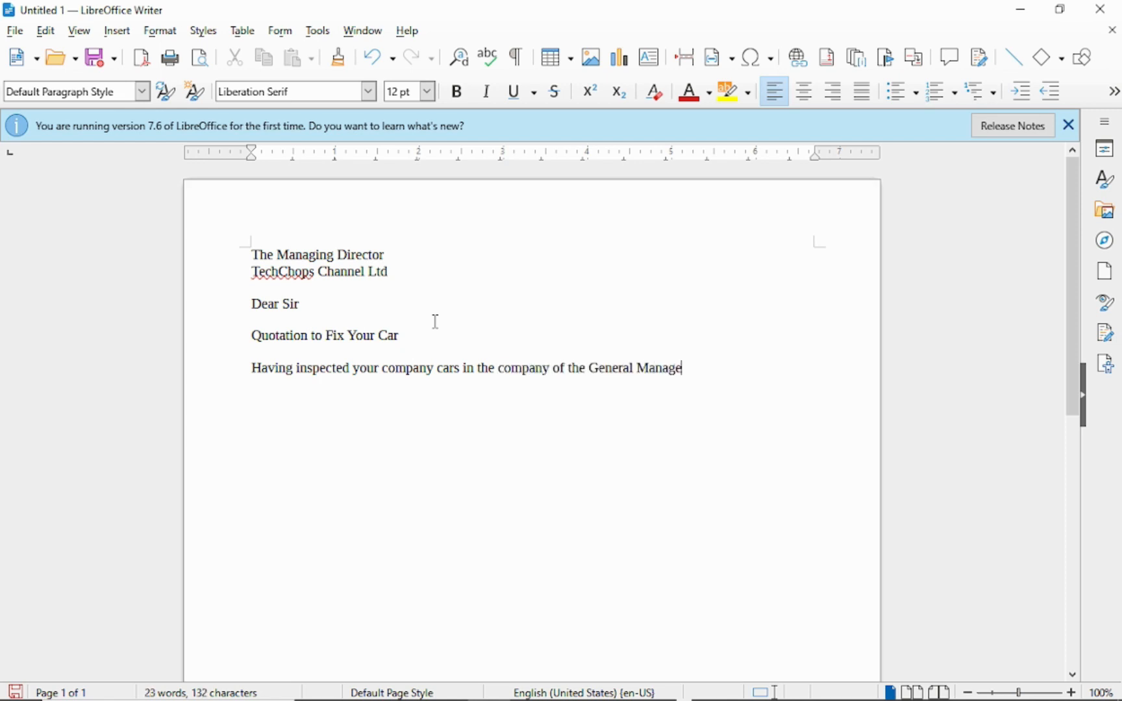
type("r today, we now")
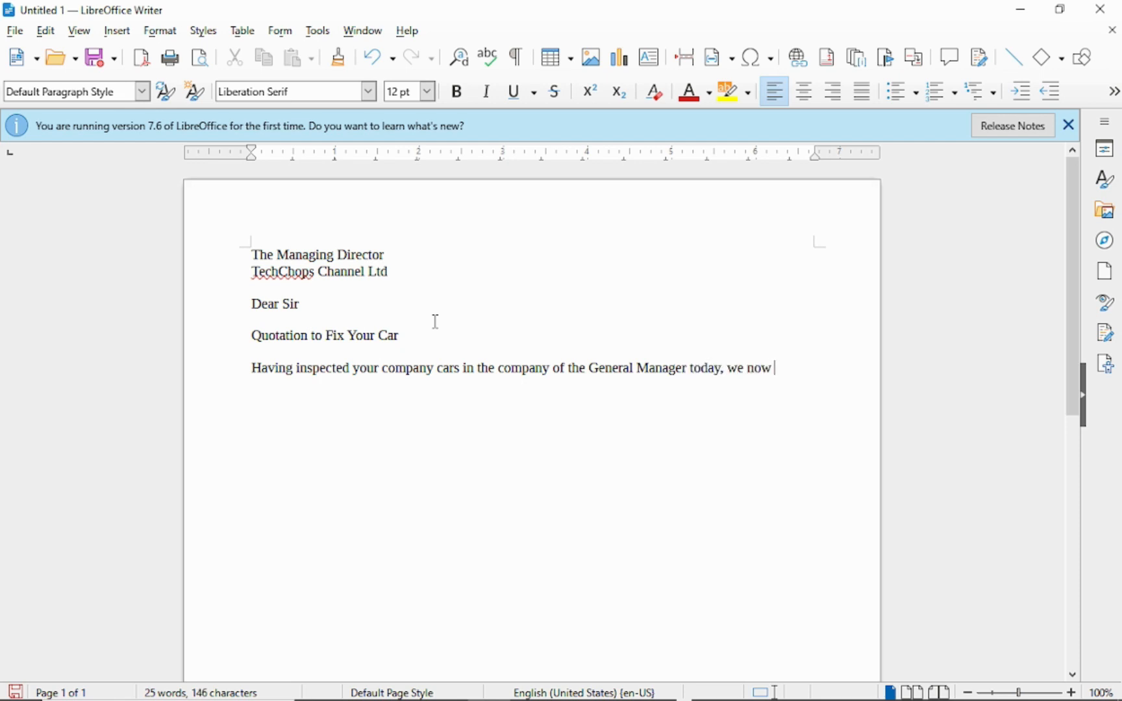
type(" forward our quo")
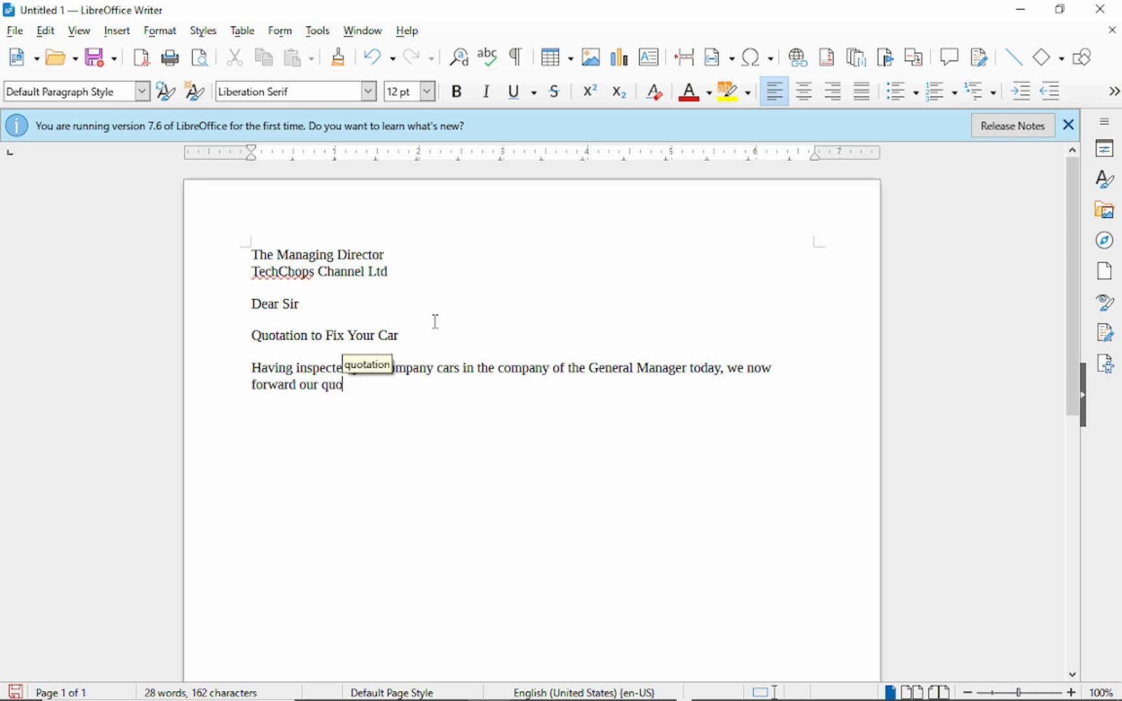
type("tation f")
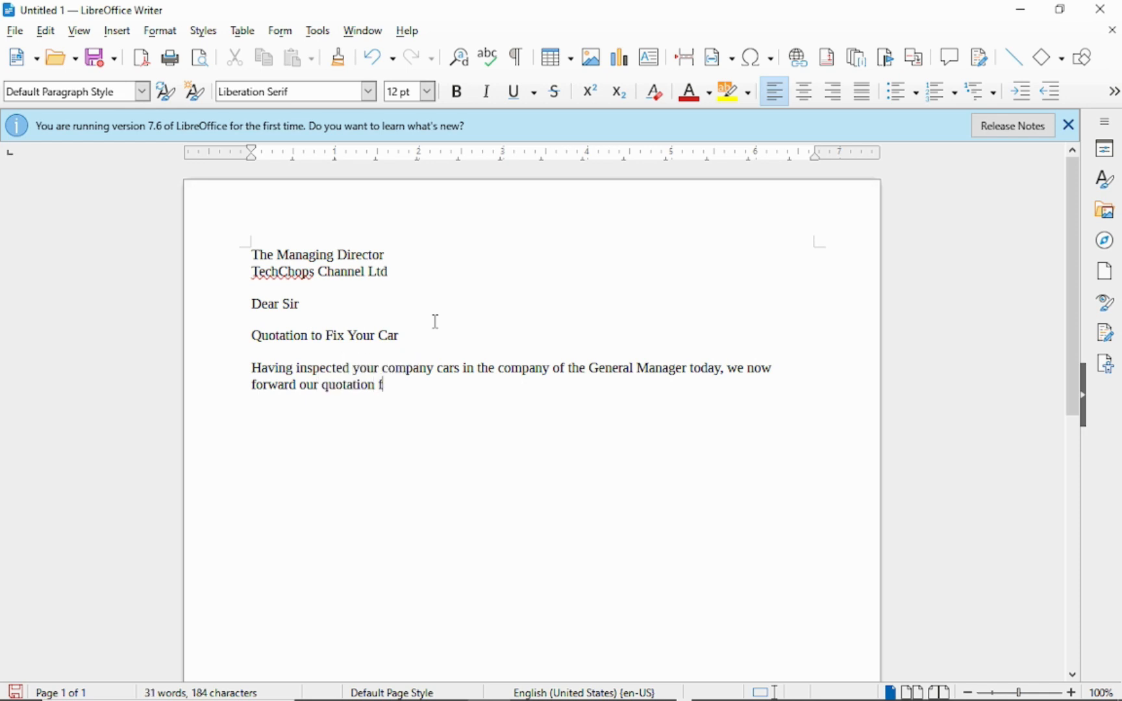
type("or the repairs as fo")
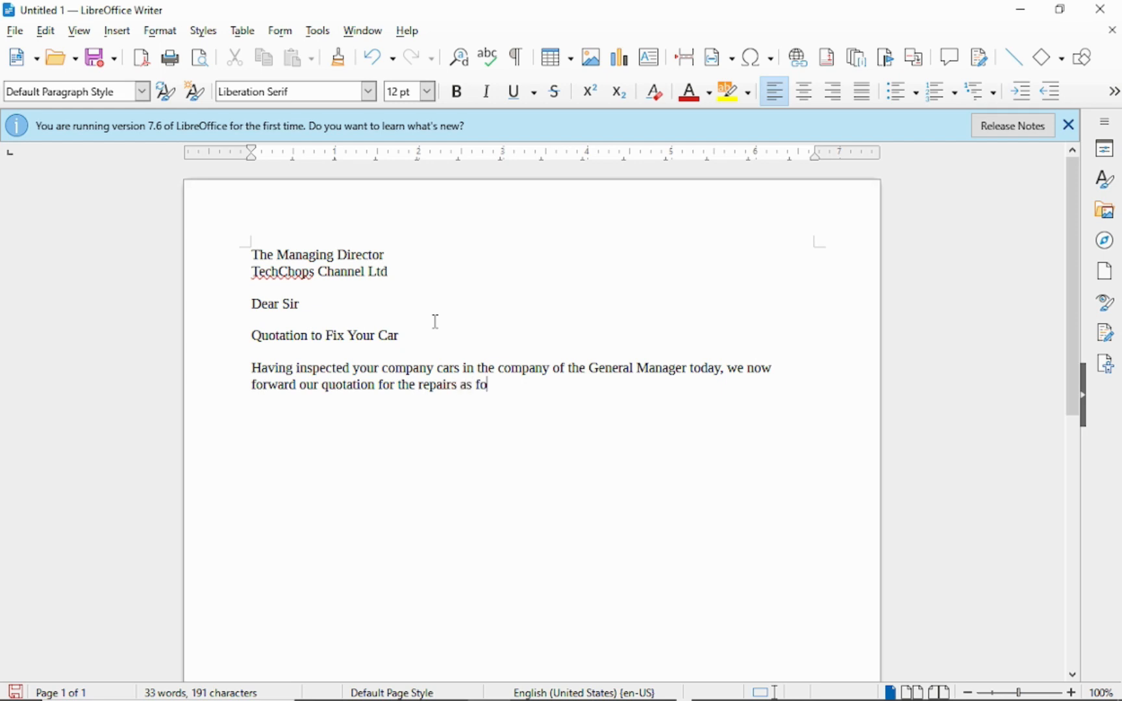
type("llows:")
key("Return")
Step: Insert a table with 4 columns and 2 rows, without a table style, below the opening paragraph
left_click(243, 32)
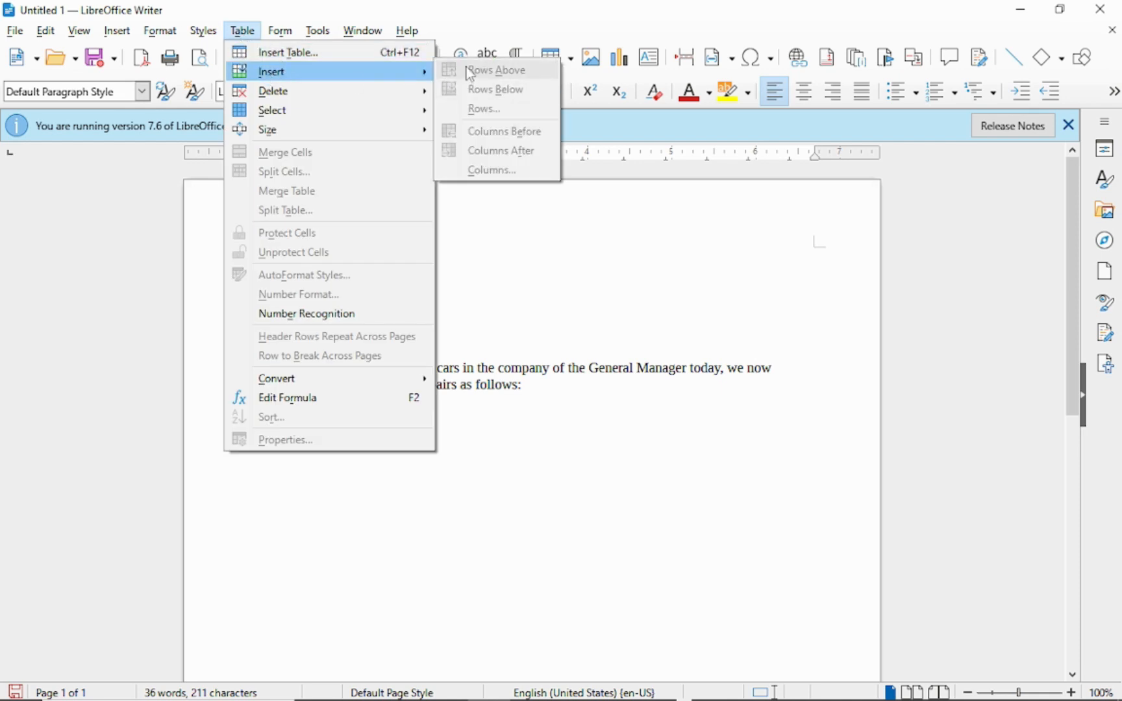
mouse_move(311, 81)
left_click(301, 57)
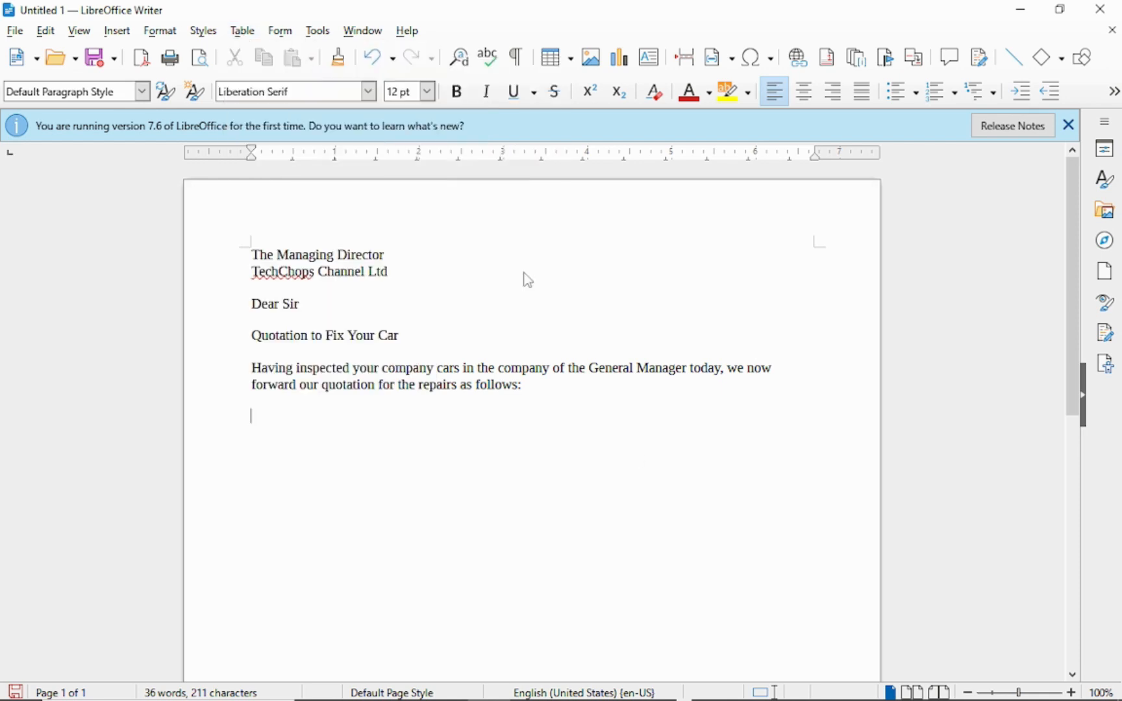
left_click_drag(593, 155, 716, 203)
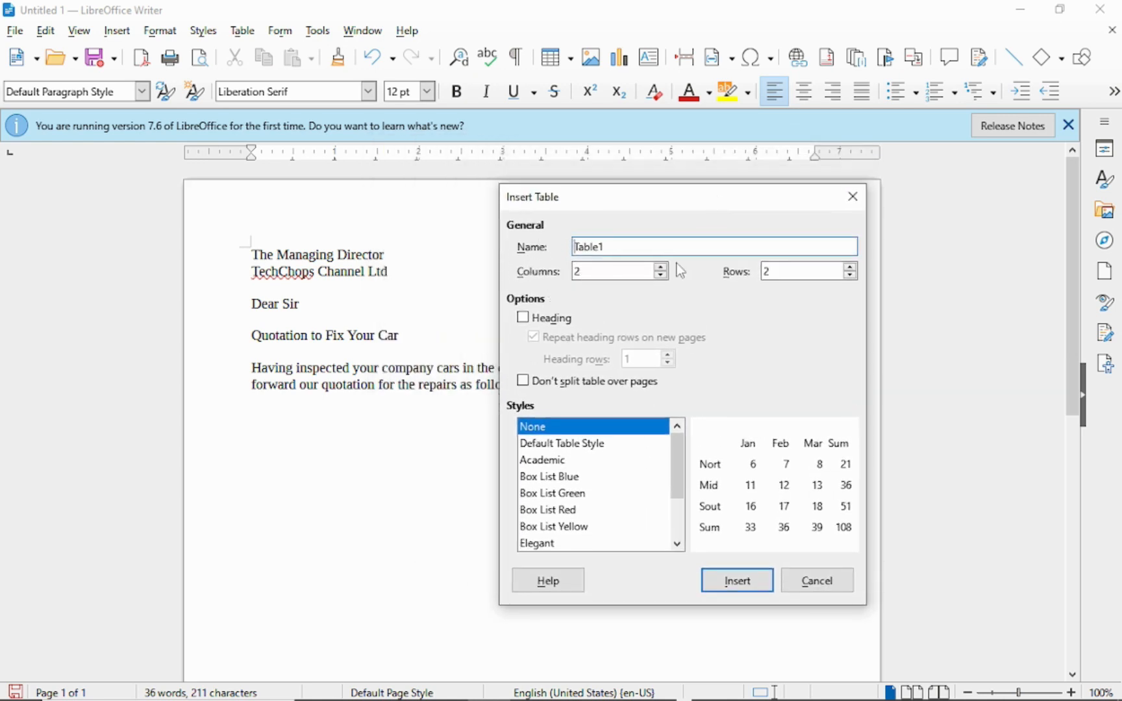
left_click(658, 266)
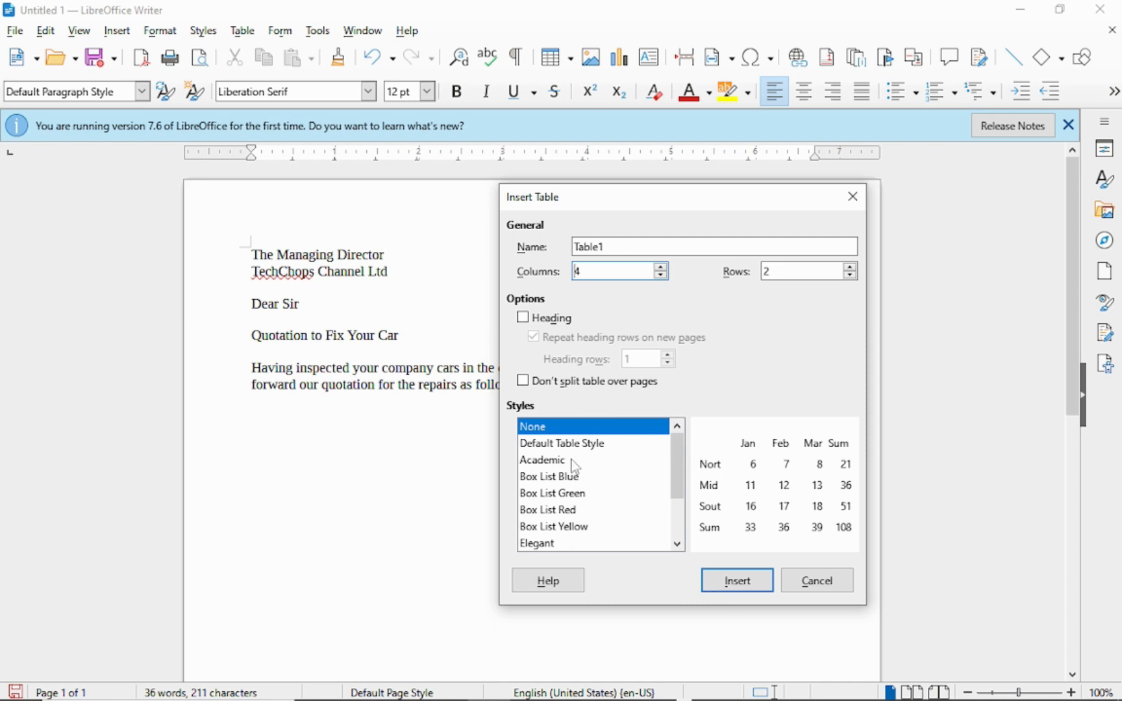
left_click(713, 580)
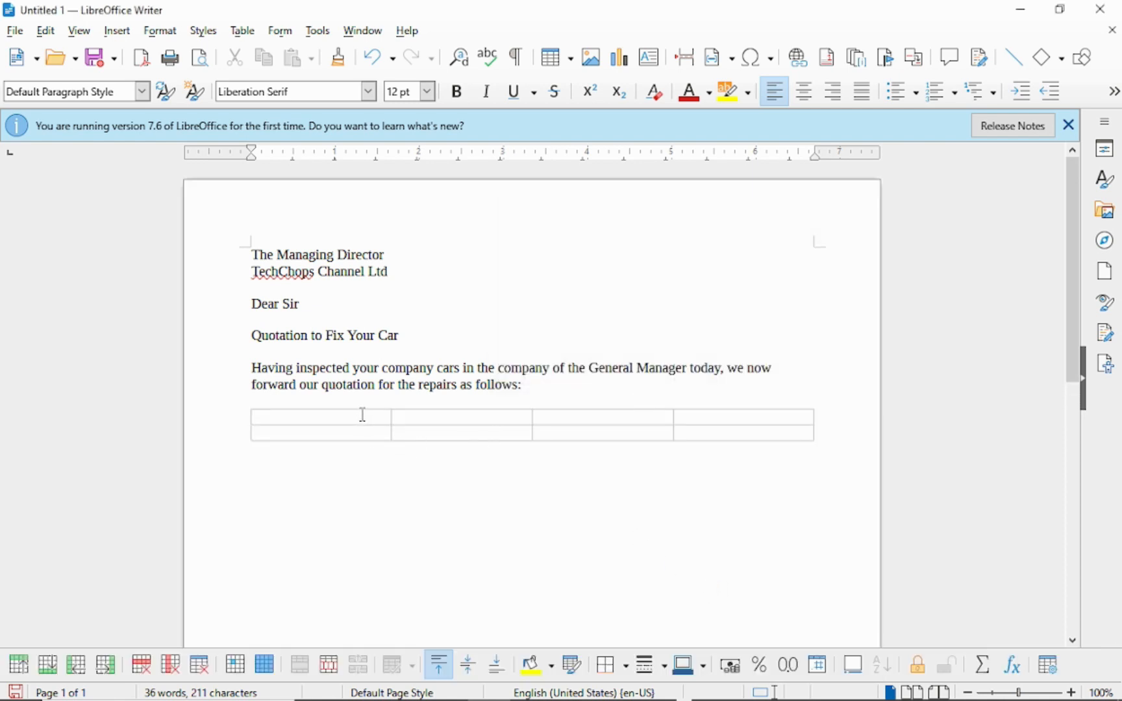
Step: Fill the table's header row with the column titles S/N, Description, Cost Per Unit and Total Cost
type("S/N")
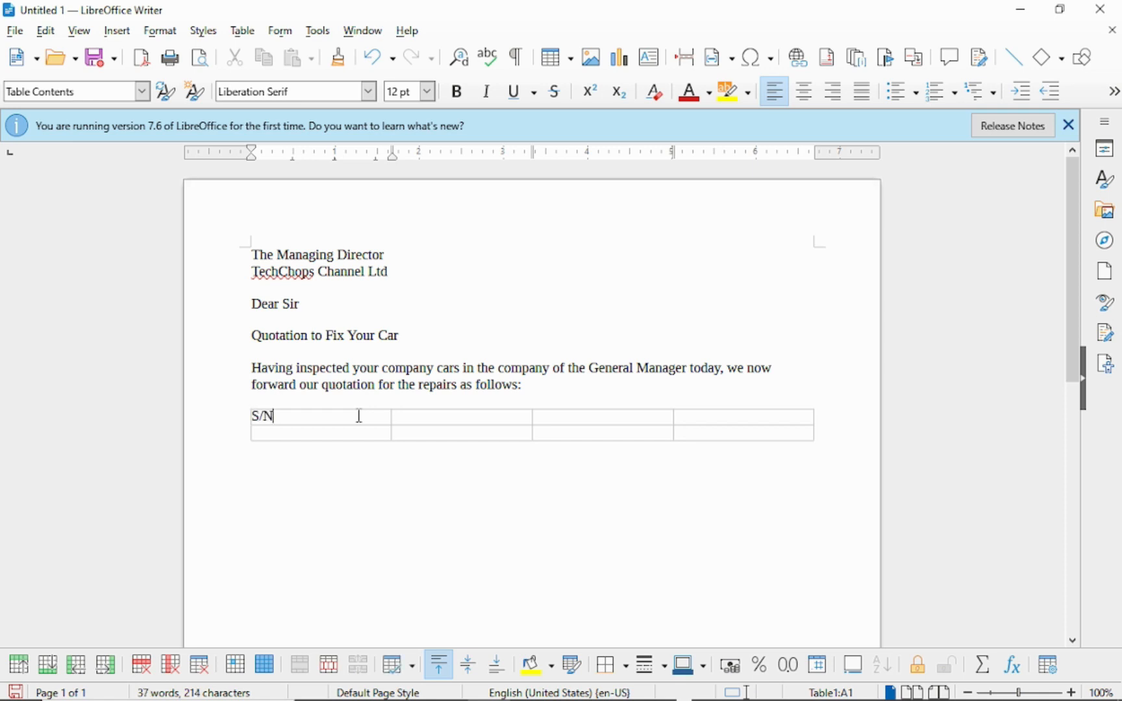
key("Tab")
type("Desc")
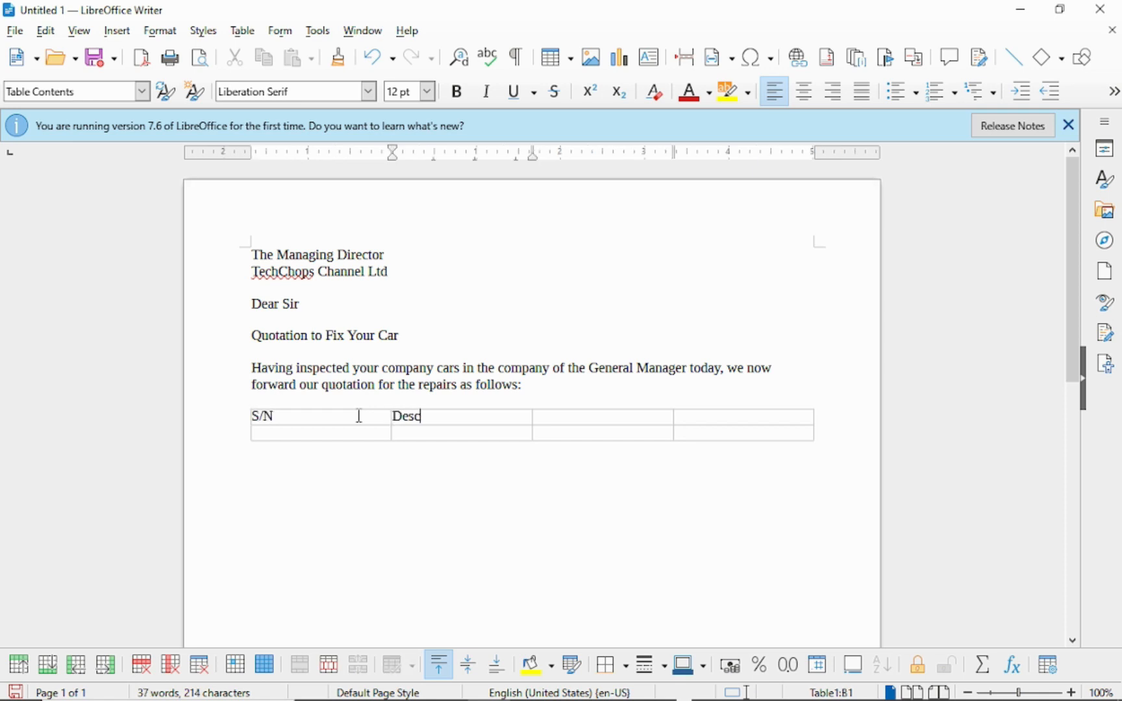
type("ription")
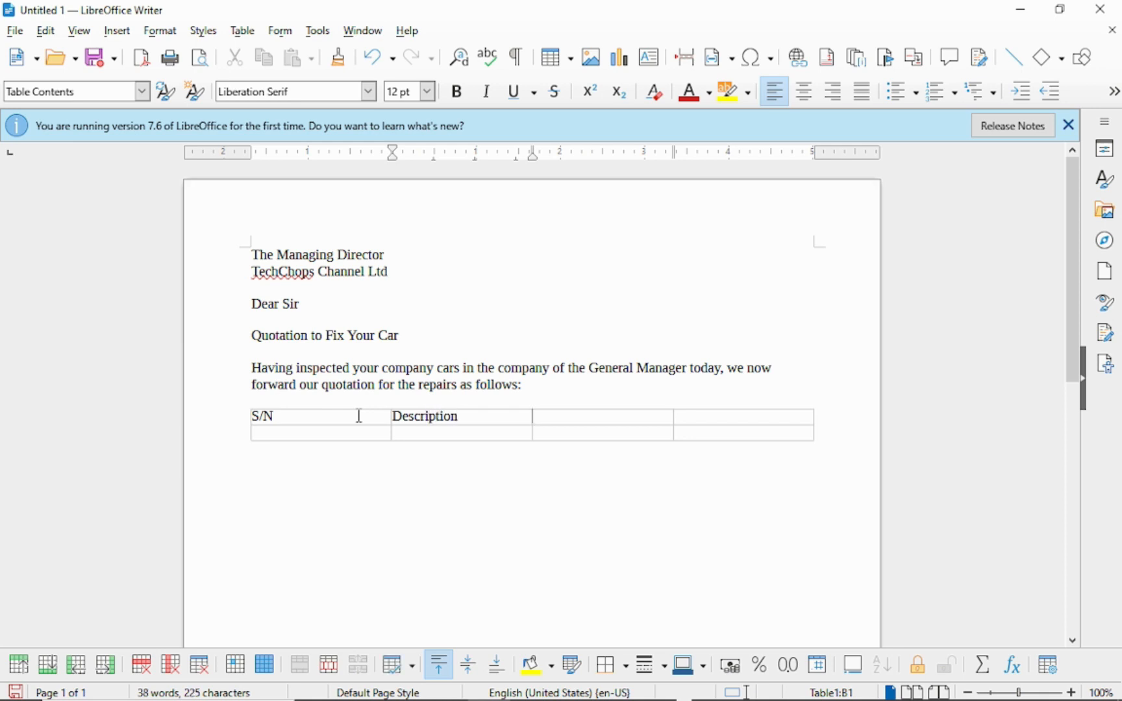
key("Tab")
type("Cos")
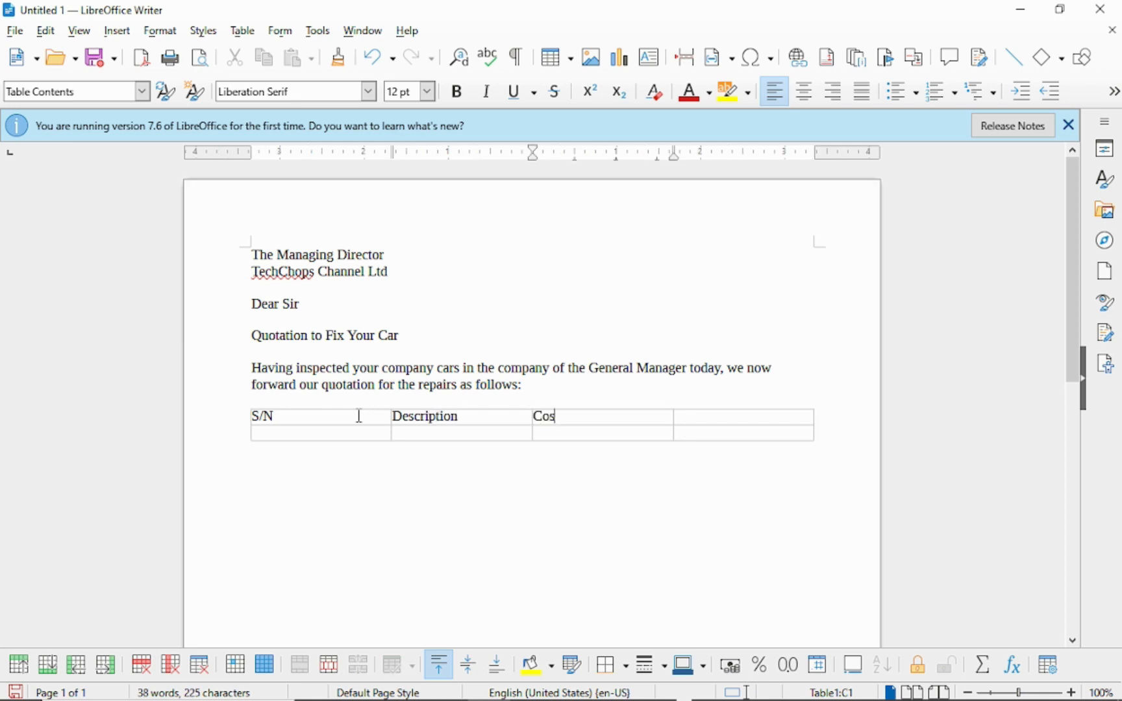
type("t Per Unit")
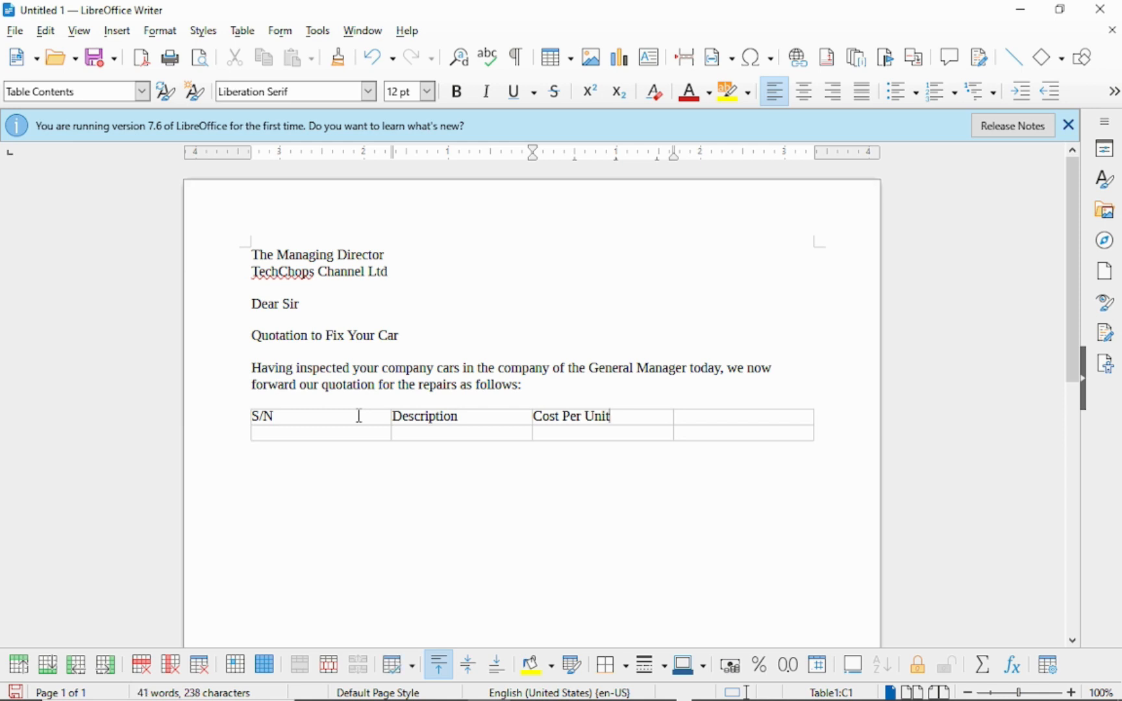
key("Tab")
type("Total Cost")
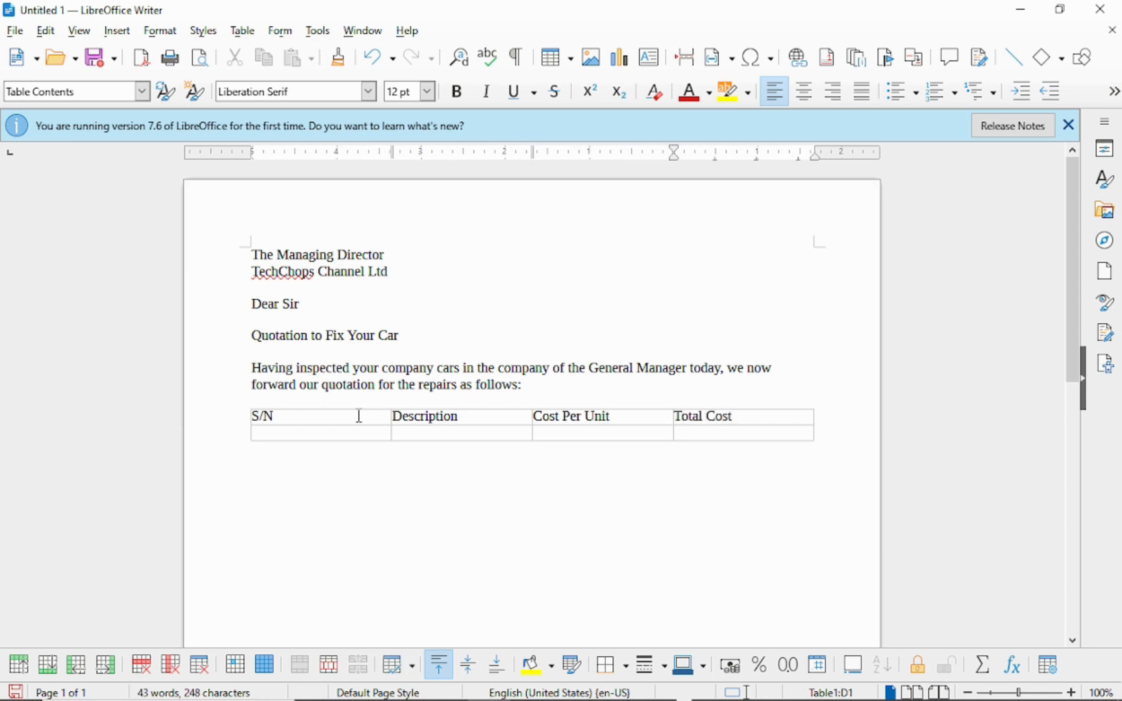
key("Return")
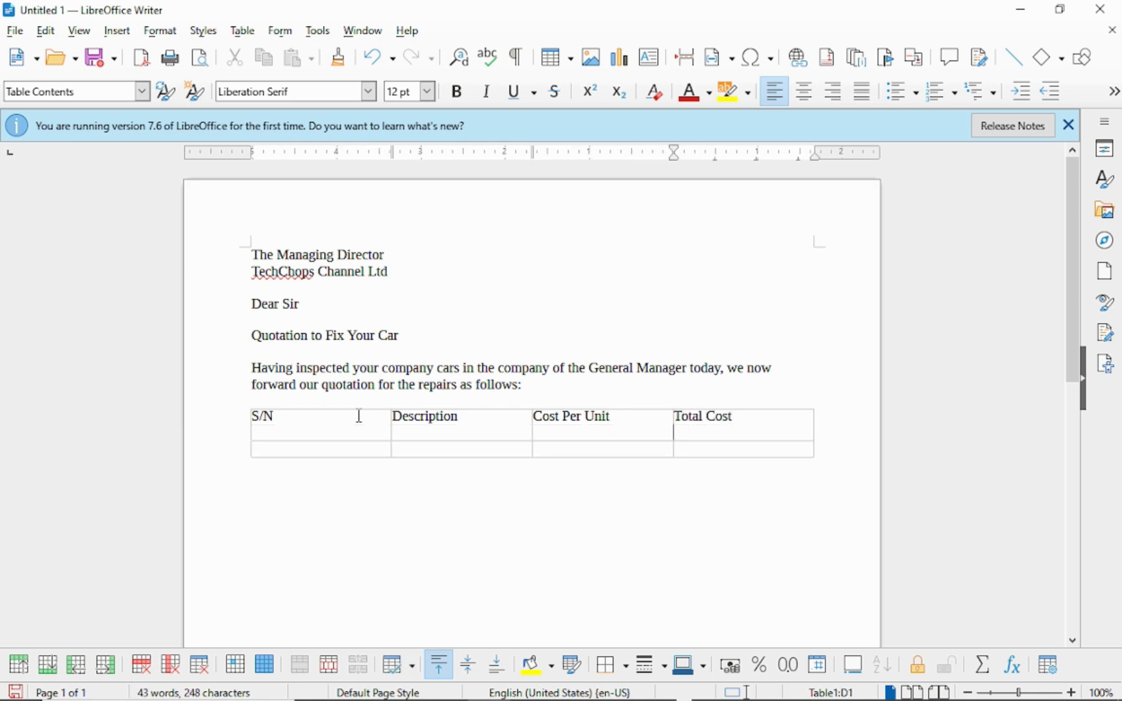
key("BackSpace")
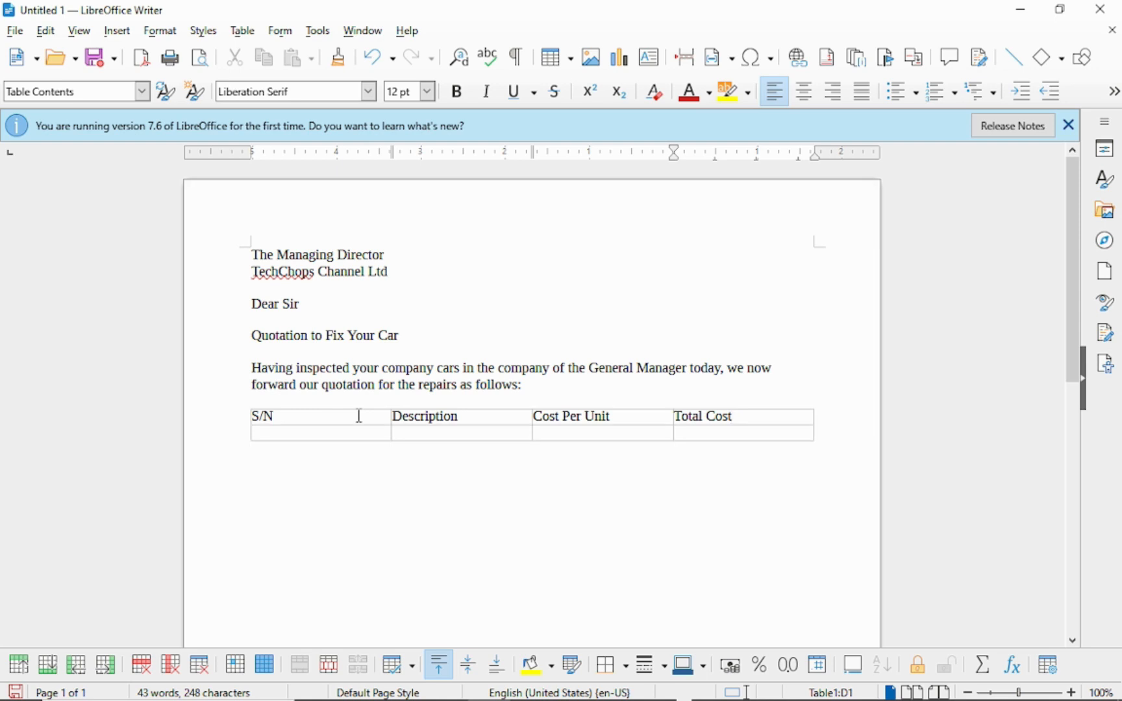
Step: Fill the second table row with serial number 01, description "Fuel Pump" and a cost per unit of 20
key("Tab")
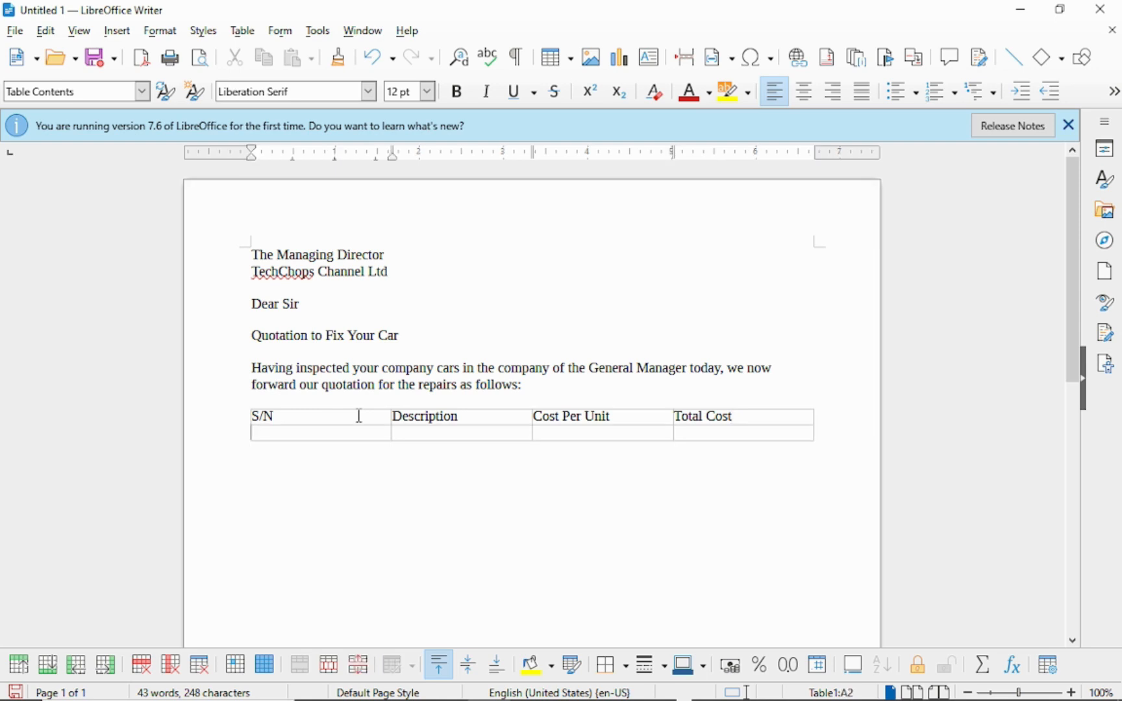
type("01")
key("Tab")
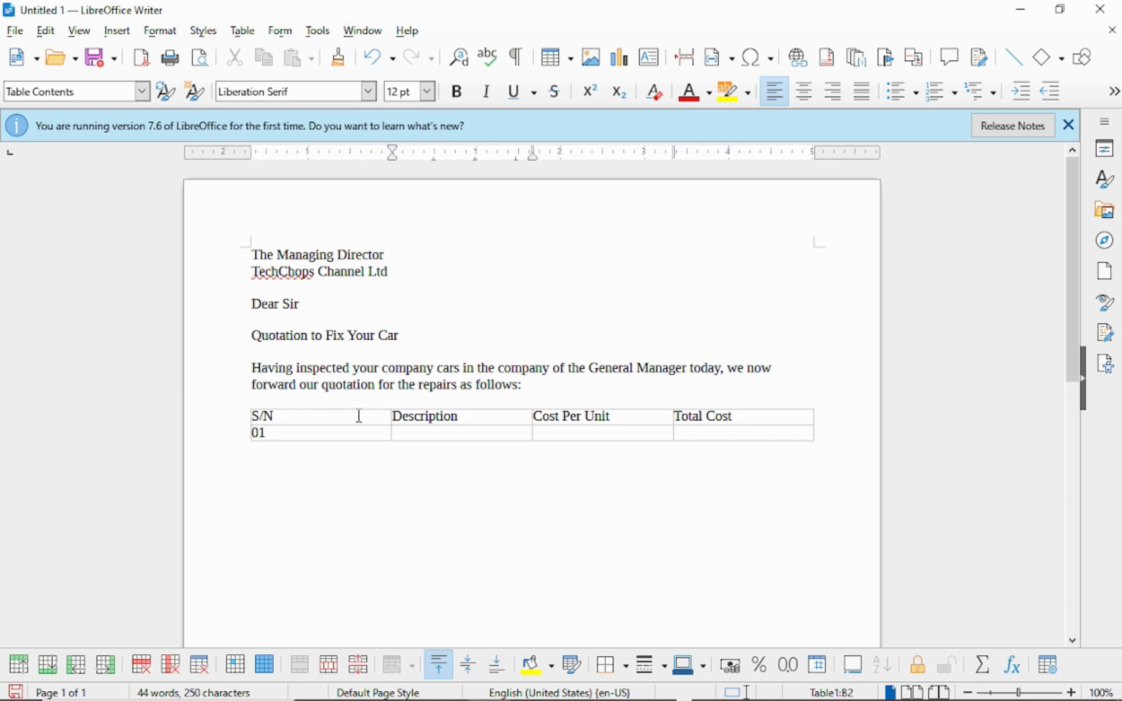
type("Fuel Pump")
key("Tab")
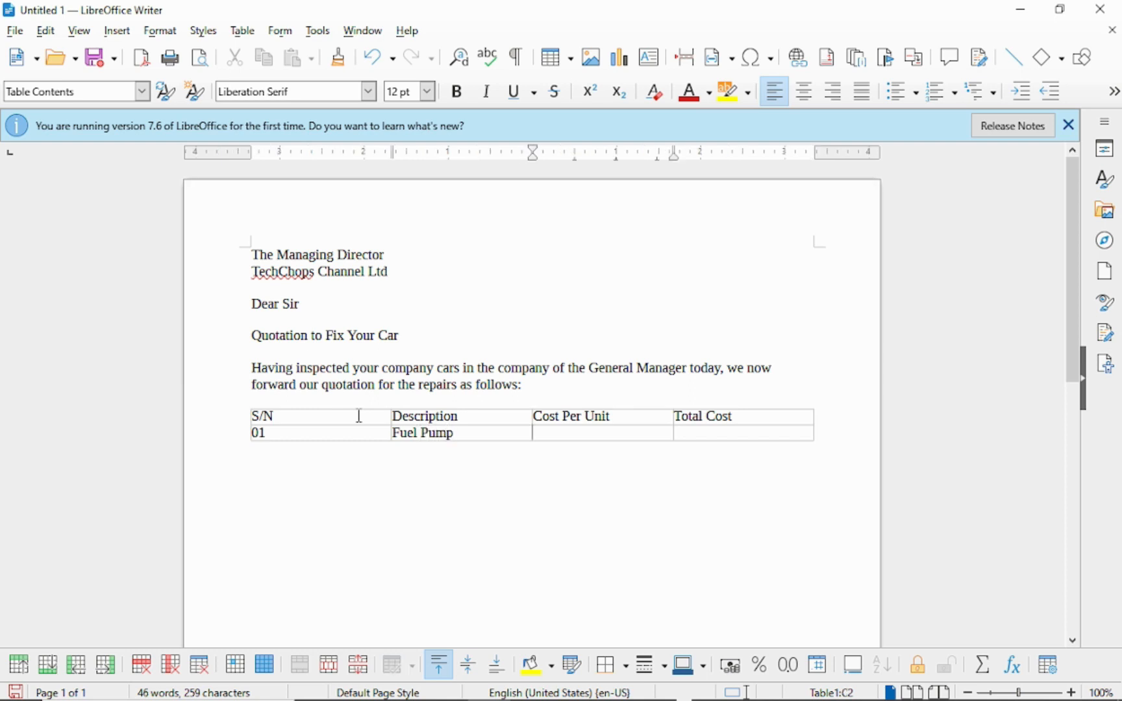
type("20")
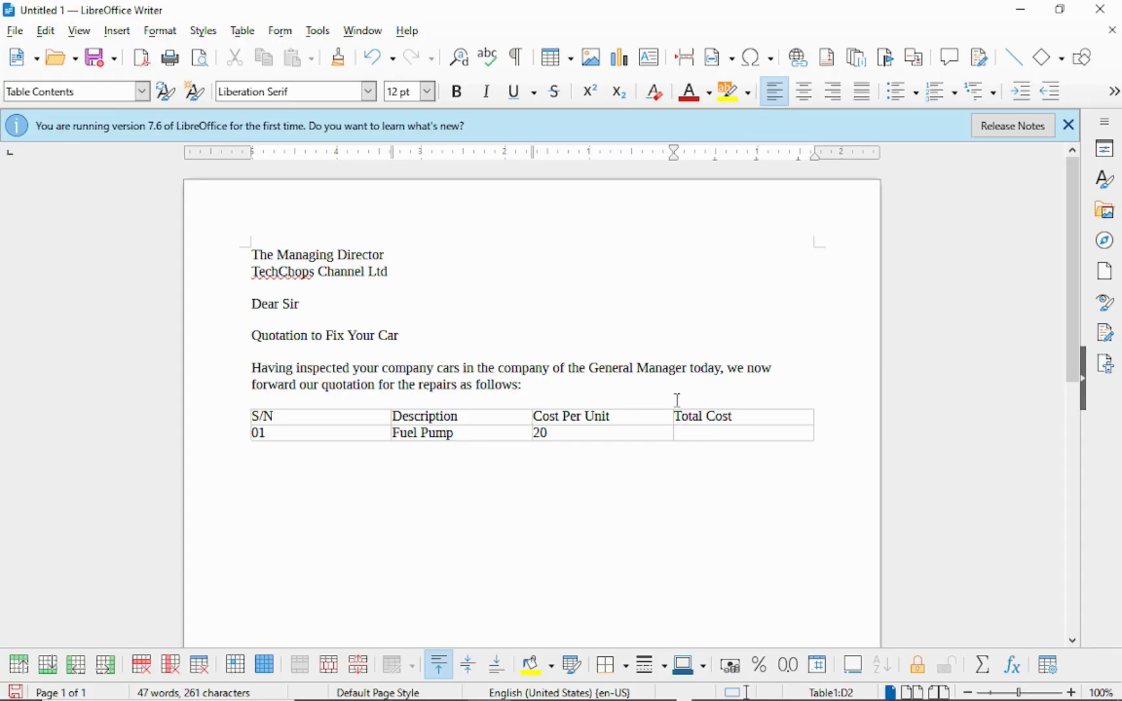
Step: Insert a column after Cost Per Unit, title it "Units" and enter 10 for the Fuel Pump
left_click(635, 399)
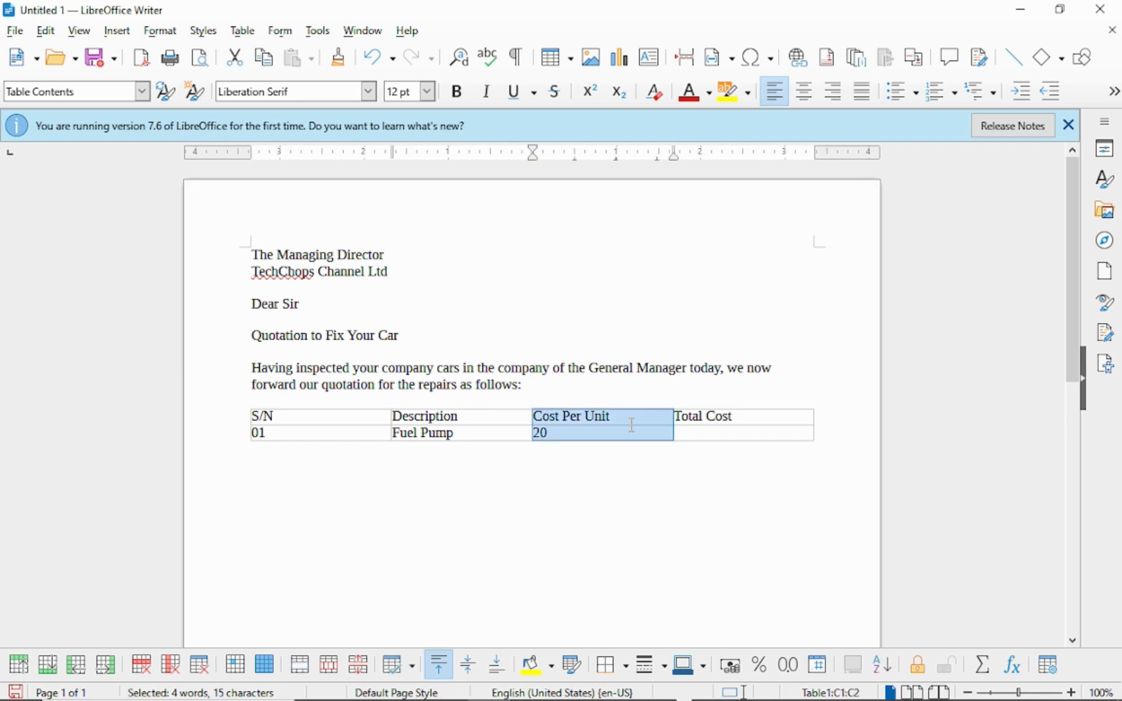
left_click(252, 36)
mouse_move(279, 72)
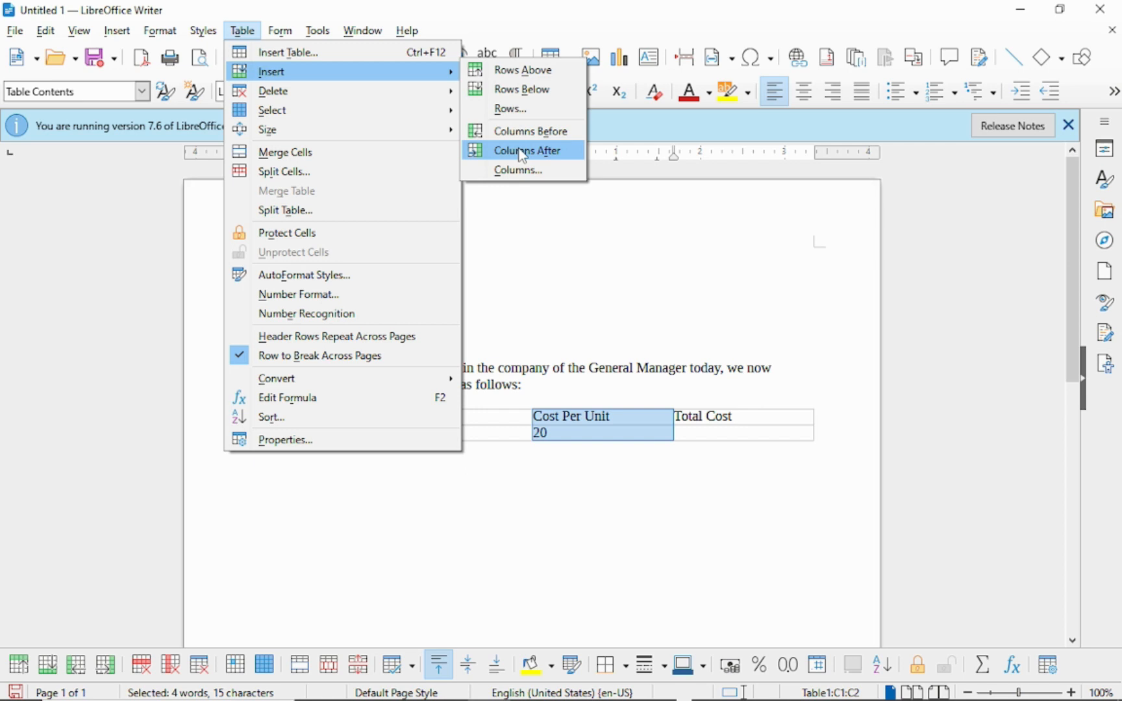
left_click(534, 154)
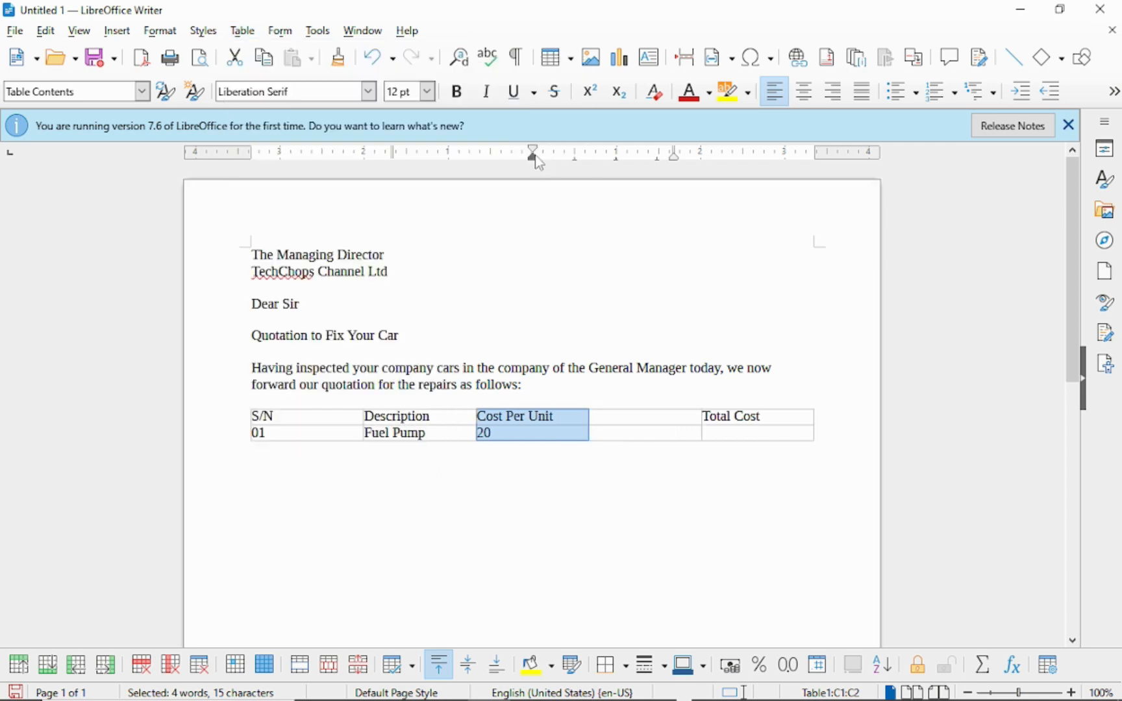
left_click(634, 411)
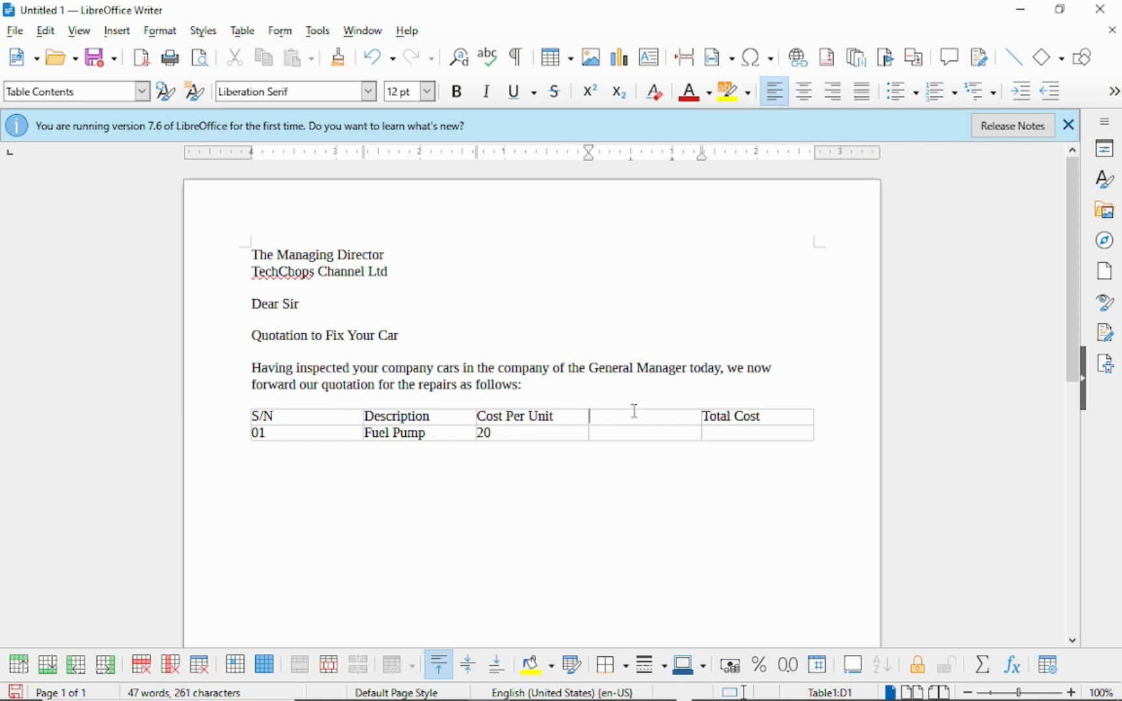
type("Units")
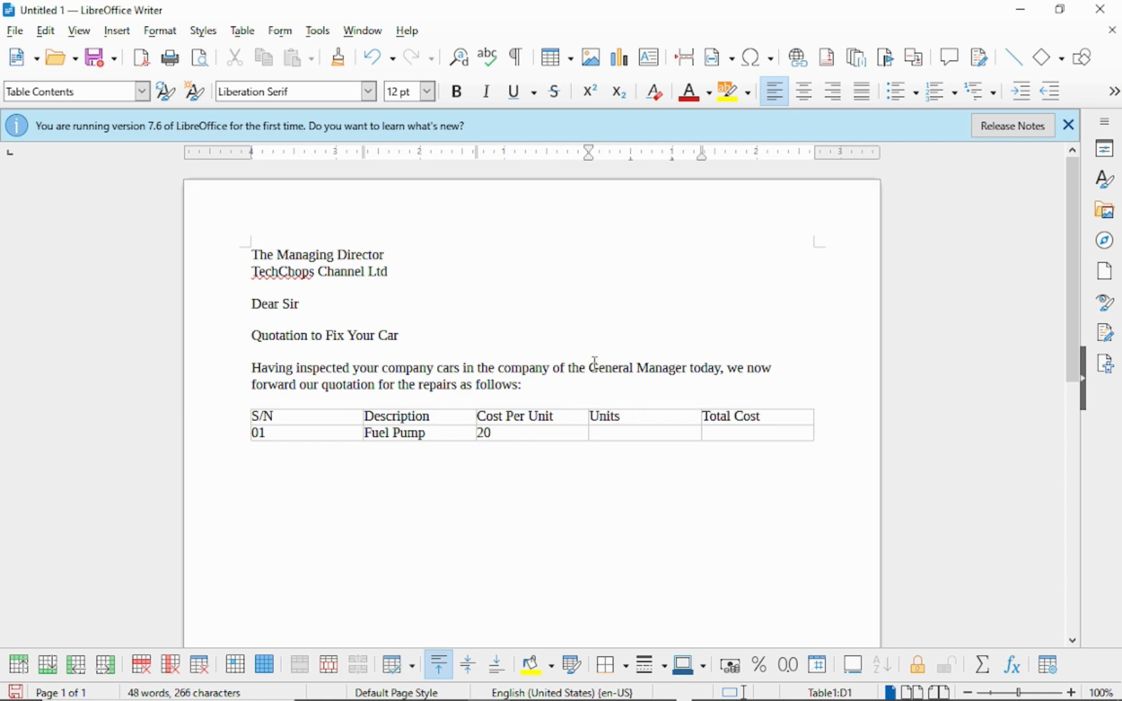
left_click(601, 433)
type("10")
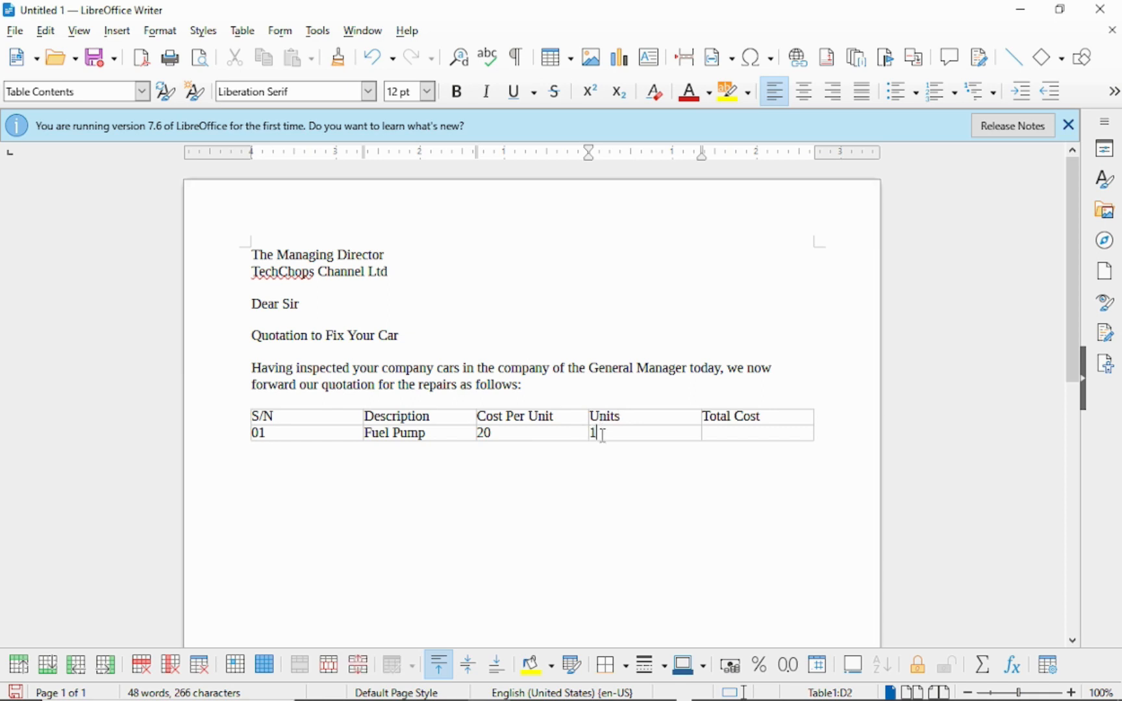
Step: Switch to the Windows Calculator and multiply 10 by 20 to work out the Fuel Pump's total cost
left_click(735, 440)
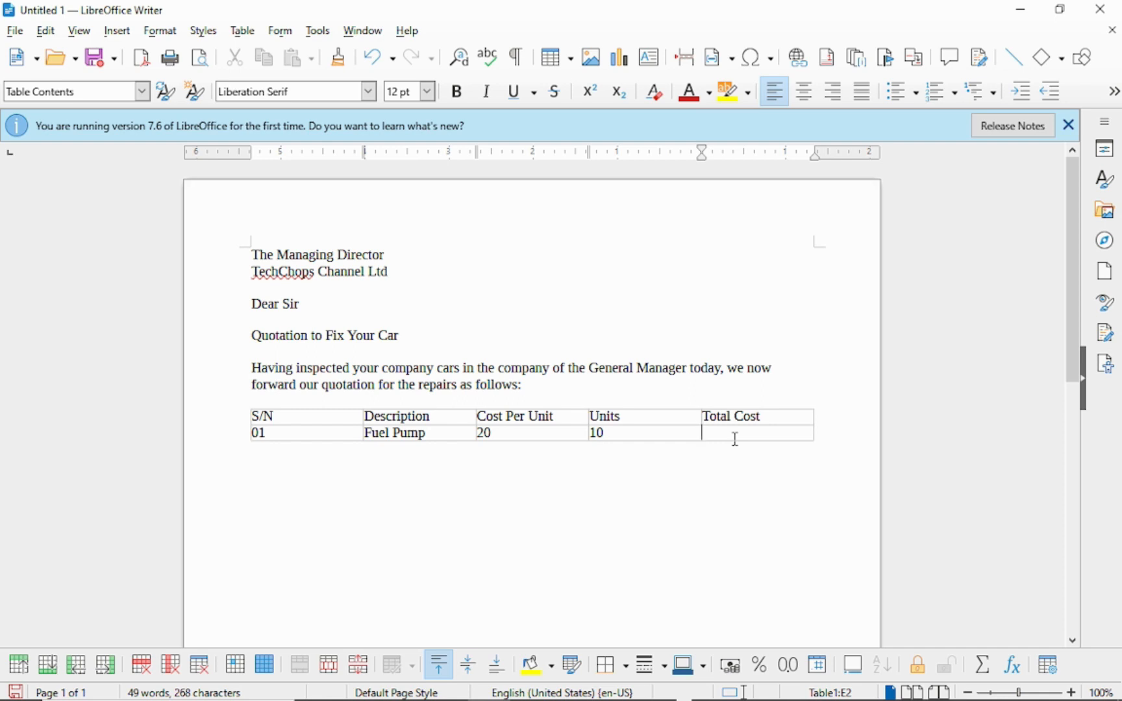
mouse_move(484, 694)
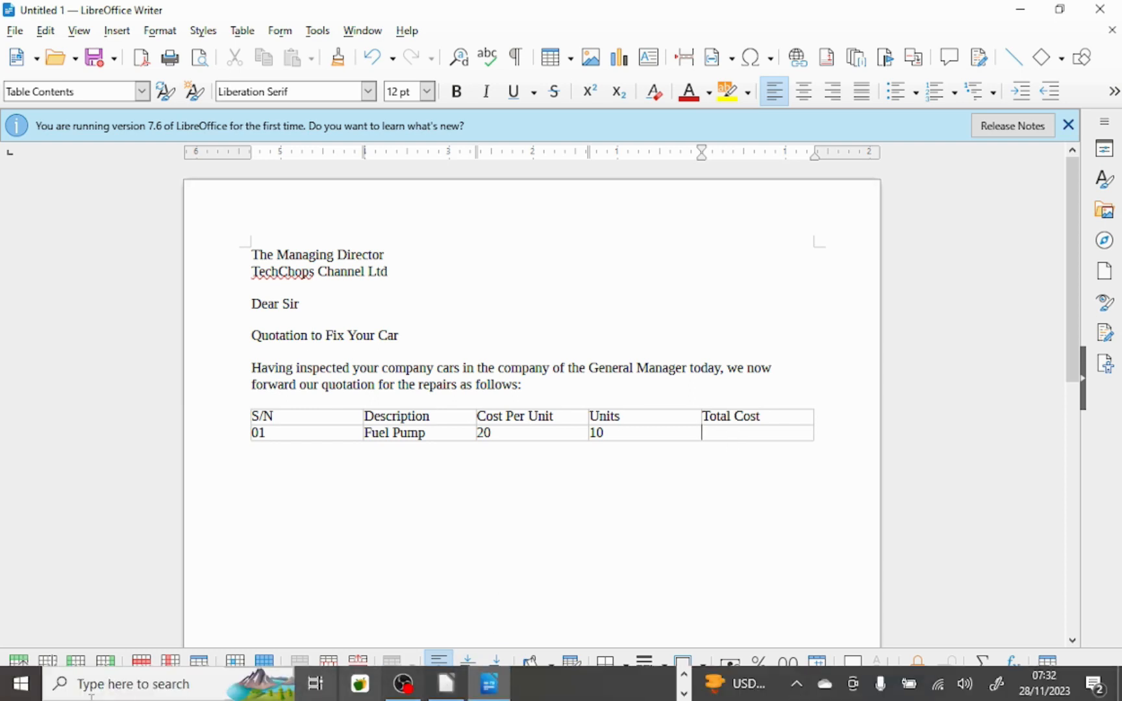
key("super")
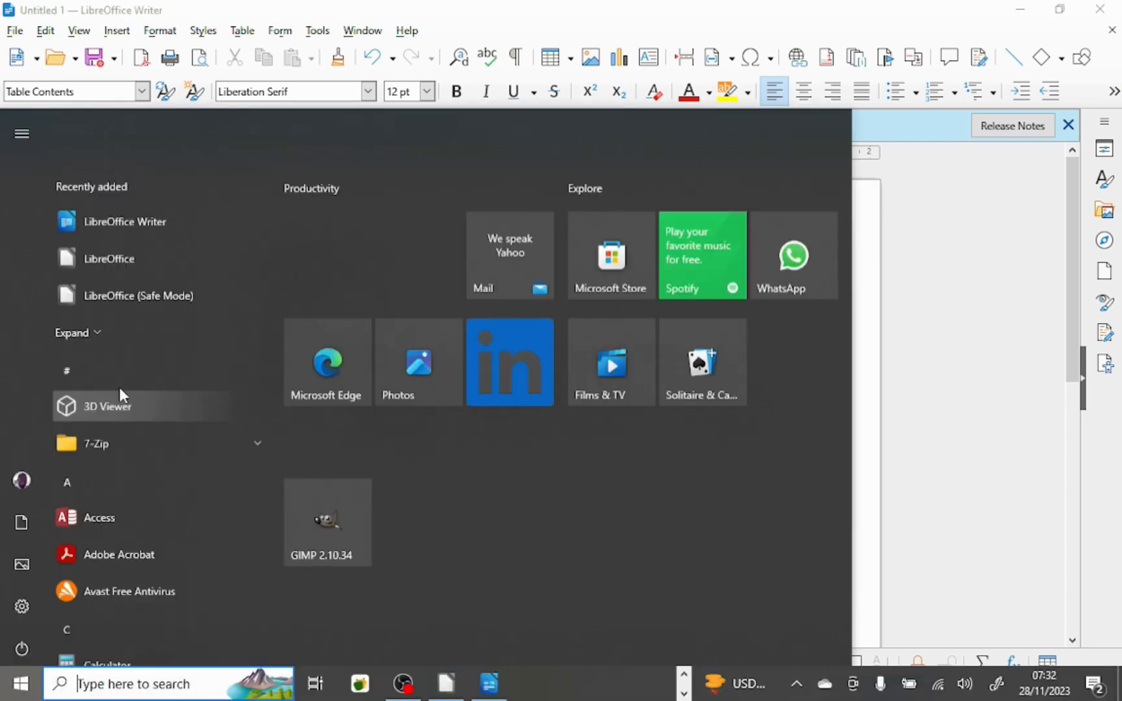
left_click(107, 549)
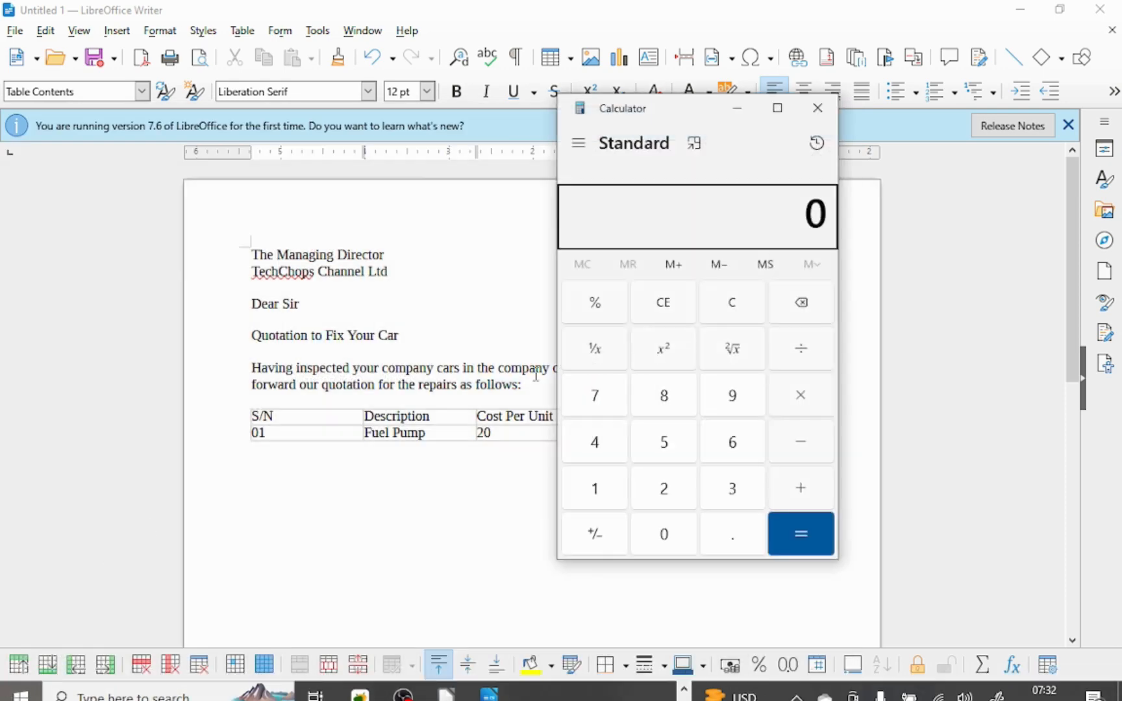
left_click(614, 494)
left_click(658, 543)
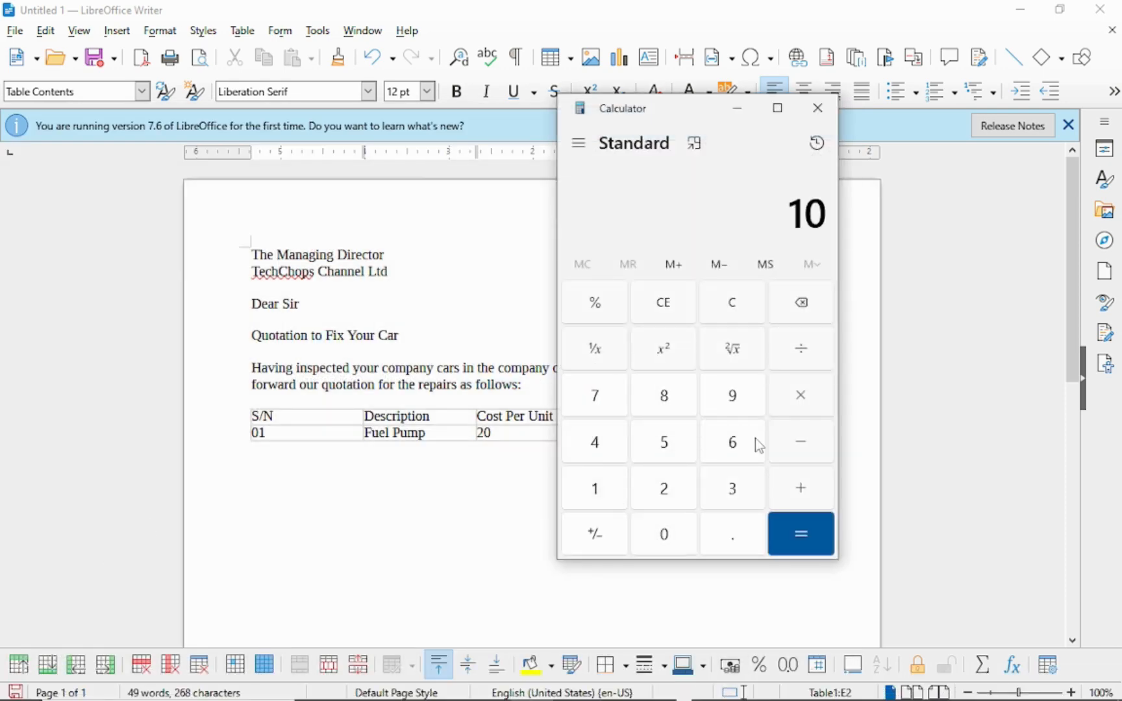
left_click(813, 399)
left_click(680, 504)
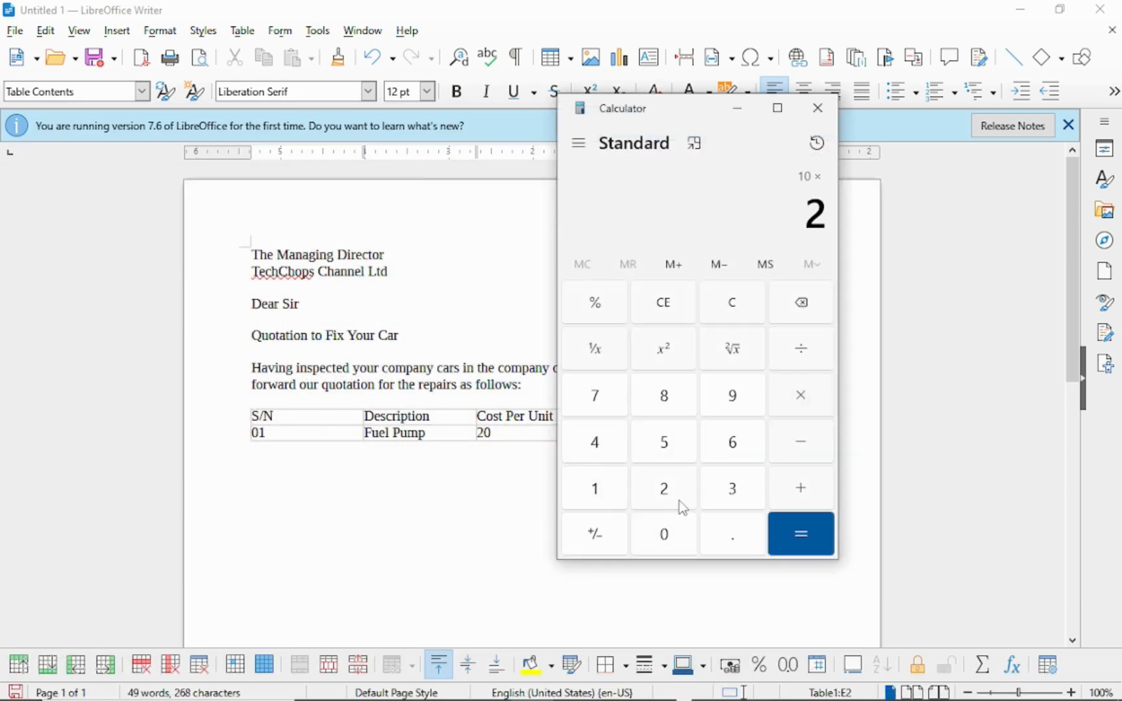
left_click(663, 538)
left_click(779, 550)
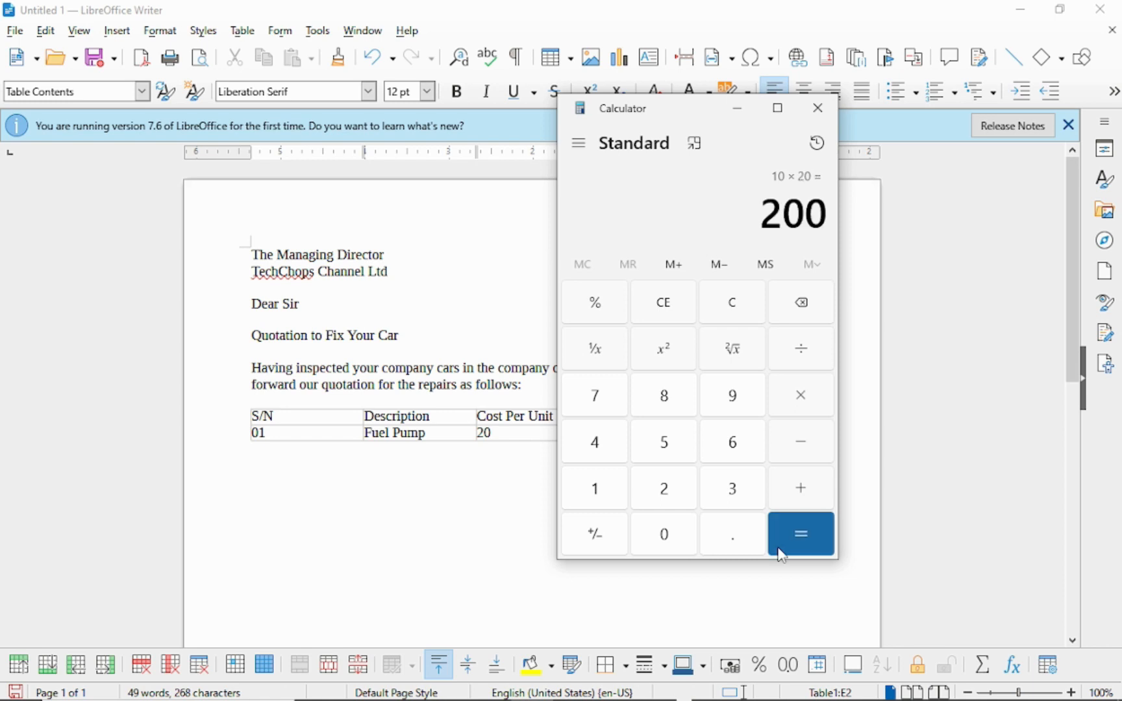
Step: Return to the Writer document and enter 200 as the Fuel Pump's total cost
left_click(532, 426)
left_click(715, 430)
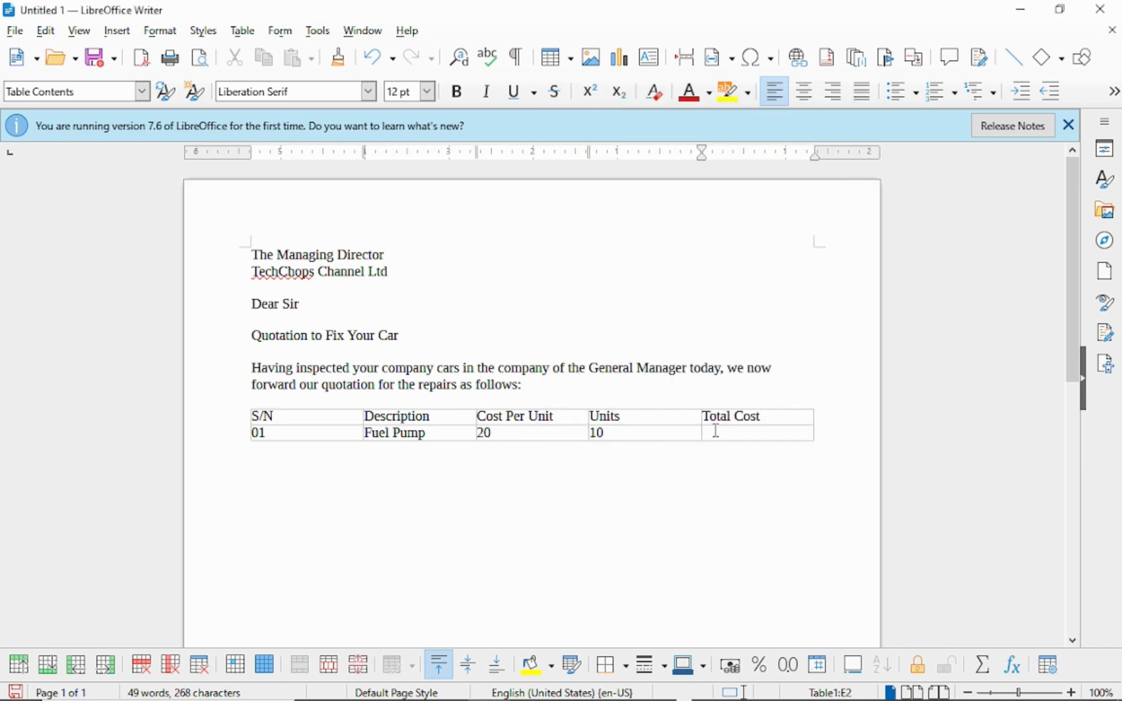
type("200")
Step: Add a table row for item 02, "Gear Cable", with cost per unit 80, 2 units and total cost 160
key("Tab")
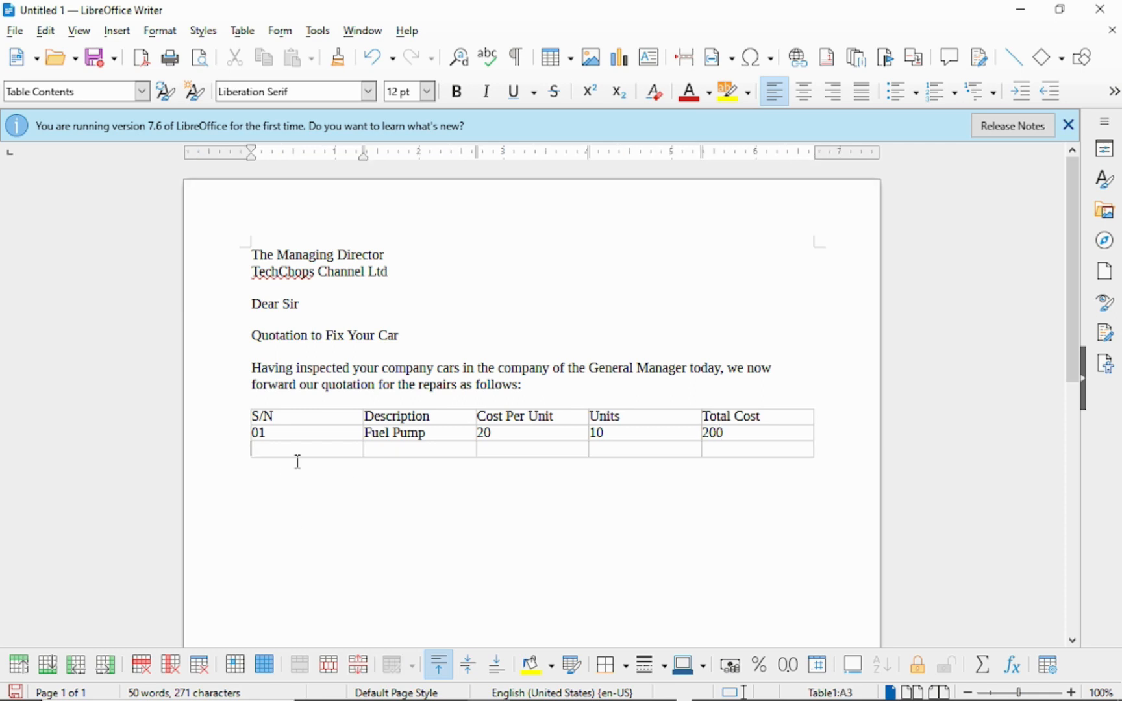
type("02")
key("Tab")
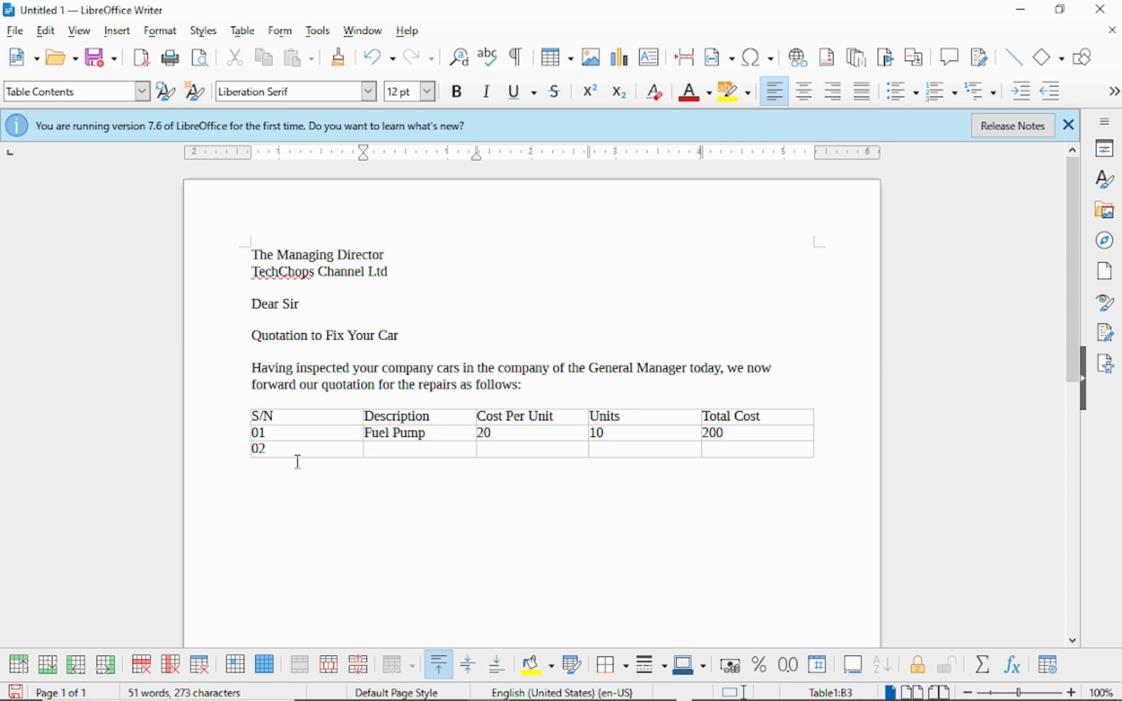
type("Gear Cable")
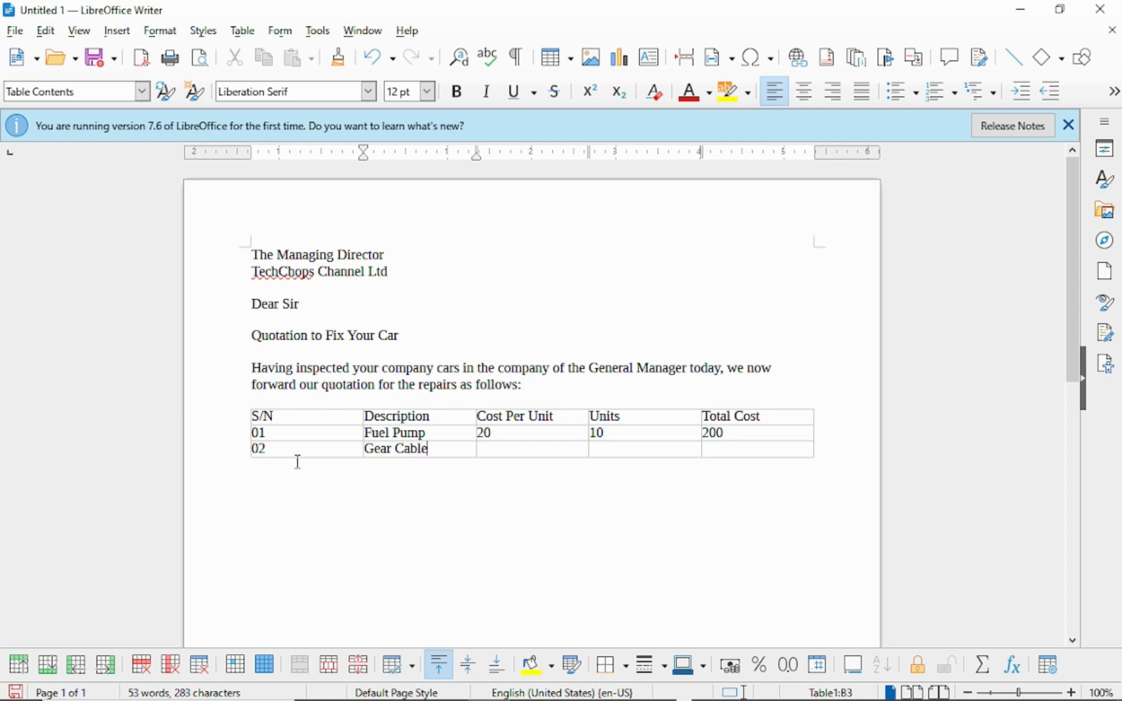
key("Tab")
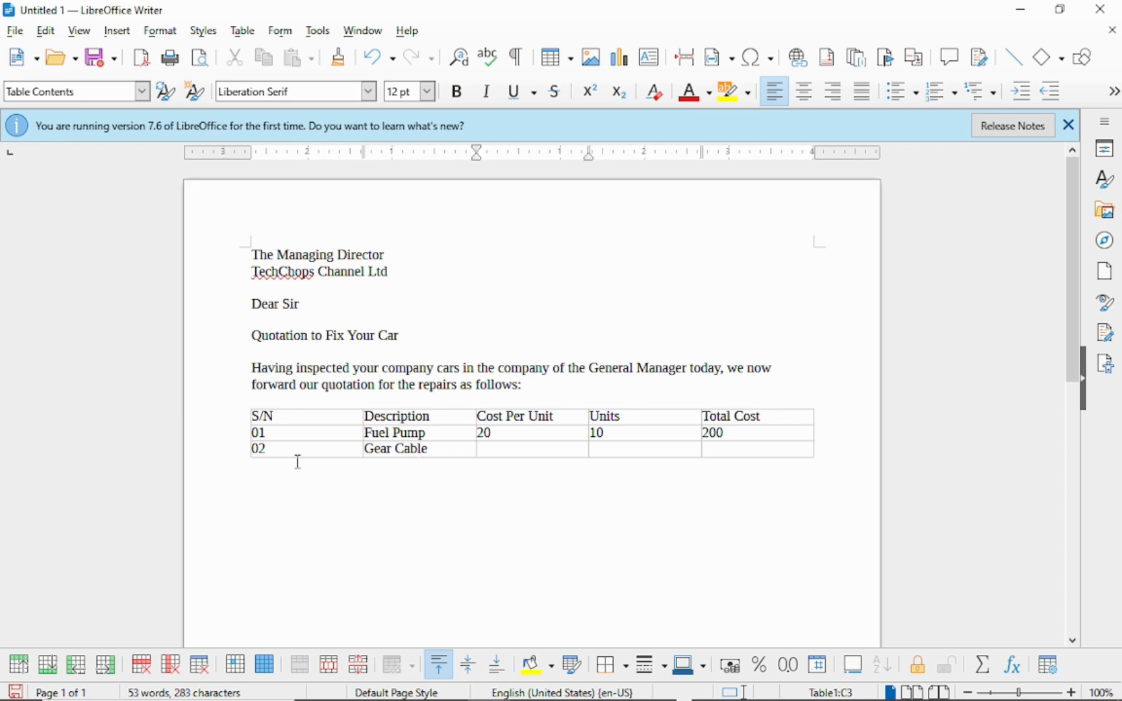
type("80")
key("Tab")
type("2")
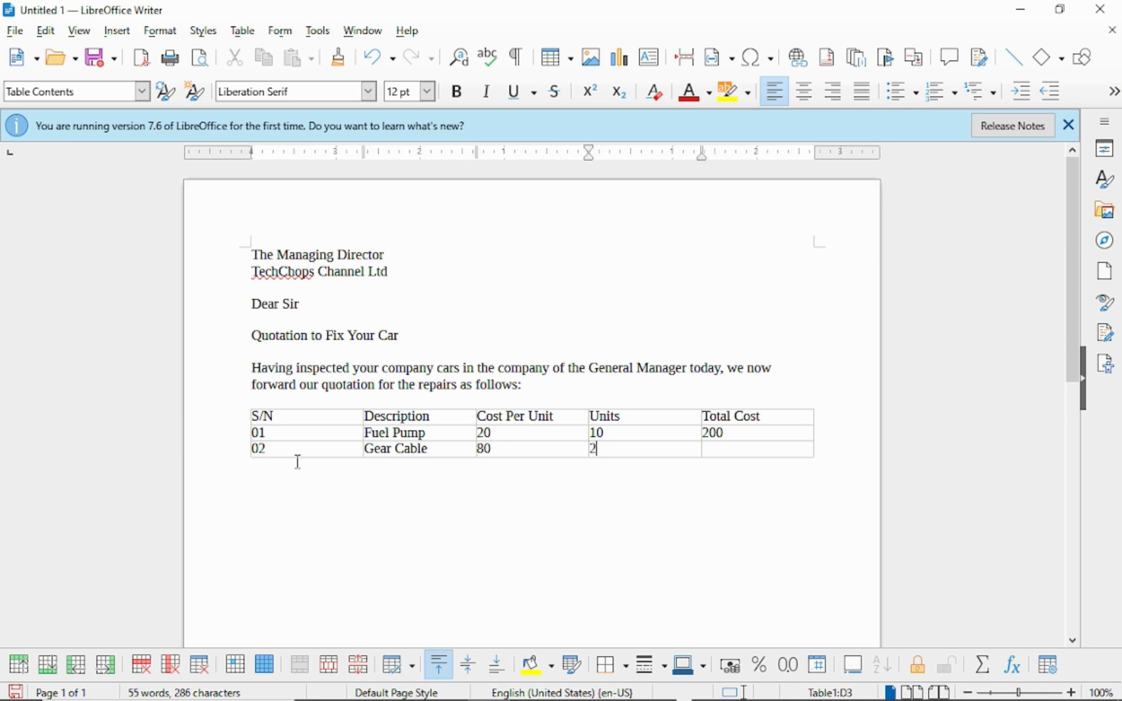
type("160")
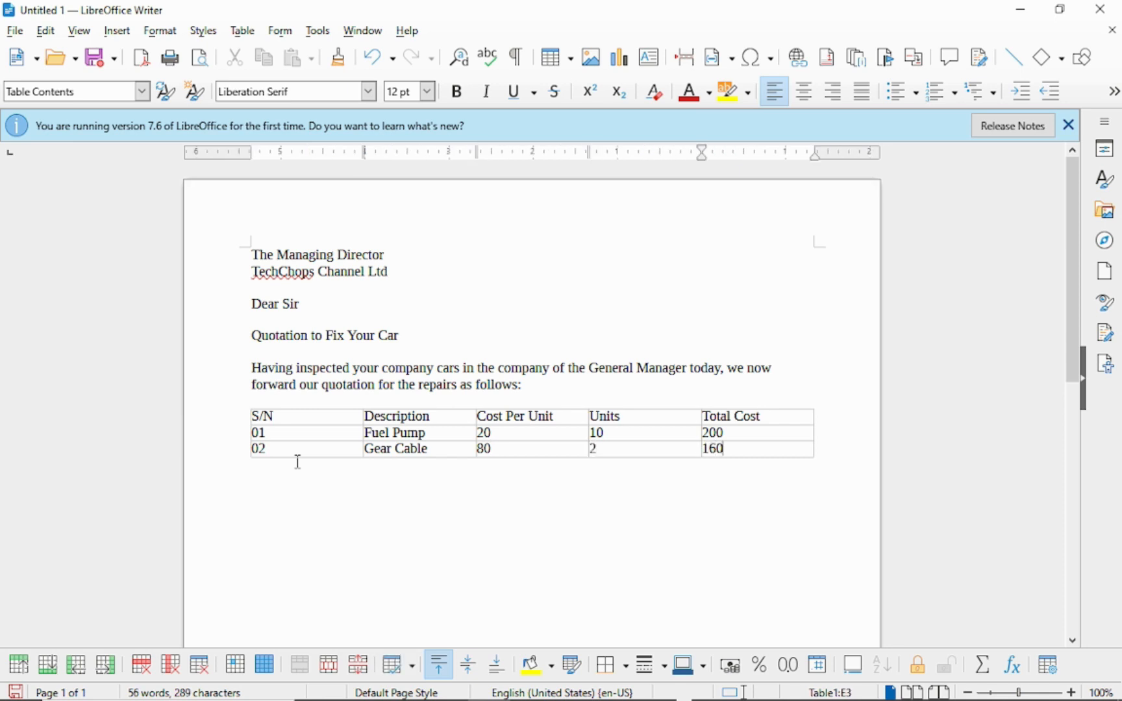
Step: Add a table row for item 03, "Driver Seat", with cost per unit 200, 4 units and total cost 800
key("Tab")
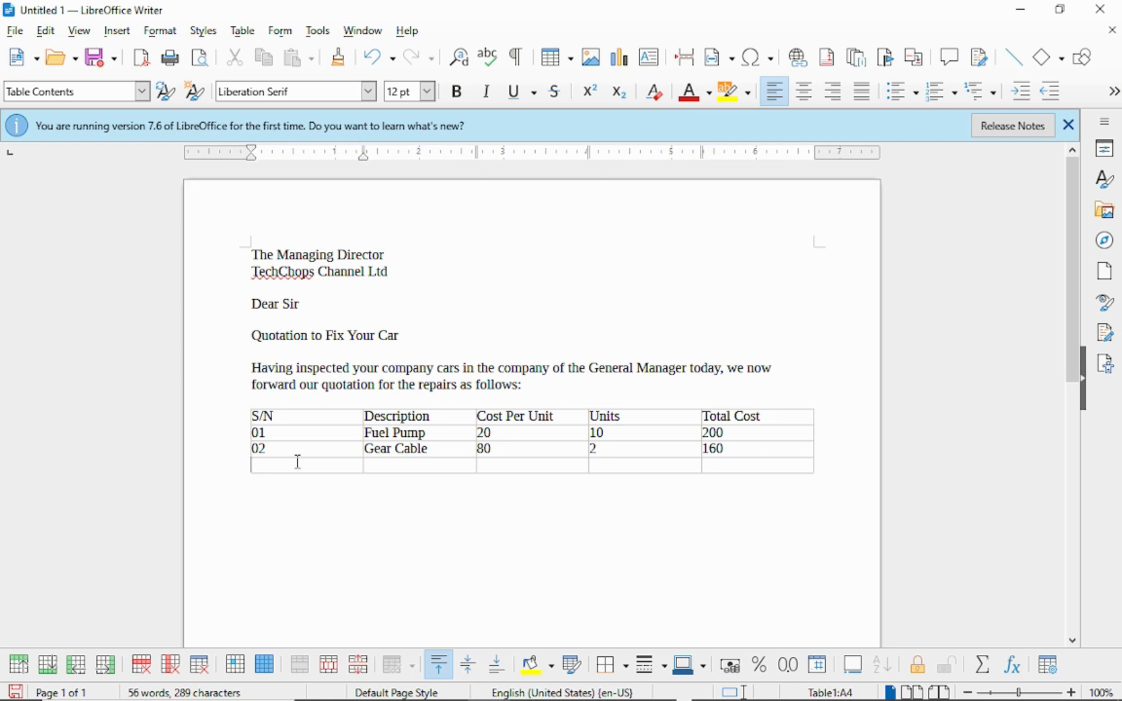
type("03")
key("Tab")
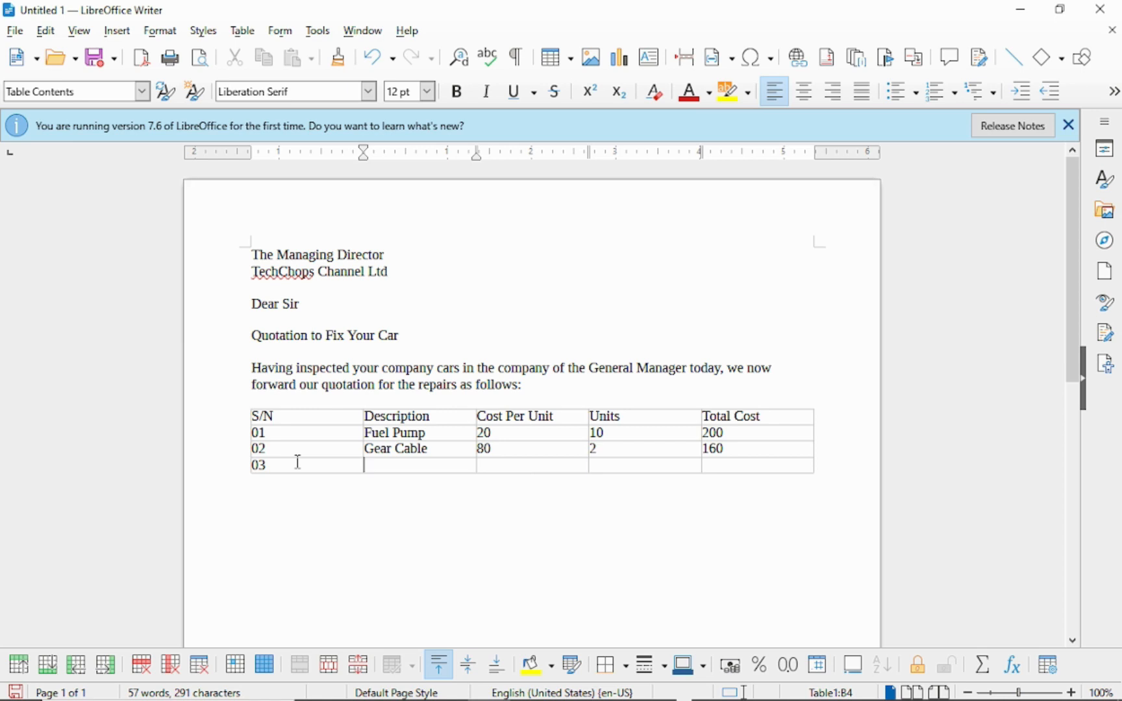
type("Driver Seat")
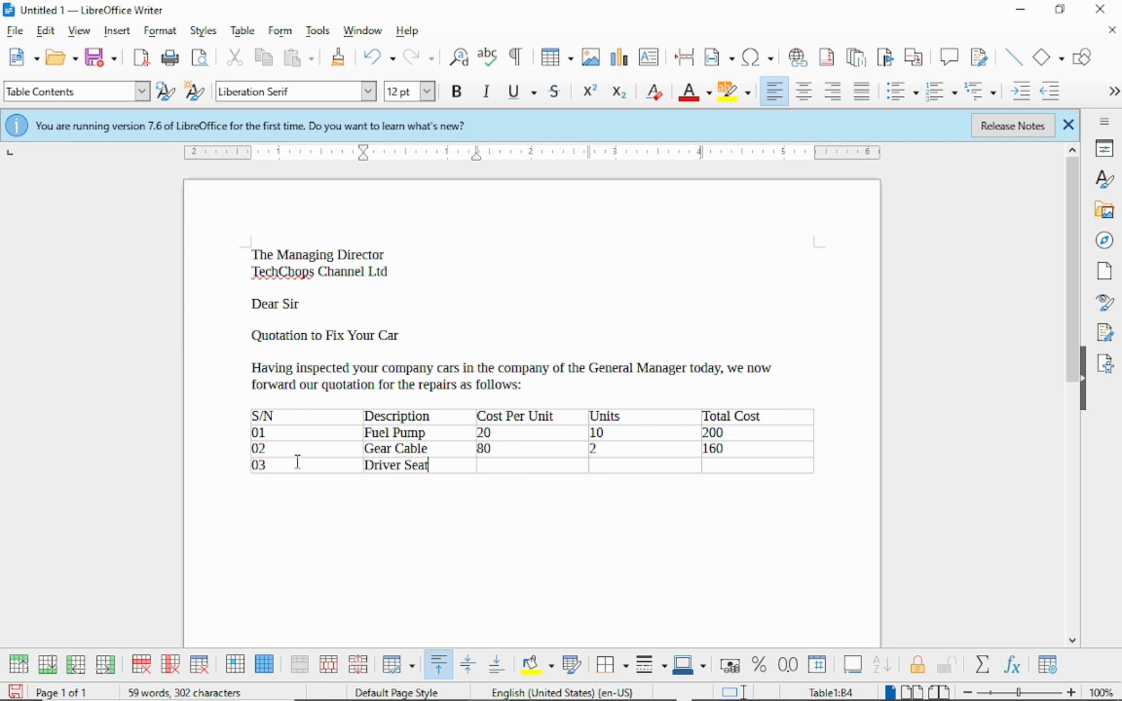
key("Tab")
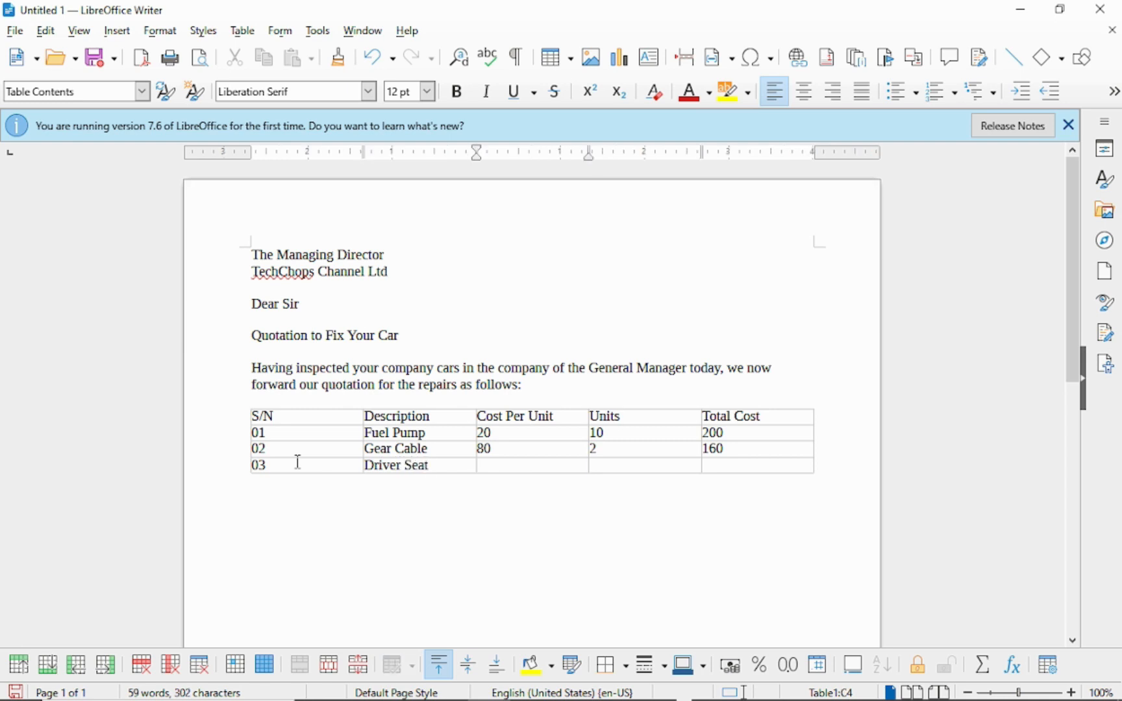
type("200")
key("Tab")
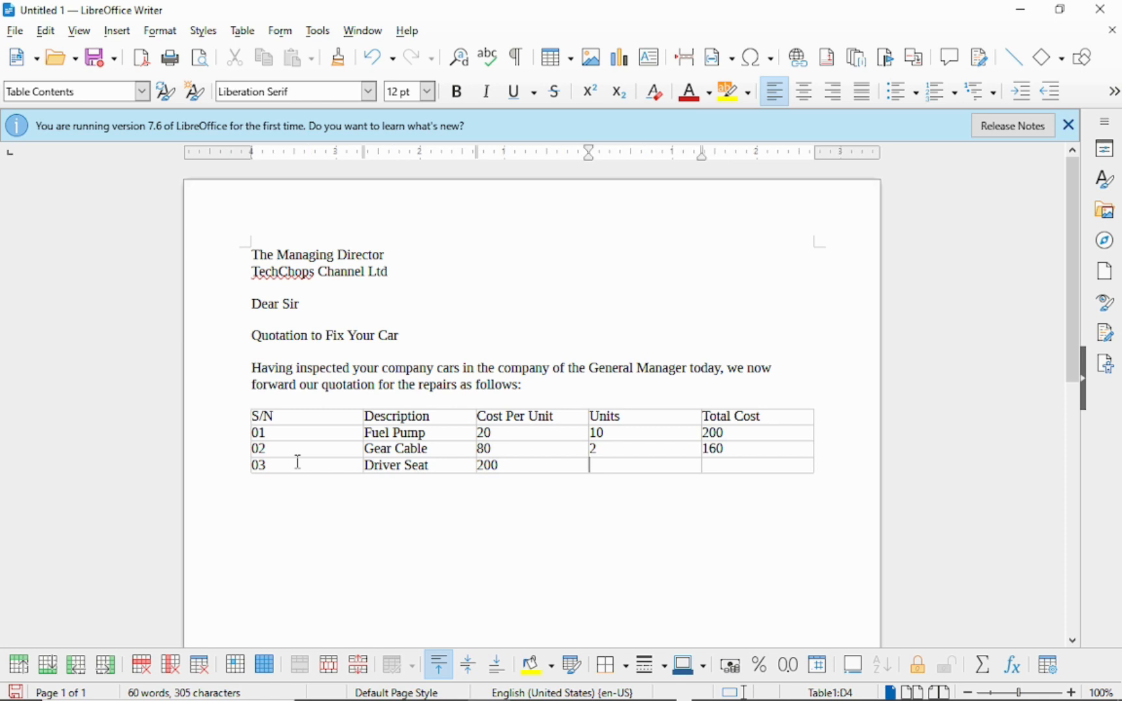
type("4")
key("Tab")
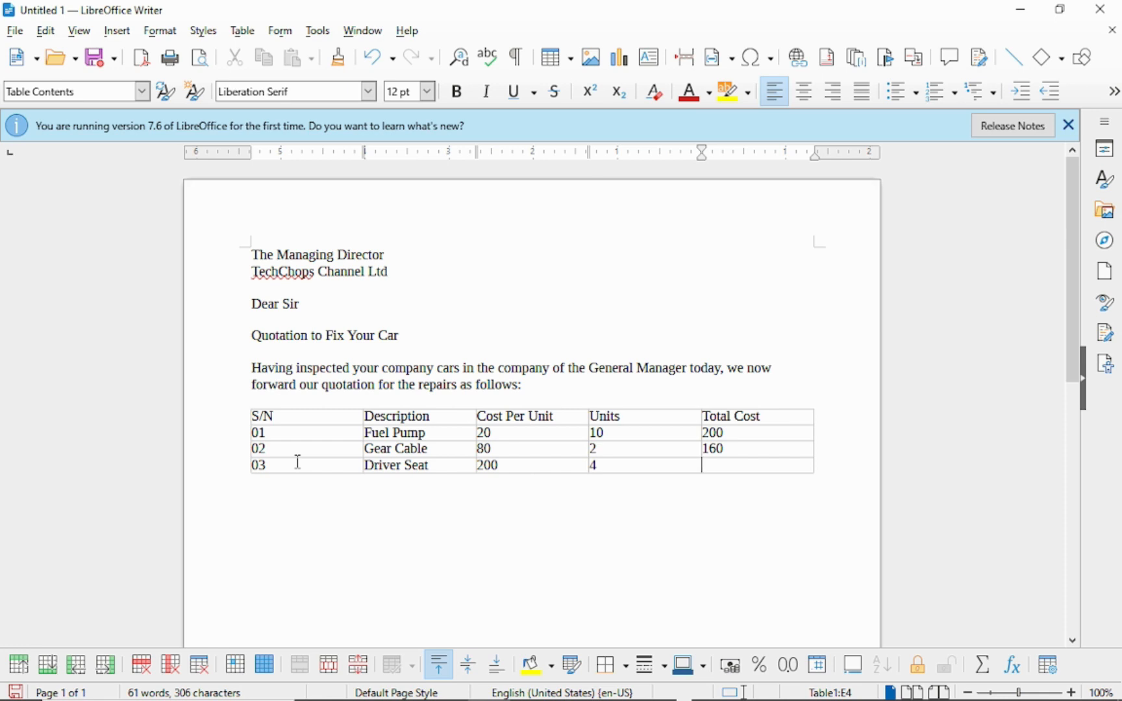
type("800")
Step: Add a table row numbered 05 for "Tyres", with cost per unit 20, 8 units and total cost 160
key("Tab")
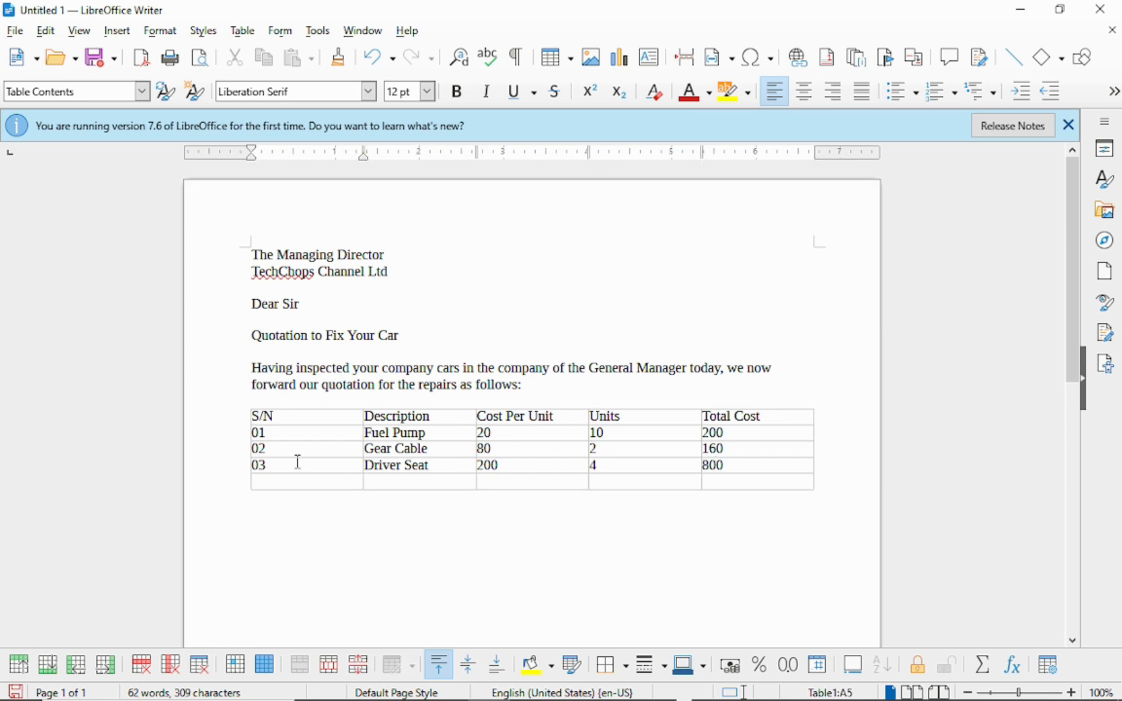
type("05")
key("Tab")
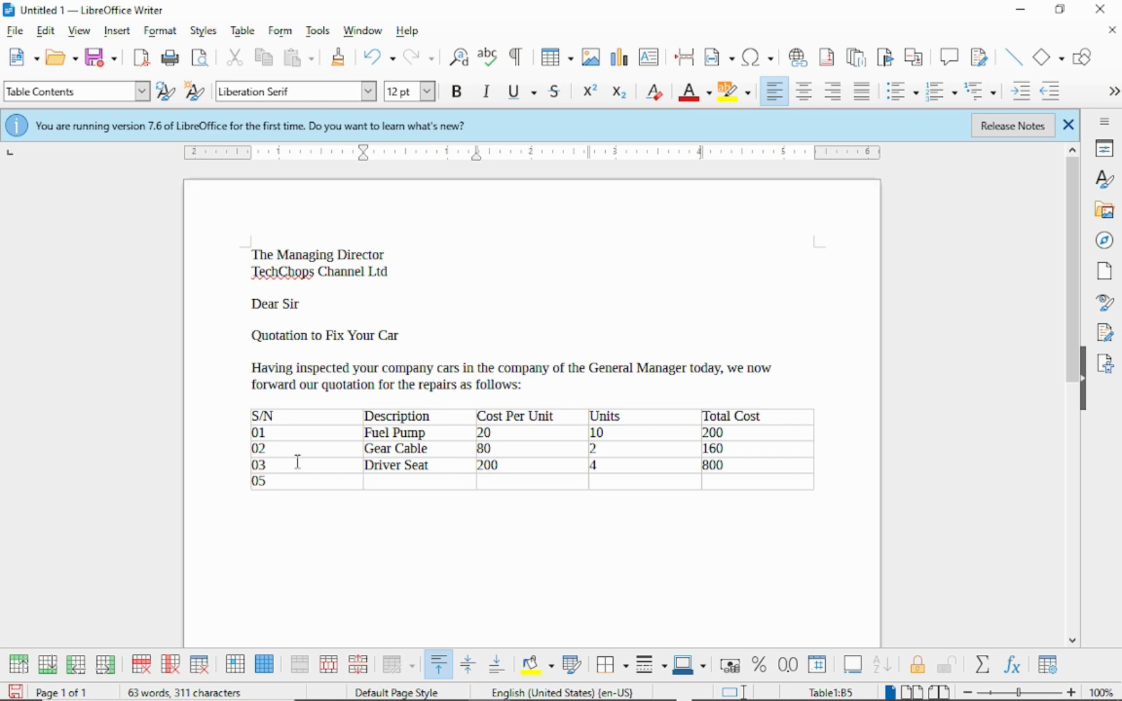
type("Tyres")
key("Tab")
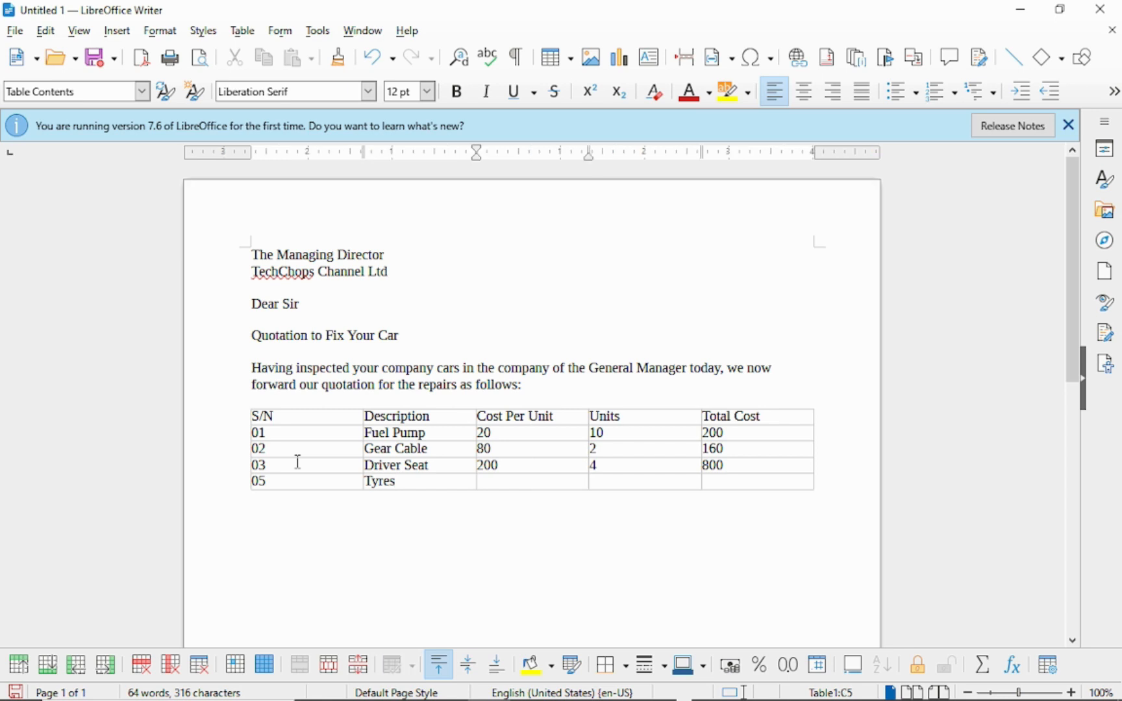
type("20")
key("Tab")
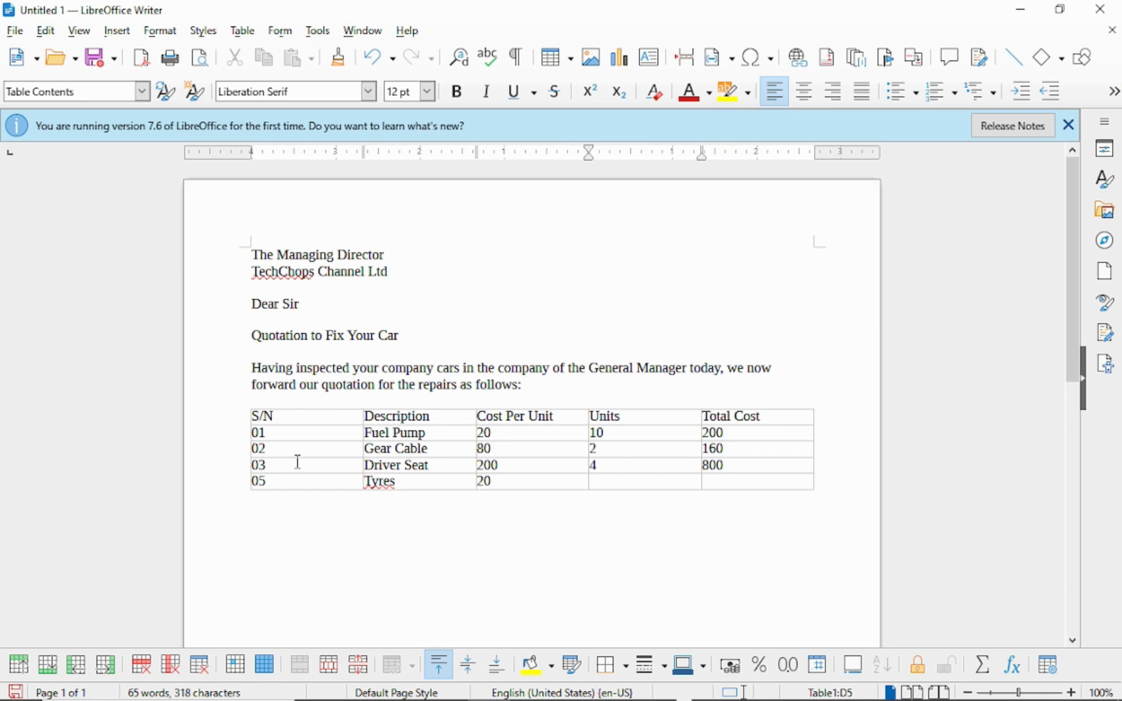
type("4")
key("BackSpace")
type("8")
key("Tab")
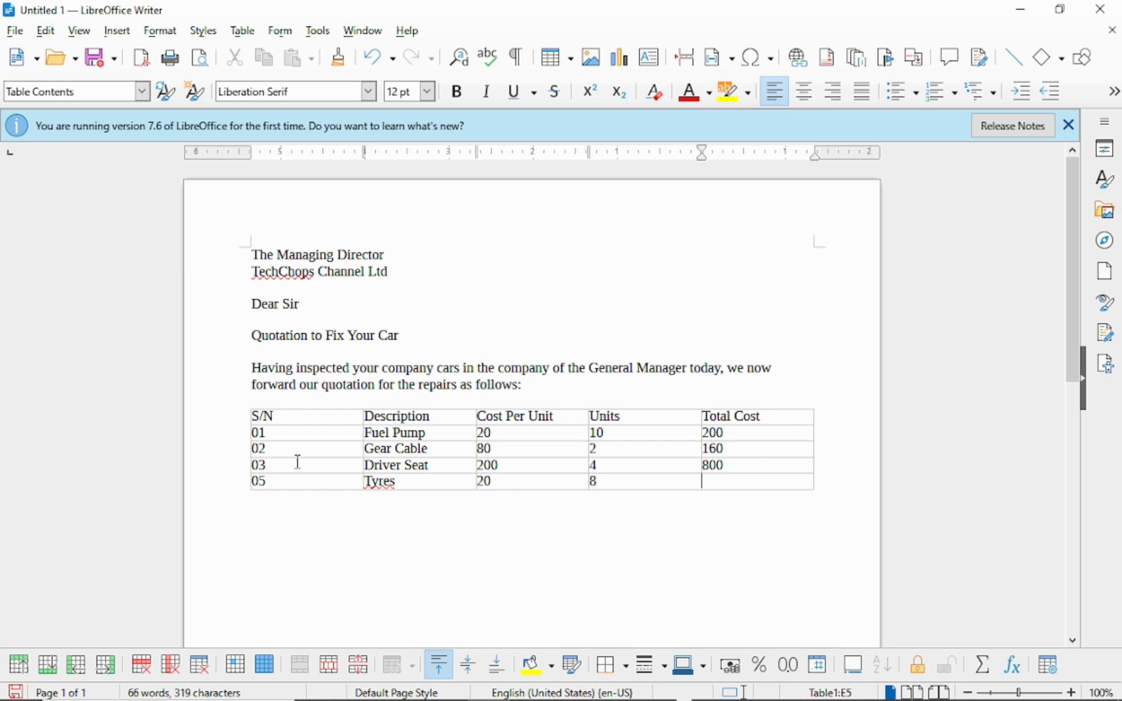
type("160")
Step: Add a final table row labelled "Total" and go to its Total Cost cell
key("Tab")
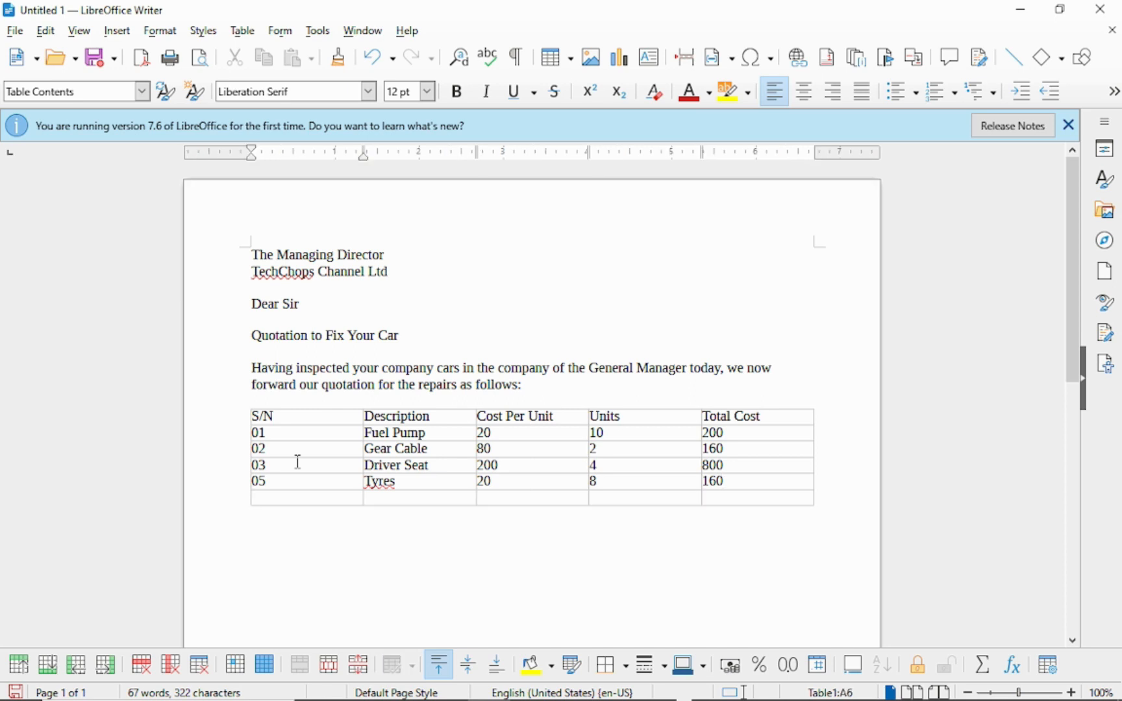
type("Total")
key("Tab")
key("Tab")
key("Tab")
key("Tab")
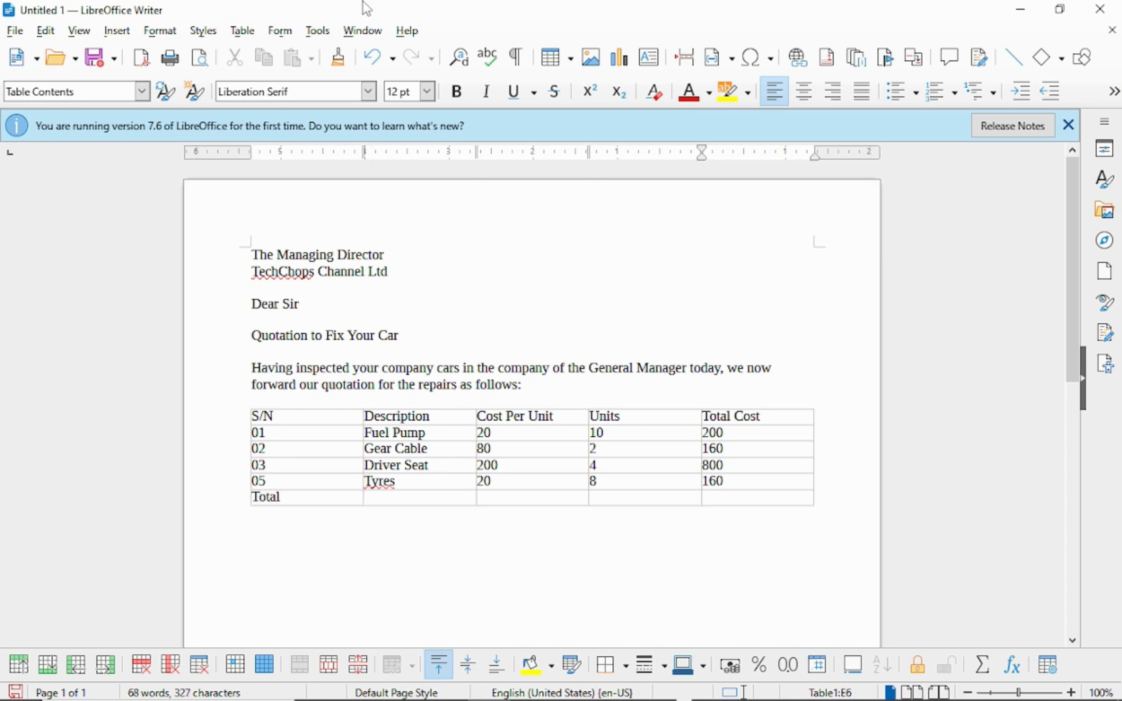
Step: Switch to the Windows Calculator, move it clear of the Total Cost column and add up 200, 160, 800 and 160
mouse_move(86, 684)
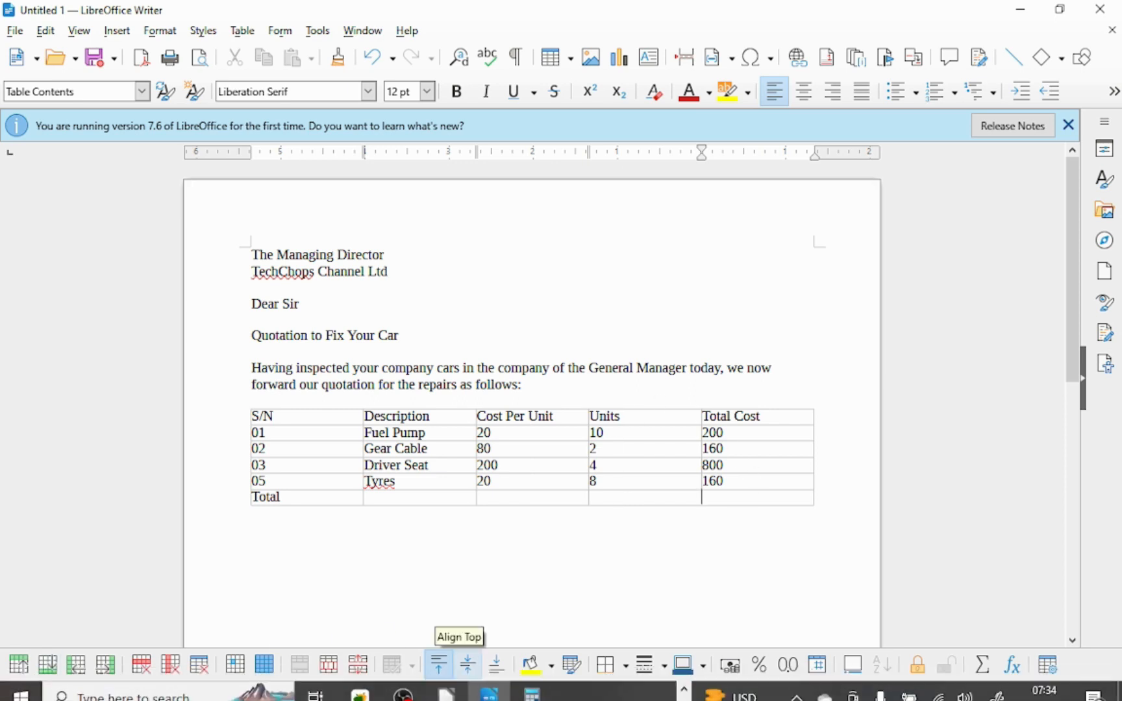
left_click(531, 683)
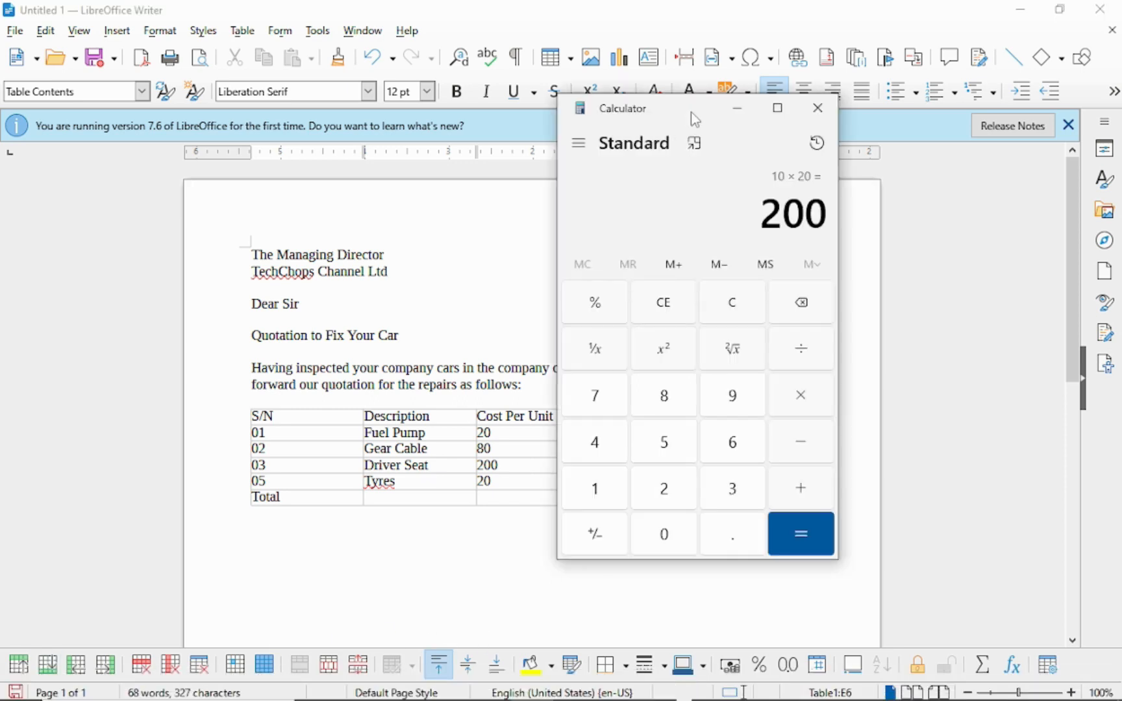
left_click_drag(693, 115, 240, 57)
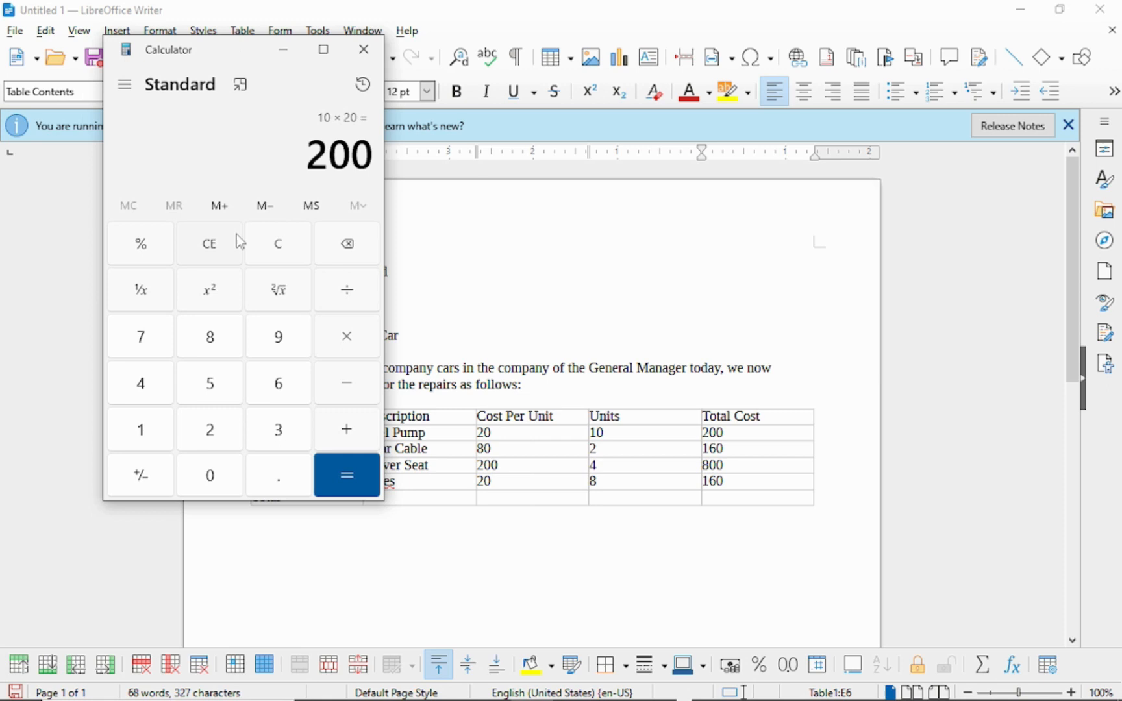
left_click(278, 245)
left_click(224, 440)
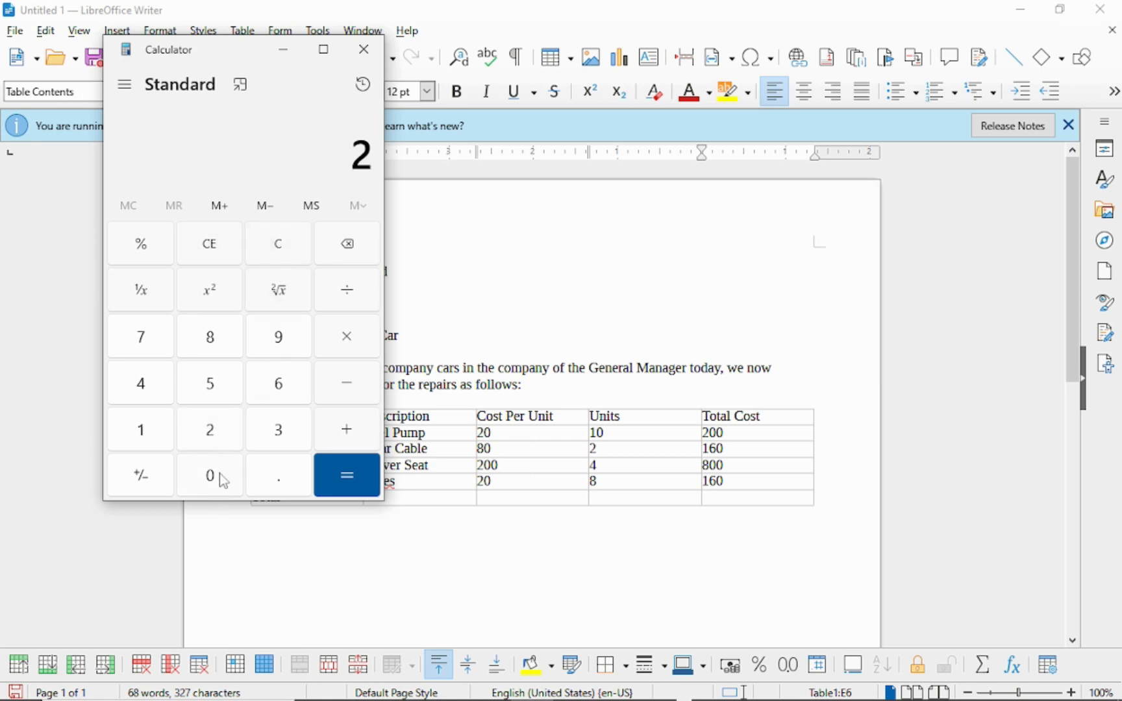
left_click(220, 479)
left_click(220, 478)
left_click(346, 446)
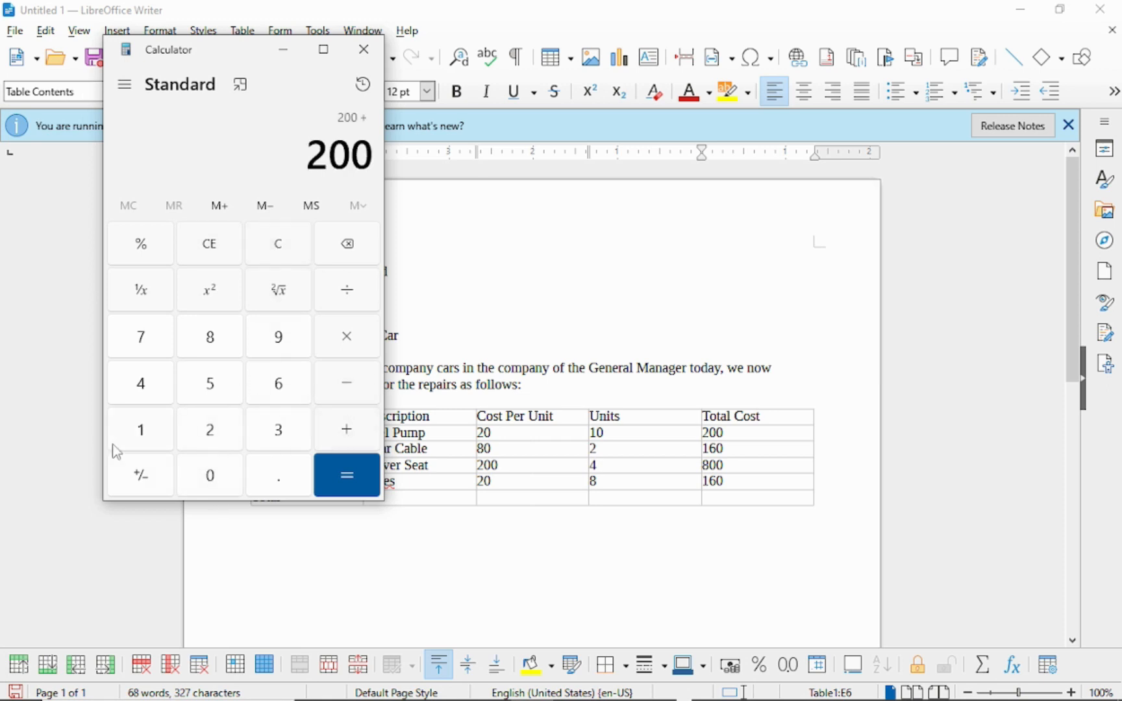
left_click(146, 434)
left_click(283, 387)
left_click(208, 472)
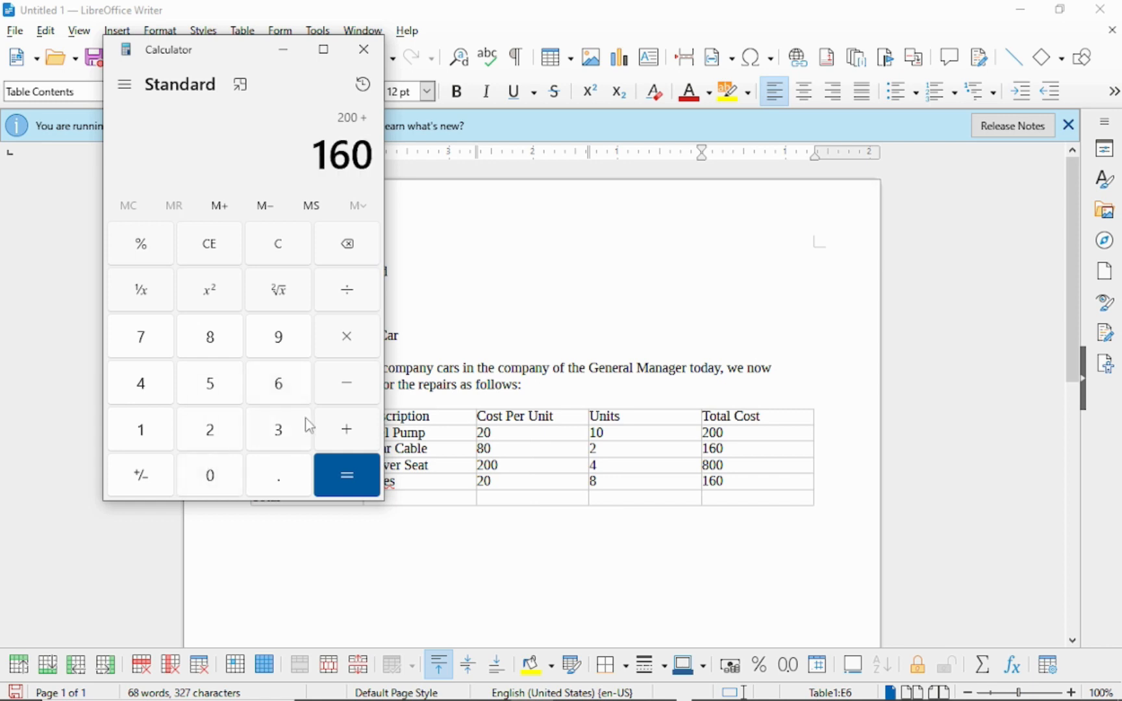
left_click(322, 428)
left_click(226, 341)
left_click(214, 470)
left_click(214, 470)
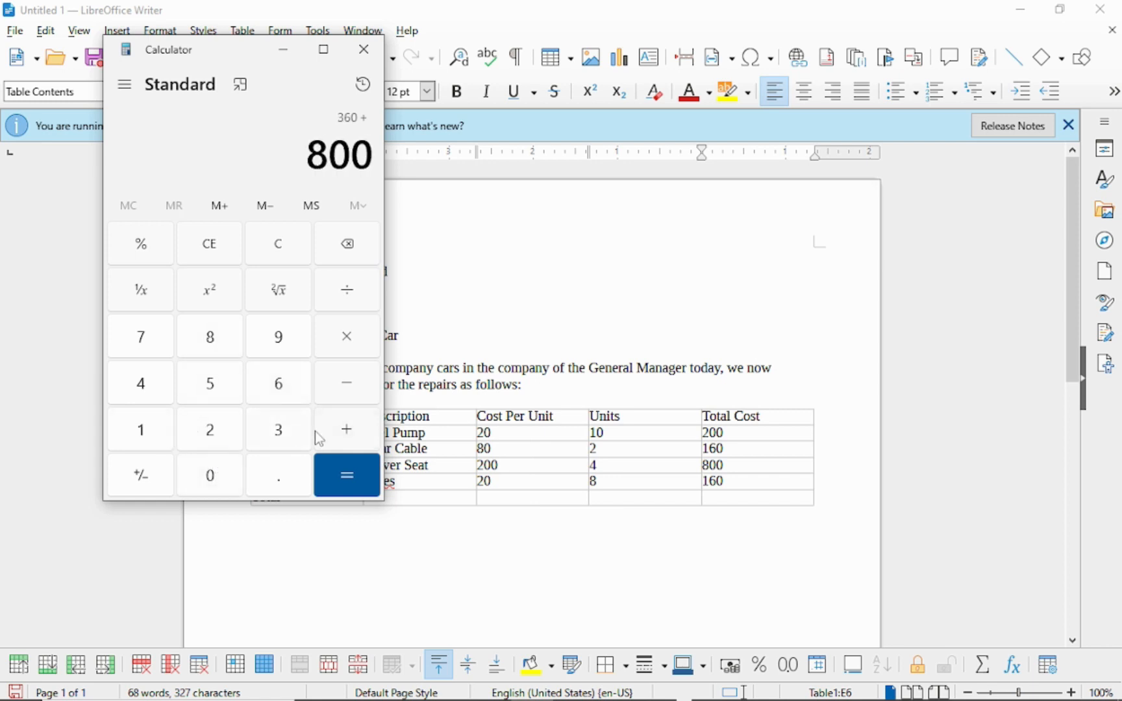
left_click(342, 434)
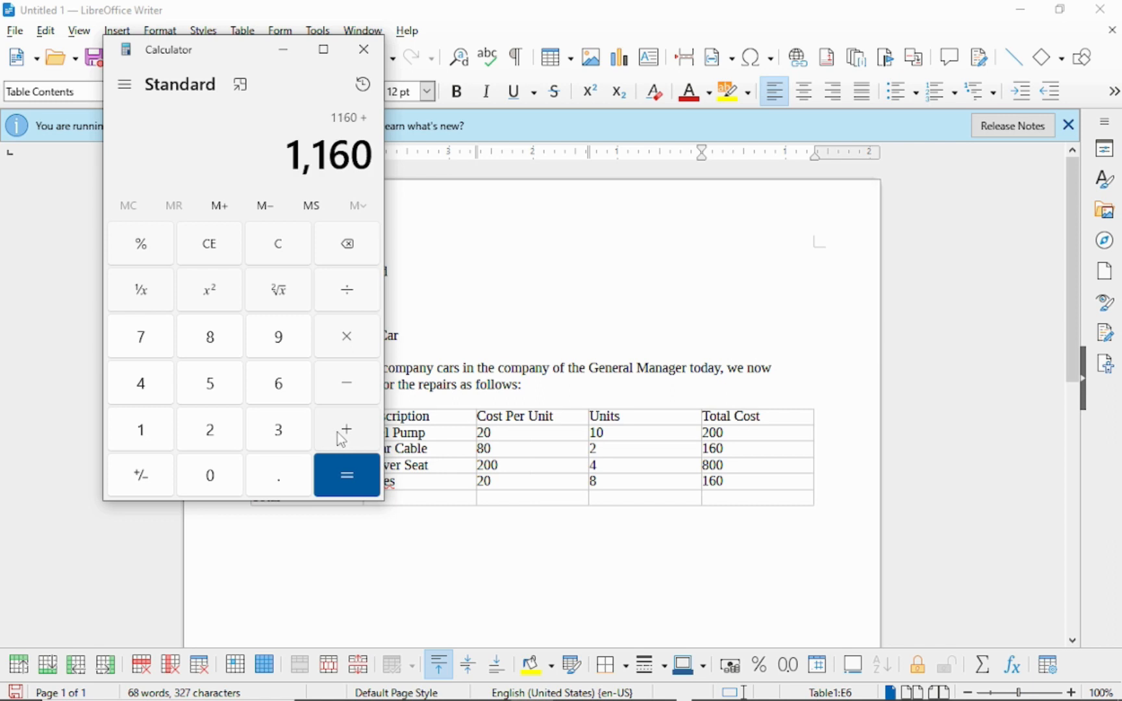
left_click(140, 430)
left_click(282, 387)
left_click(223, 483)
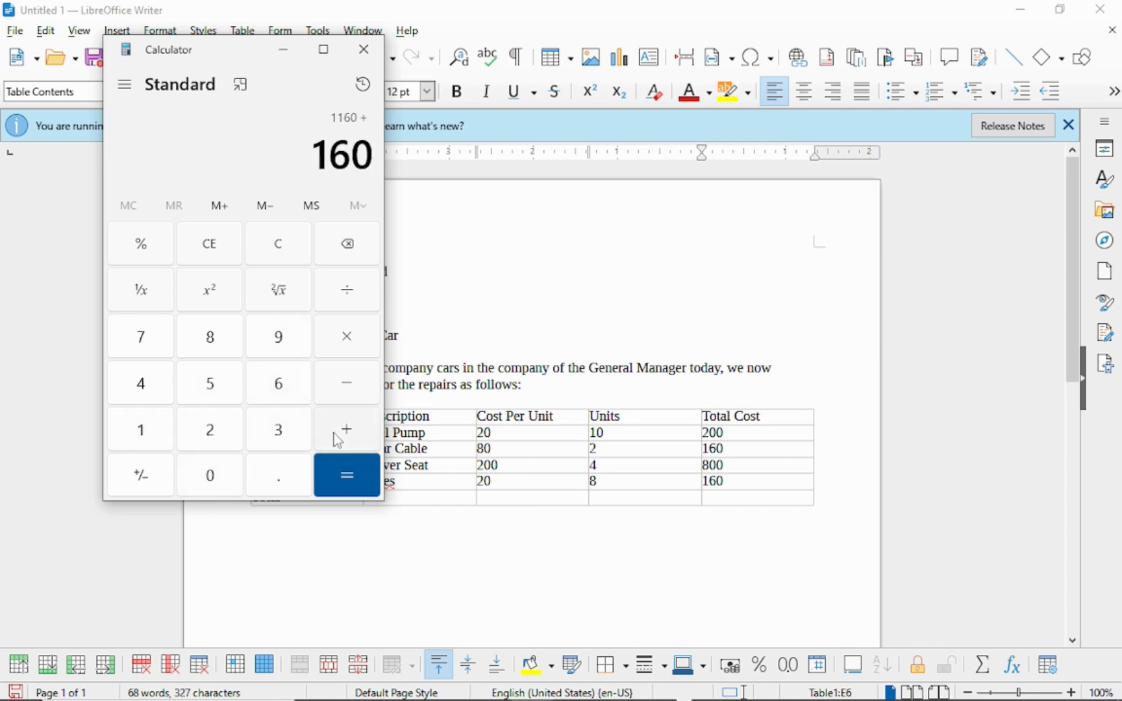
left_click(358, 468)
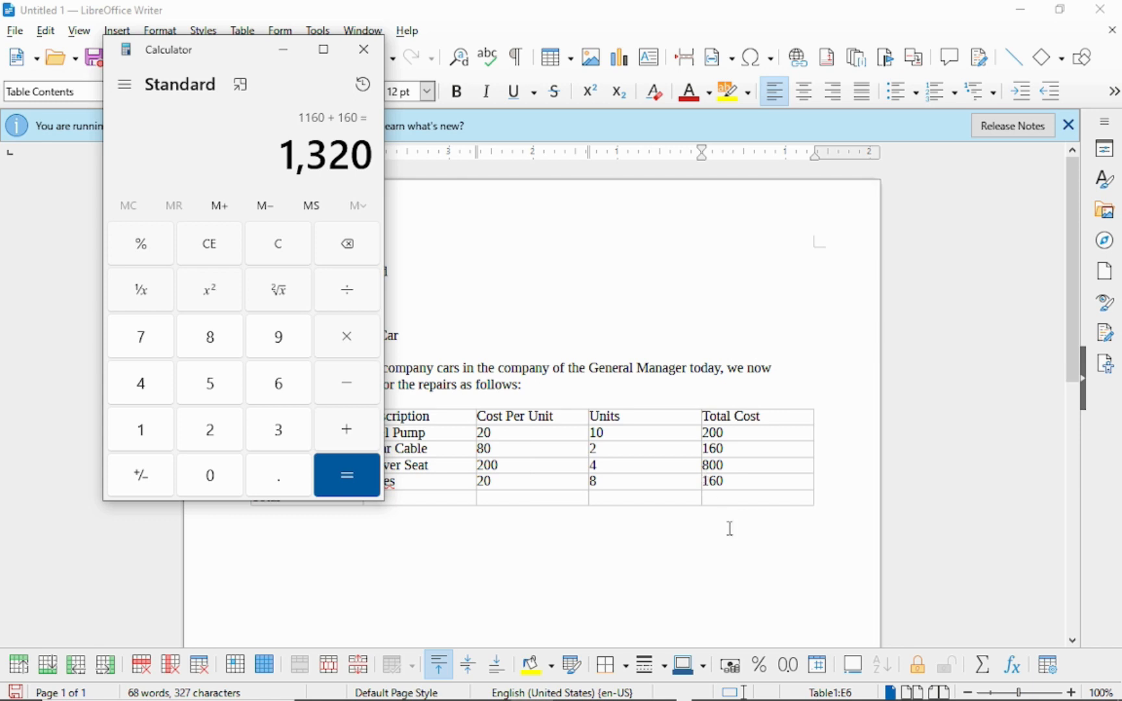
Step: Return to the Writer document and enter 1,320 in the Total row's Total Cost cell
left_click(735, 496)
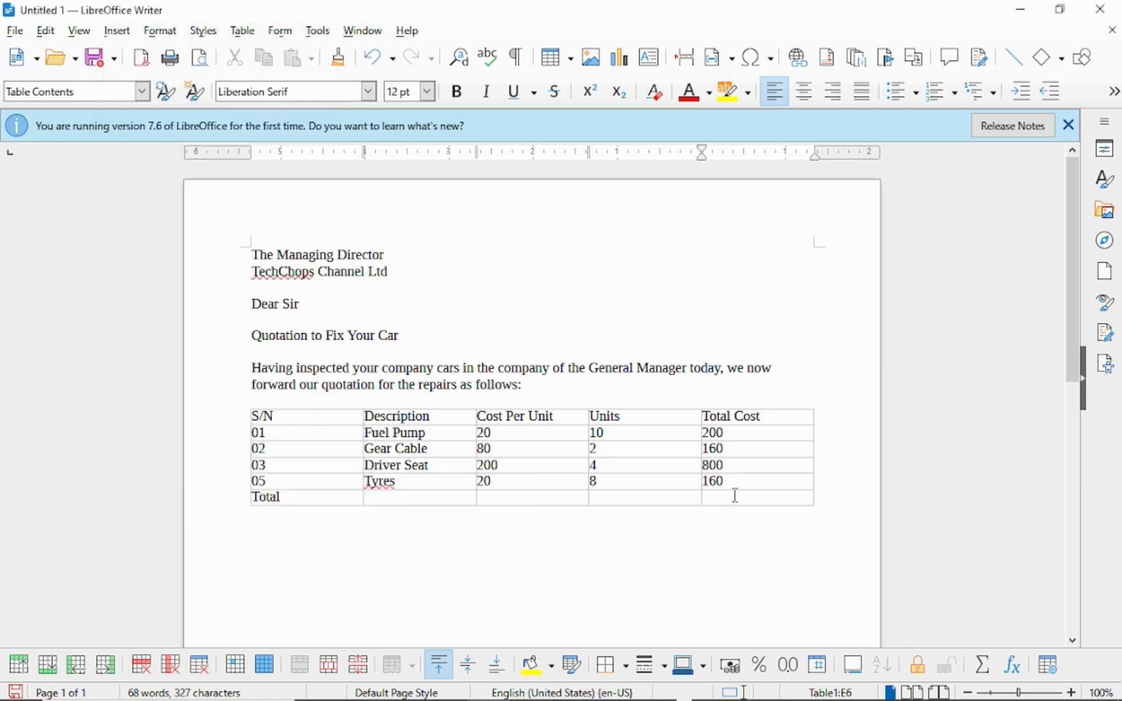
type("1,320")
Step: Below the table, write the line "Note: We require 50% down payment to commence."
left_click(760, 541)
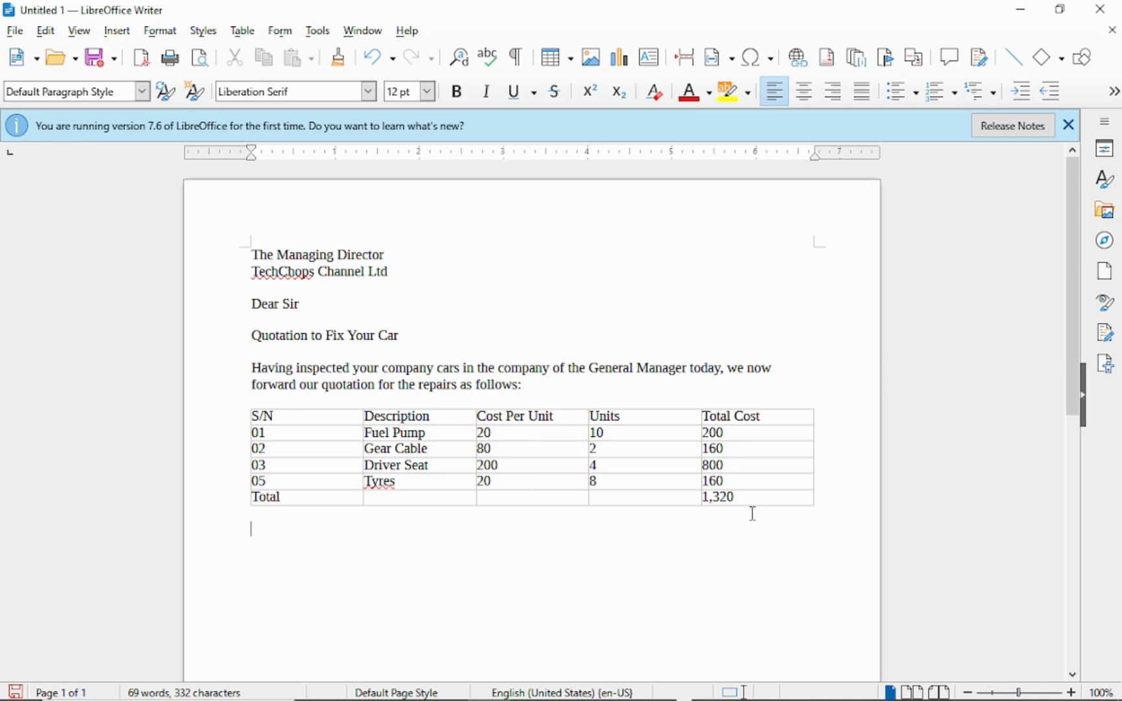
type("Note: We require ")
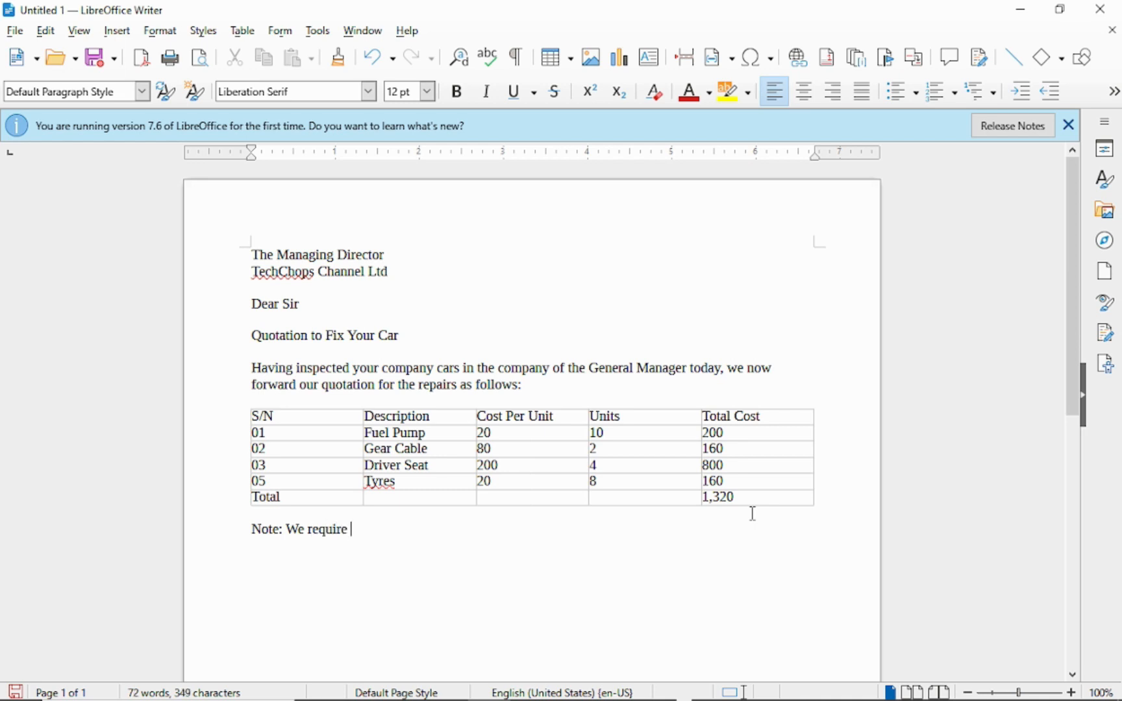
type("50% down p")
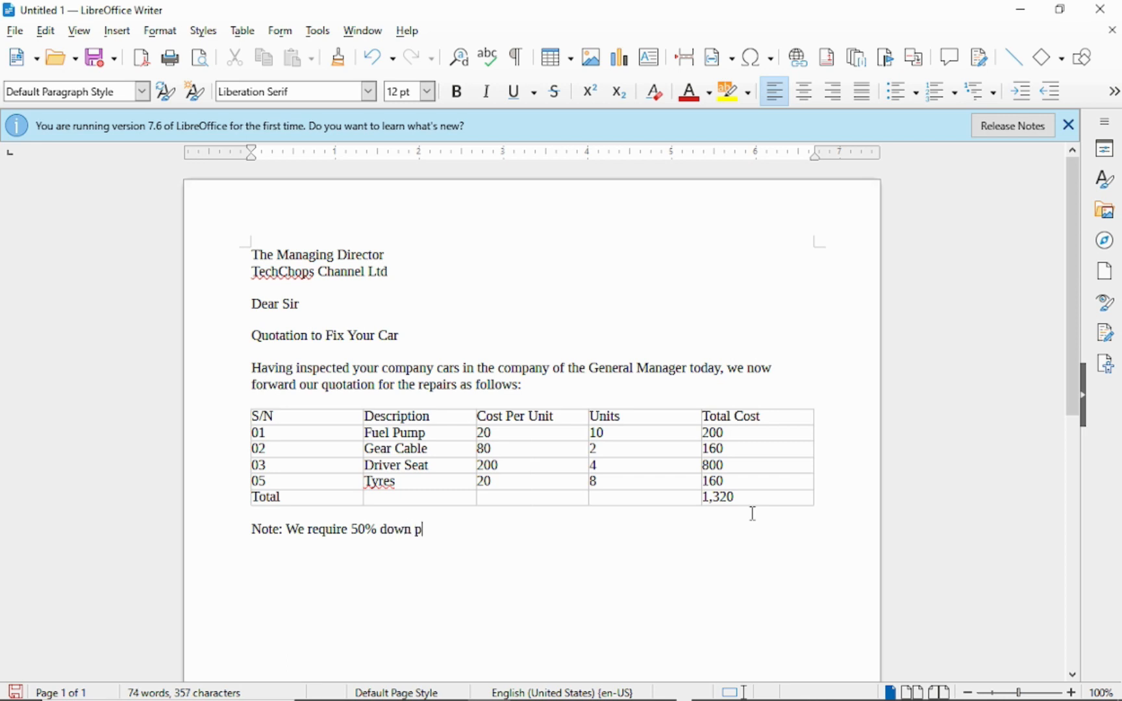
type("ayment to commence")
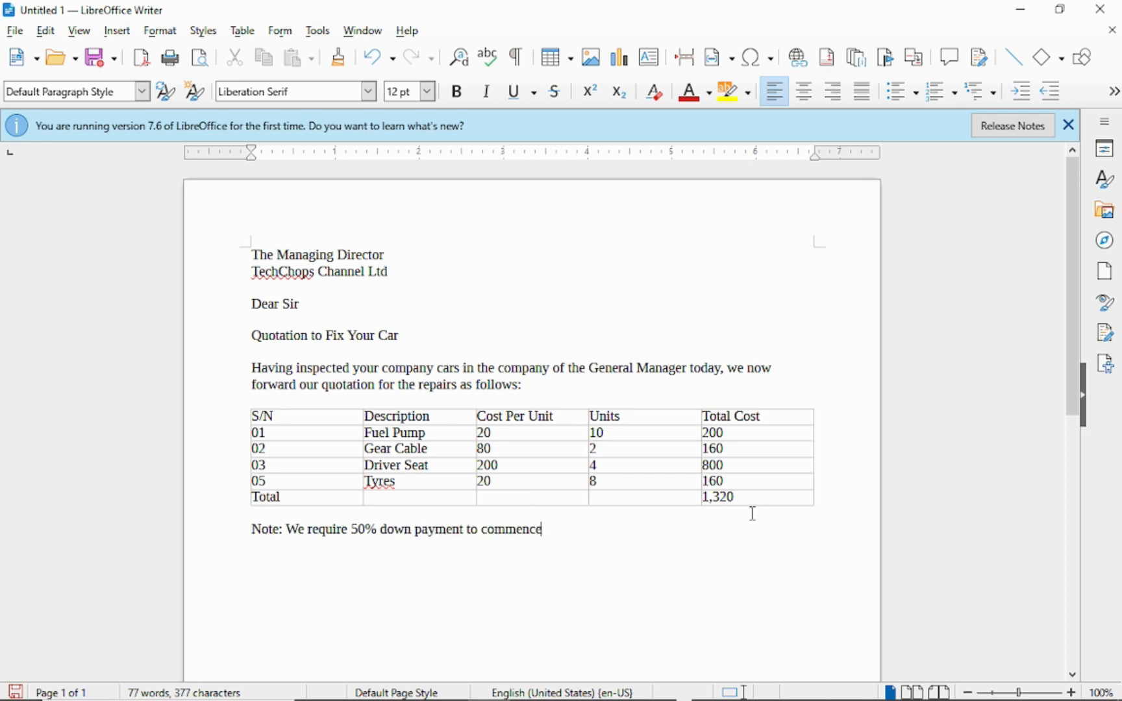
type(".")
Step: Leave a blank line and add the paragraph "This quotation becomes invalid after 2 weeks from the date of submission."
key("Return")
key("Return")
type("This quotation")
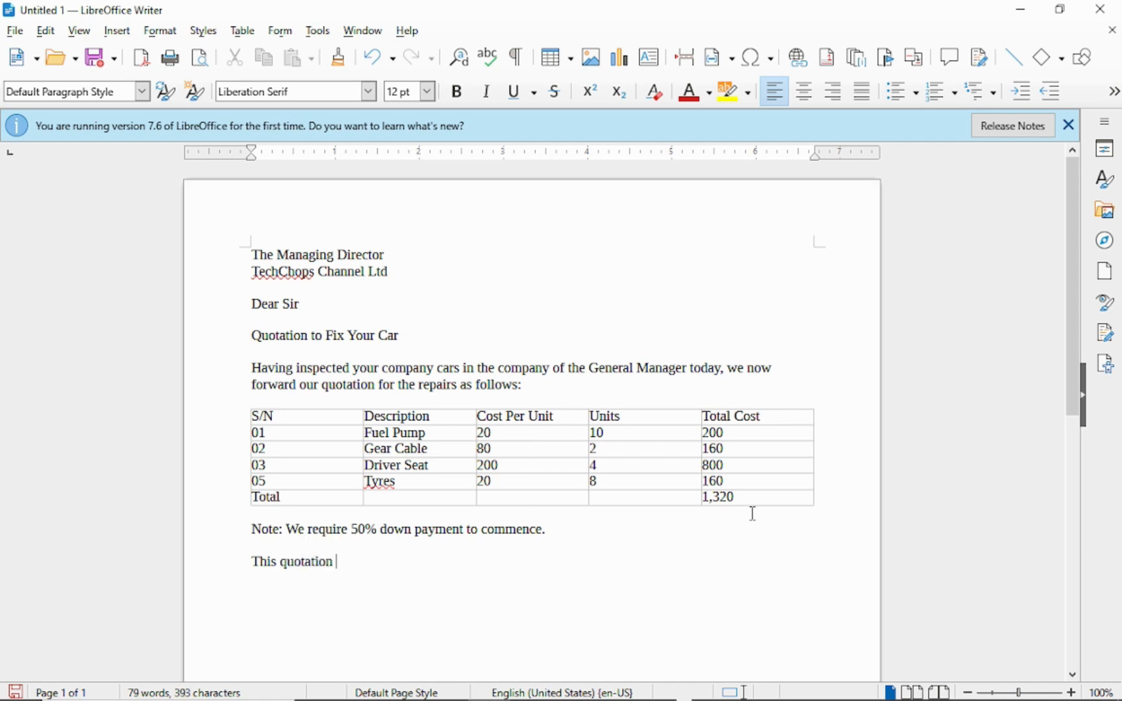
type(" becomes invalid after ")
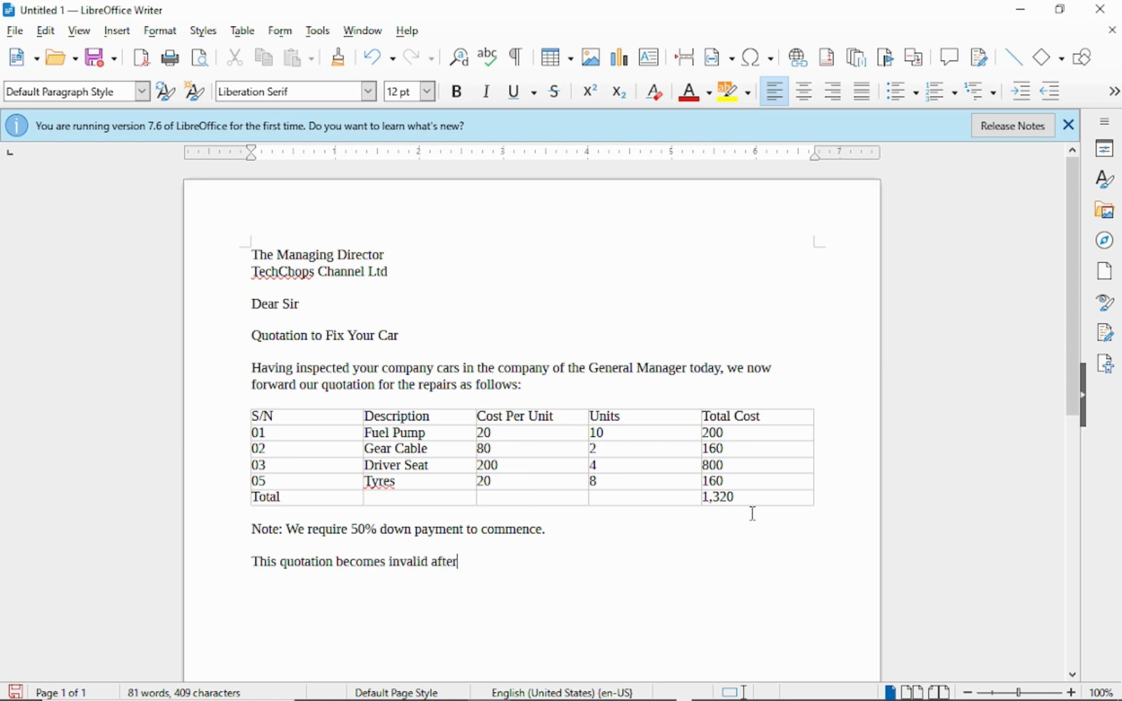
type("2 weeks from t")
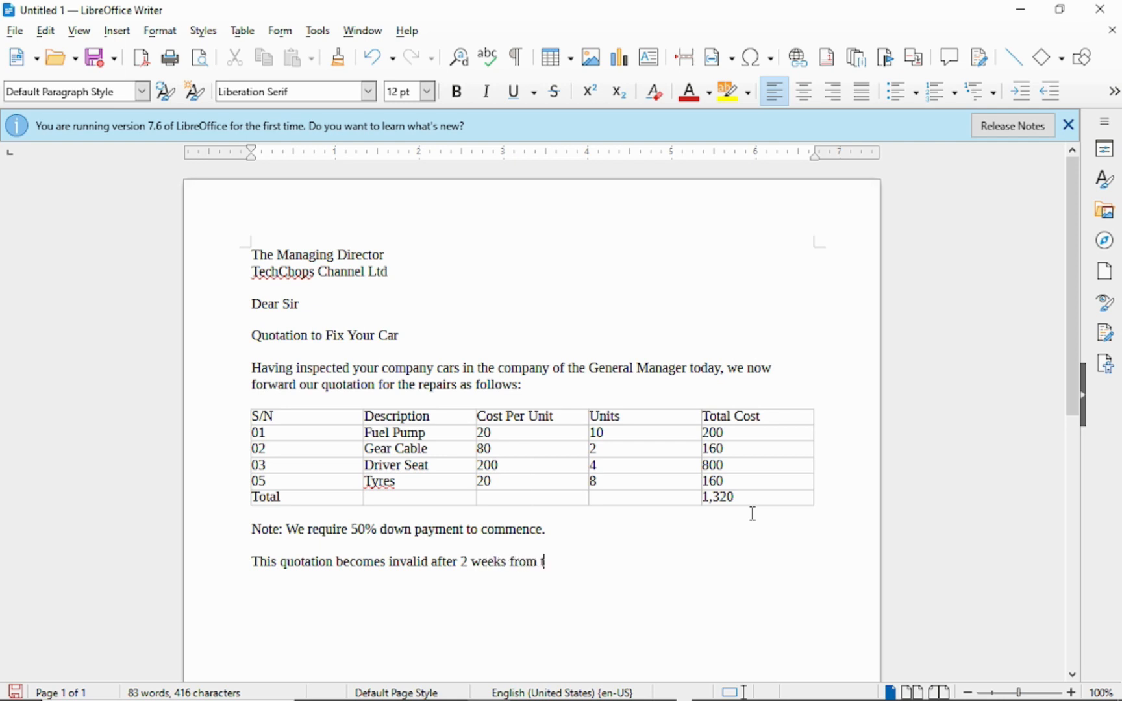
type("he date of submission.")
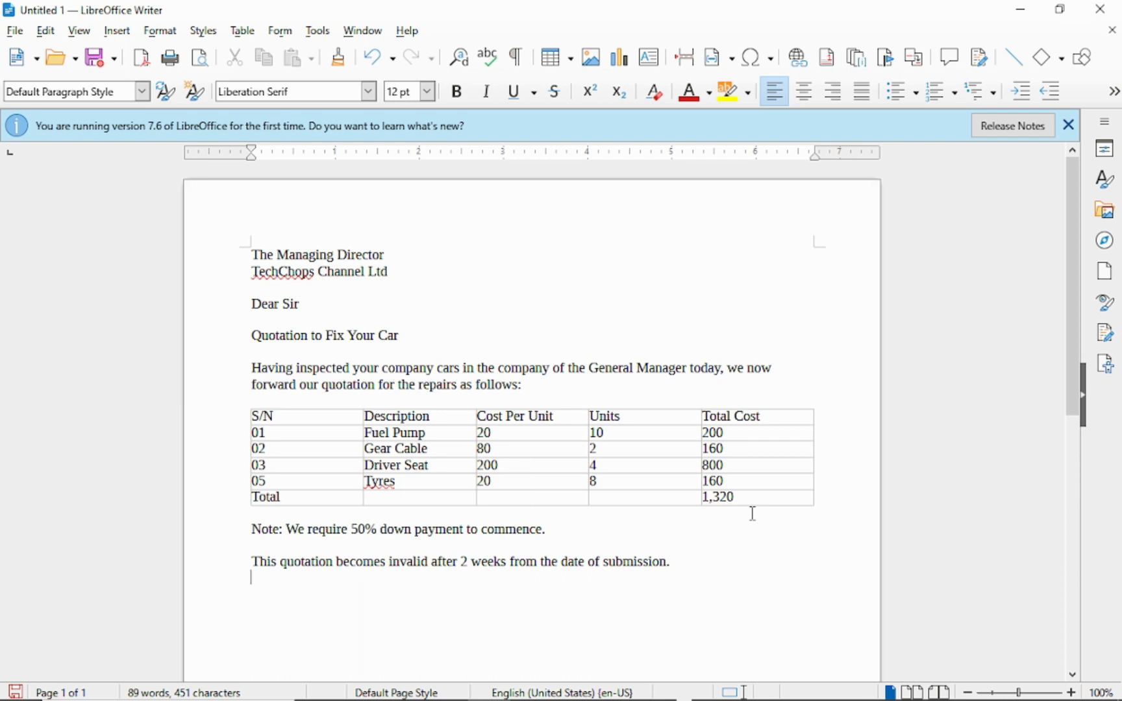
Step: Leave a blank line and add the paragraph "Once ready, ensure payment is made into official company account."
key("Return")
type("Once ready, ")
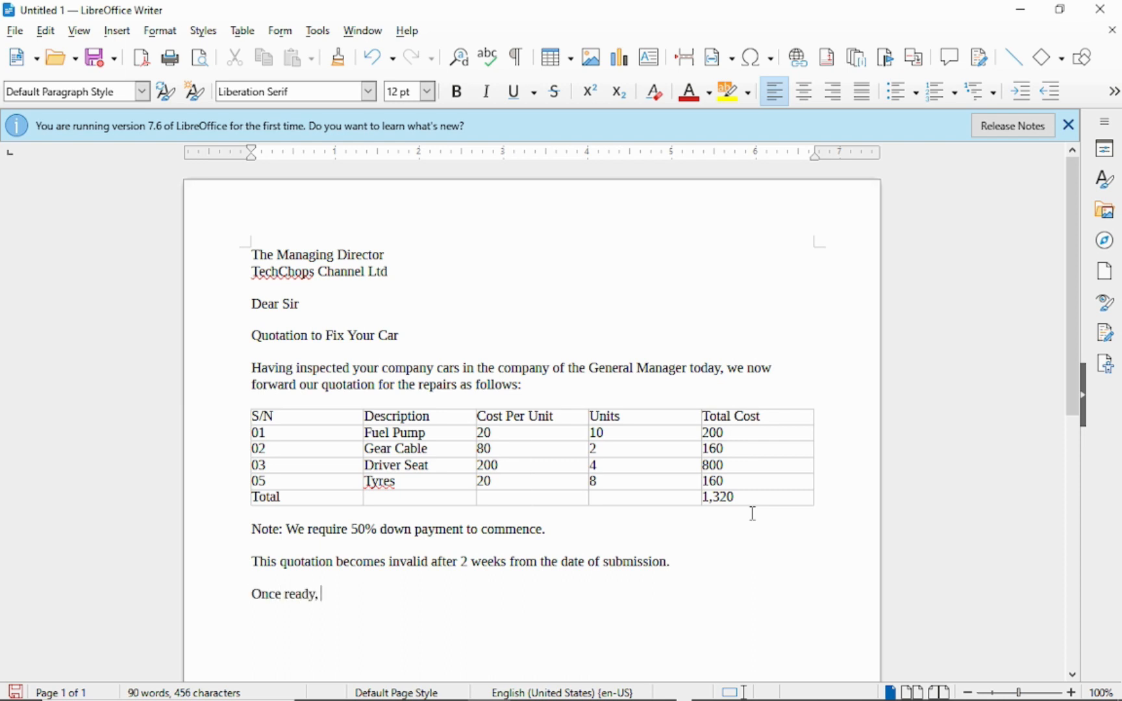
type("ensure paym")
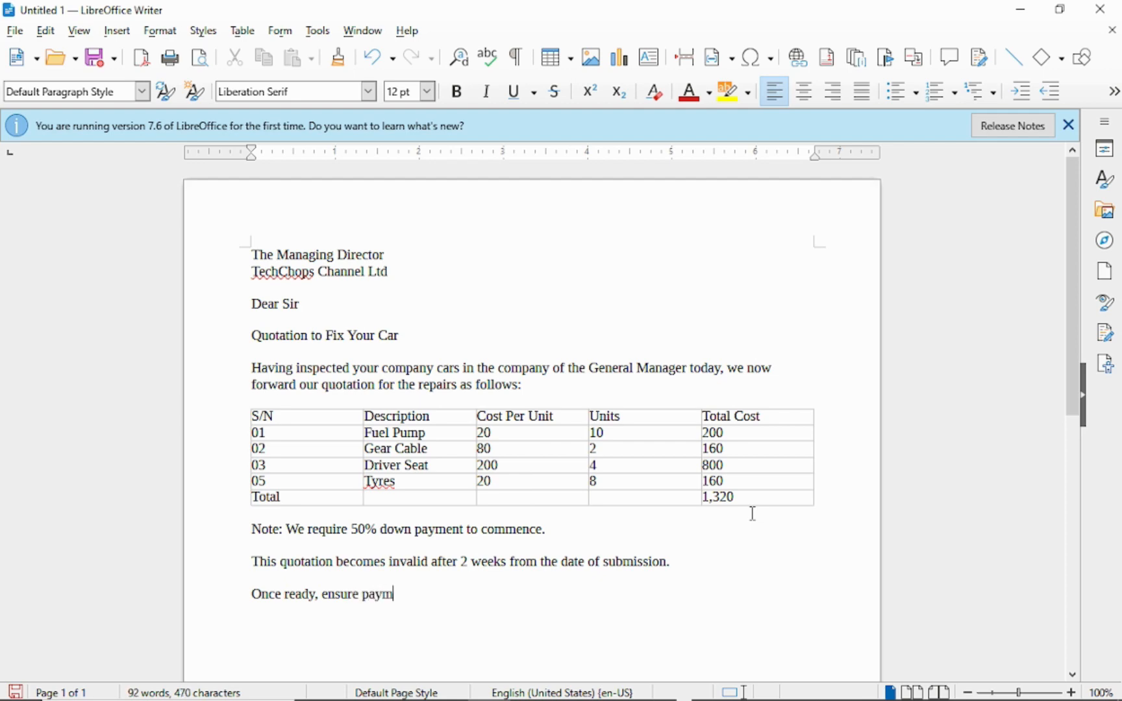
type("ent is made into of")
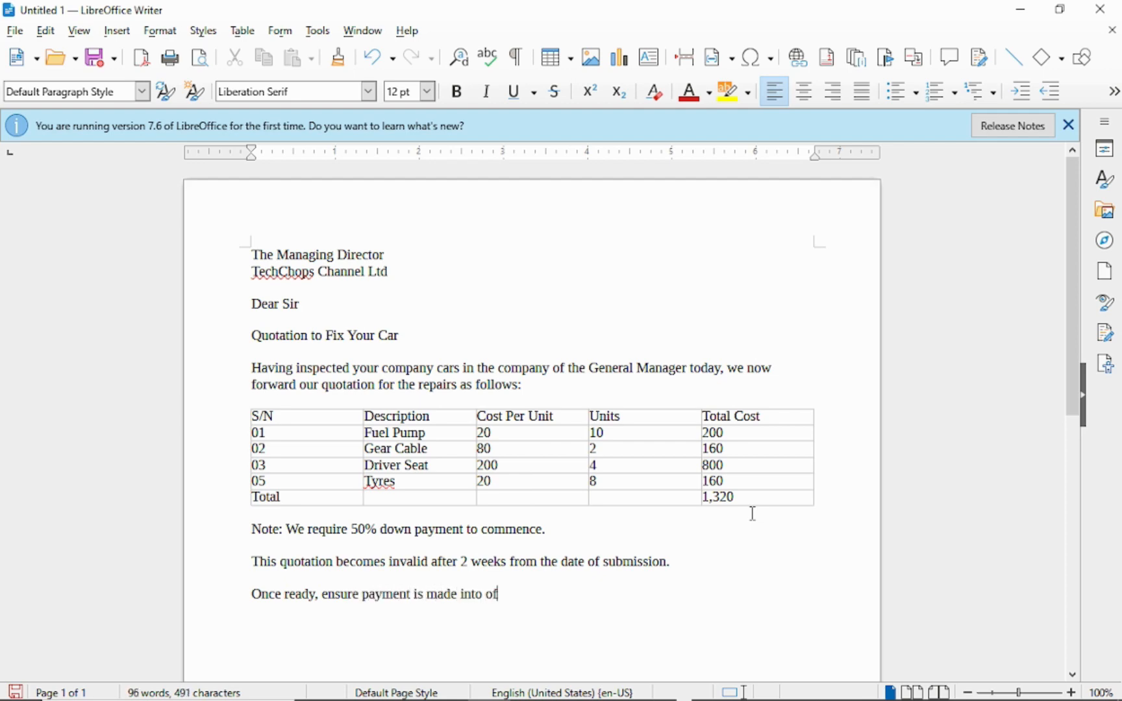
type("ficial comapy")
key("BackSpace")
key("BackSpace")
key("BackSpace")
key("BackSpace")
type("pany account.")
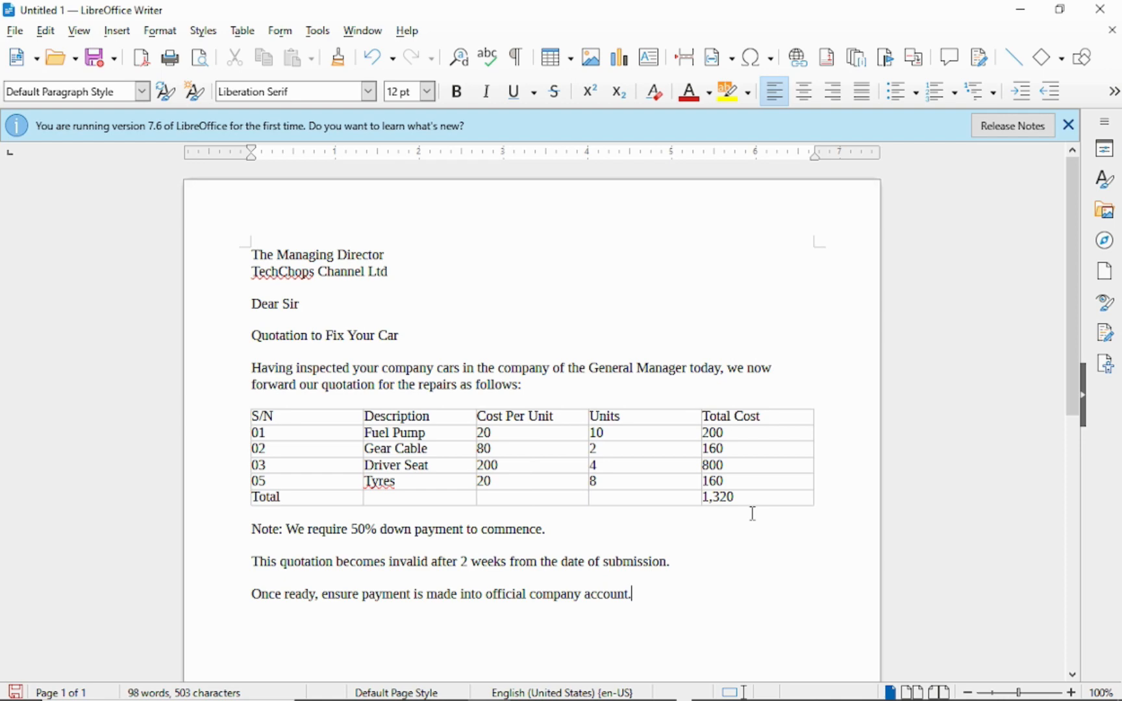
Step: Leave a few blank lines below the payment paragraph and write the closing "Yours sincerely", followed by blank space for a signature
key("Return")
type("Y")
key("BackSpace")
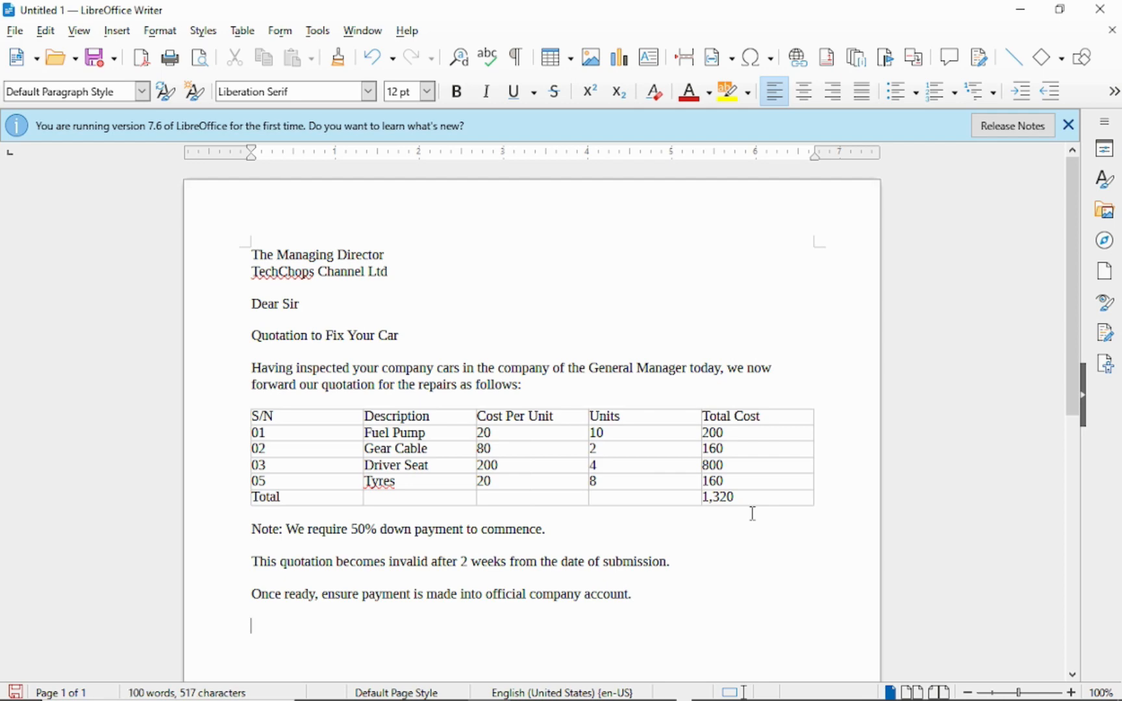
key("Return")
type("Yours faithfull")
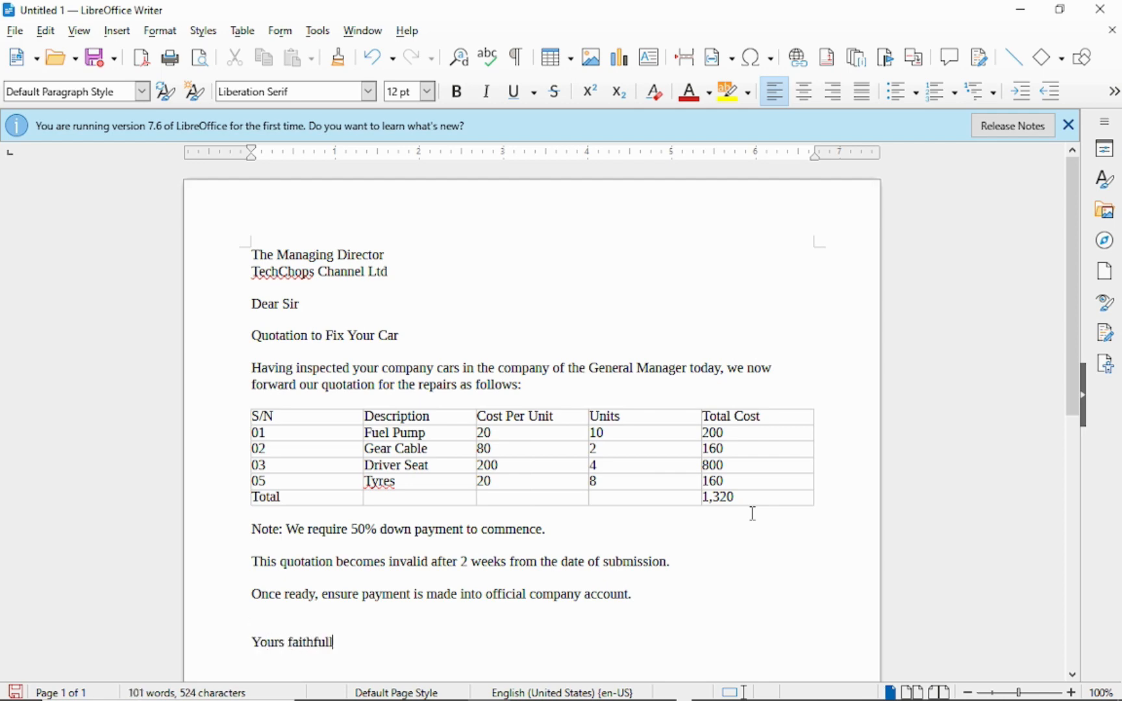
type("y")
key("BackSpace")
key("BackSpace")
key("BackSpace")
key("BackSpace")
key("BackSpace")
key("BackSpace")
key("BackSpace")
key("BackSpace")
key("BackSpace")
key("BackSpace")
type("sincerely")
key("Return")
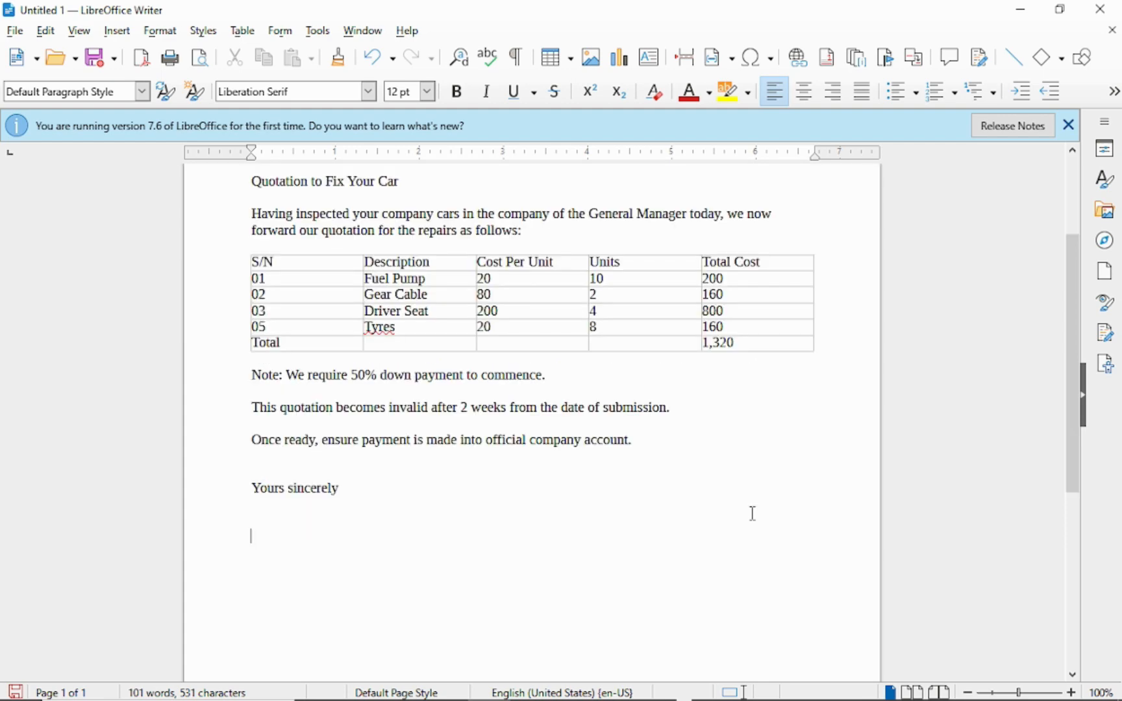
Step: Write "signed" one blank line below "Yours sincerely" and start a new line beneath it
key("BackSpace")
type("signed")
key("Return")
type("TechChops")
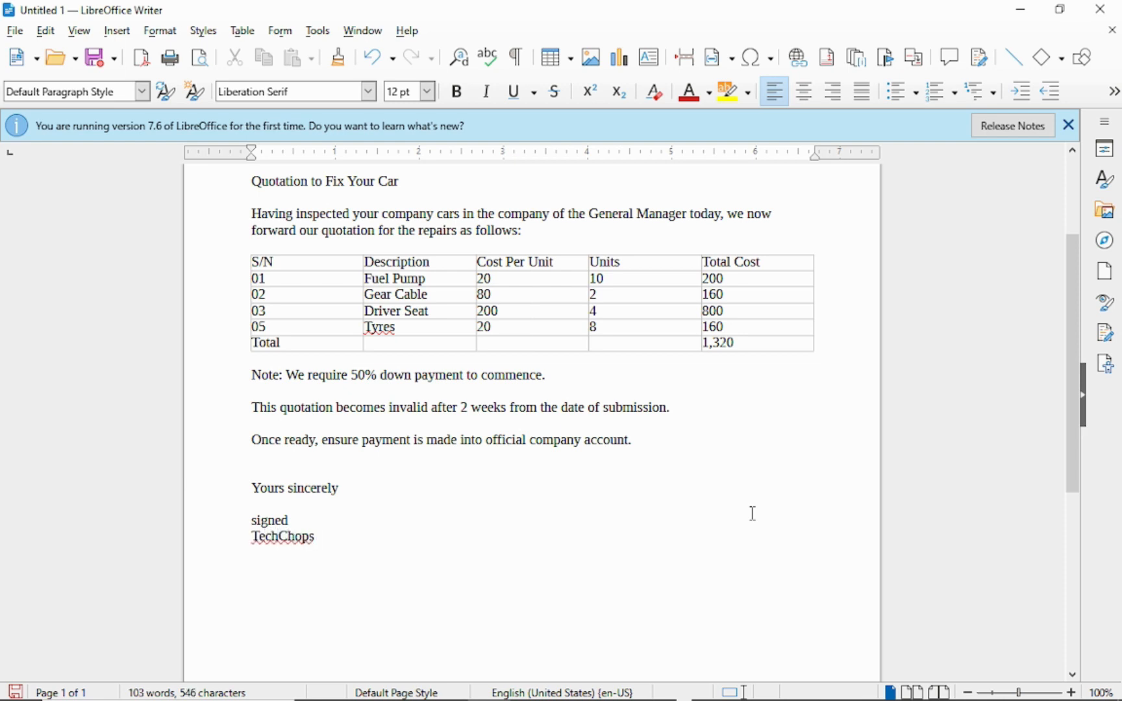
key("BackSpace")
key("BackSpace")
key("BackSpace")
key("BackSpace")
key("BackSpace")
key("BackSpace")
key("BackSpace")
key("BackSpace")
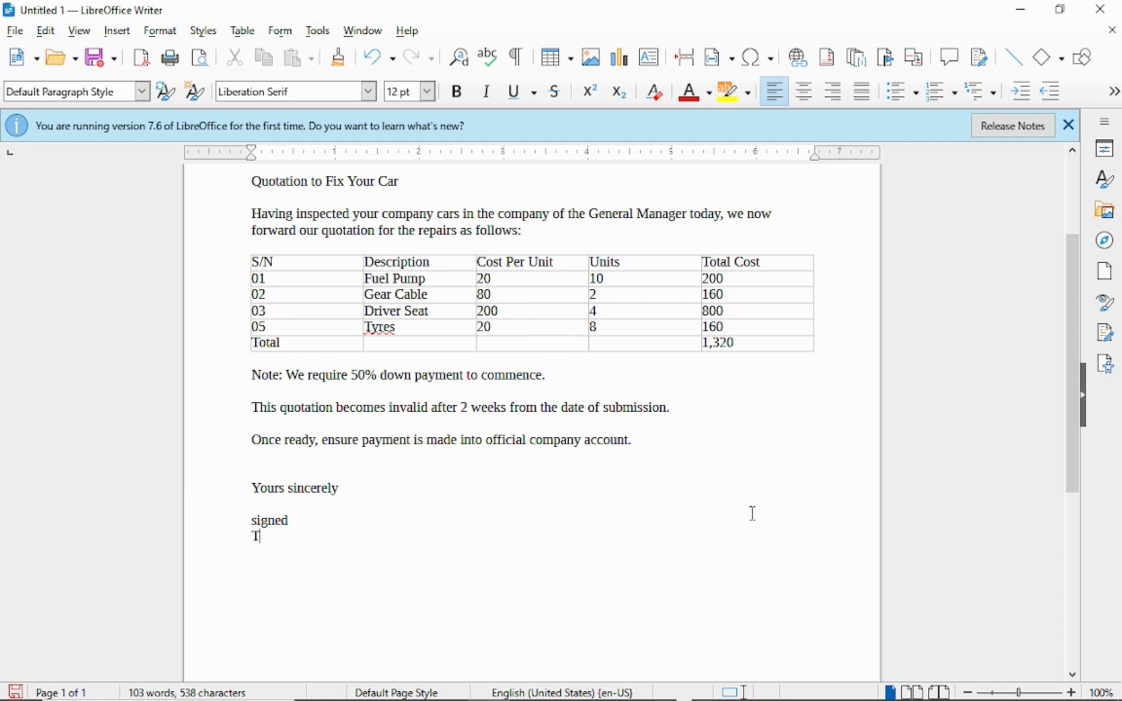
Step: Write the signatory line "For: Mechanic." directly below "signed"
type("For: Tec")
type("hc")
type("Chops")
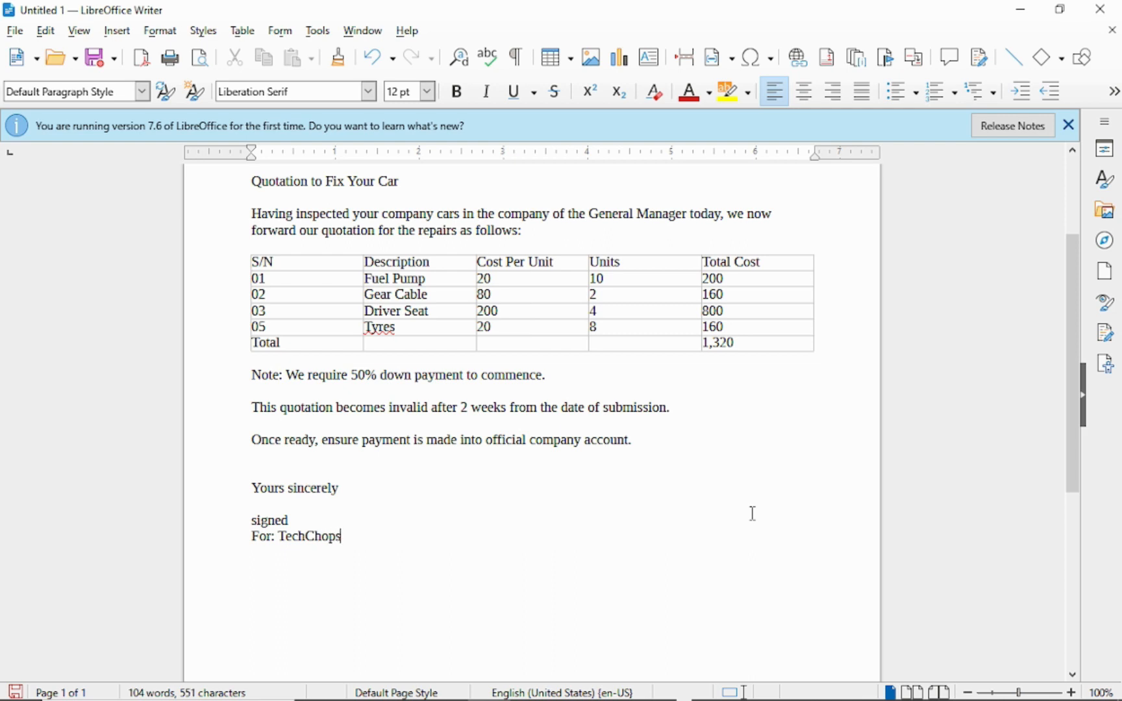
type(", GM.")
key("BackSpace")
key("BackSpace")
key("BackSpace")
key("BackSpace")
key("BackSpace")
key("BackSpace")
key("BackSpace")
key("BackSpace")
key("BackSpace")
key("BackSpace")
key("BackSpace")
key("BackSpace")
key("BackSpace")
key("BackSpace")
type("Me")
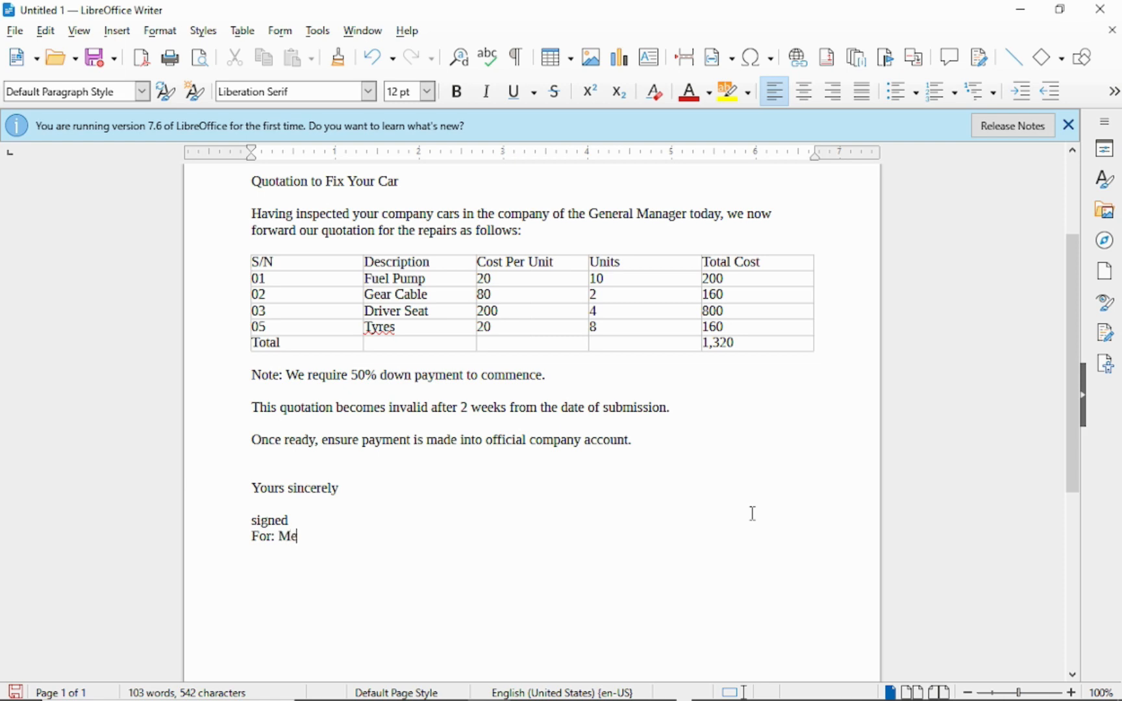
type("chanic.")
Step: Centre the letter's heading "Quotation to Fix Your Car"
scroll(392, 426, "up", 5)
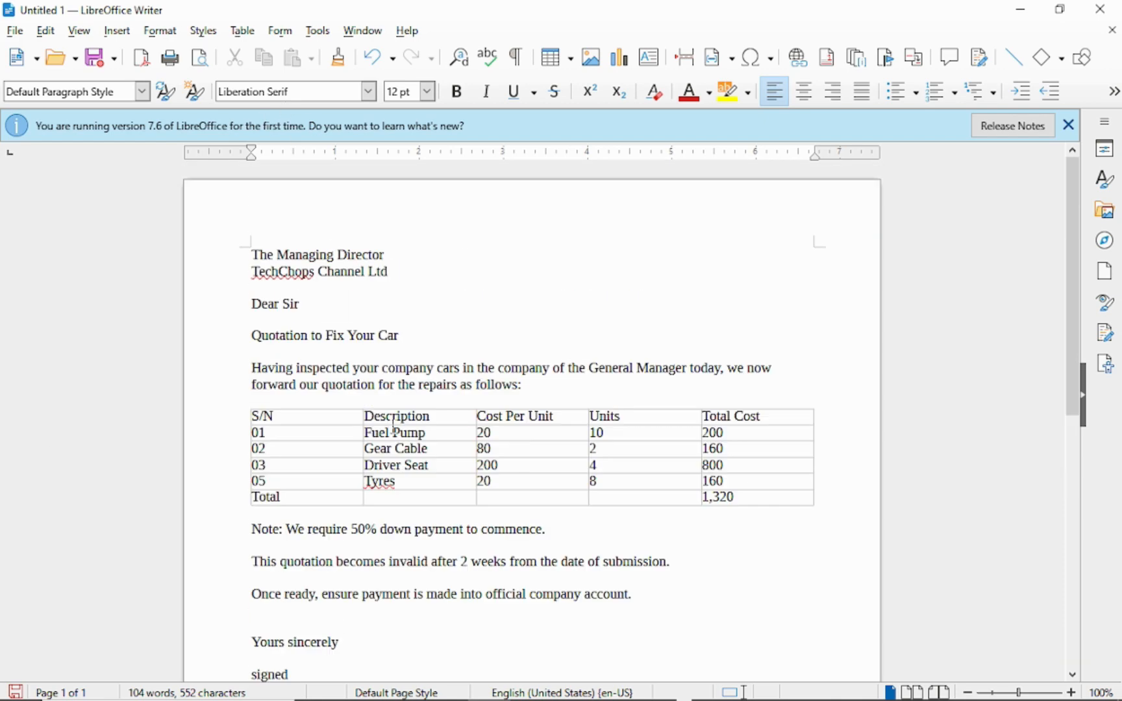
scroll(394, 425, "down", 1)
scroll(394, 425, "up", 1)
scroll(390, 416, "down", 3)
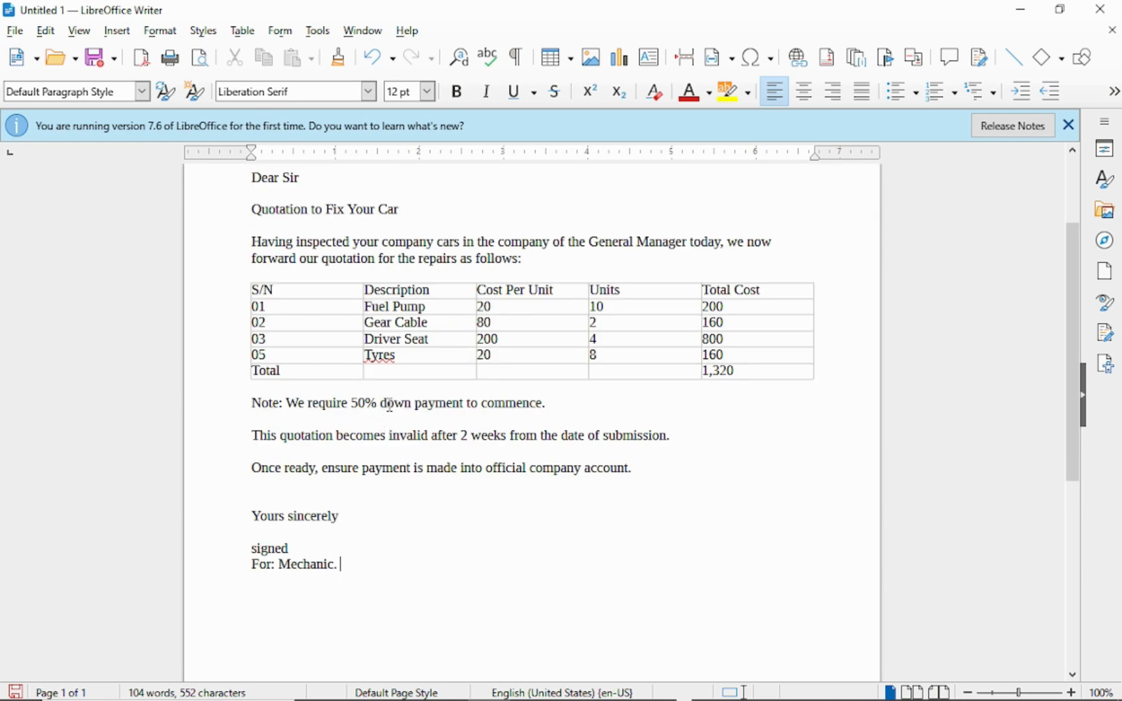
scroll(387, 407, "up", 3)
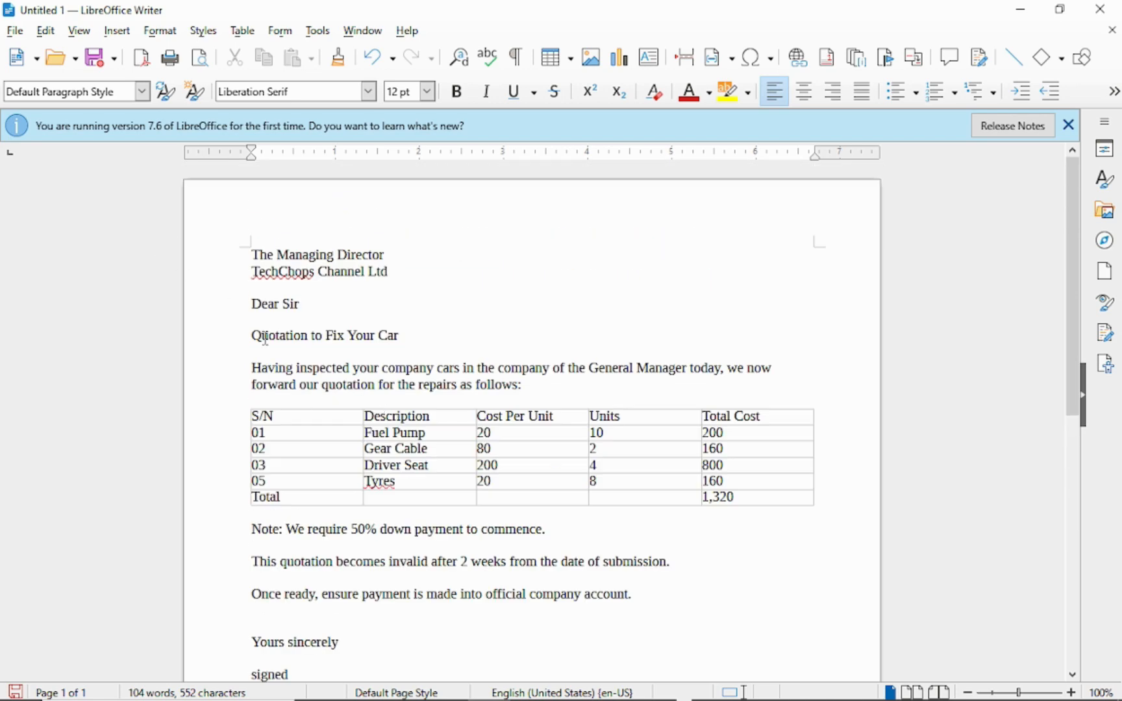
left_click(231, 338)
left_click_drag(252, 336, 426, 334)
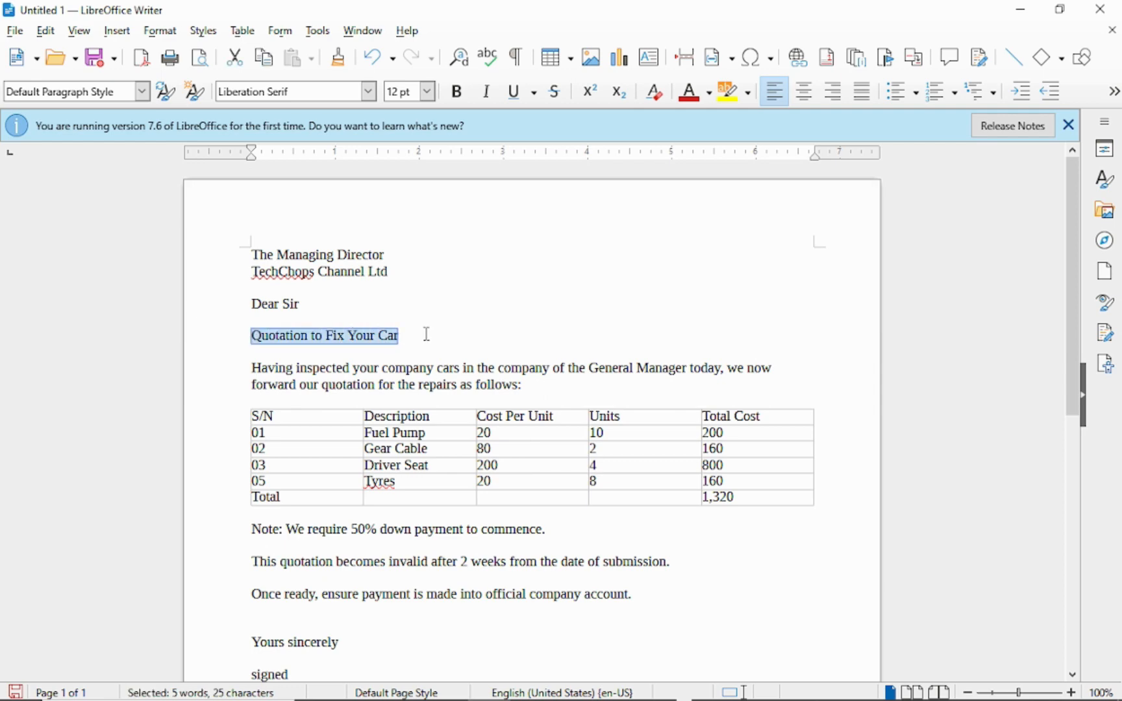
key("ctrl+e")
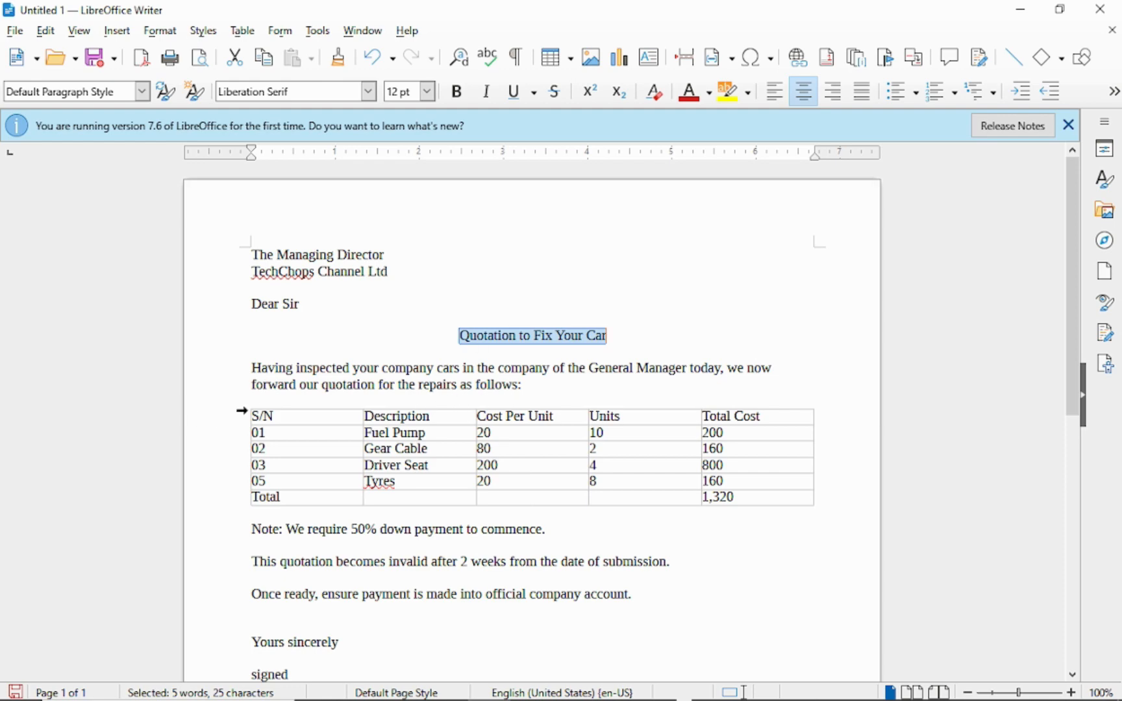
Step: Make the cost table's header row and the "Note:" label below the table bold
left_click(242, 415)
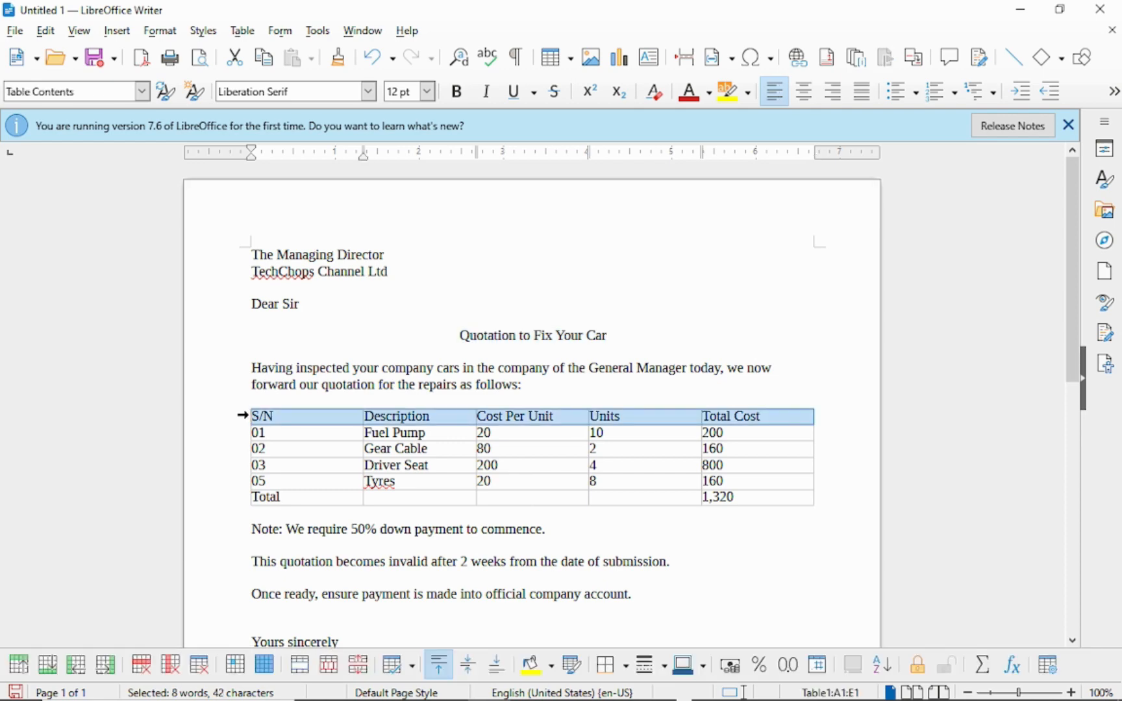
key("ctrl+b")
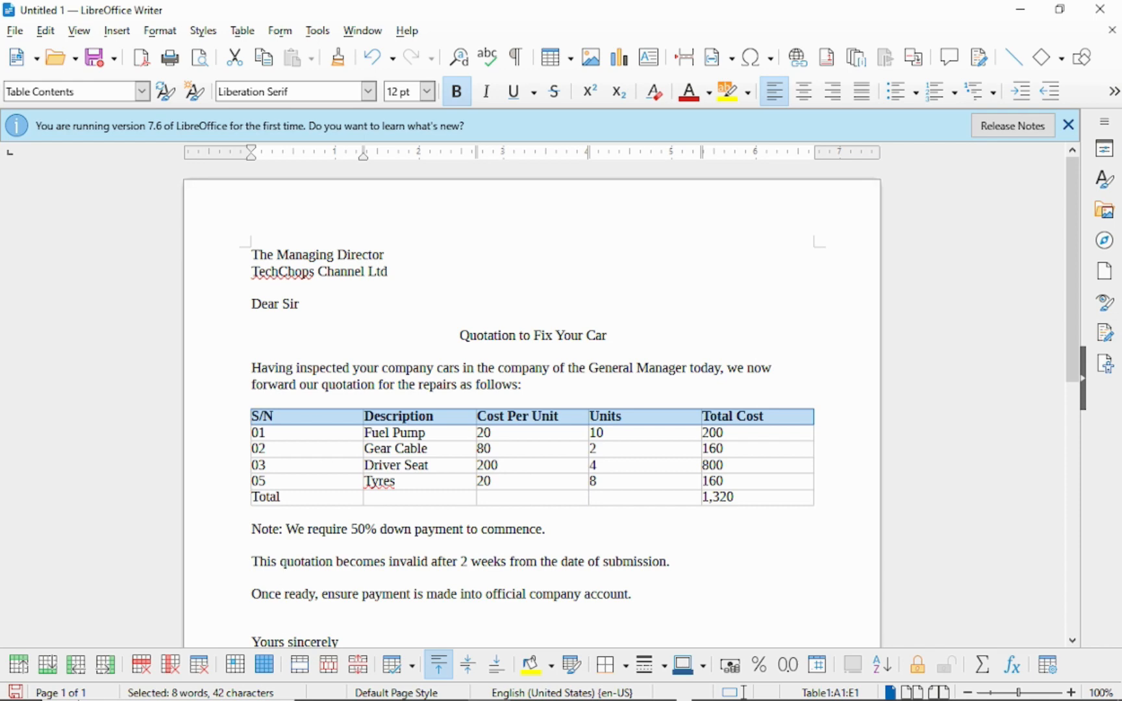
scroll(314, 479, "down", 2)
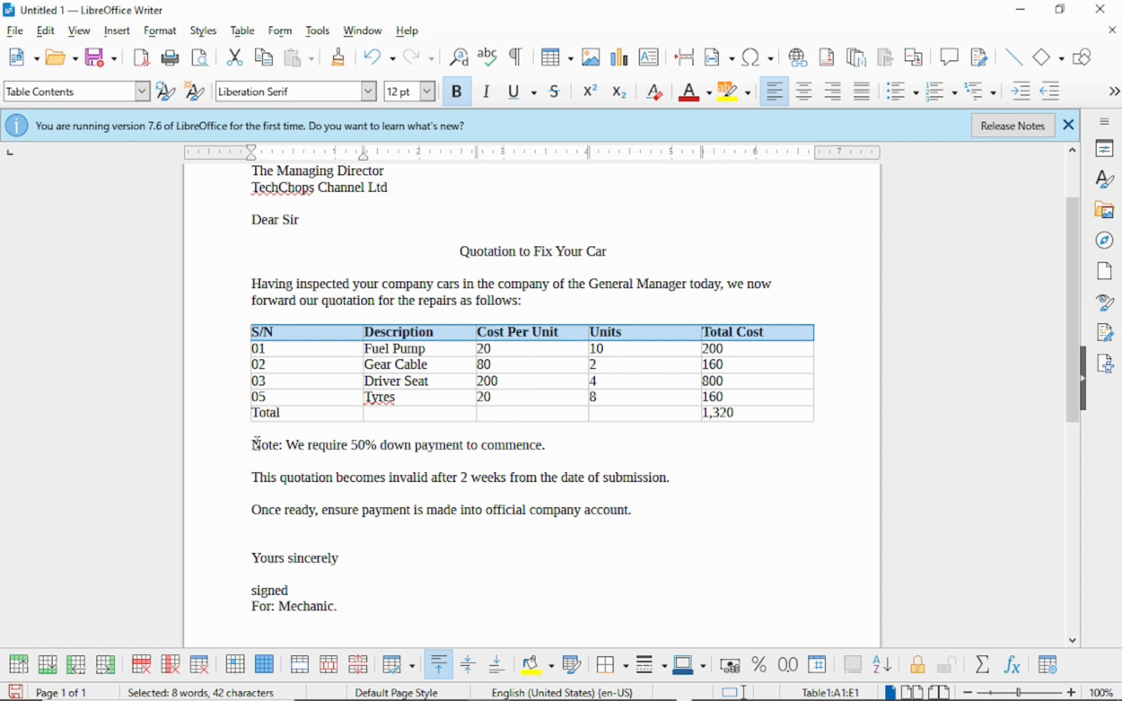
left_click(291, 446)
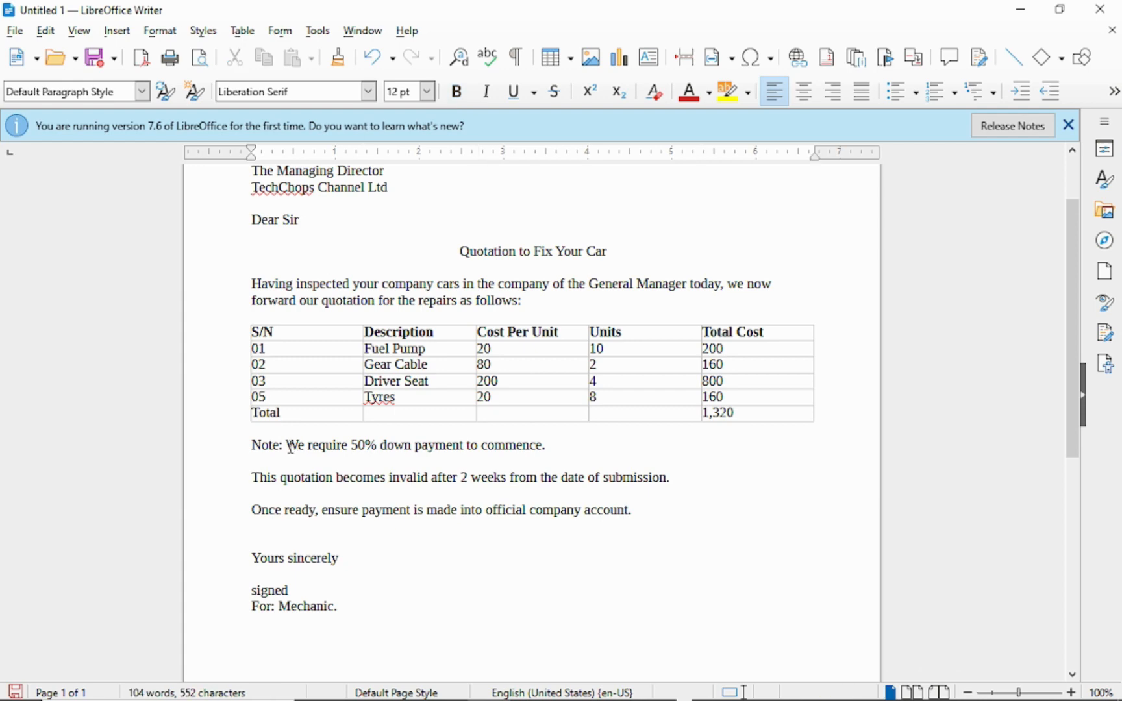
mouse_move(261, 447)
left_mouse_down()
mouse_move(283, 448)
mouse_move(251, 448)
left_mouse_up()
left_click(282, 448)
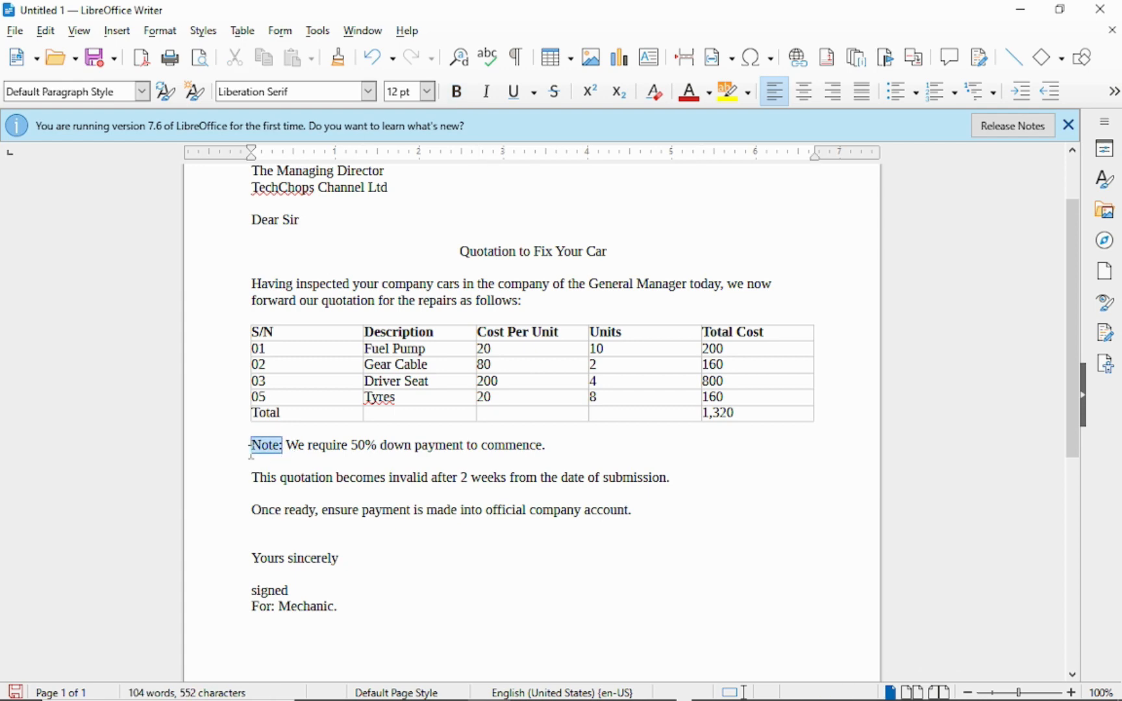
left_click(458, 91)
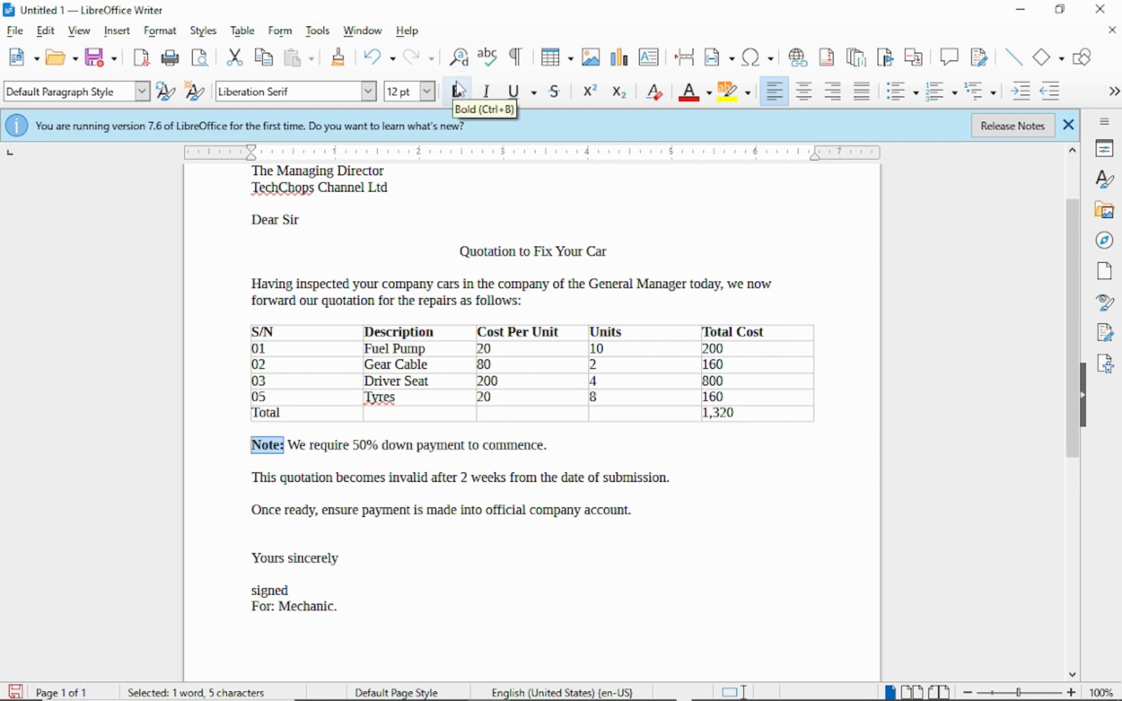
Step: Indent the quotation validity and payment paragraphs by one tab and align the text after "Note:" to the same tab stop
left_click(253, 509)
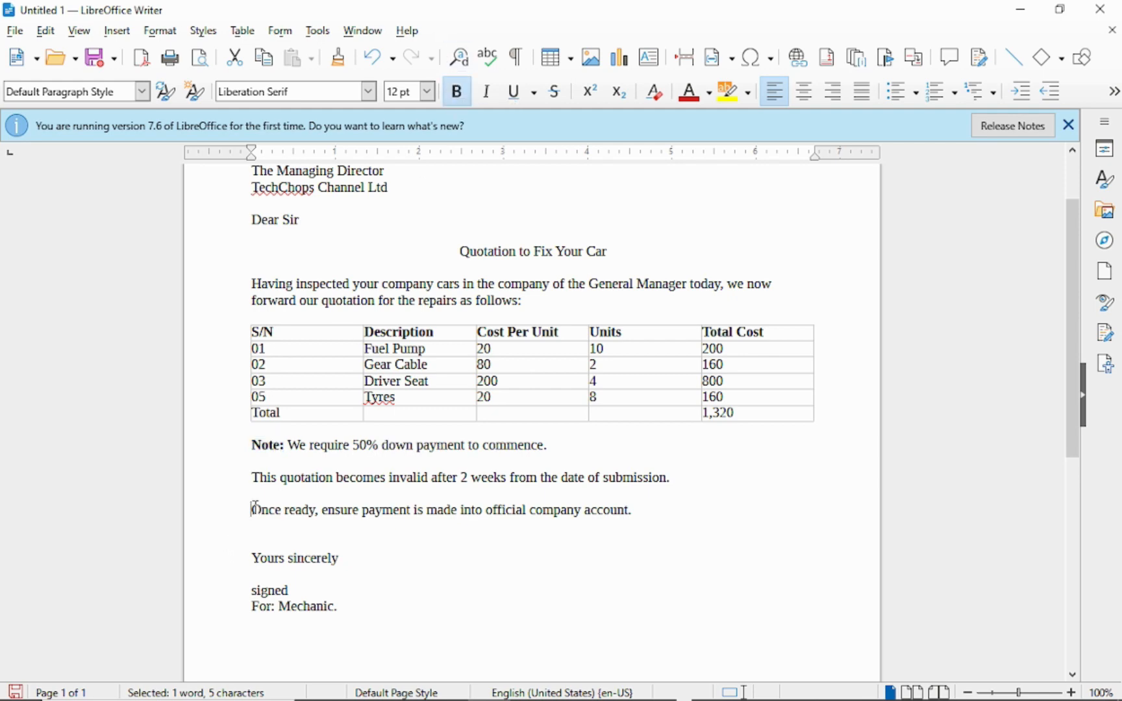
left_click(252, 474)
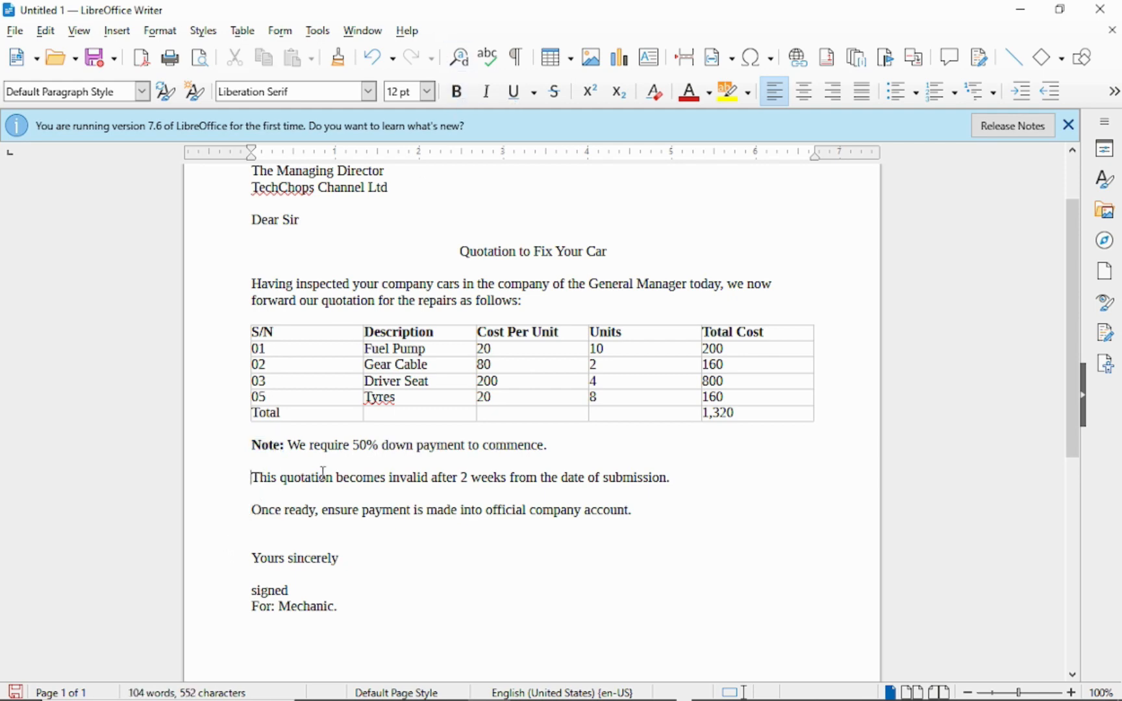
key("Tab")
left_click(253, 523)
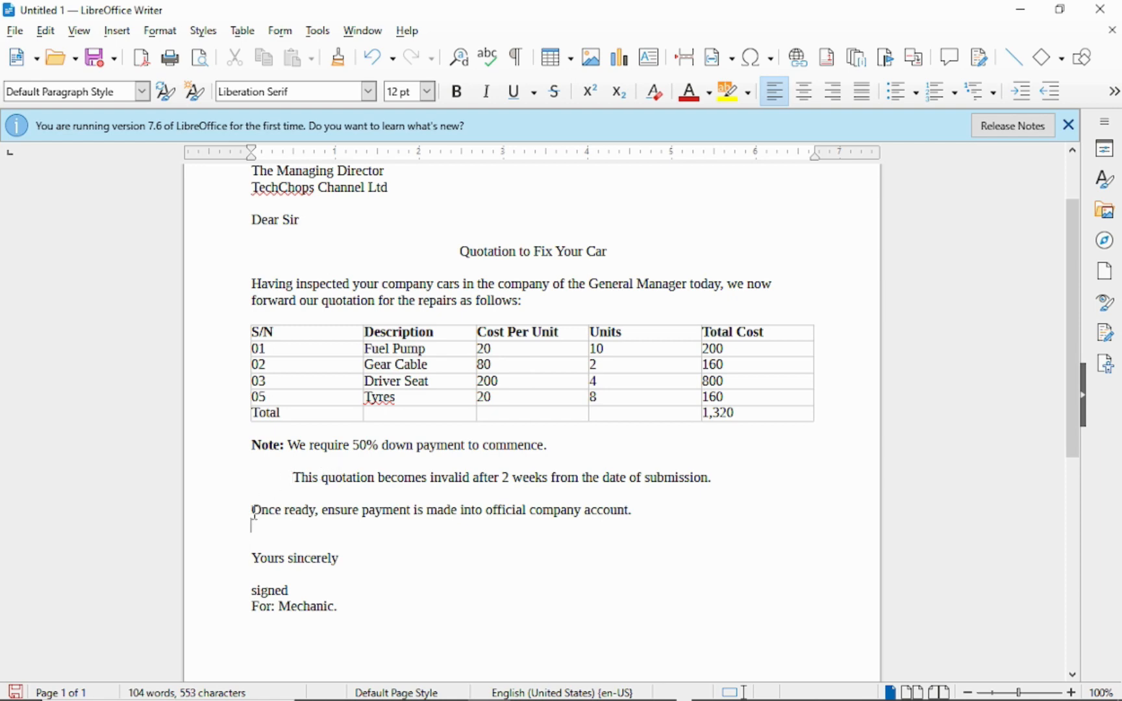
key("Tab")
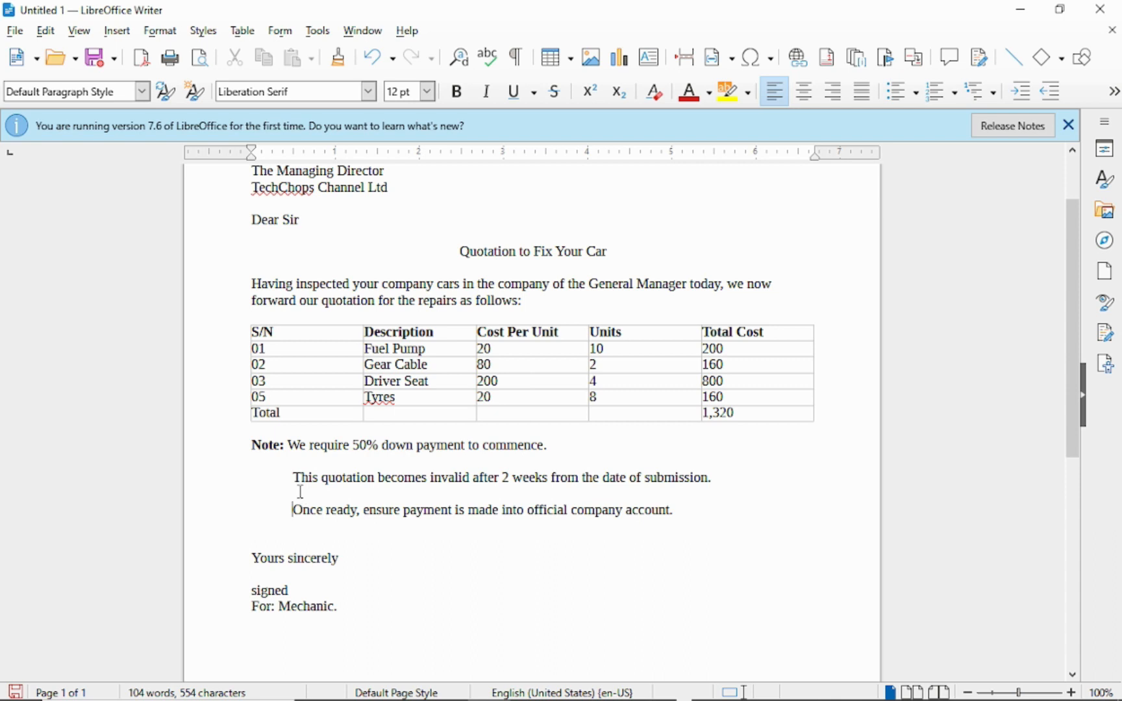
left_click(298, 447)
key("Tab")
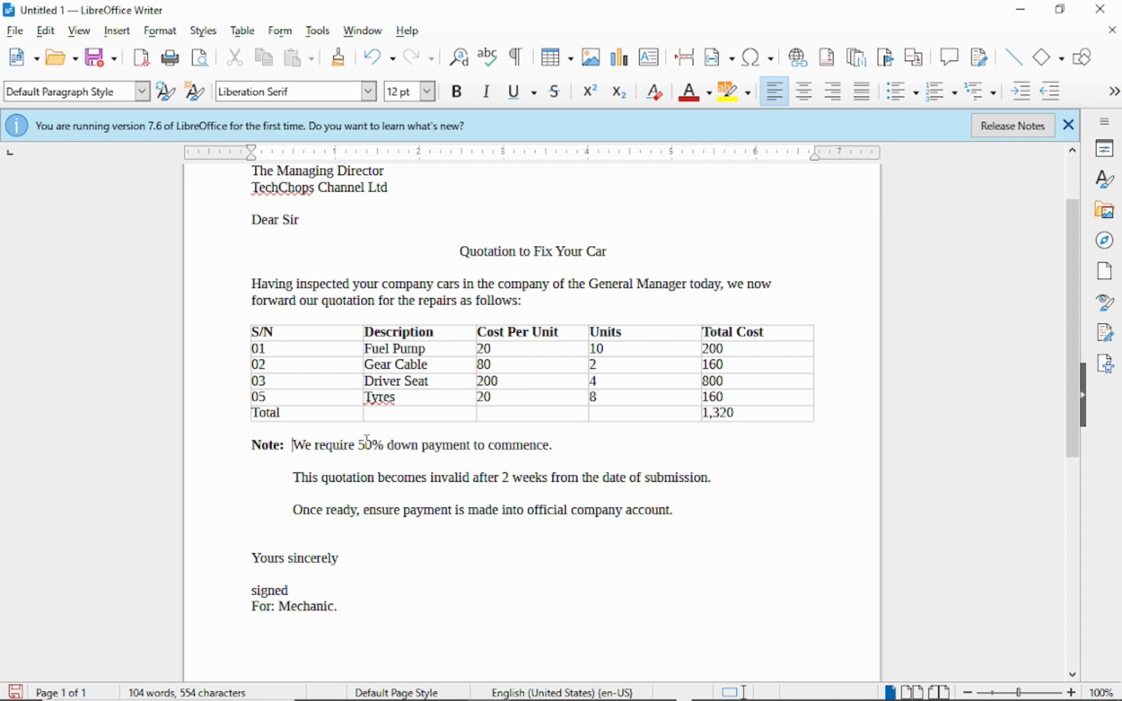
Step: Make the signatory line "For: Mechanic." at the end of the letter bold
scroll(424, 529, "down", 1)
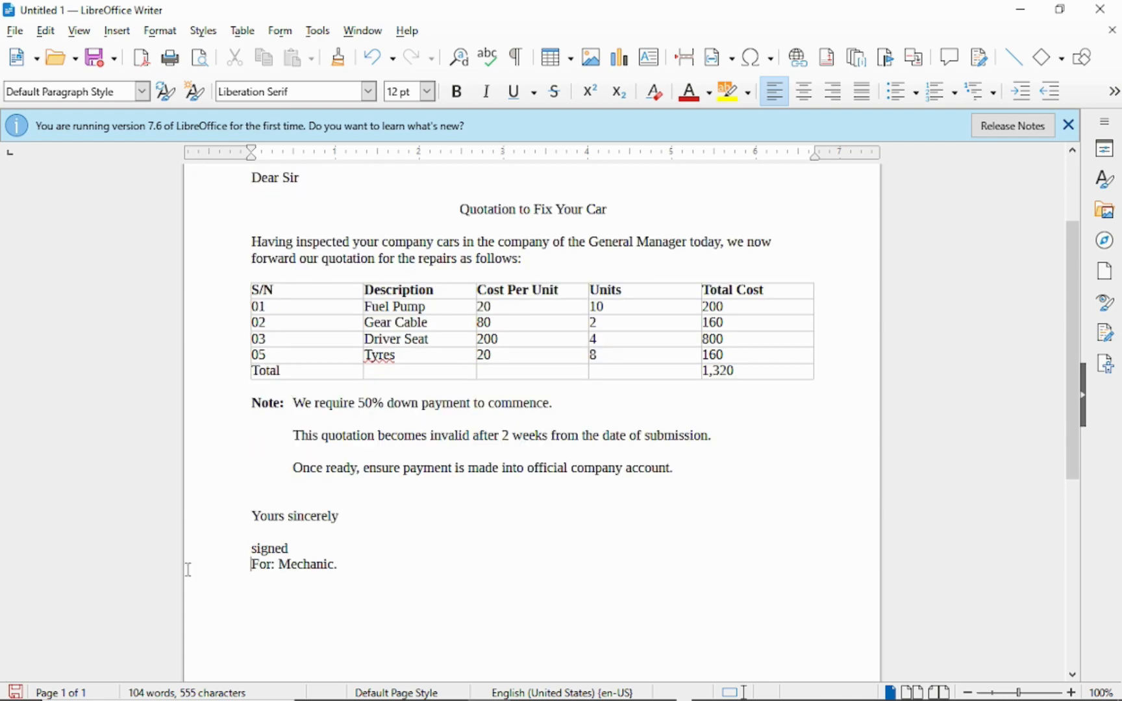
left_click(255, 568)
left_click_drag(254, 568, 313, 579)
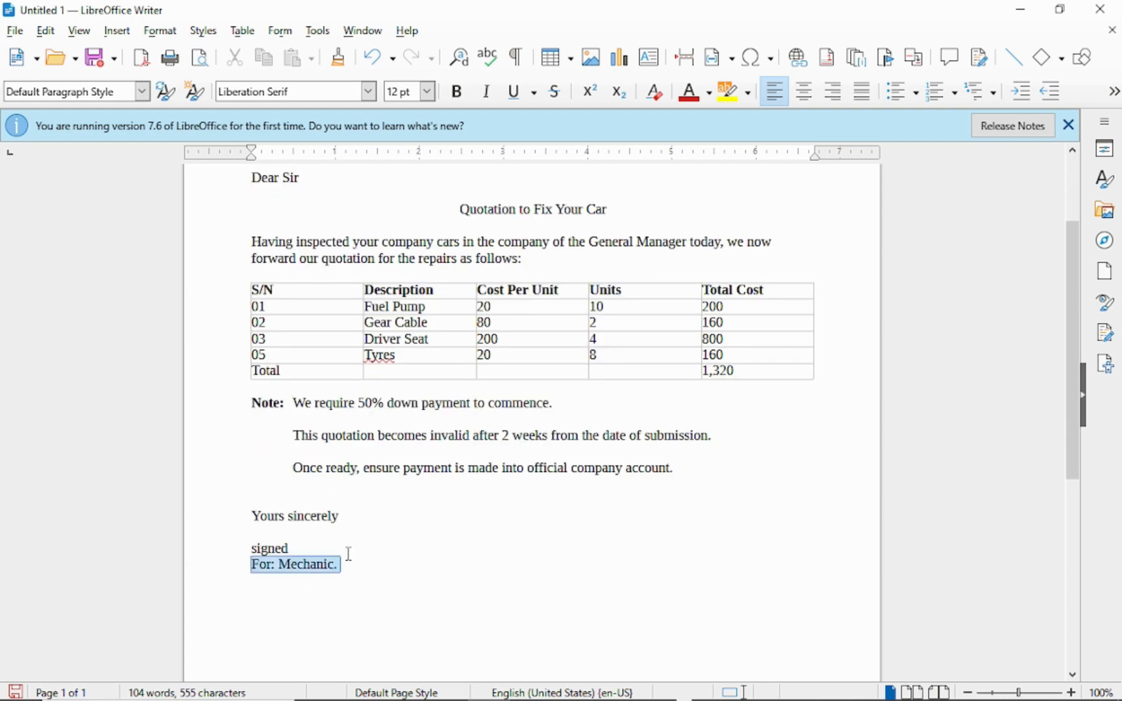
key("ctrl+b")
left_click(420, 518)
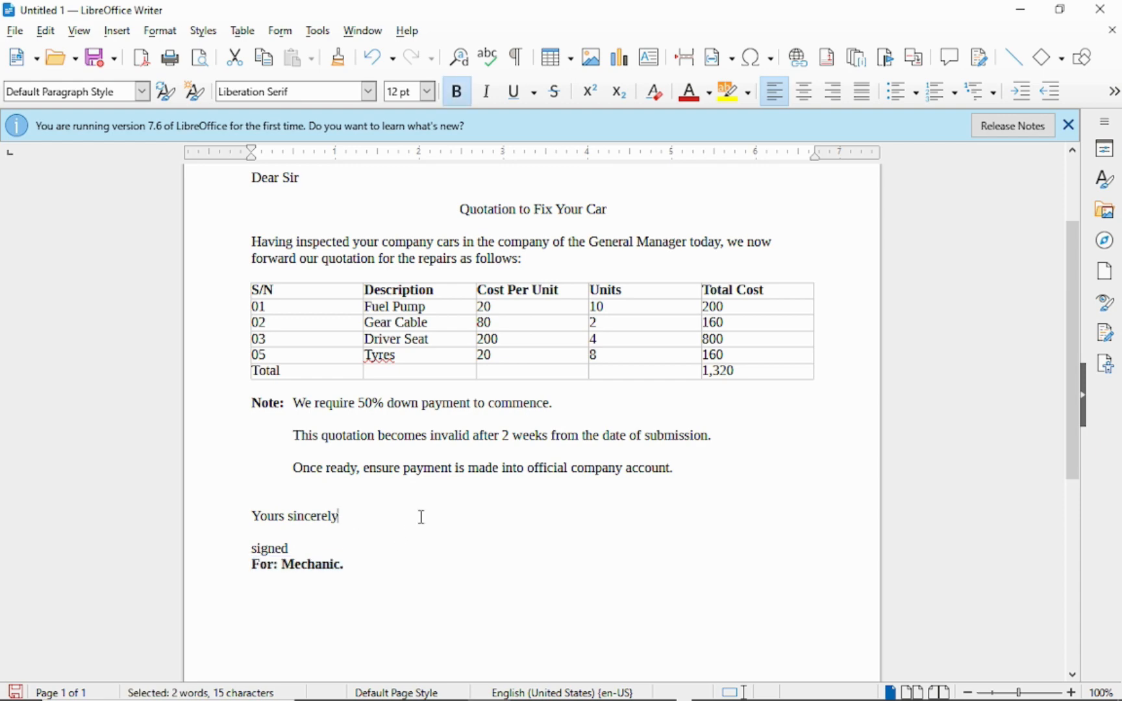
Step: Insert two blank lines above "The Managing Director" and place the cursor on the first line of the page
scroll(418, 529, "up", 4)
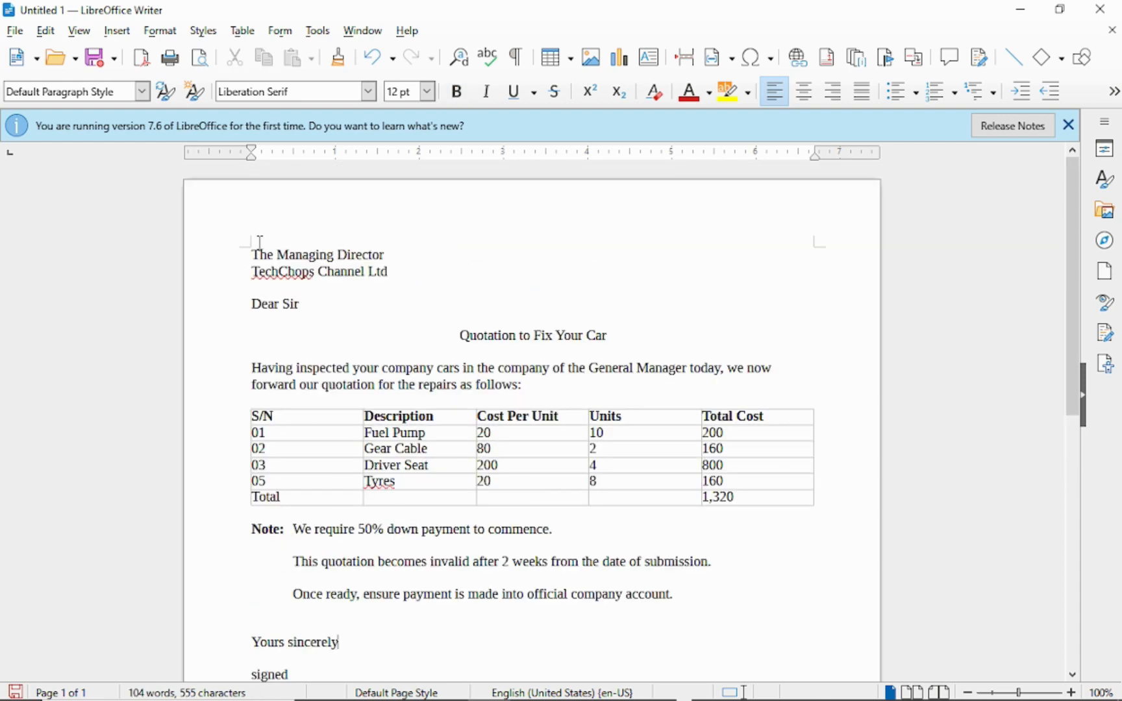
left_click(253, 256)
key("Return")
key("Return")
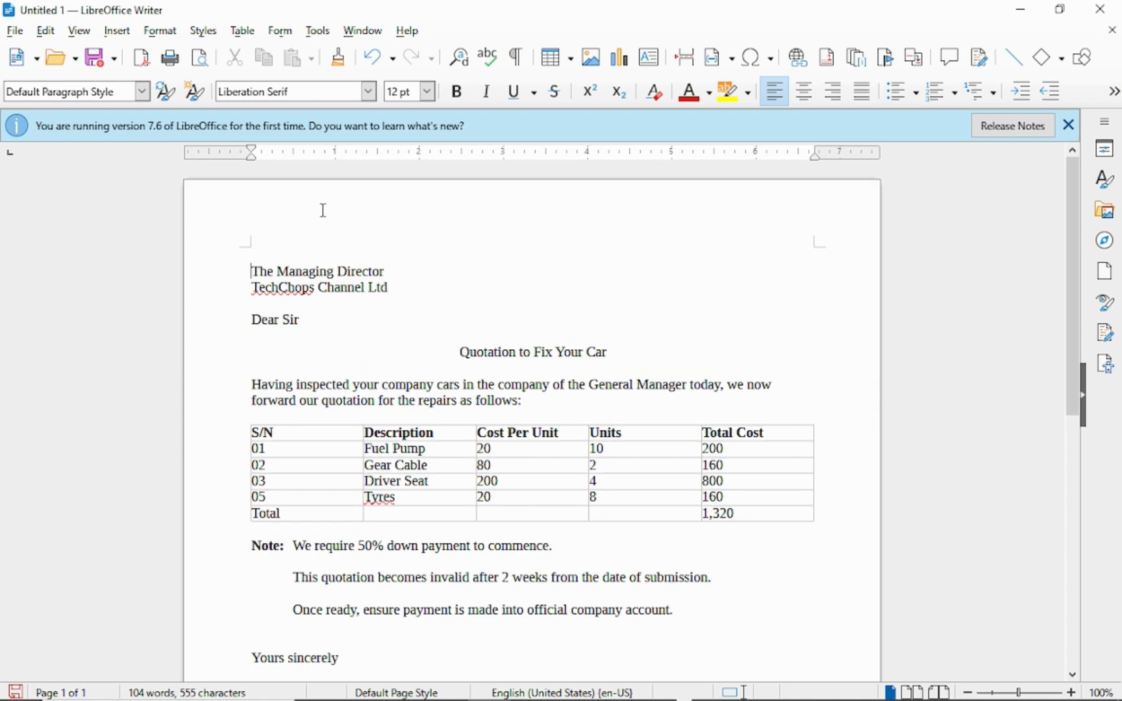
key("Up")
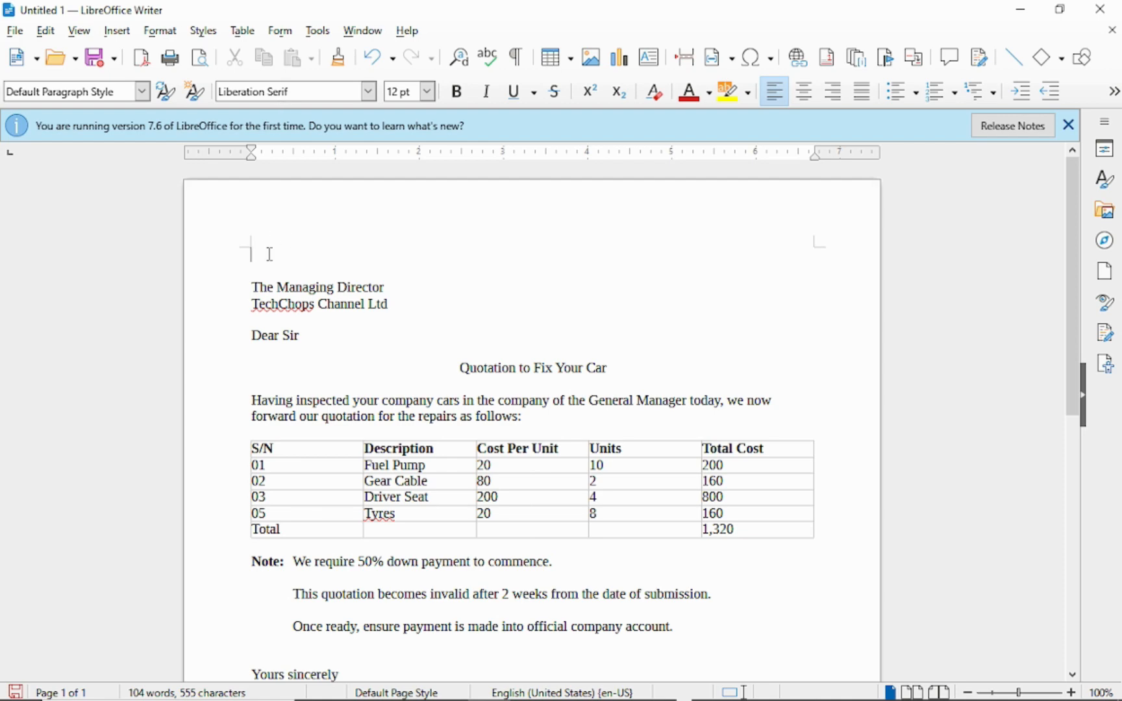
left_click(114, 39)
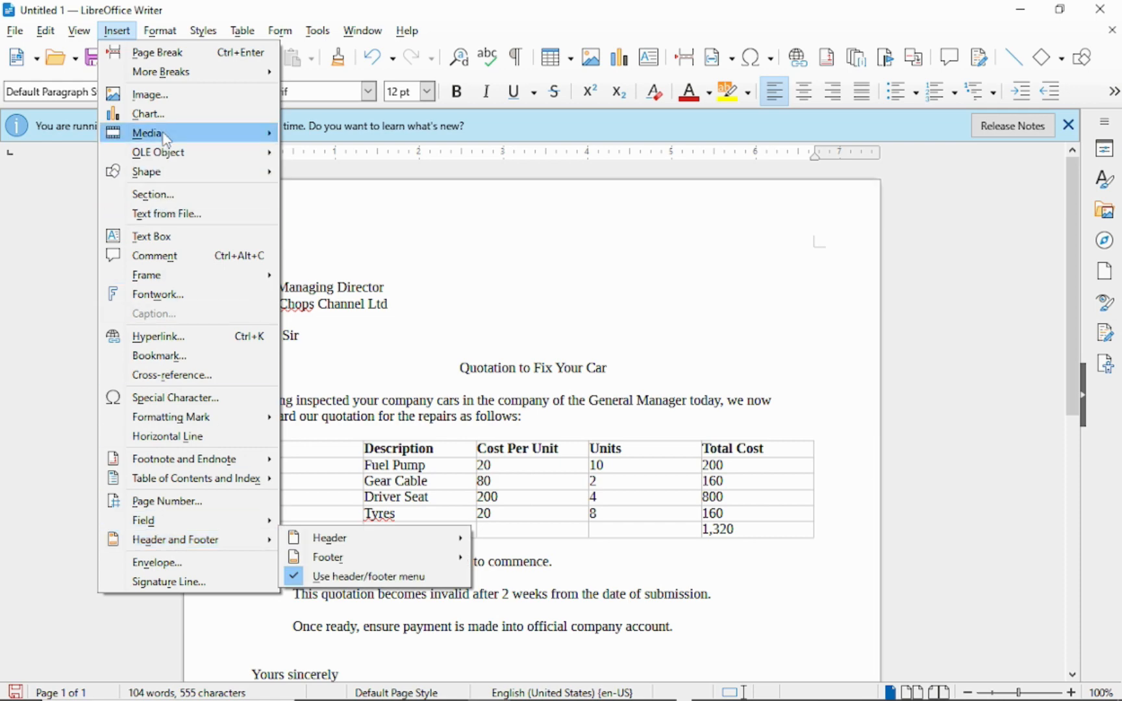
mouse_move(203, 36)
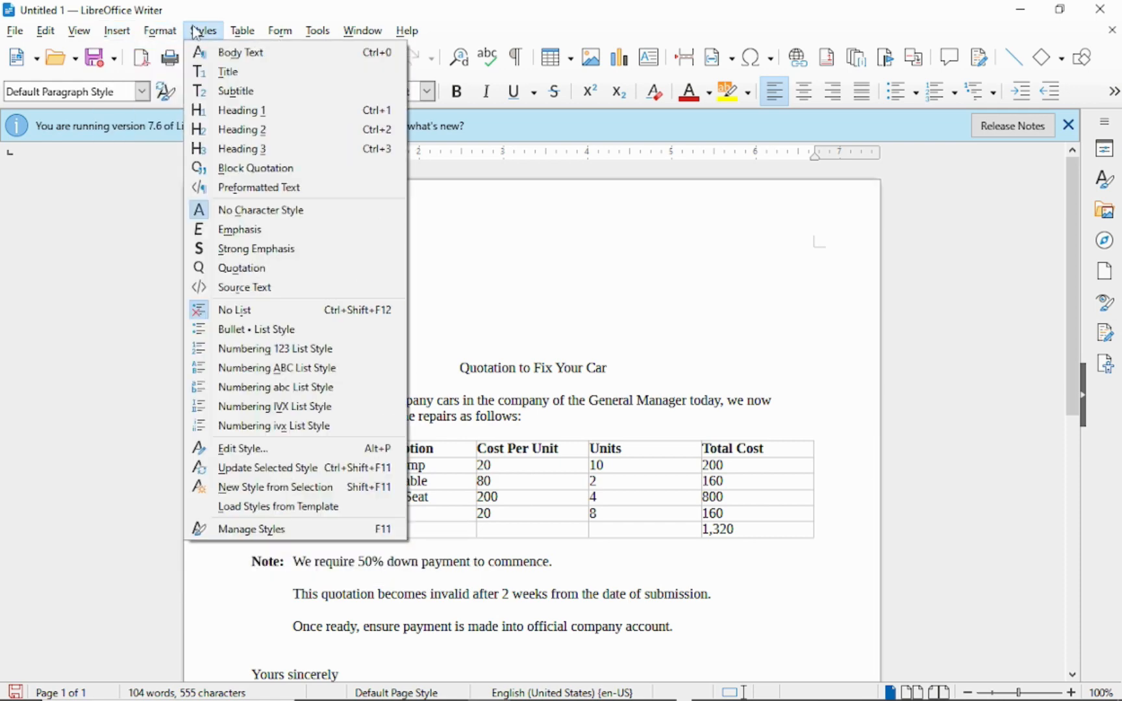
mouse_move(78, 39)
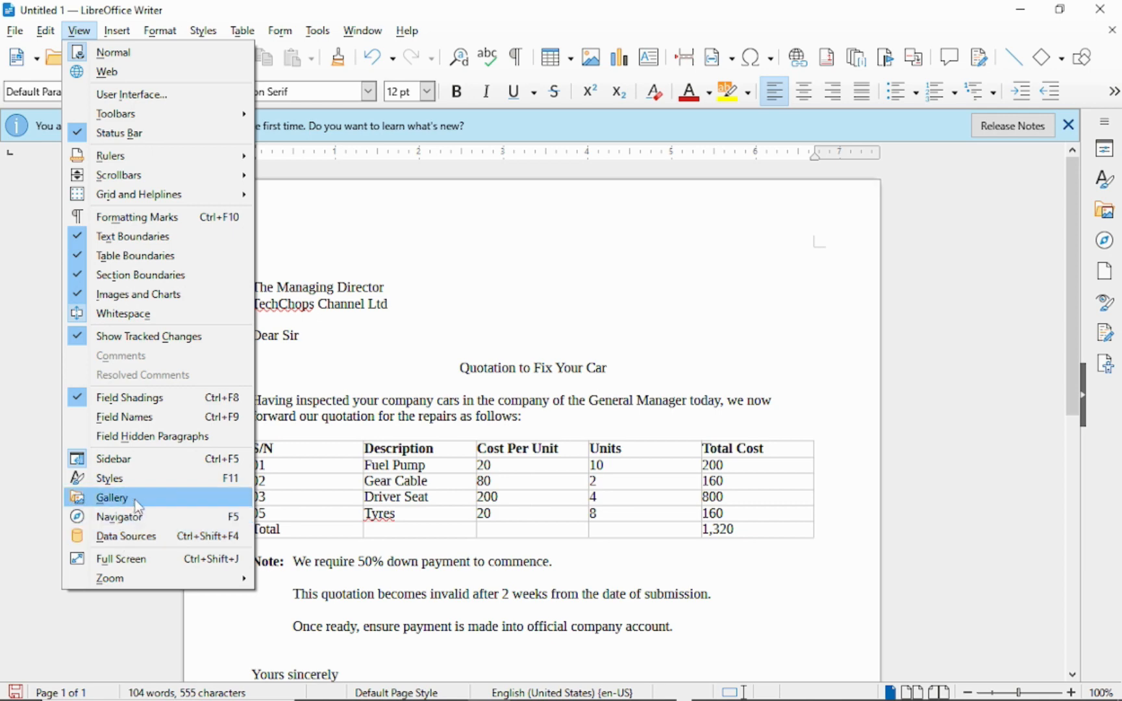
mouse_move(132, 37)
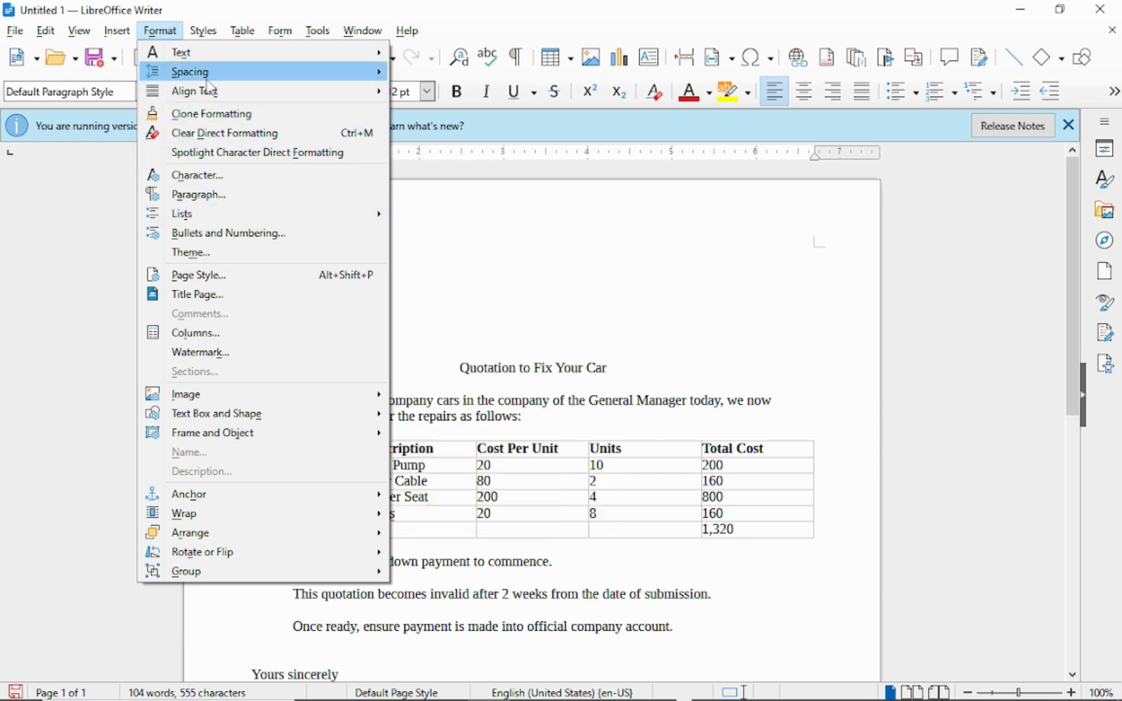
mouse_move(208, 80)
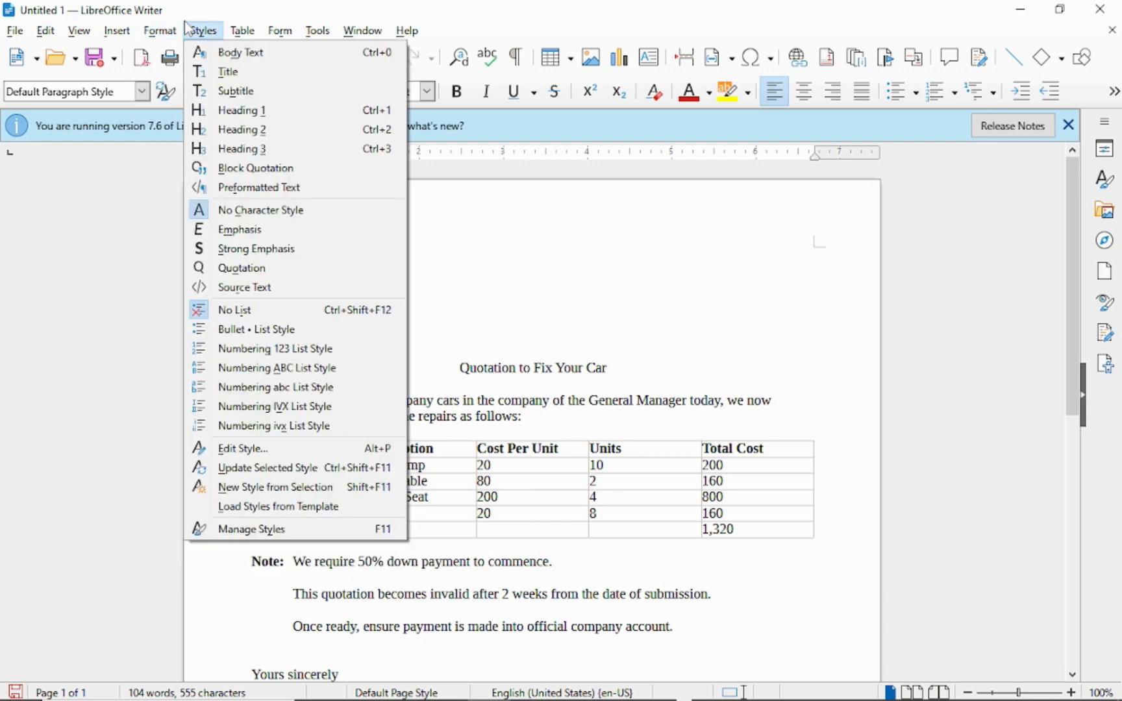
mouse_move(259, 34)
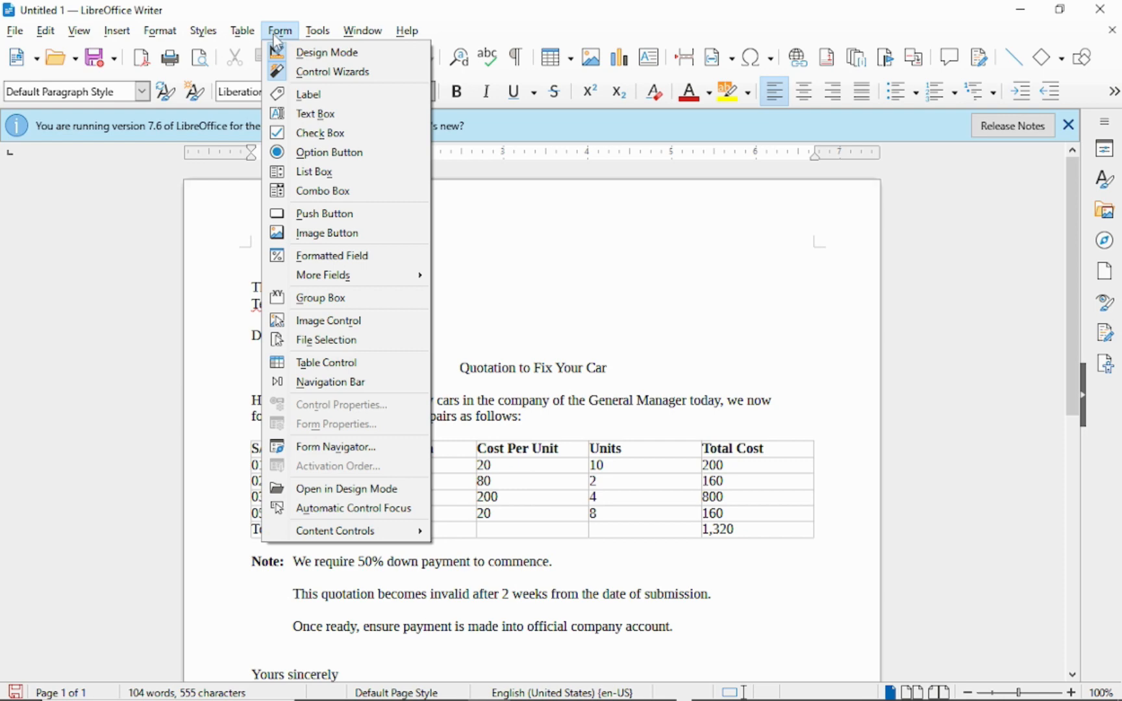
mouse_move(331, 32)
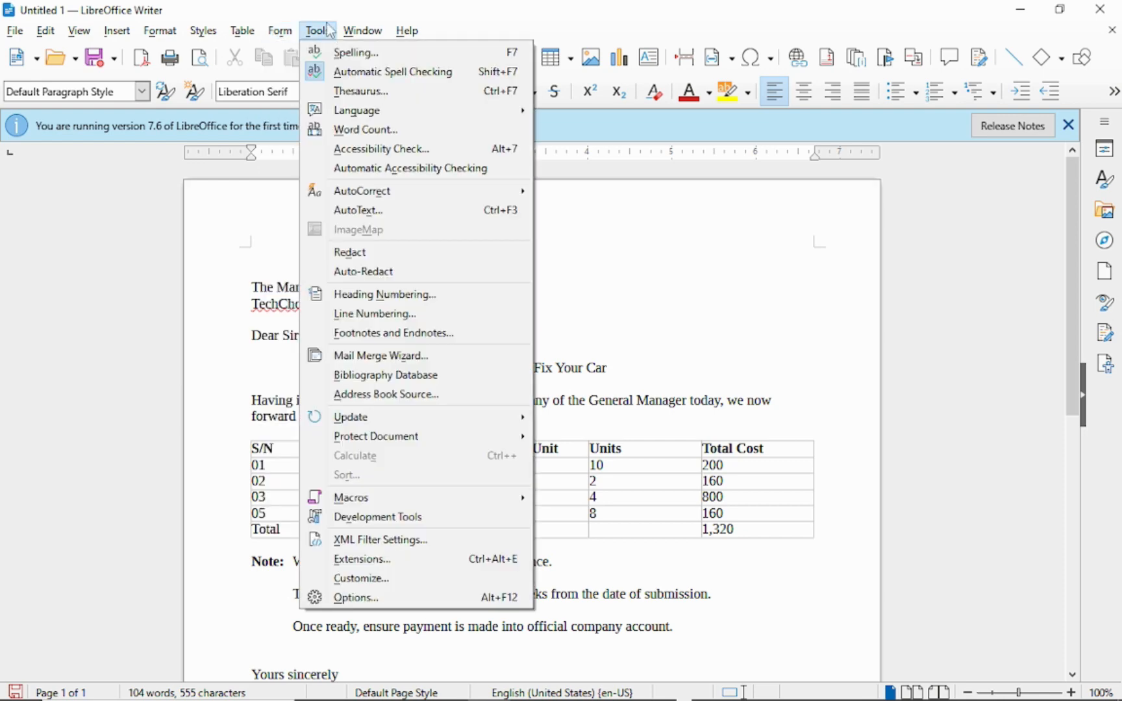
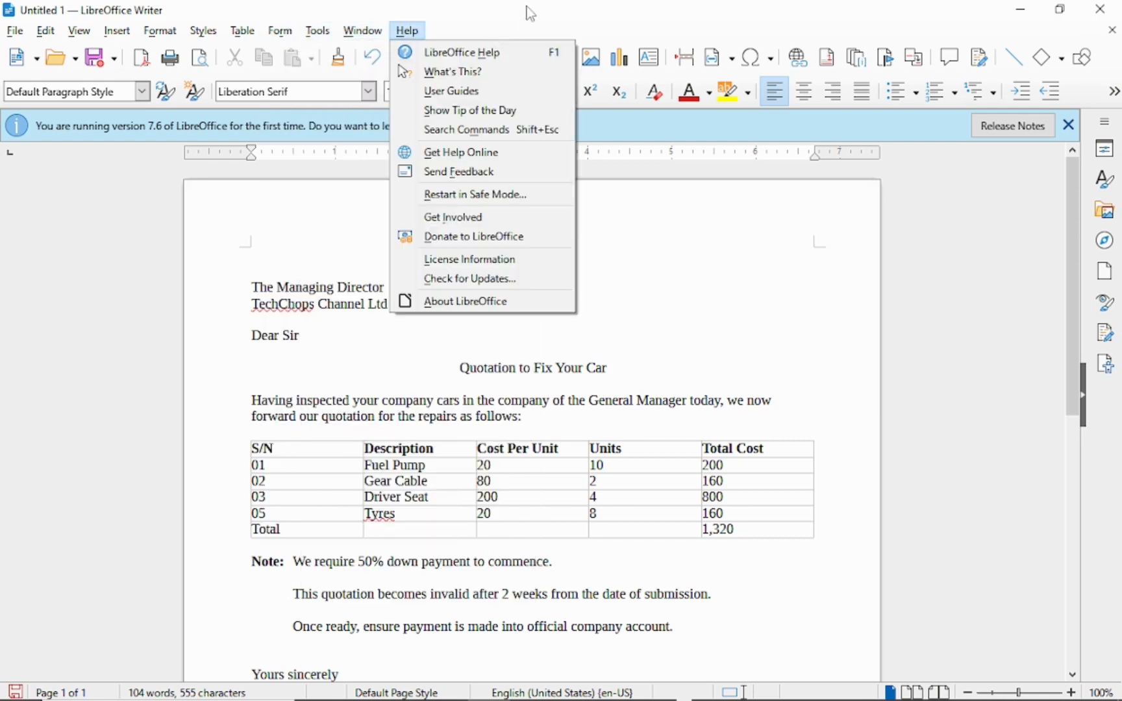
left_click(529, 12)
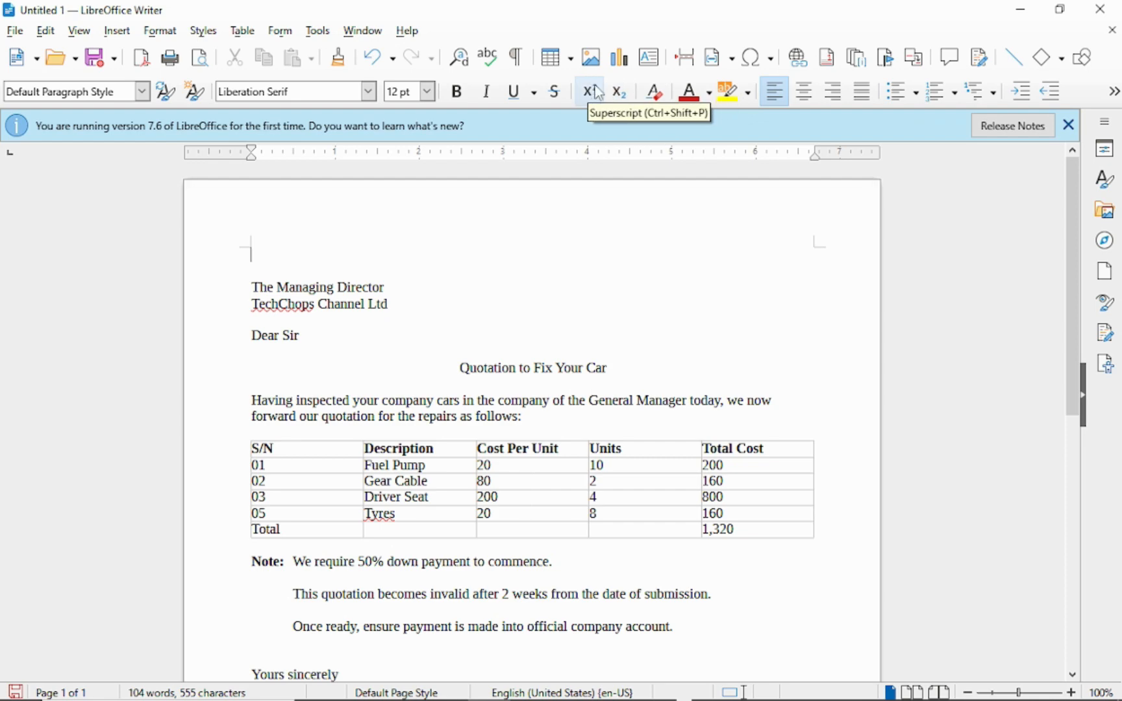
Step: Enter the date "November 28, 2023" on the empty line directly above "The Managing Director"
left_click(253, 288)
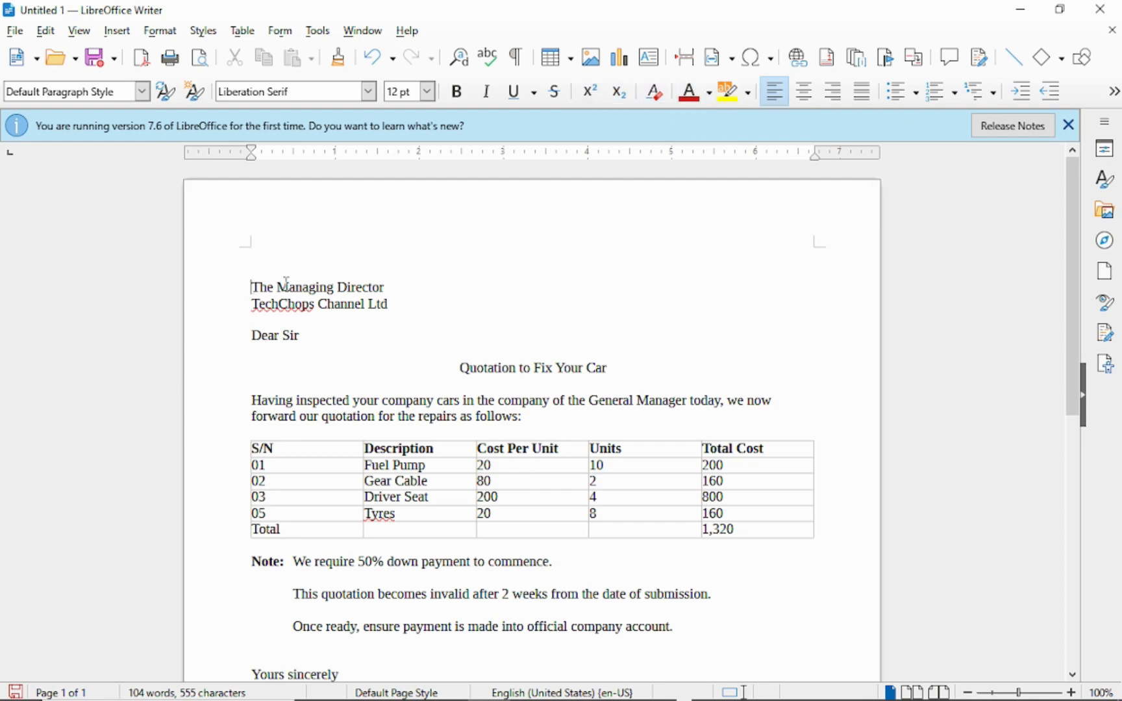
left_click(275, 274)
mouse_move(936, 690)
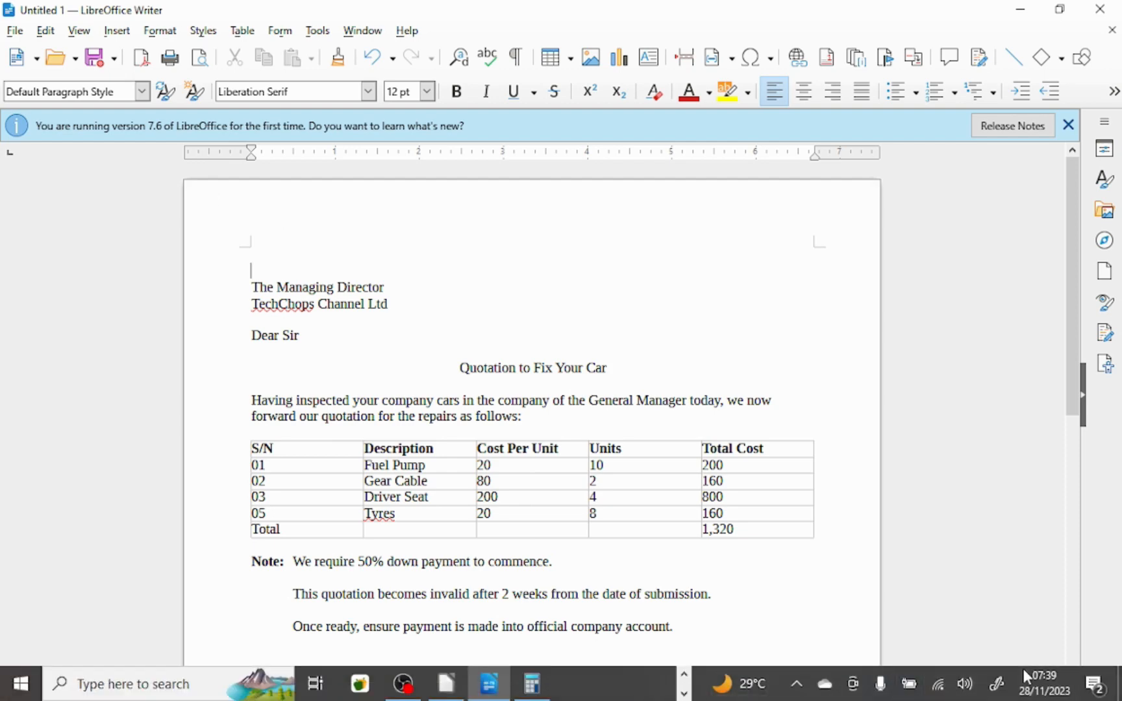
mouse_move(1039, 696)
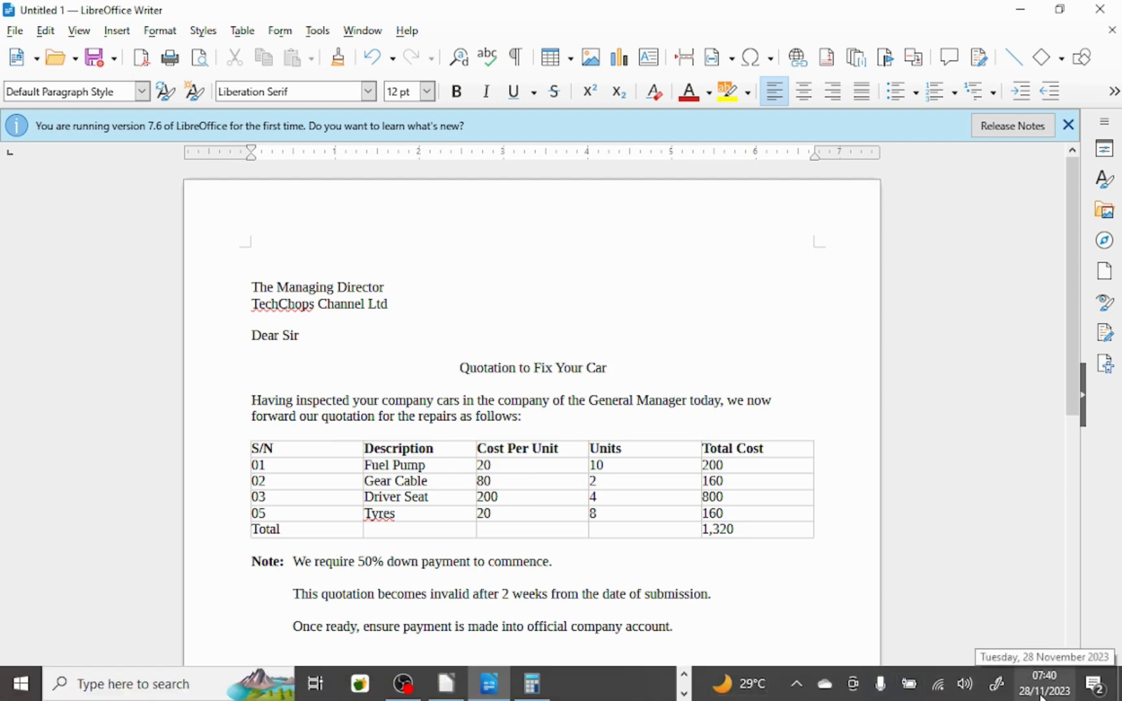
type("No")
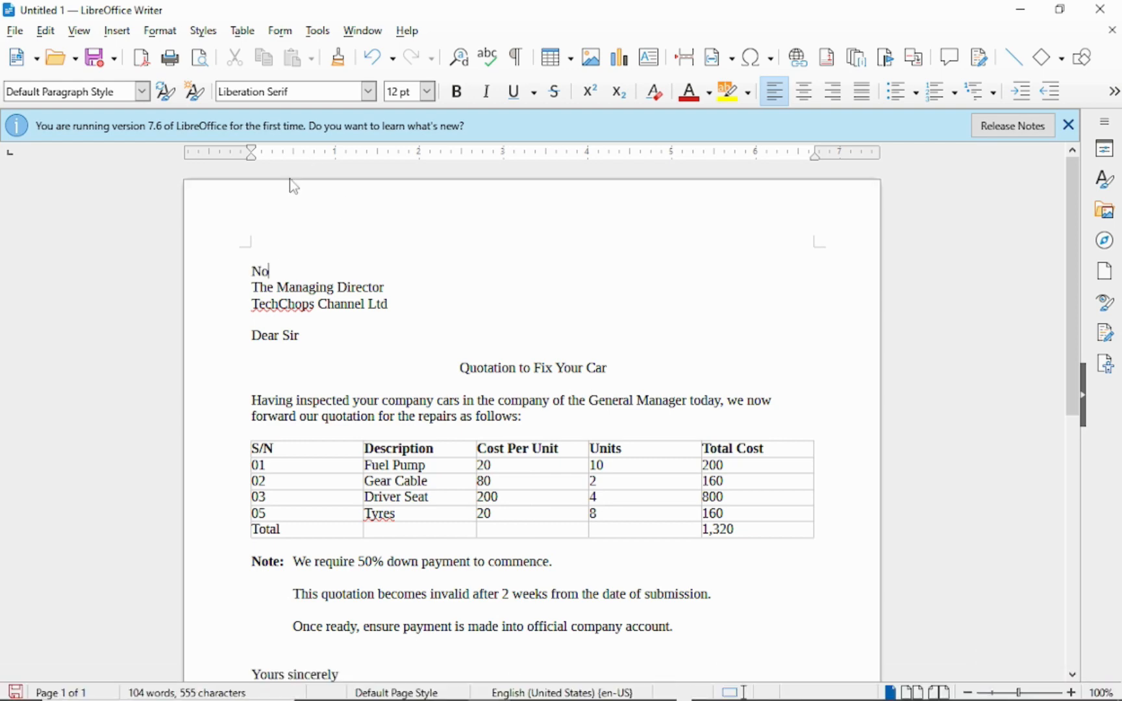
type("v")
key("Return")
type("28, 2023")
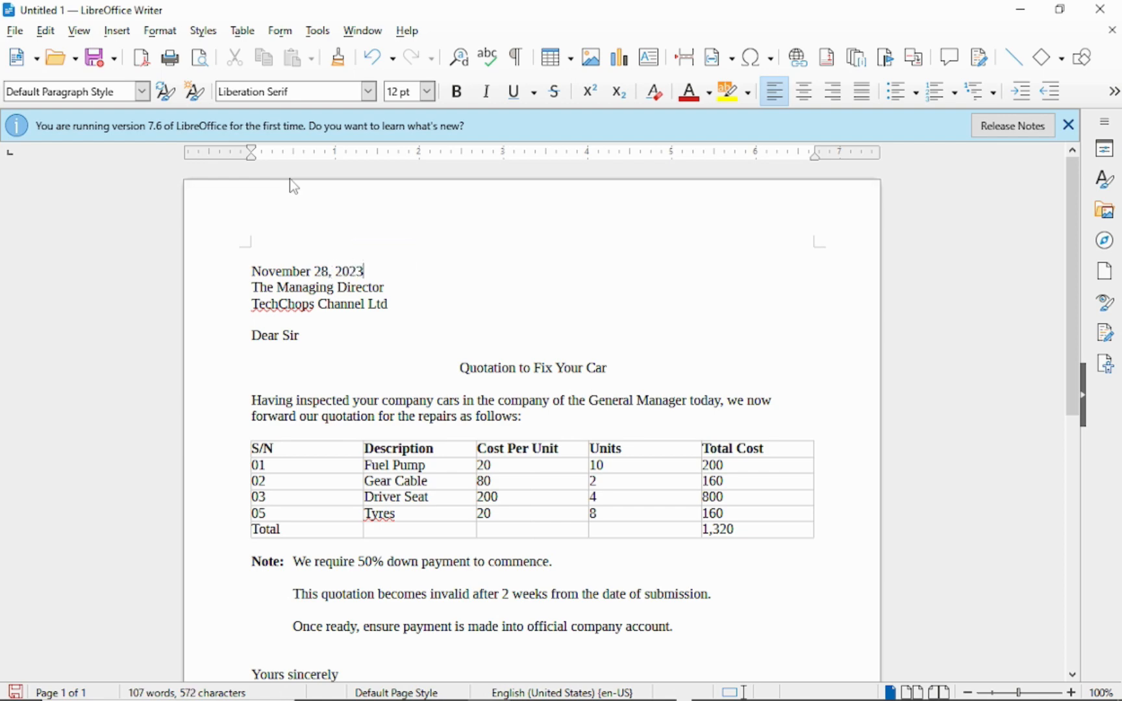
Step: Right-align the date line at the start of the letter
left_click(227, 271)
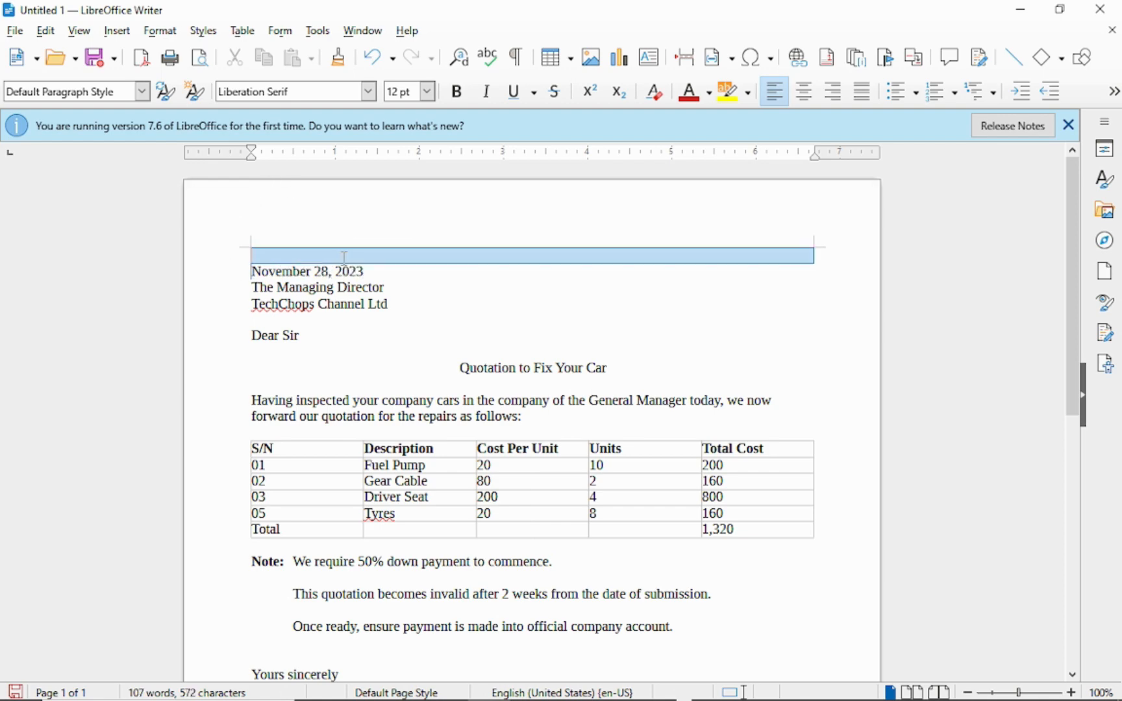
left_click_drag(344, 258, 363, 267)
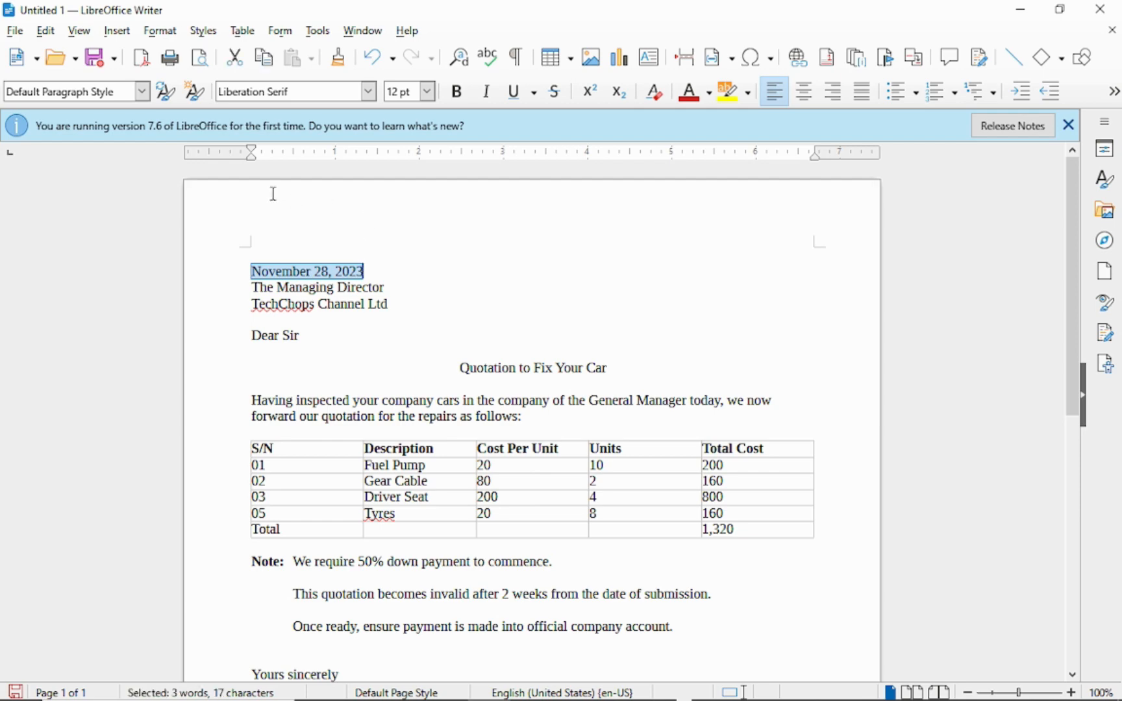
key("ctrl+r")
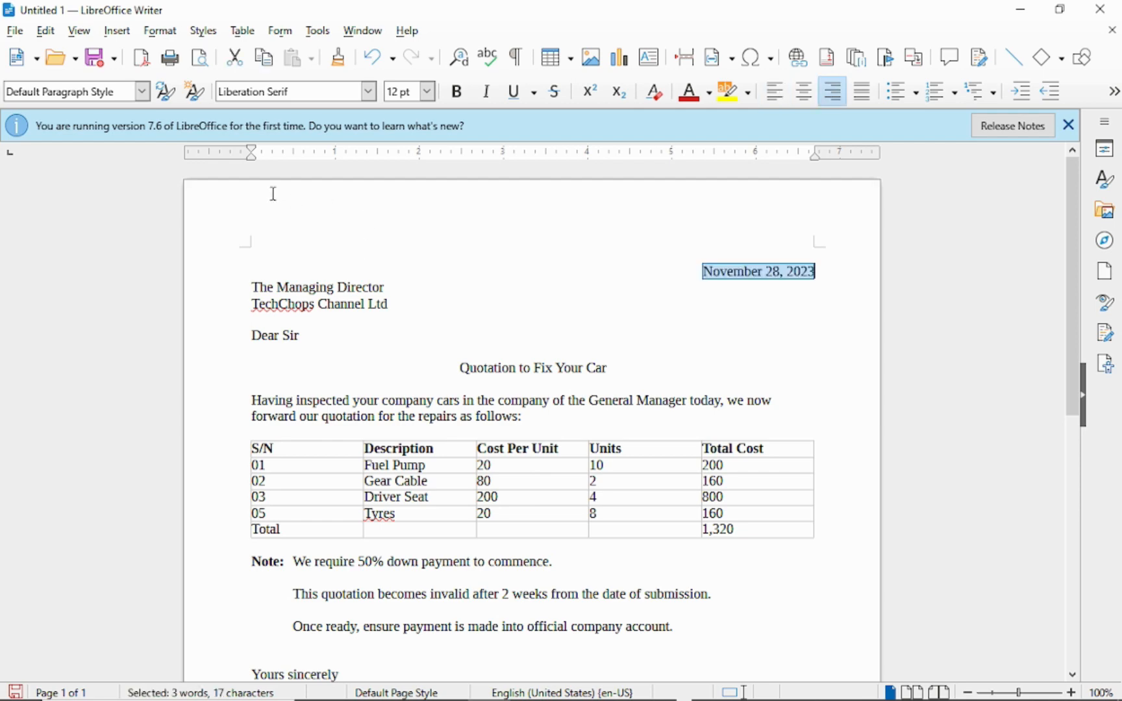
Step: Insert an empty right-aligned line above the date and place the cursor on it
left_click(818, 277)
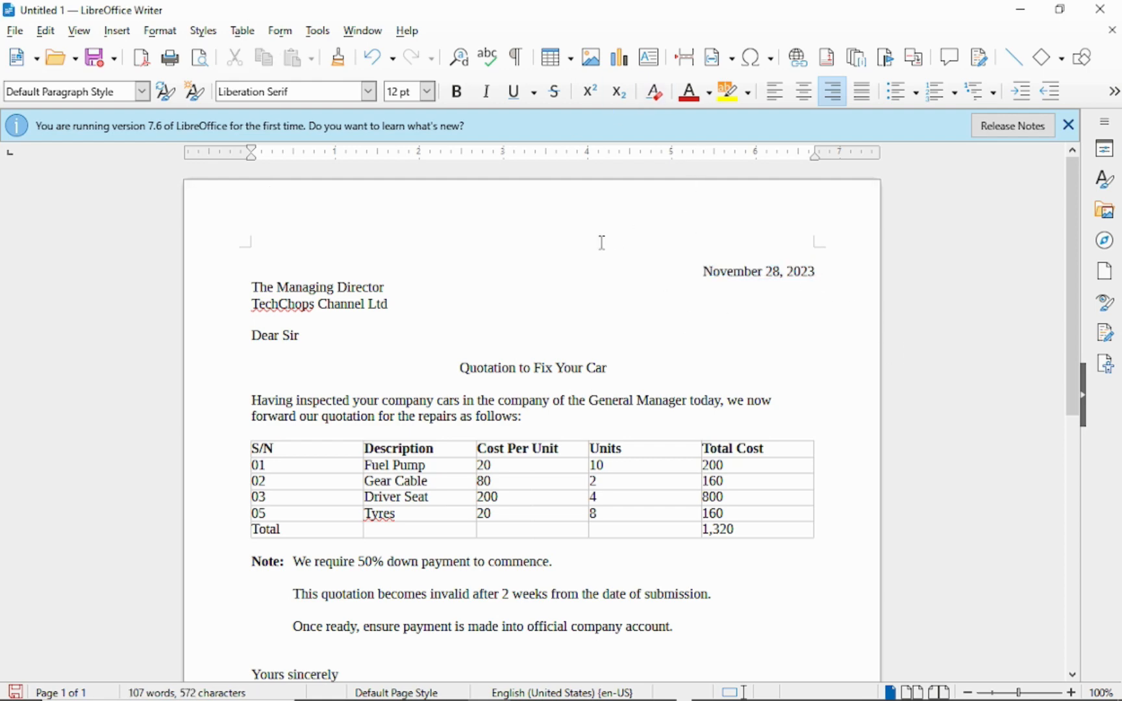
key("Down")
left_click(703, 251)
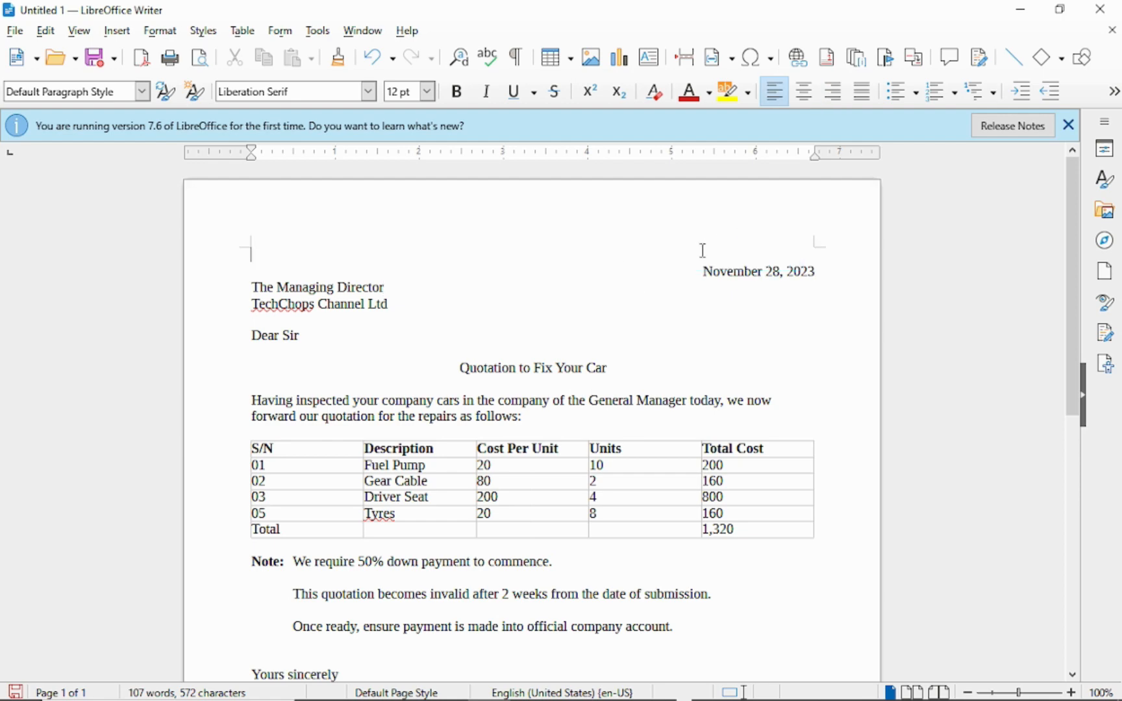
left_click(712, 269)
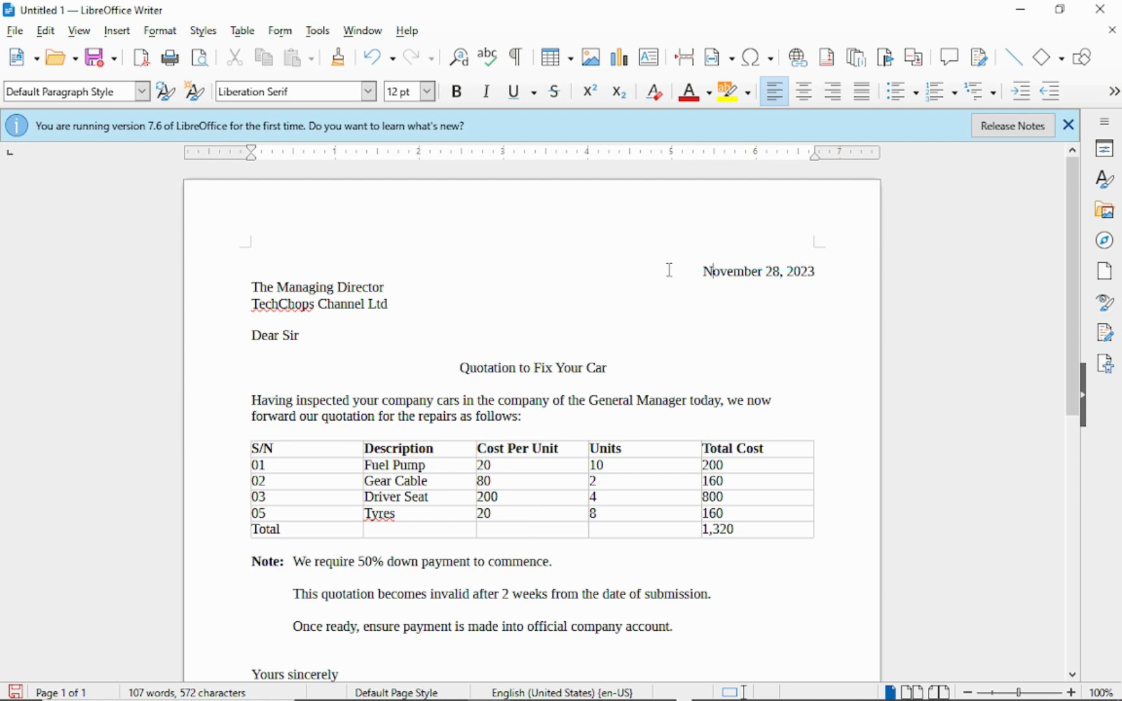
left_click(275, 258)
left_click(696, 270)
key("Return")
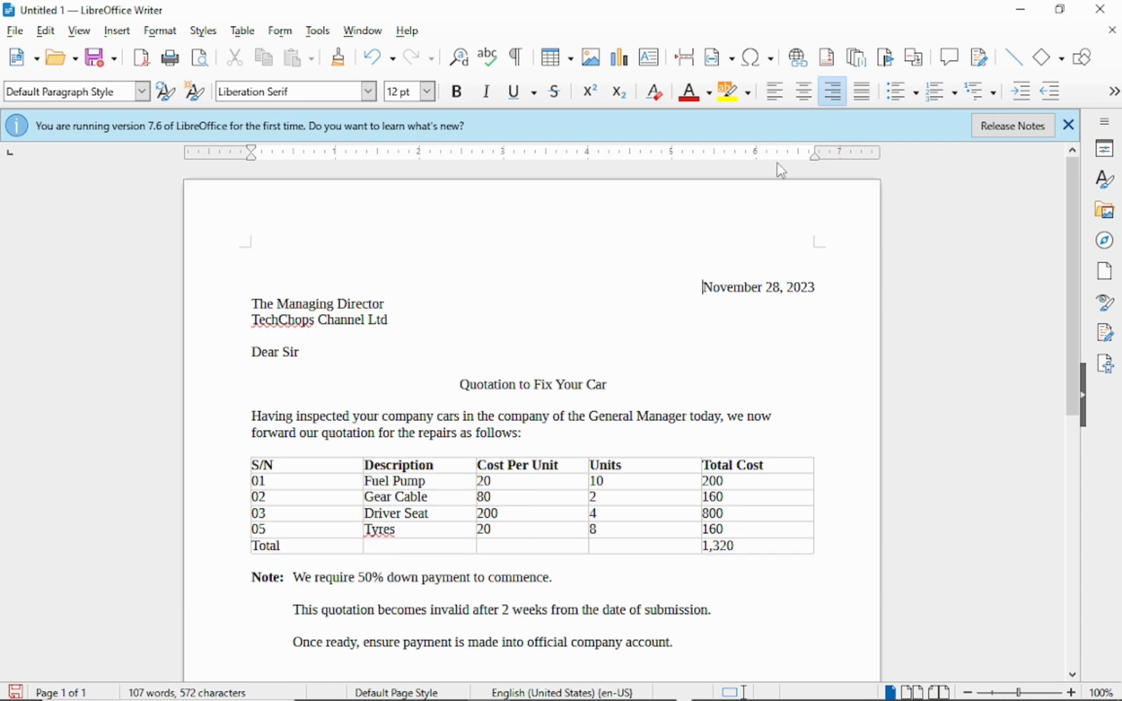
key("Up")
type("Techchops Onlie")
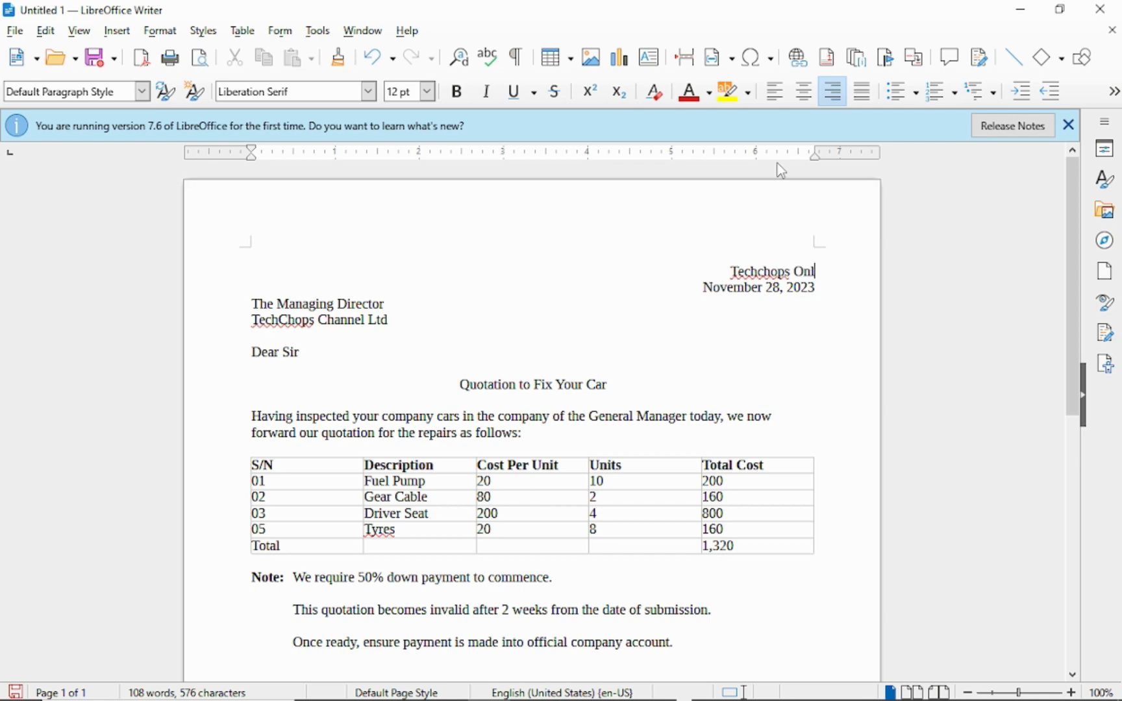
key("BackSpace")
key("BackSpace")
type("ne")
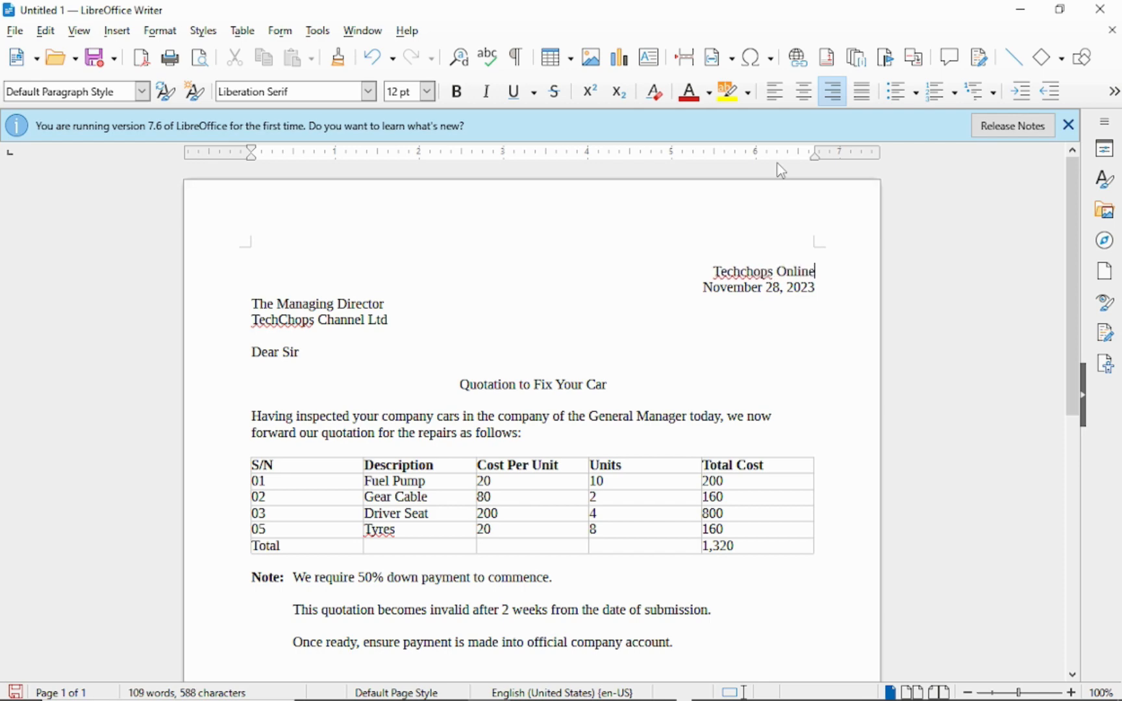
key("Return")
type("Y")
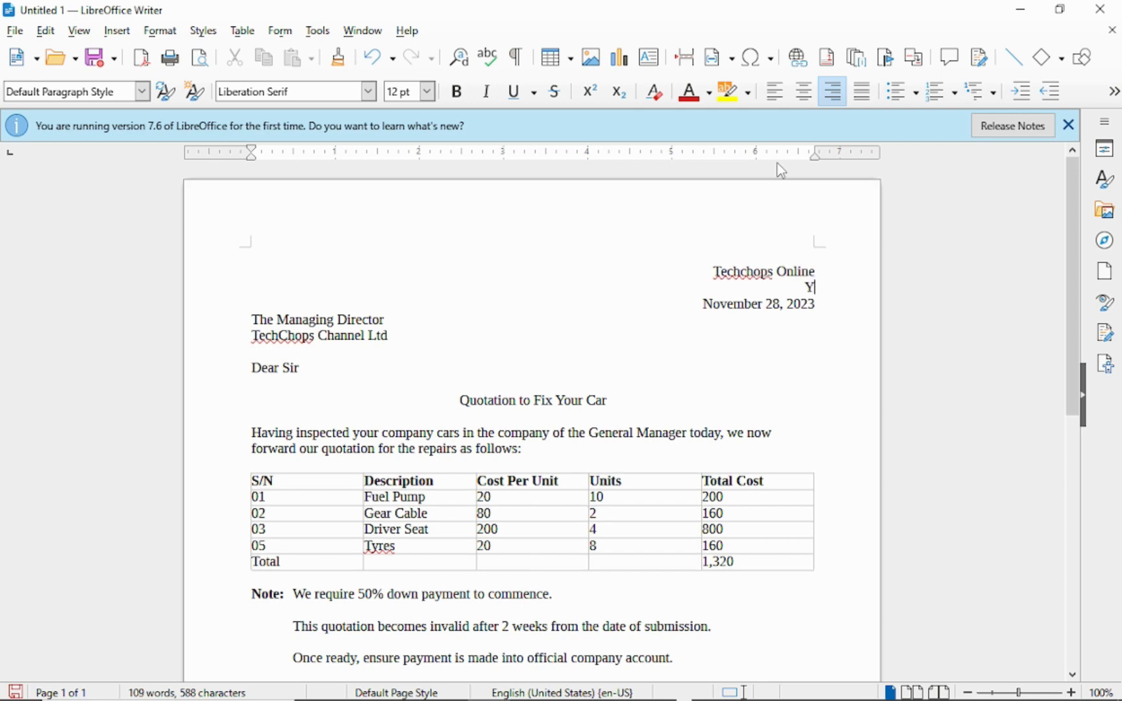
type("outube Channel")
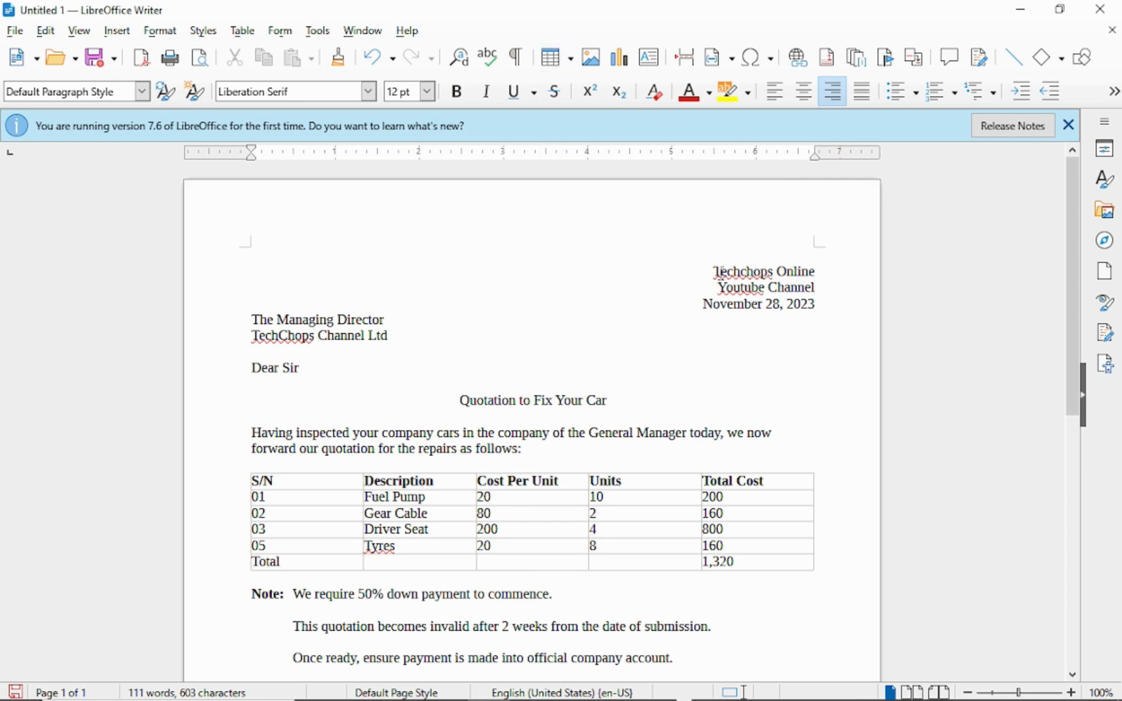
left_click_drag(713, 272, 819, 286)
key("Delete")
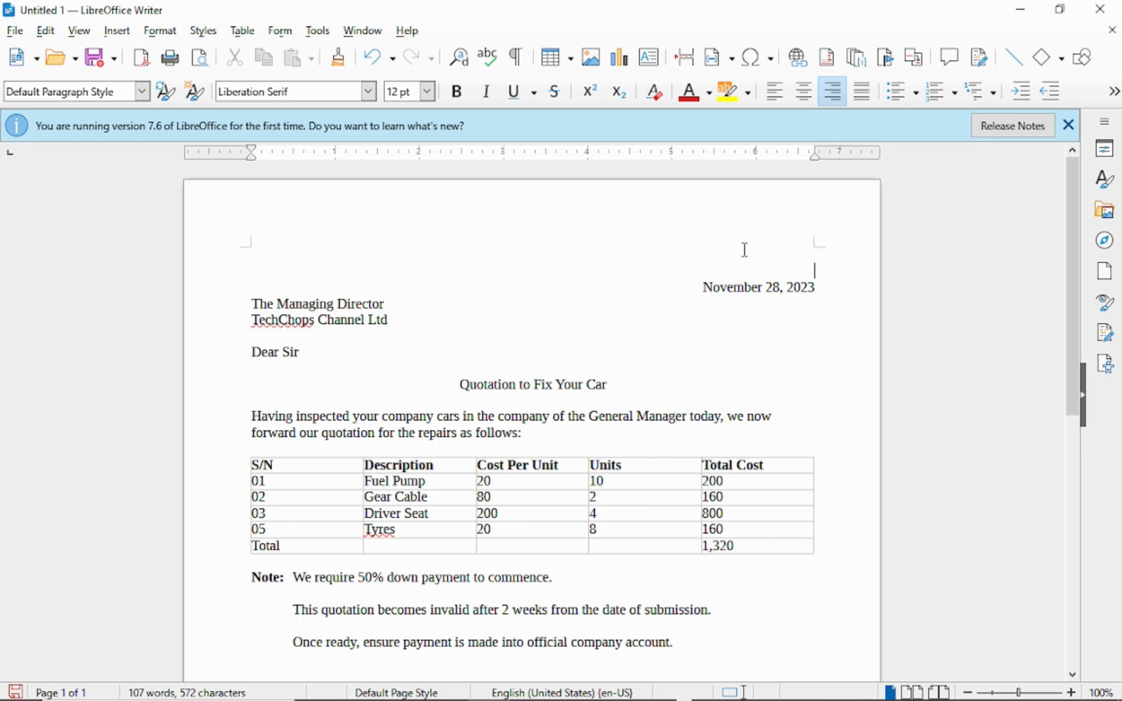
Step: Enter the sender's street address above the date, followed by the lines "Youtube Channel" and "Online"
type("23, Blank Road,")
key("Return")
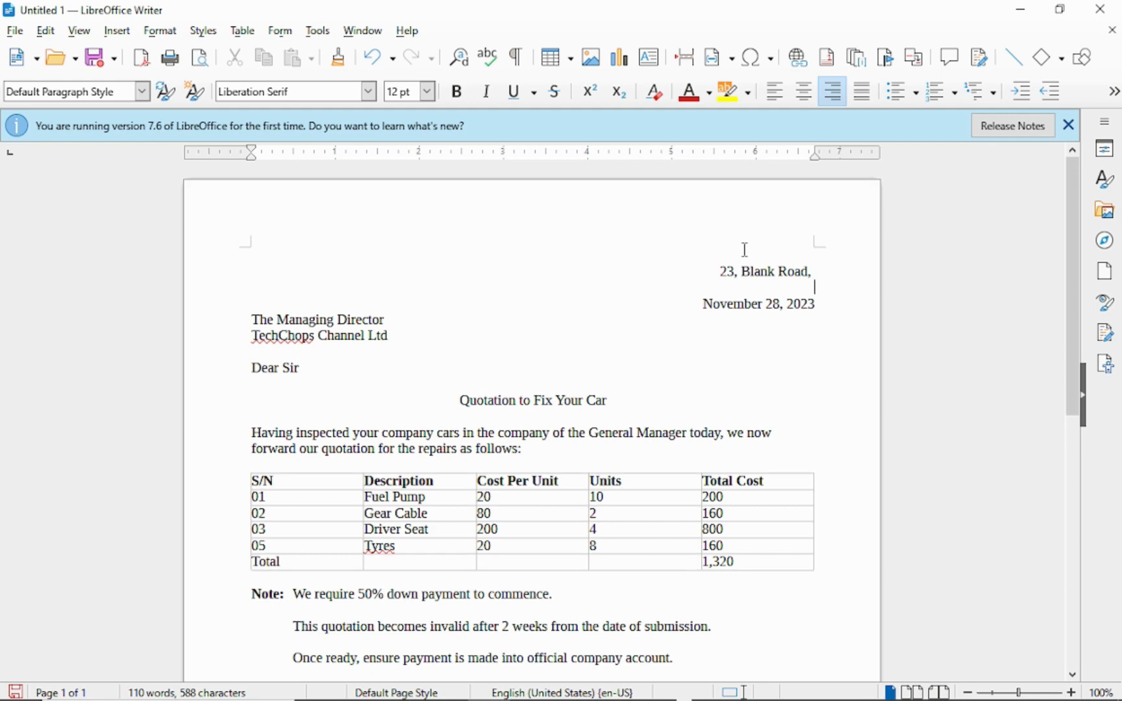
type("Youtube Channel")
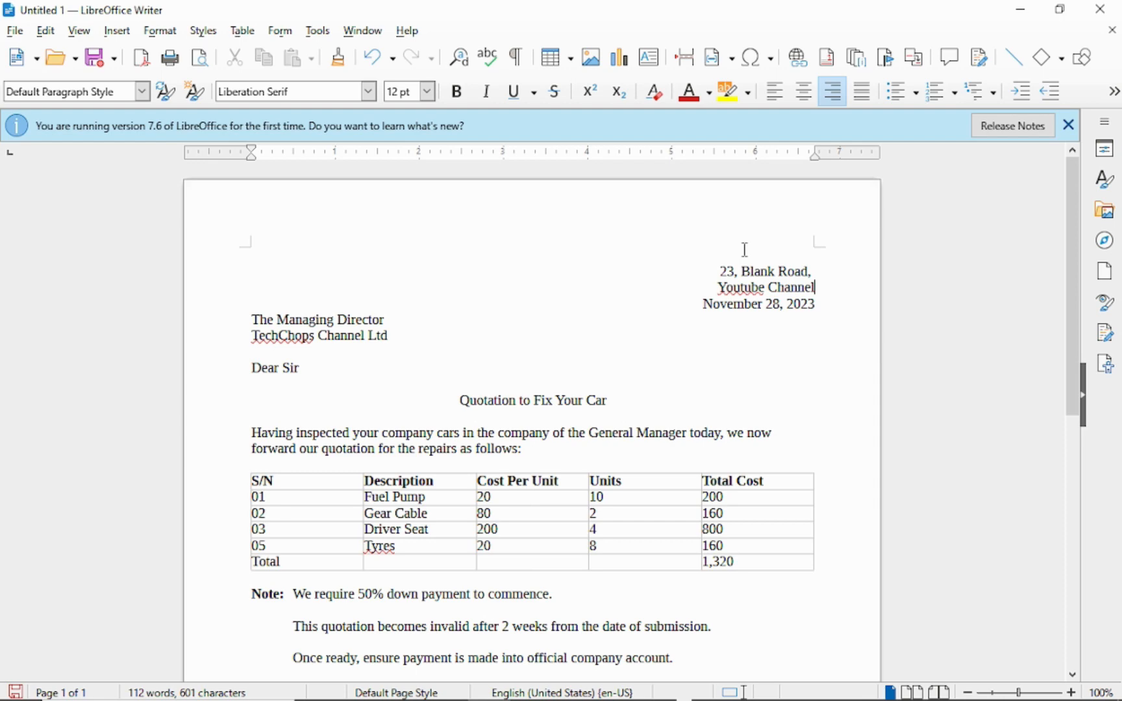
key("Return")
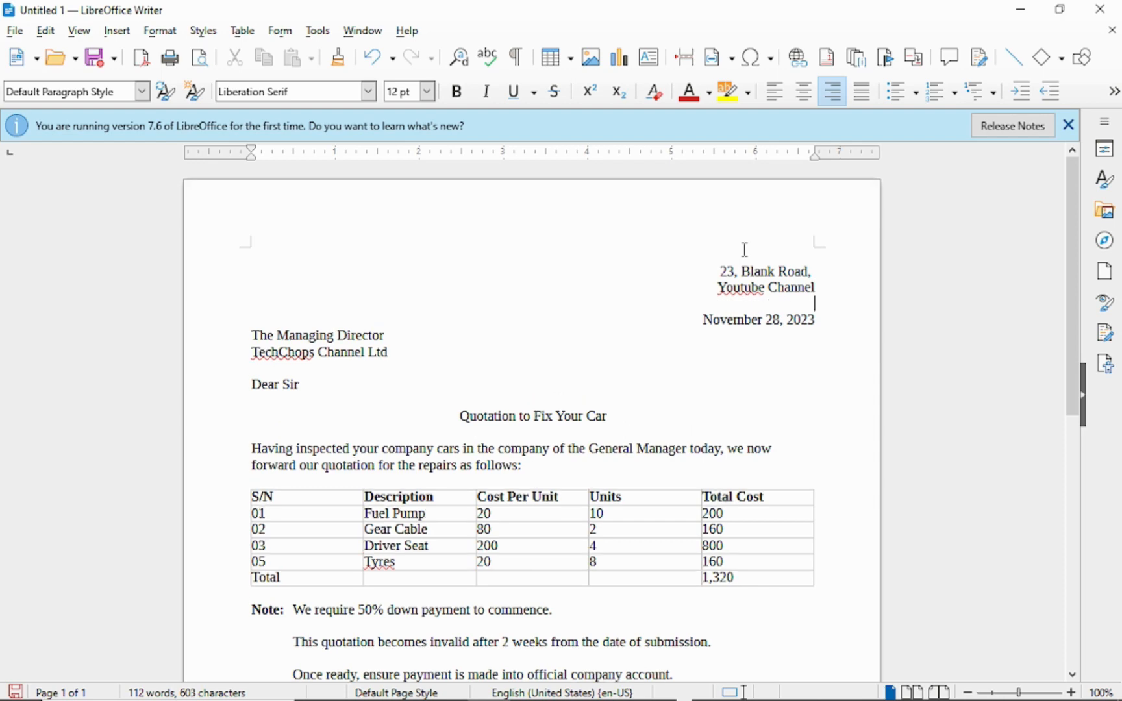
type("Online")
Step: Make the centred subject line "Quotation to Fix Your Car" bold
scroll(496, 248, "down", 6)
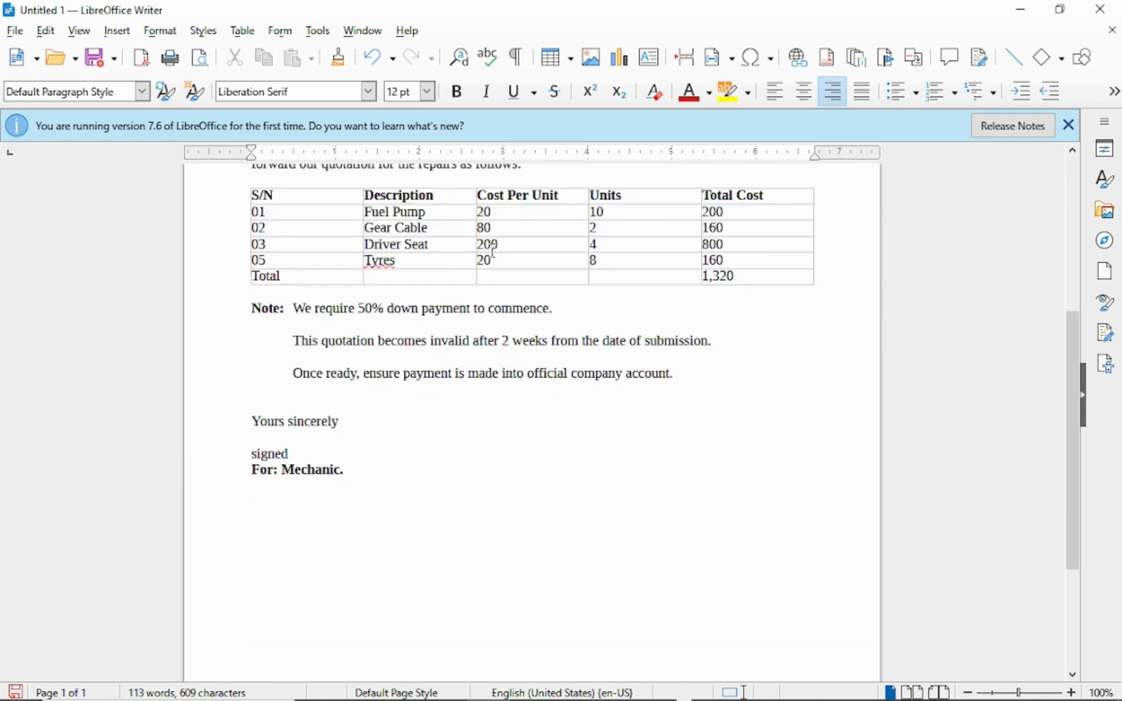
scroll(492, 250, "up", 4)
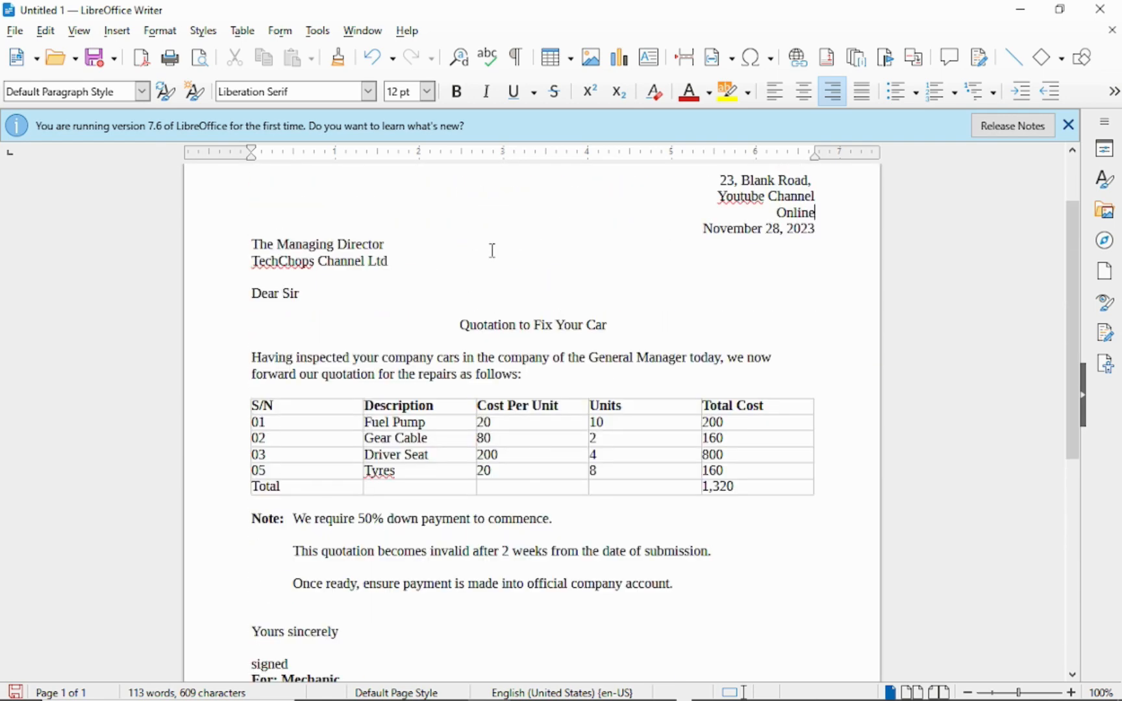
left_click_drag(467, 325, 608, 326)
left_click(462, 330)
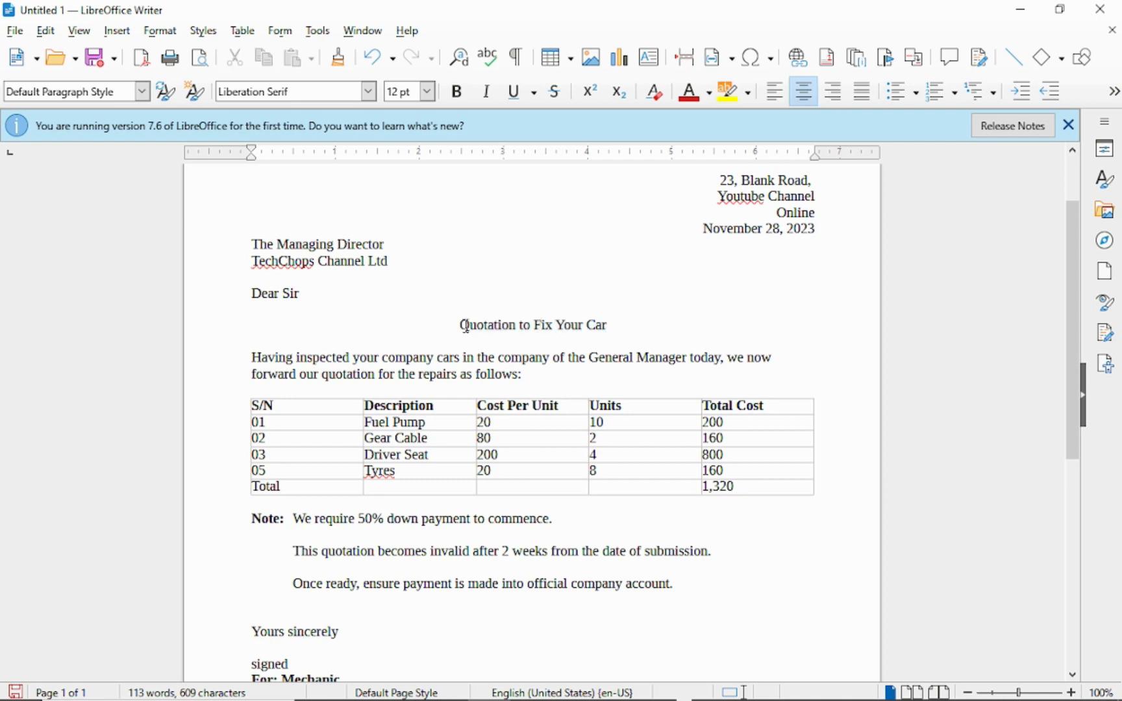
left_click_drag(468, 324, 606, 331)
left_click(523, 310)
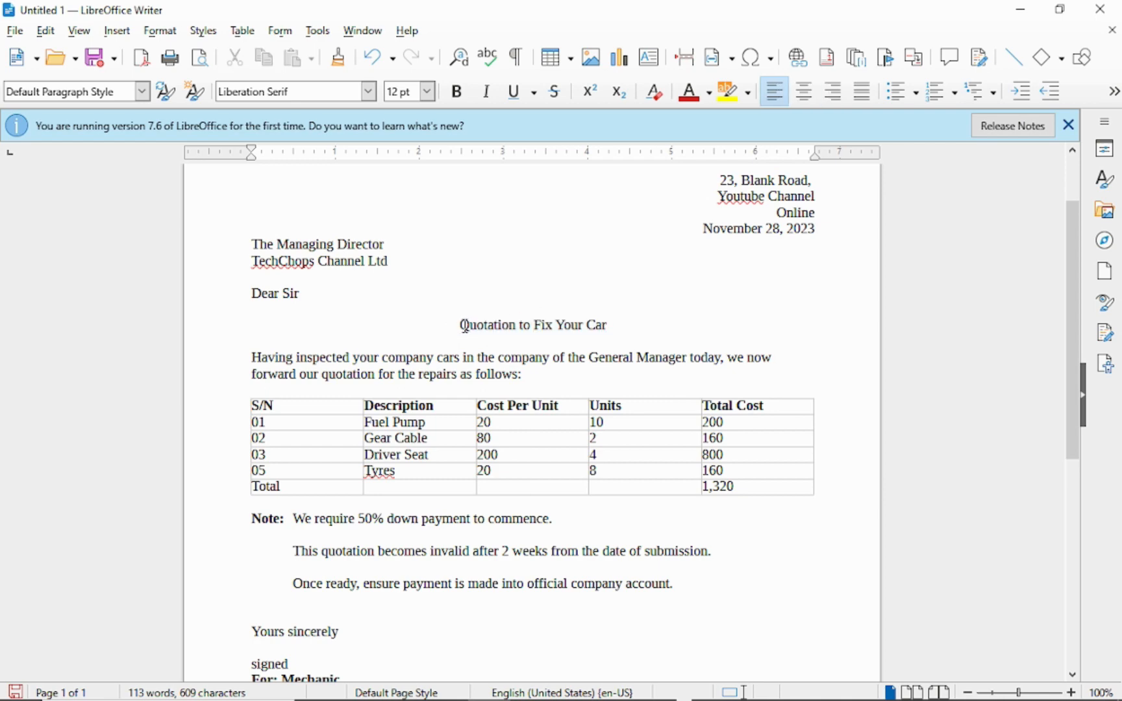
left_click_drag(462, 327, 616, 330)
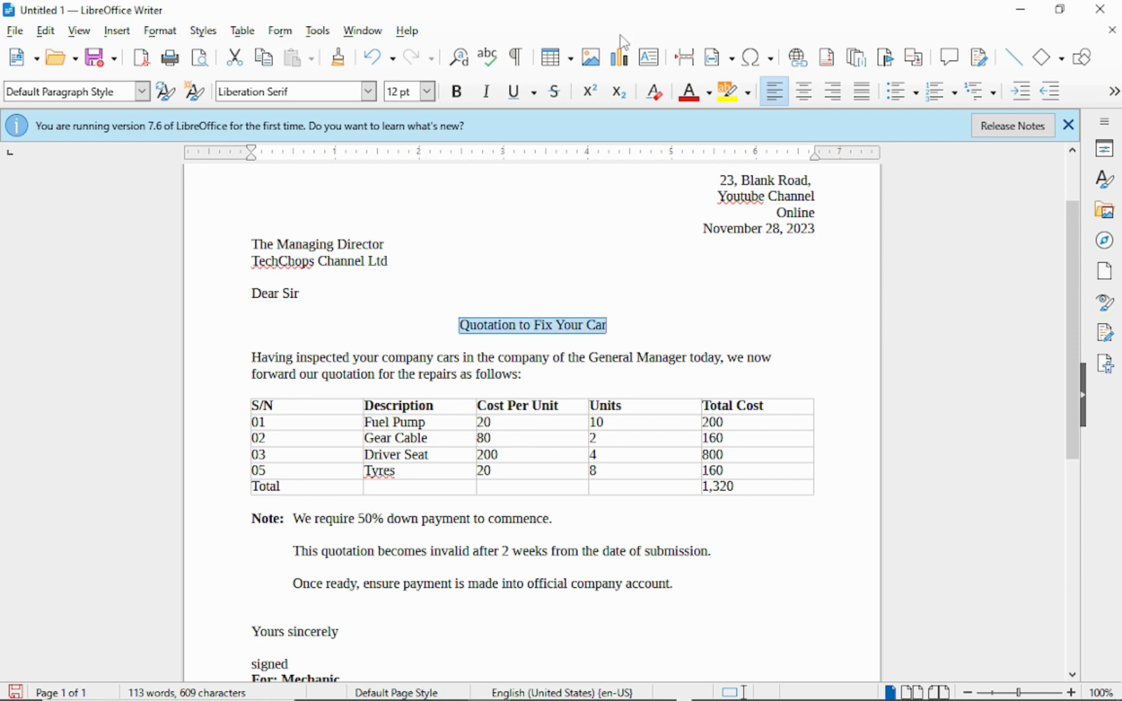
left_click(457, 92)
left_click(547, 303)
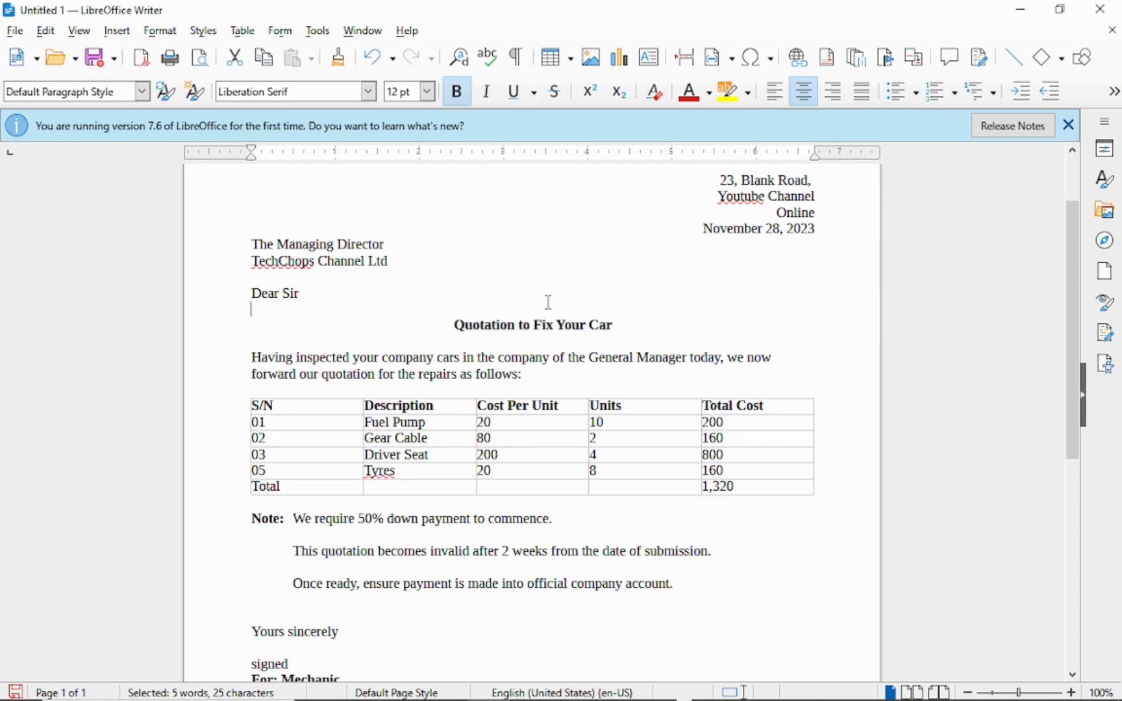
scroll(394, 431, "down", 3)
scroll(394, 431, "up", 3)
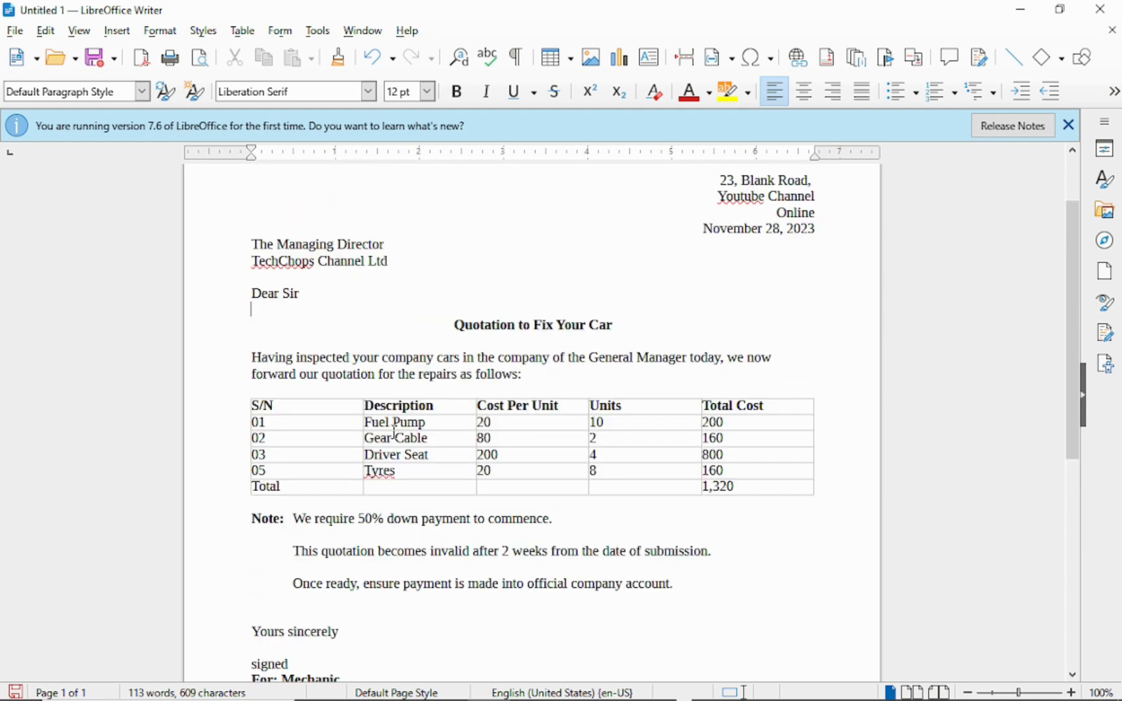
scroll(395, 431, "down", 1)
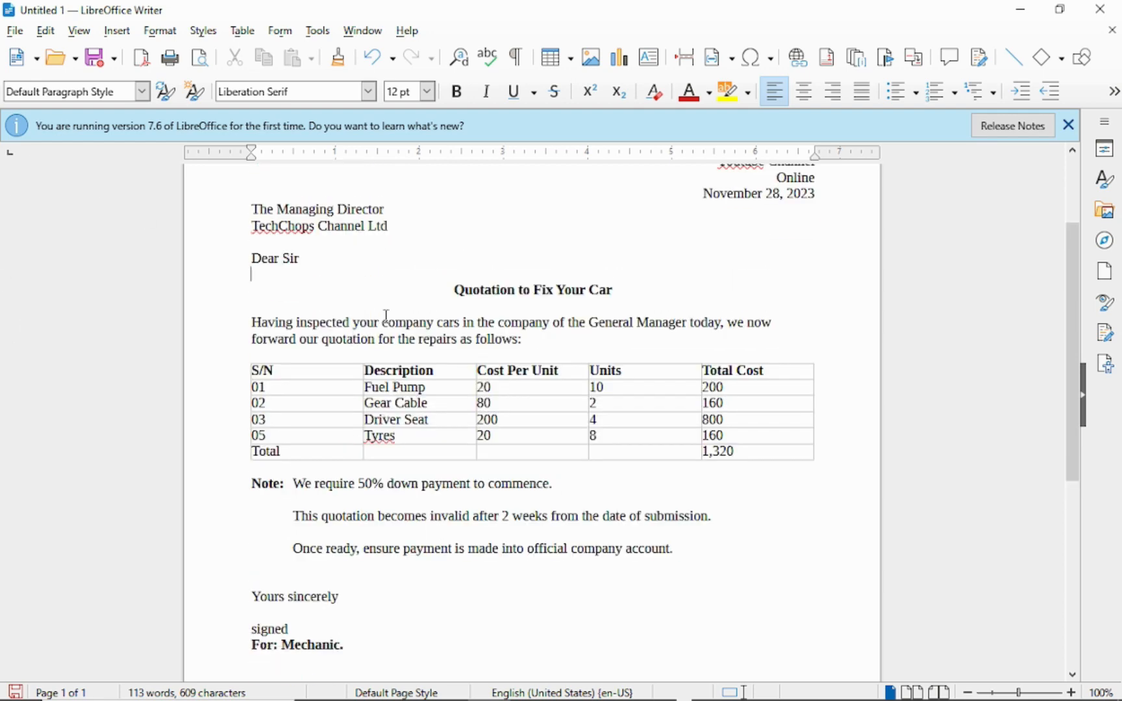
scroll(537, 293, "down", 10)
scroll(536, 293, "up", 14)
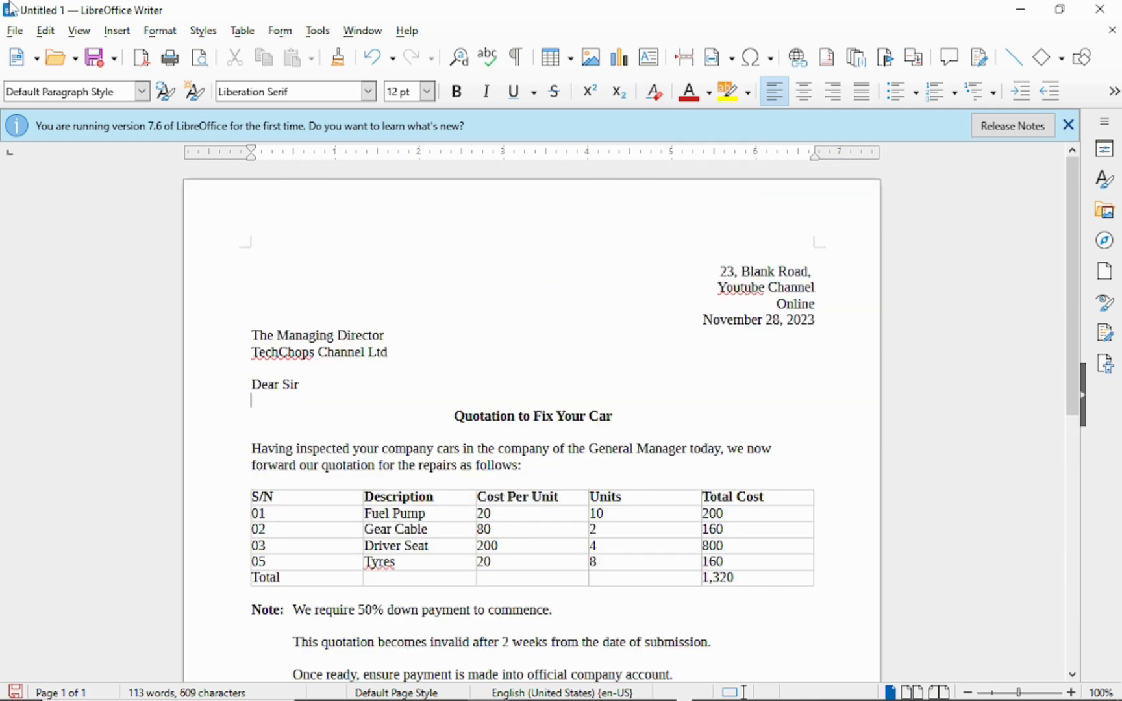
Step: Start saving the letter under a new name, create a folder named "Libre Docs" in Documents and open it
left_click(16, 31)
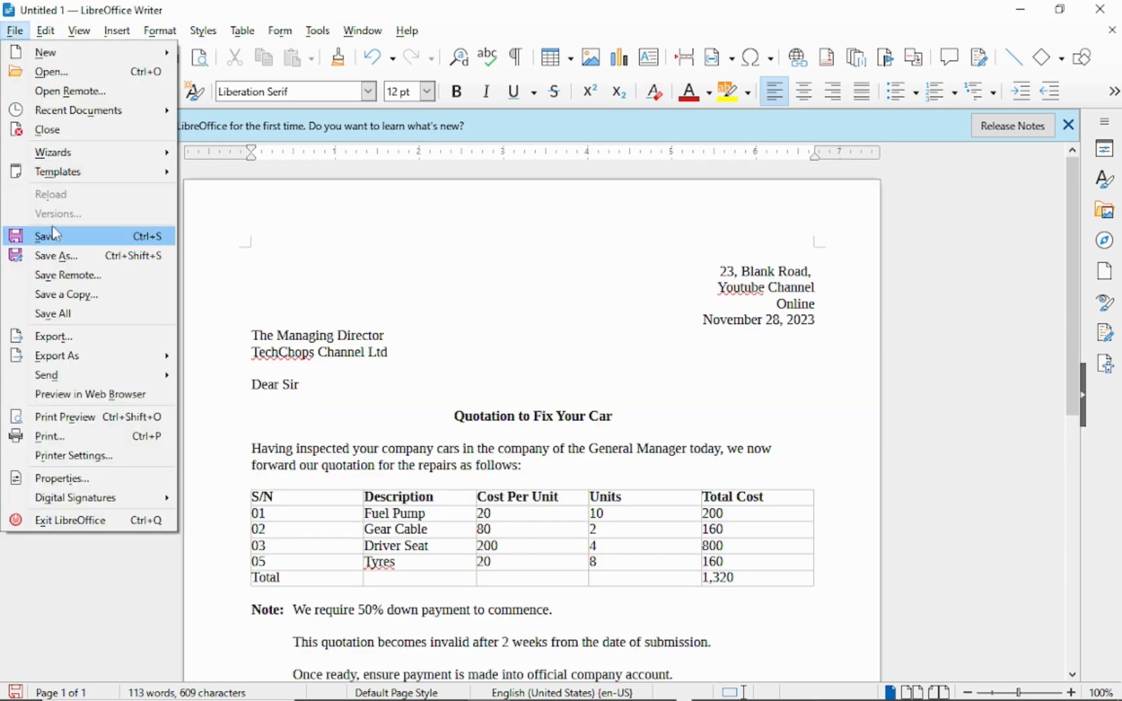
left_click(85, 261)
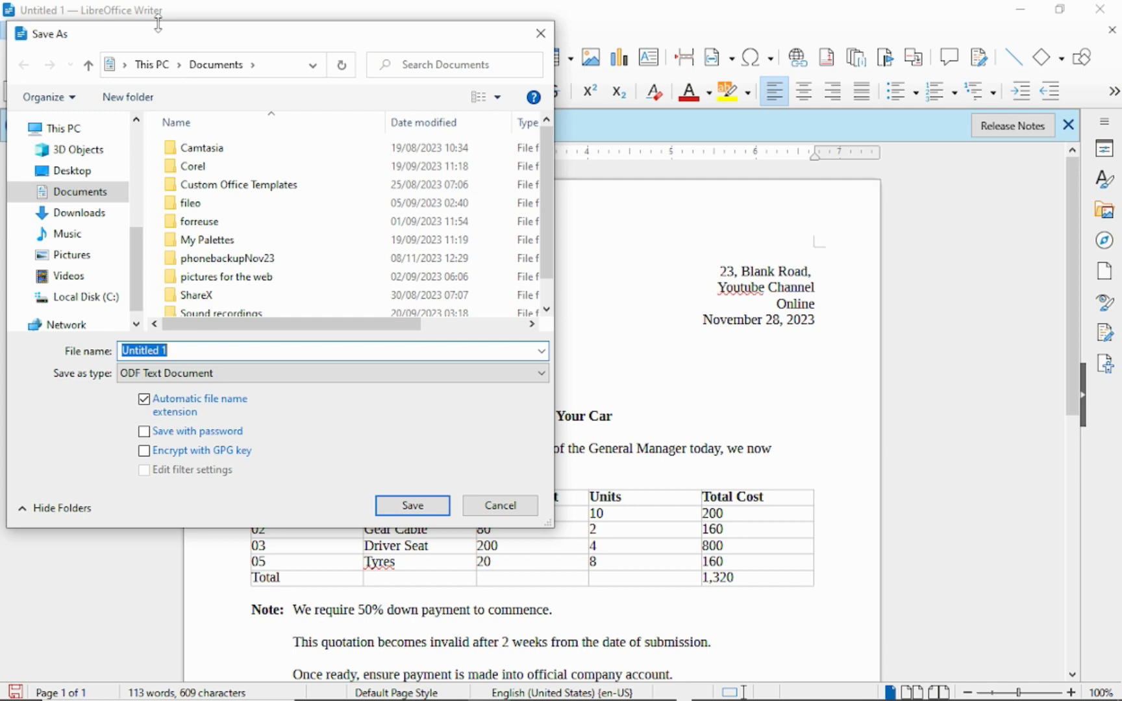
left_click_drag(295, 33, 478, 34)
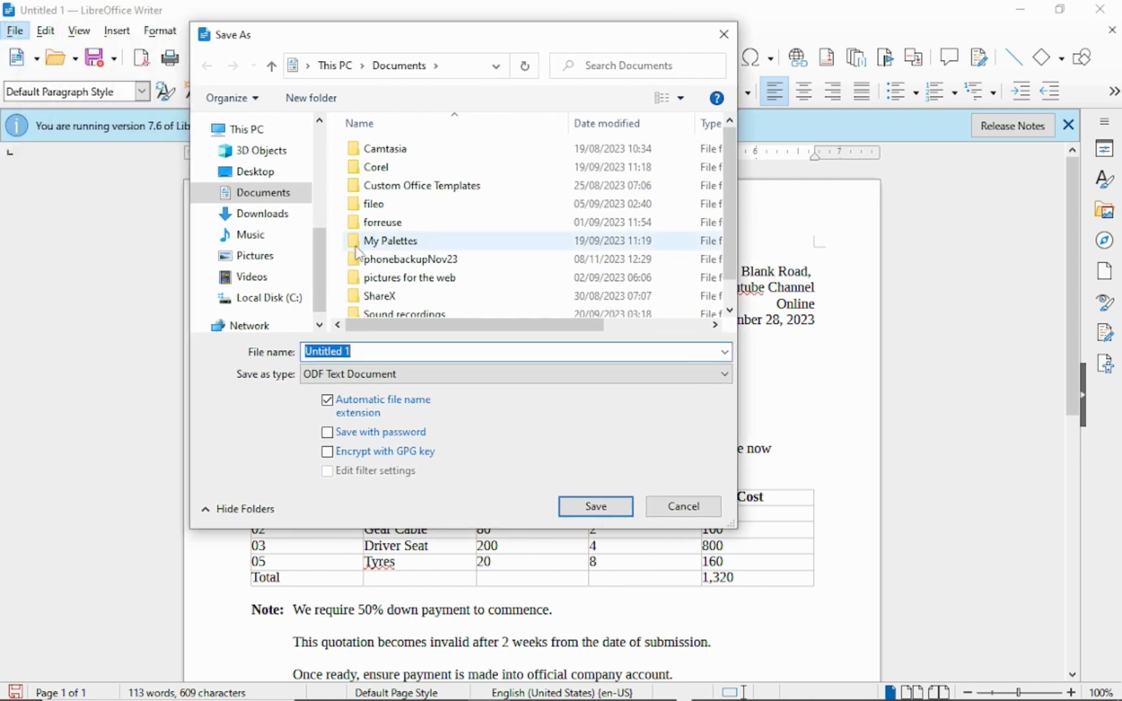
left_click(317, 101)
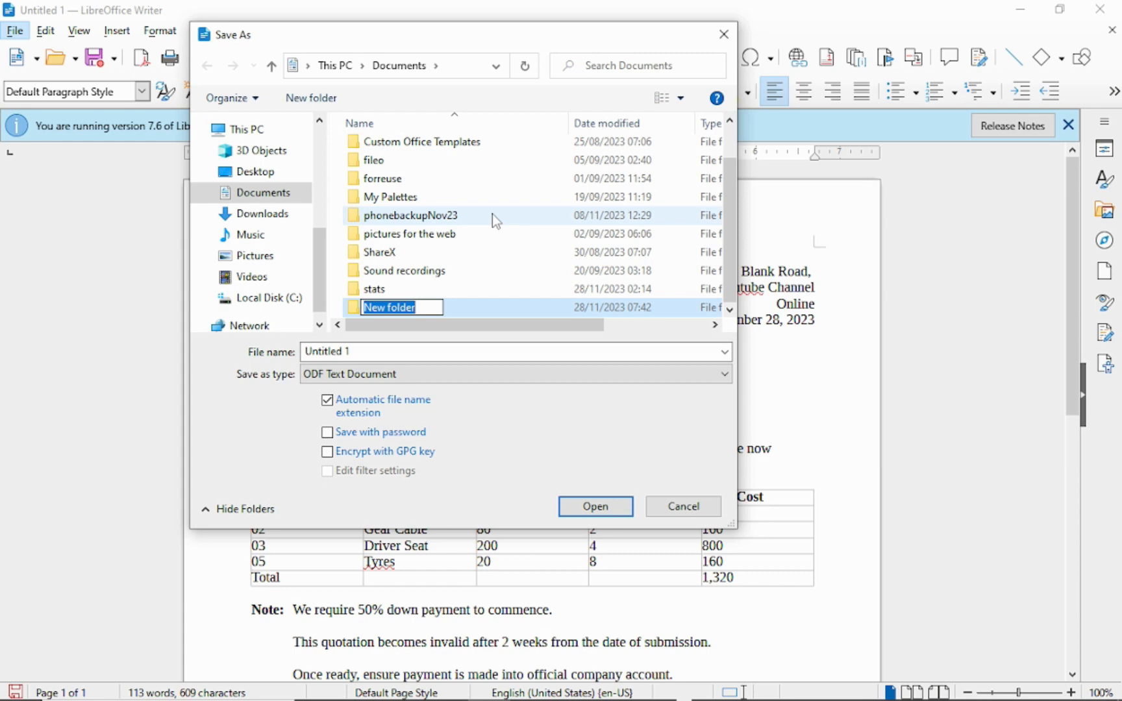
type("Libr")
type("e")
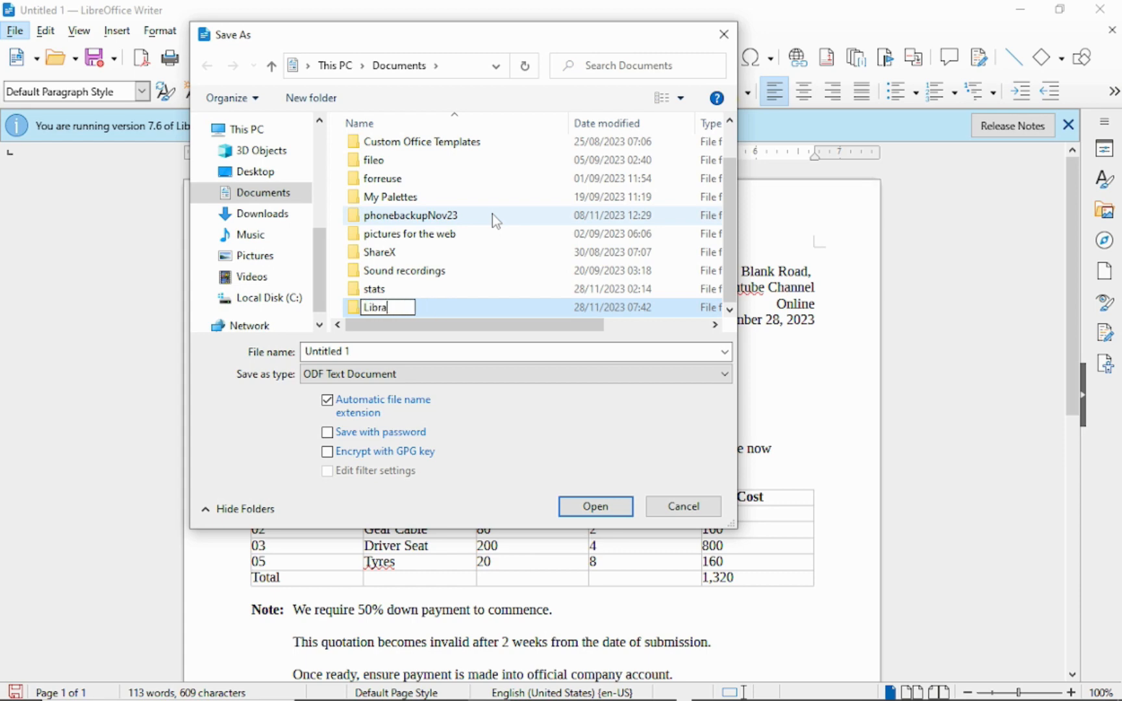
type(" Docs")
key("Return")
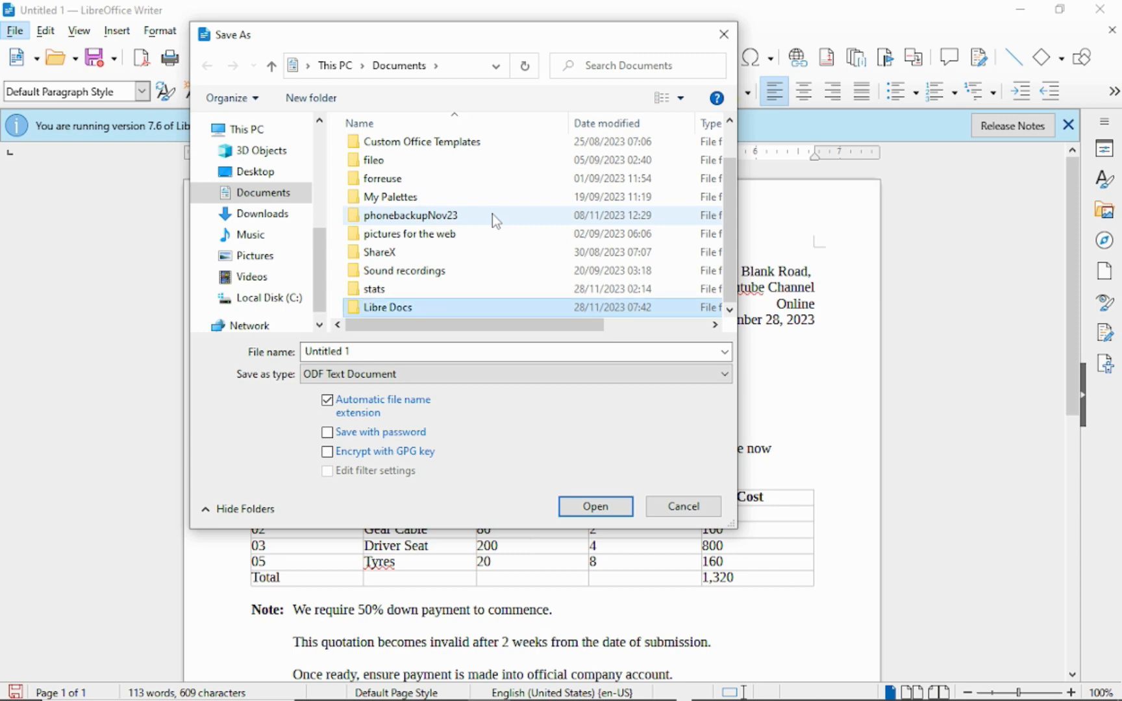
double_click(421, 310)
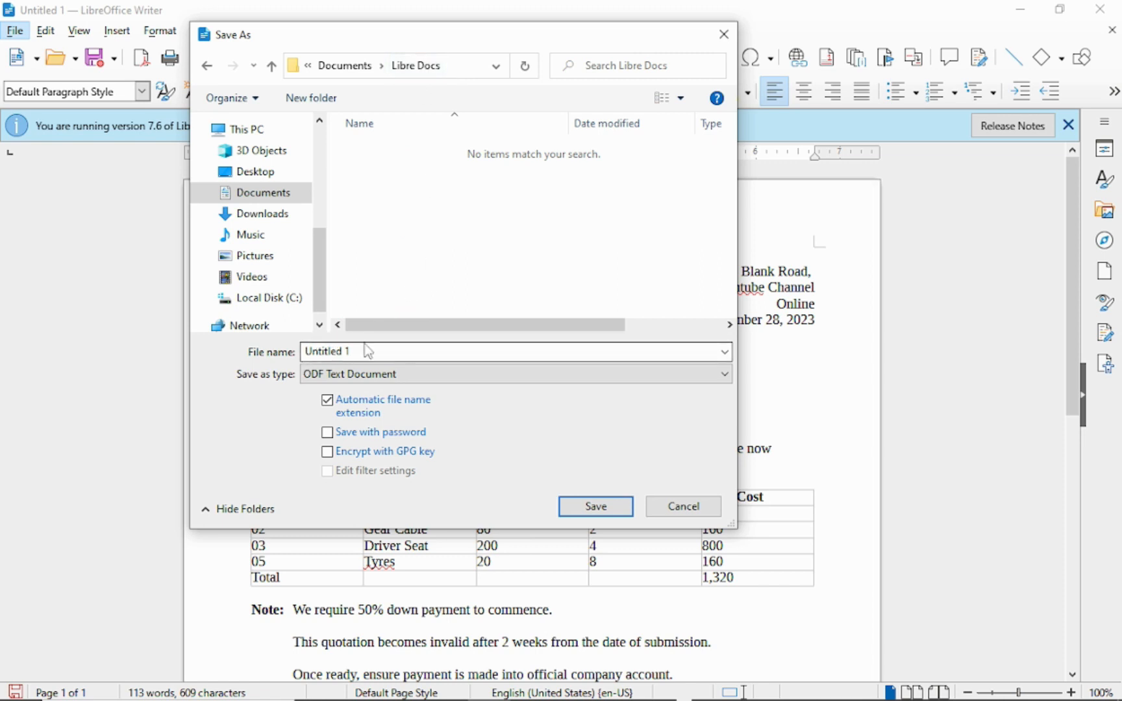
Step: Name the file "First File in Libre Office Writer Document"
left_click_drag(368, 351, 272, 352)
type("F")
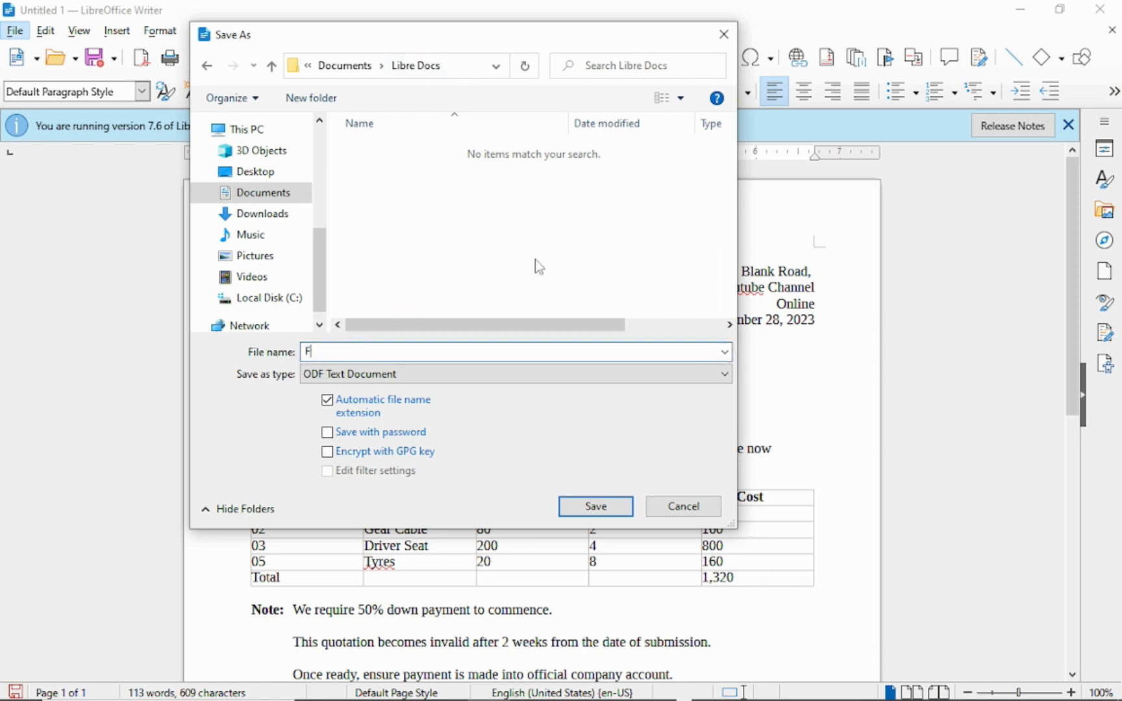
type("irst File in Libre Office ")
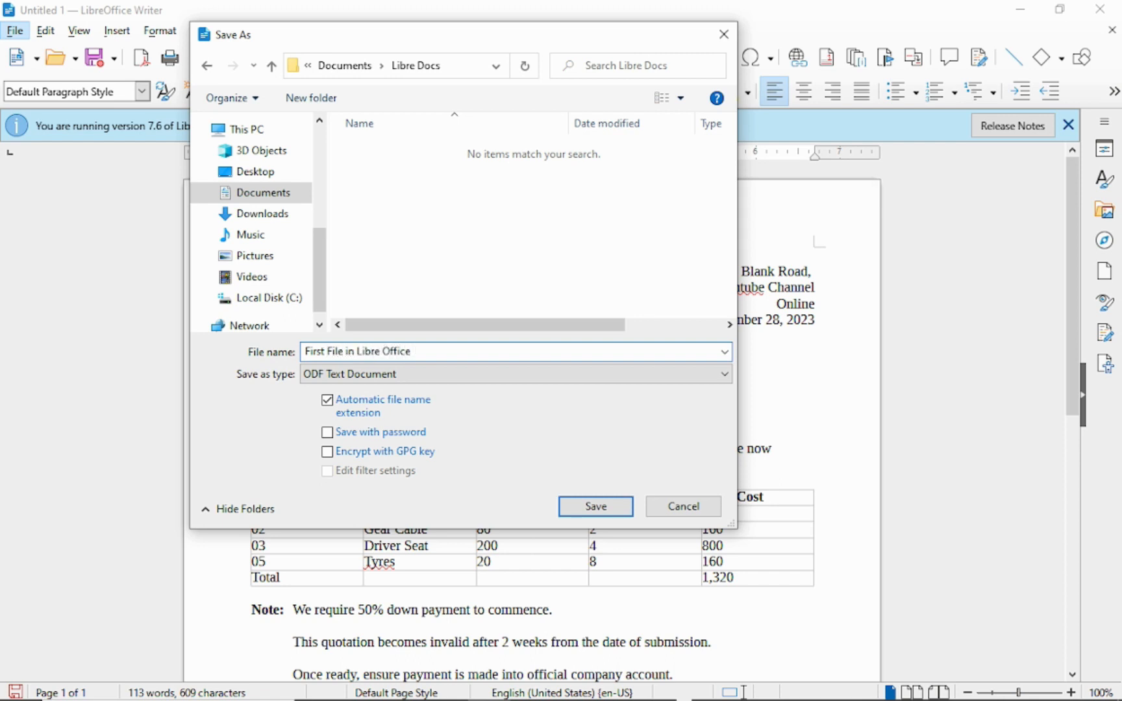
type("Writer Document")
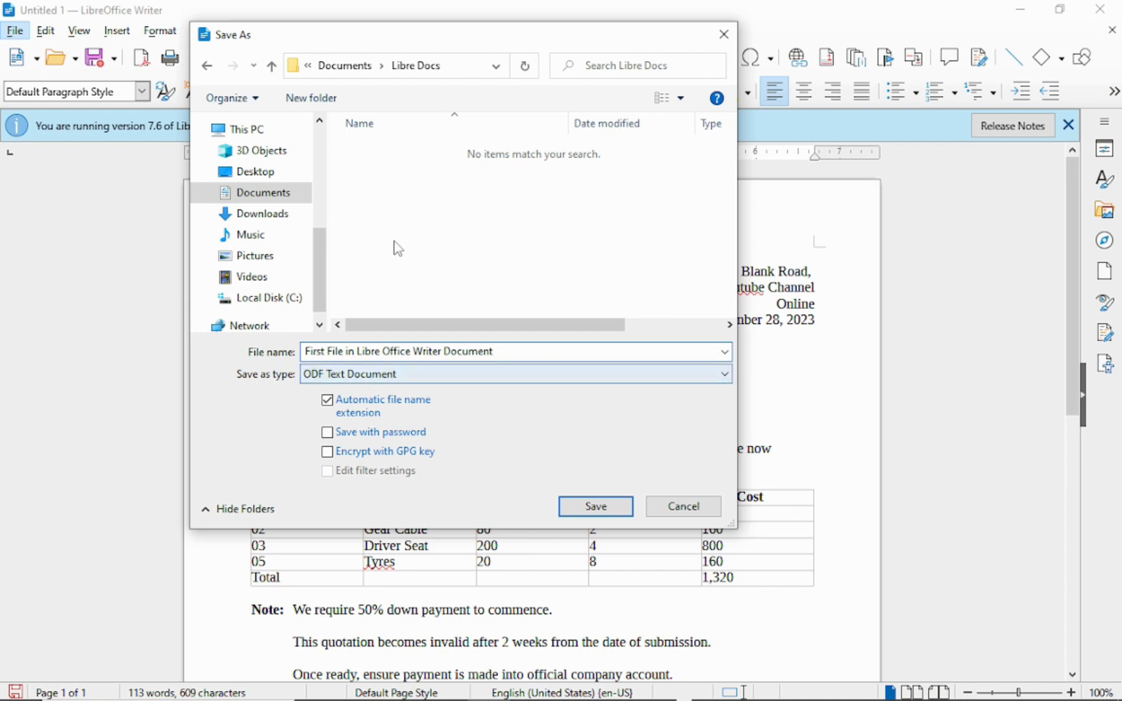
left_click_drag(484, 45, 612, 103)
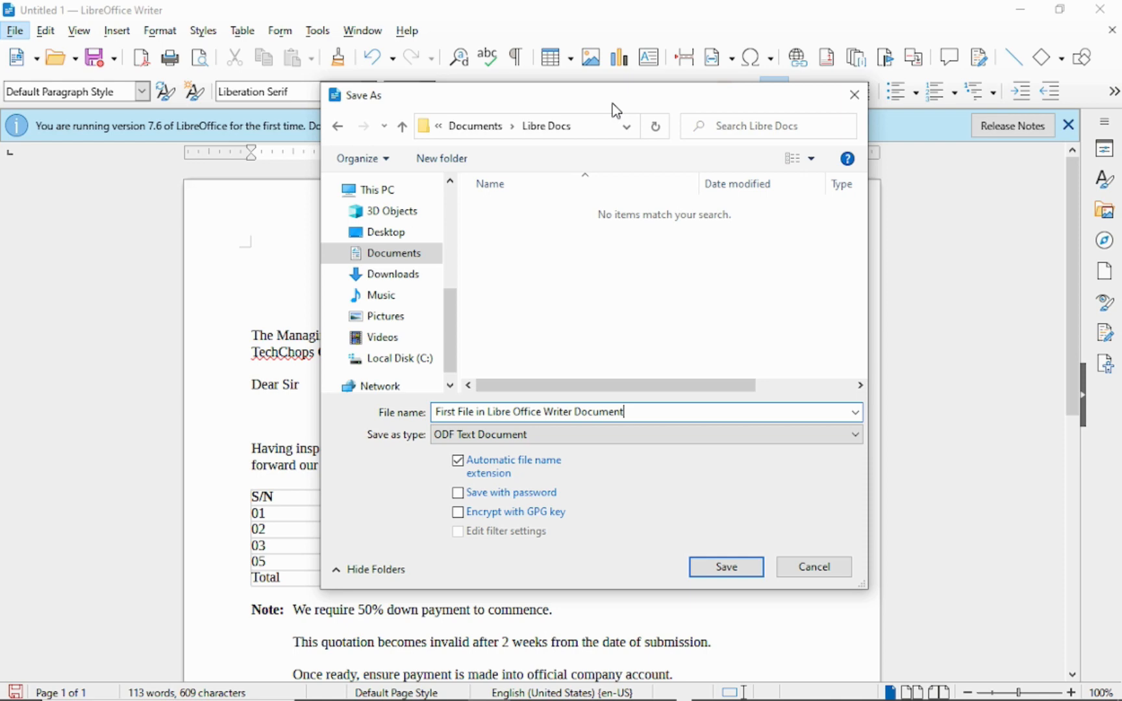
mouse_move(616, 110)
left_mouse_down()
mouse_move(528, 148)
mouse_move(643, 83)
mouse_move(618, 135)
left_mouse_up()
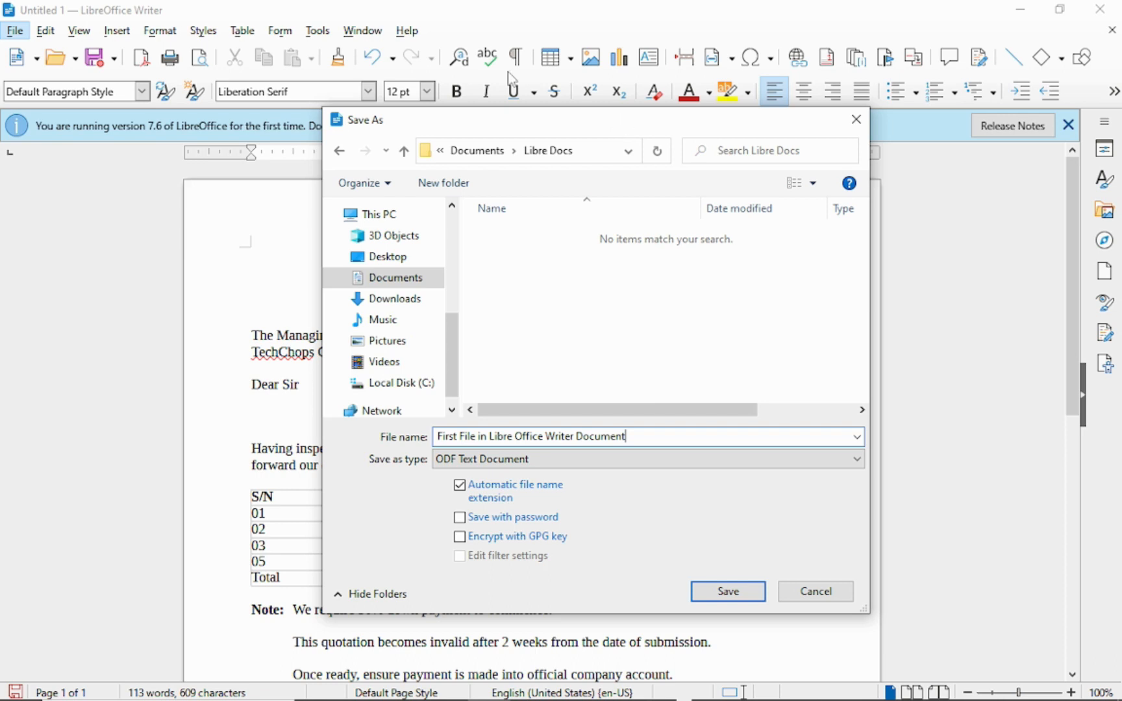
left_click_drag(560, 123, 564, 92)
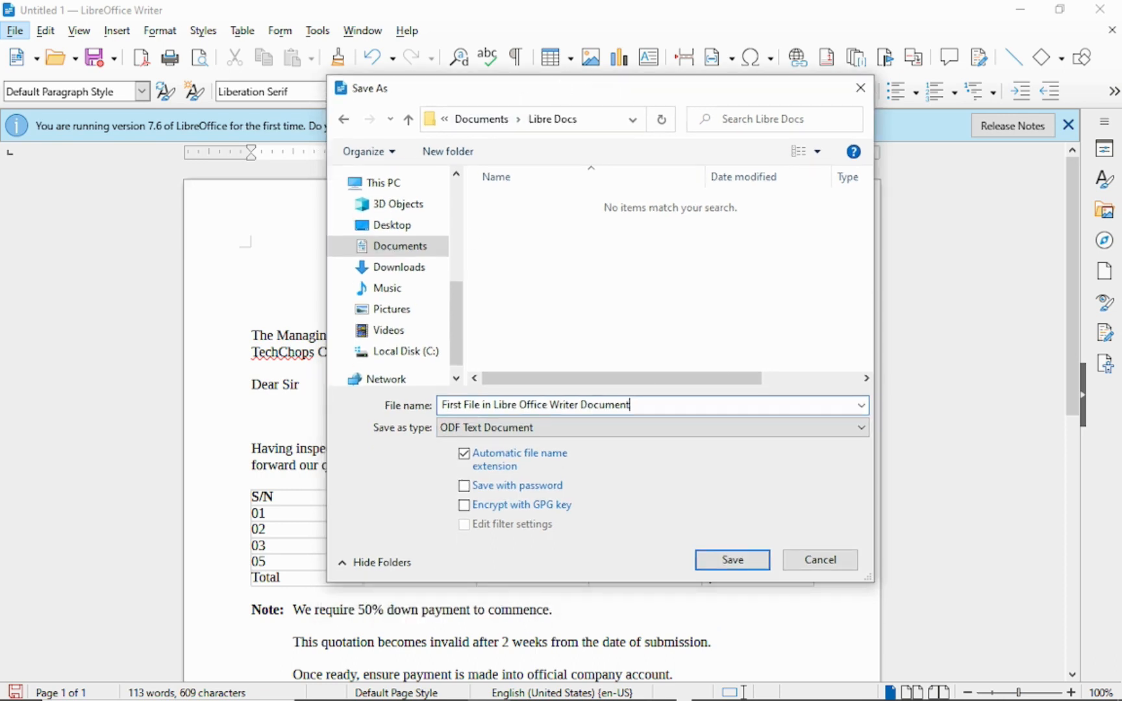
Step: Save the letter as a Word 2010–365 Document, keeping the Word format instead of ODF
left_click(531, 429)
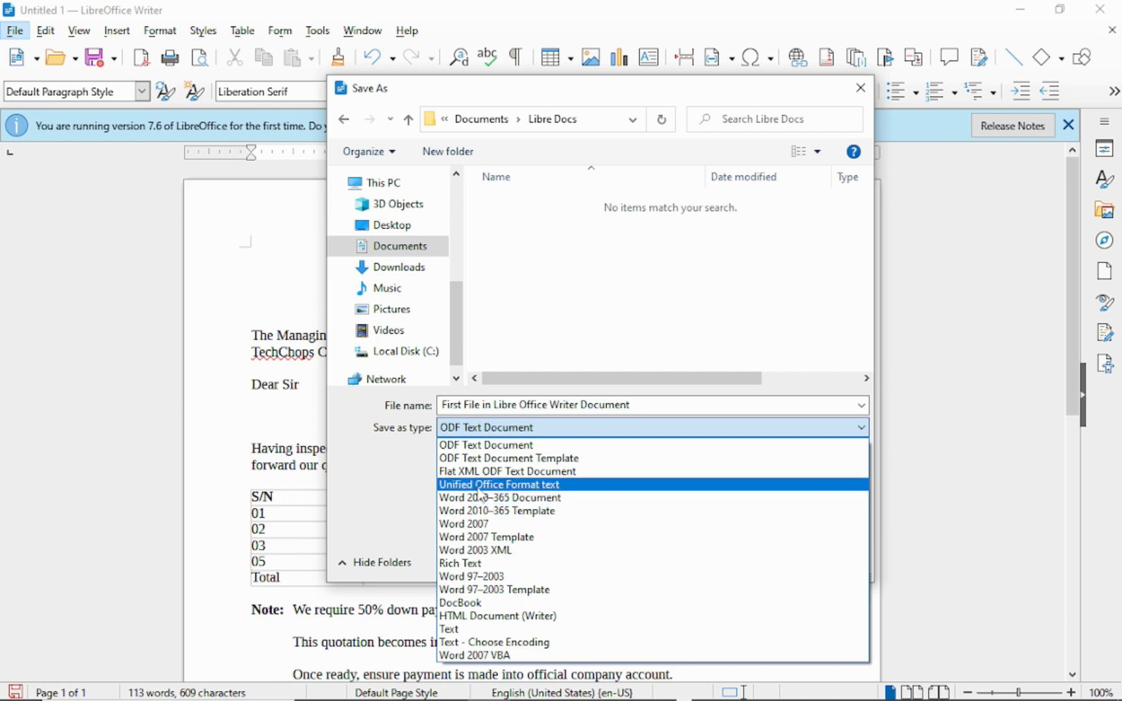
left_click(503, 498)
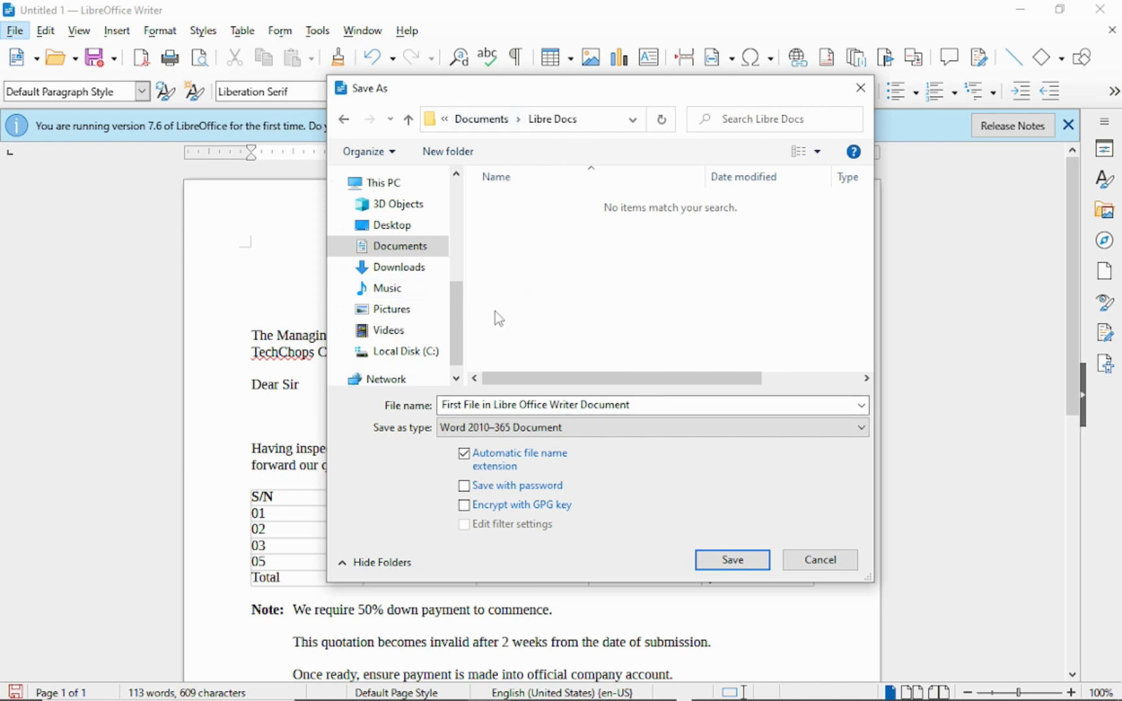
left_click(579, 403)
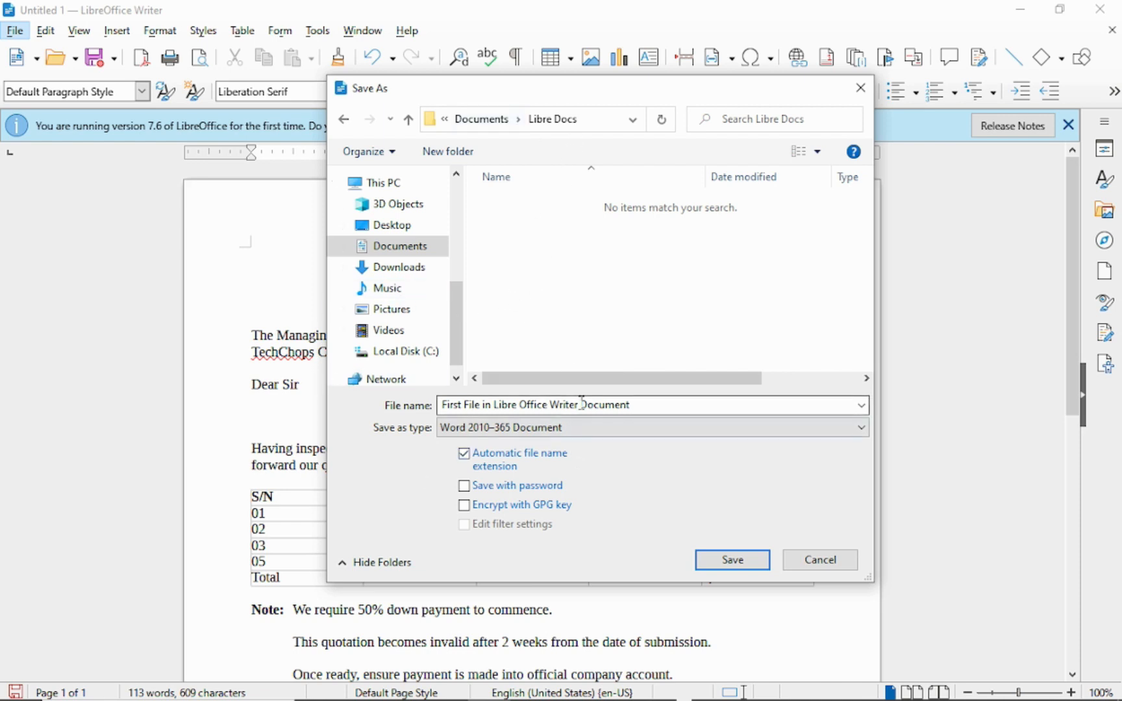
key("ctrl+a")
left_click(739, 561)
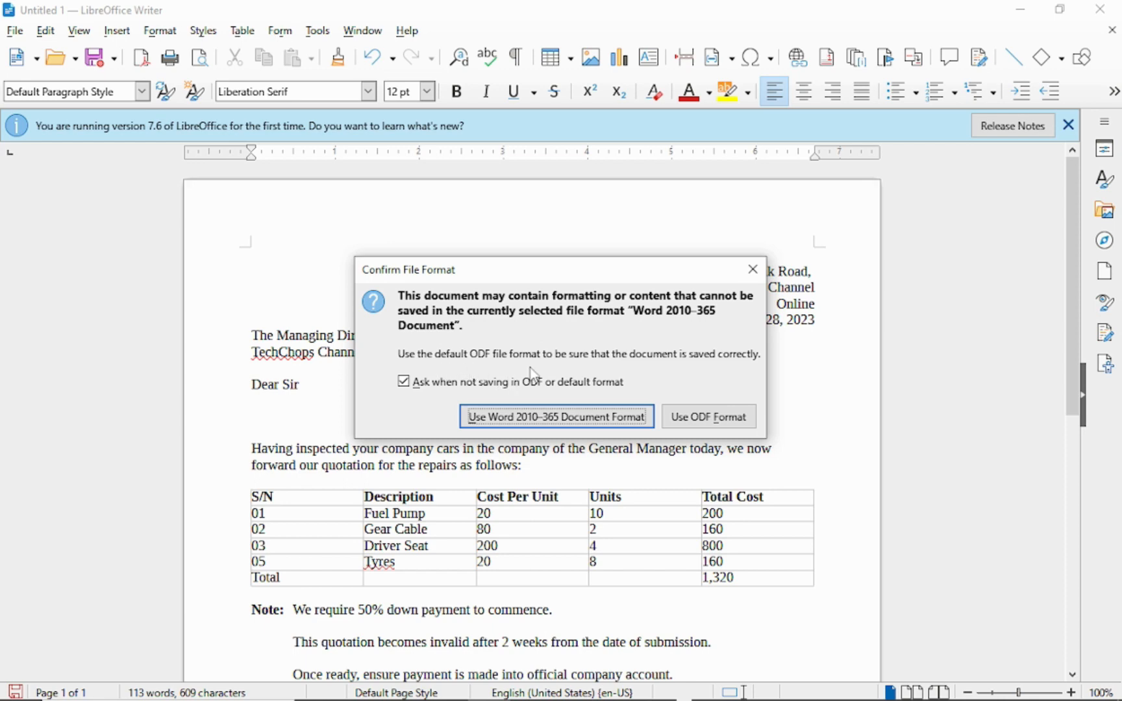
left_click(556, 416)
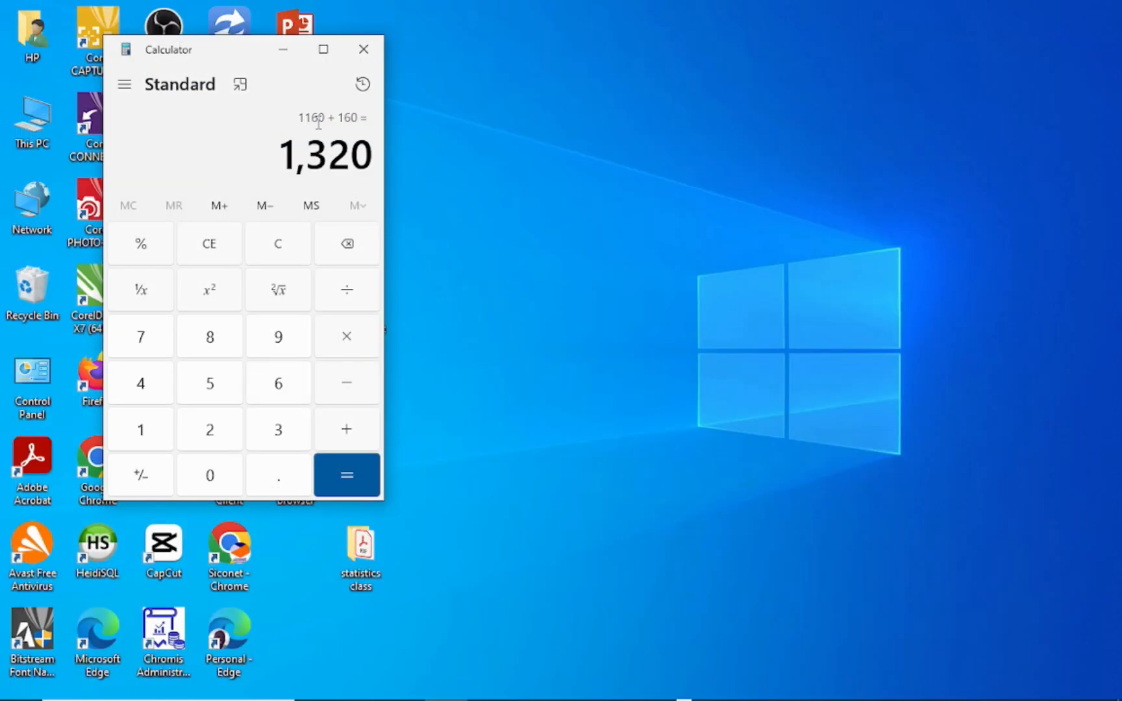
Step: Close the calculator, then start Microsoft Word with a blank document
left_click(363, 49)
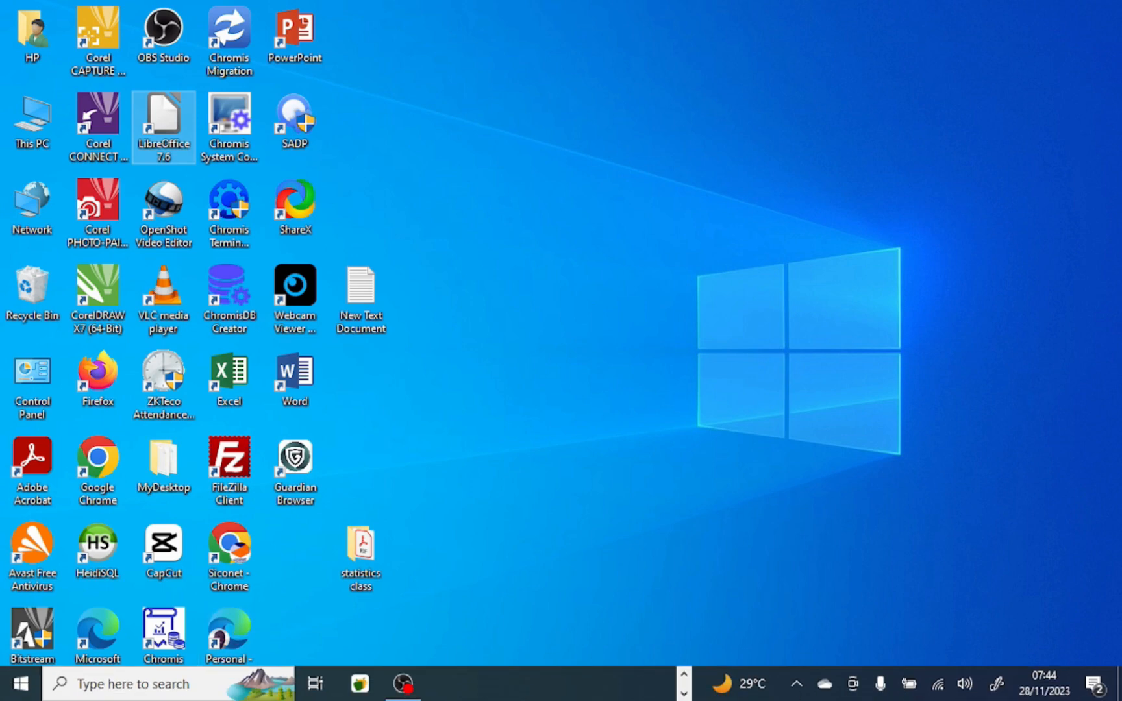
left_click(683, 674)
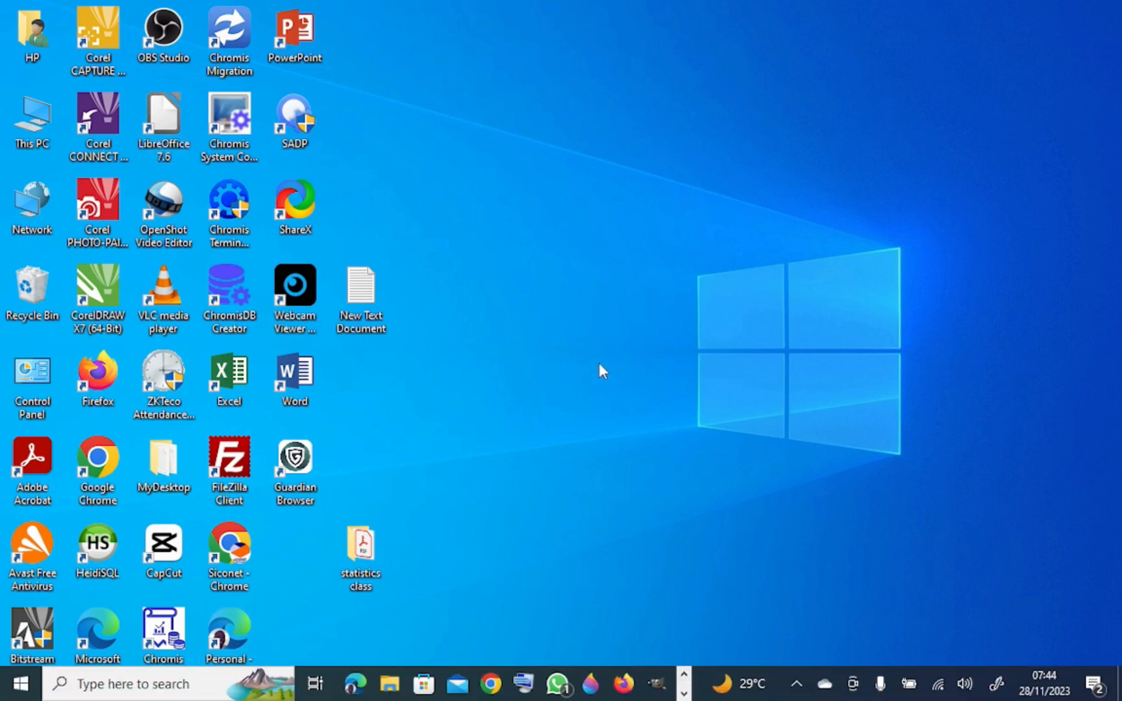
double_click(295, 374)
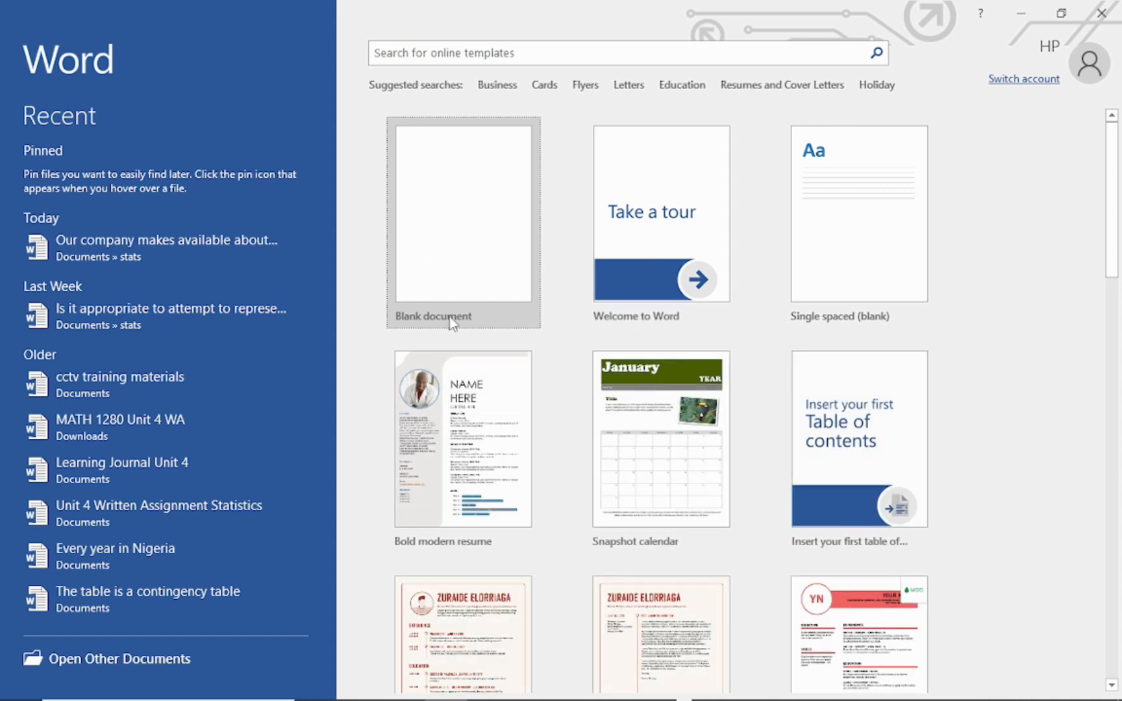
left_click(471, 197)
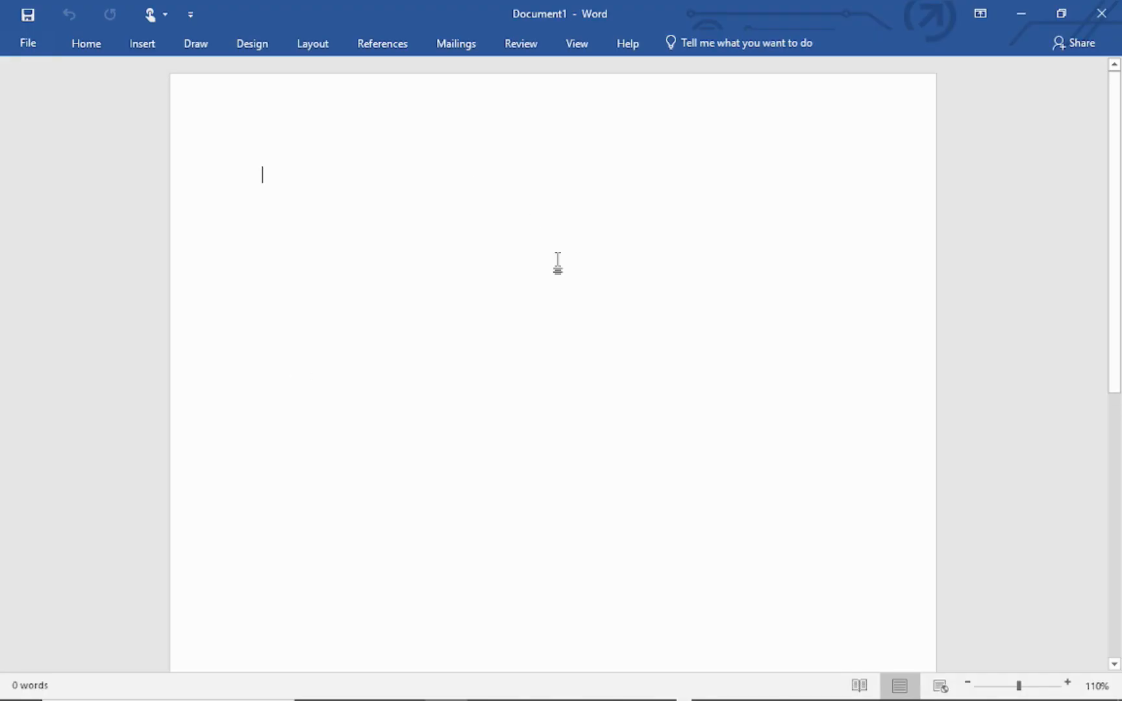
Step: Open "First File in Libre Office Writer Document" from the Libre Docs folder in Documents
left_click(27, 46)
left_click(47, 163)
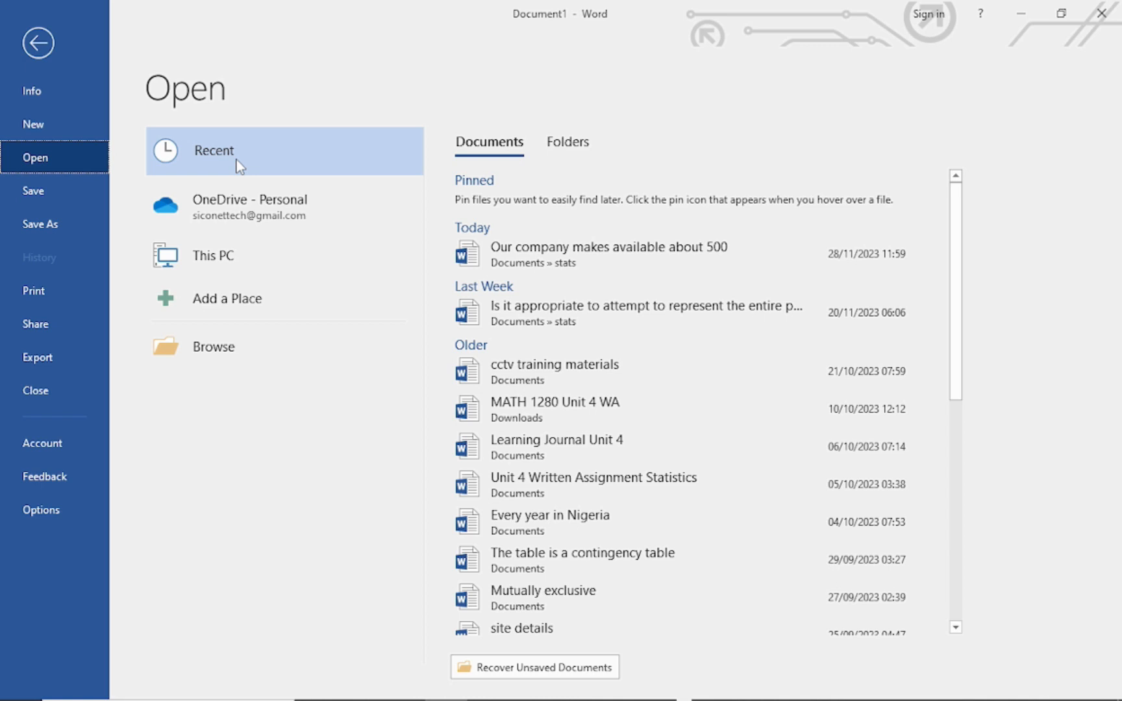
left_click(551, 146)
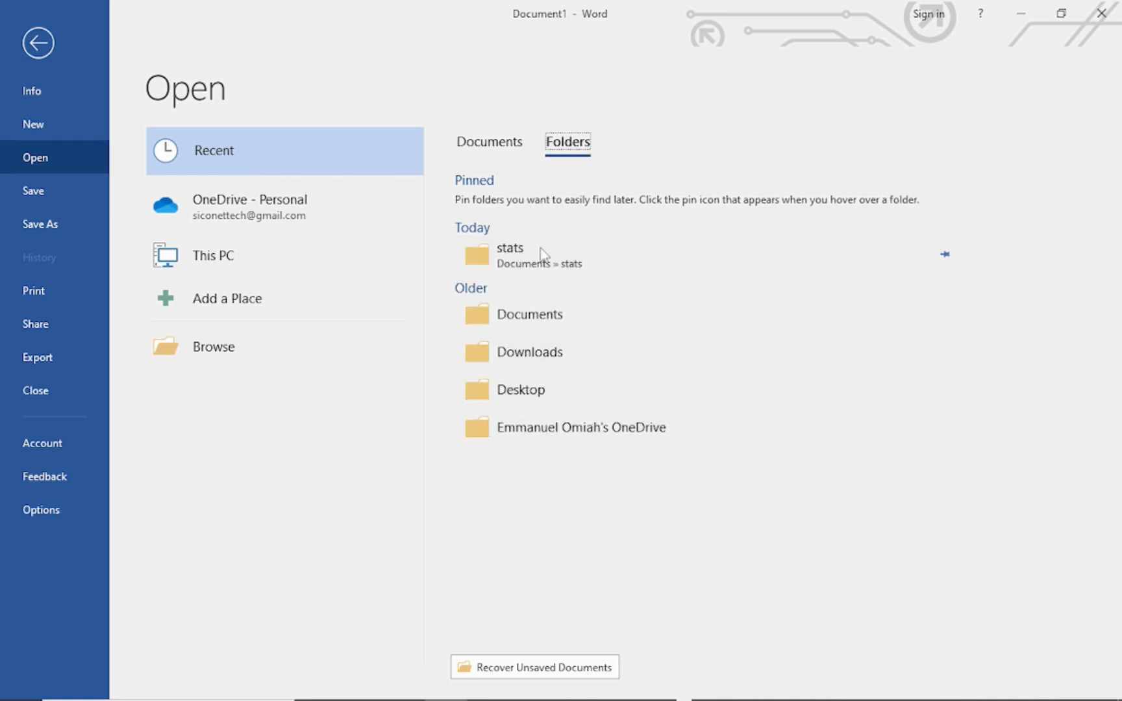
left_click(531, 329)
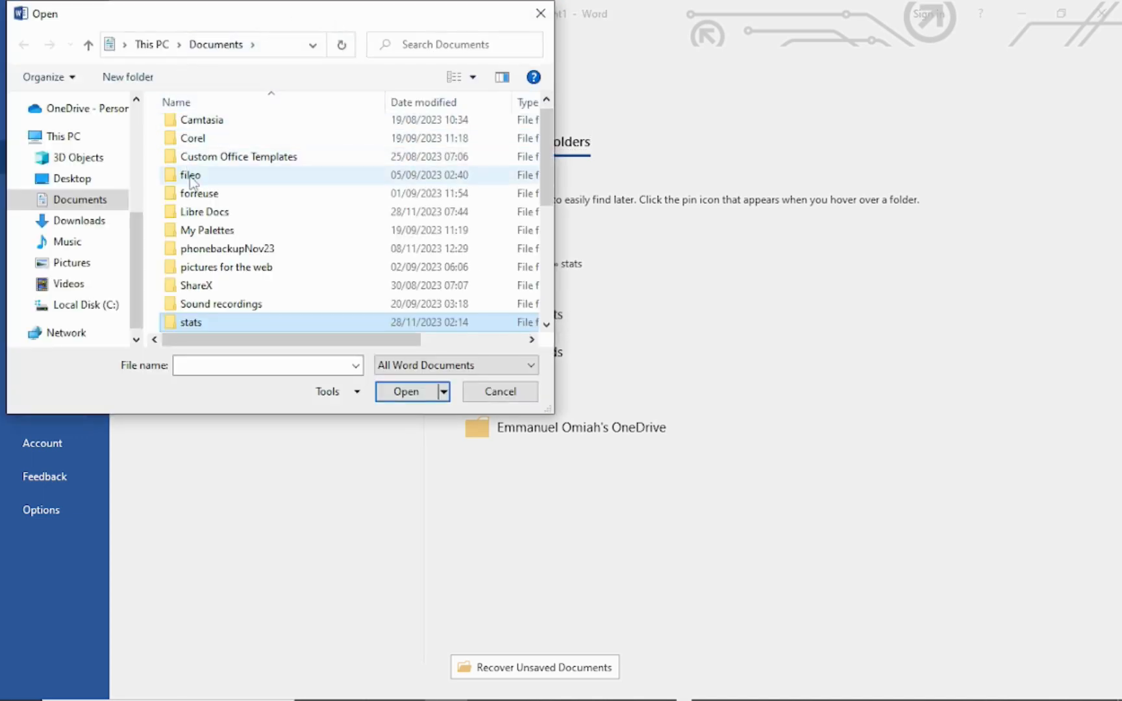
left_click(194, 214)
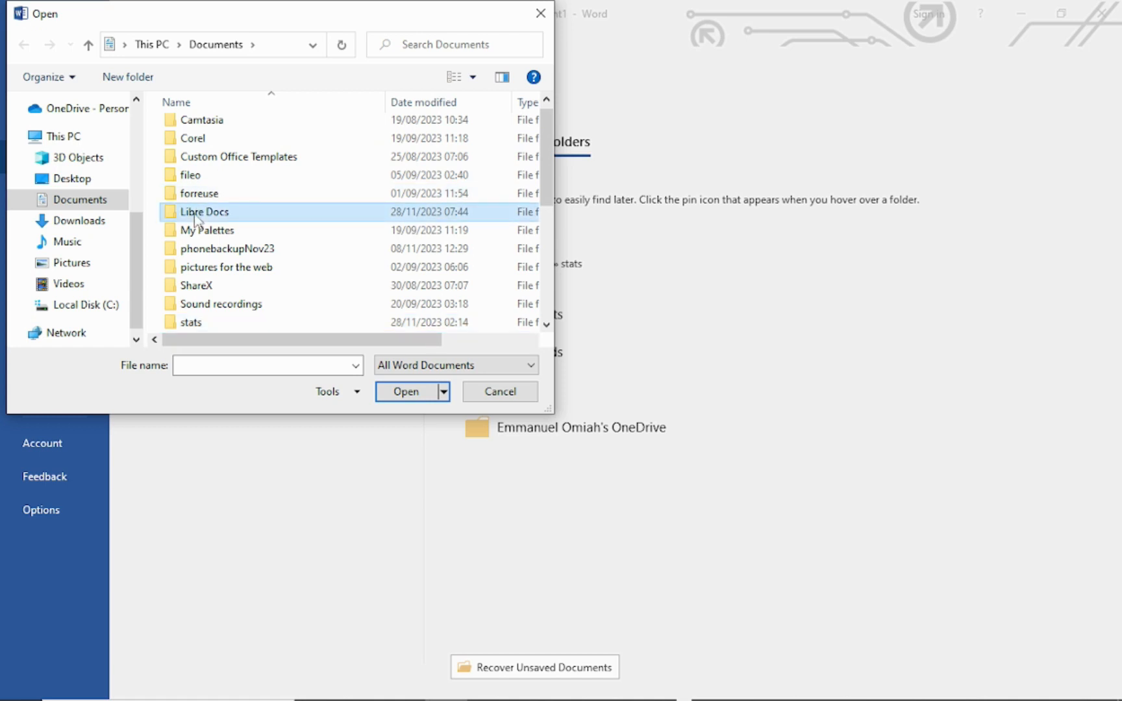
double_click(193, 214)
left_click(219, 131)
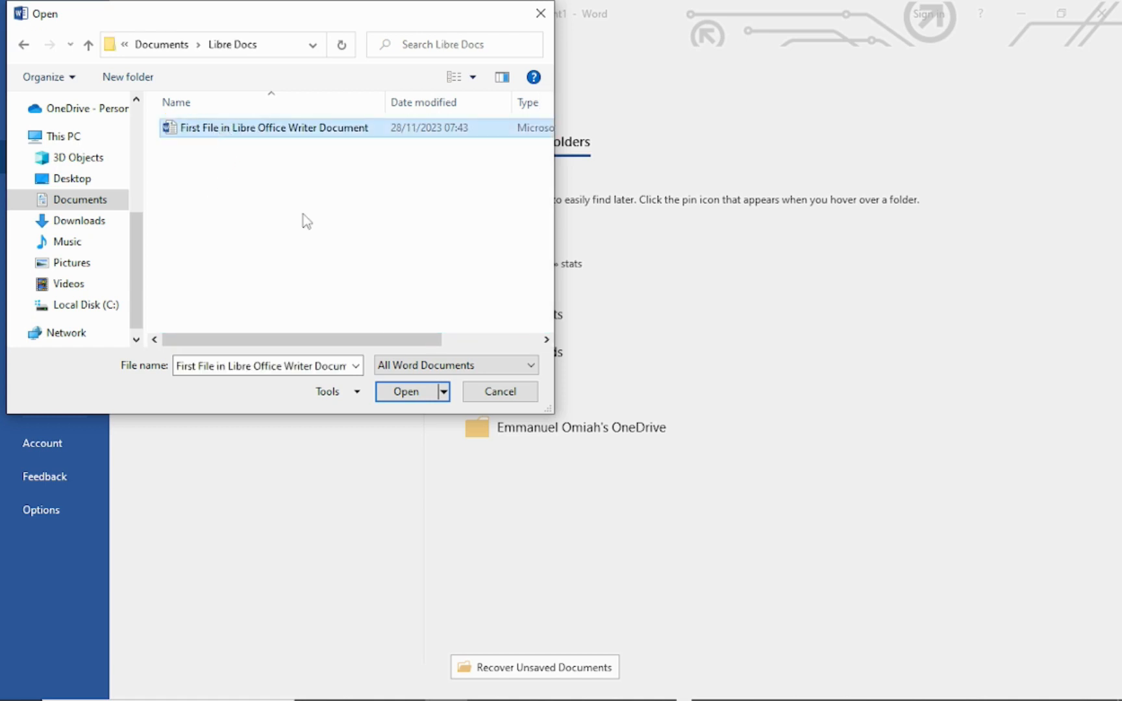
left_click(407, 391)
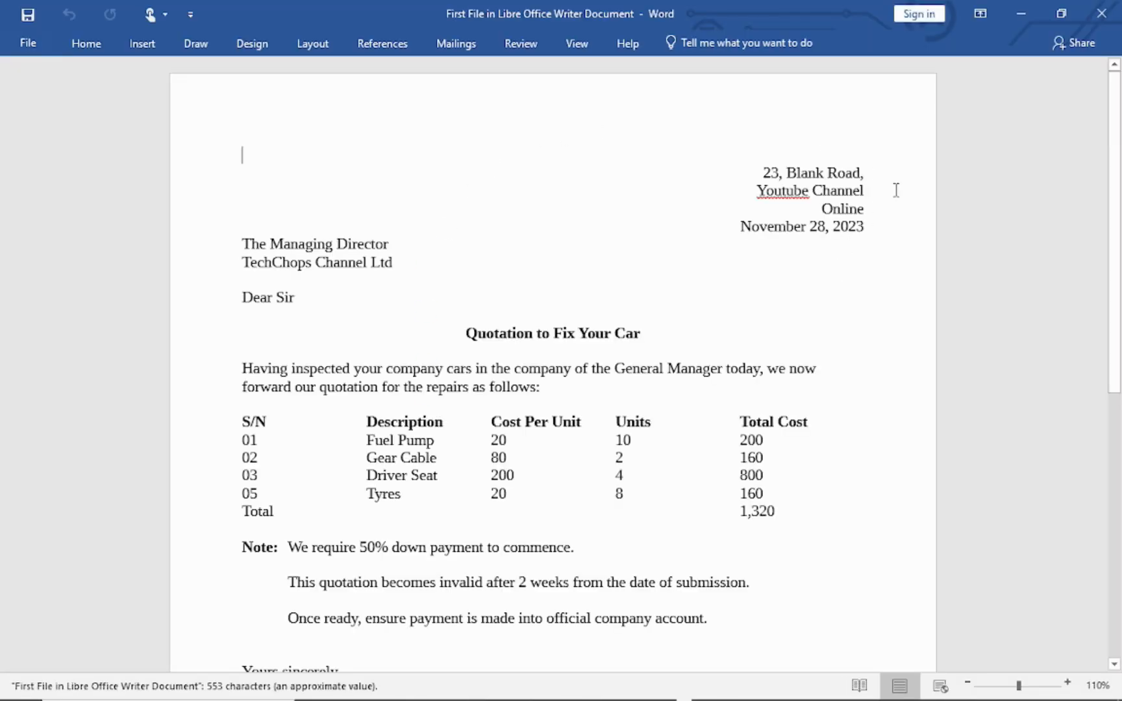
Step: Look through the opened letter and check the quotation table's structure
scroll(895, 190, "down", 8)
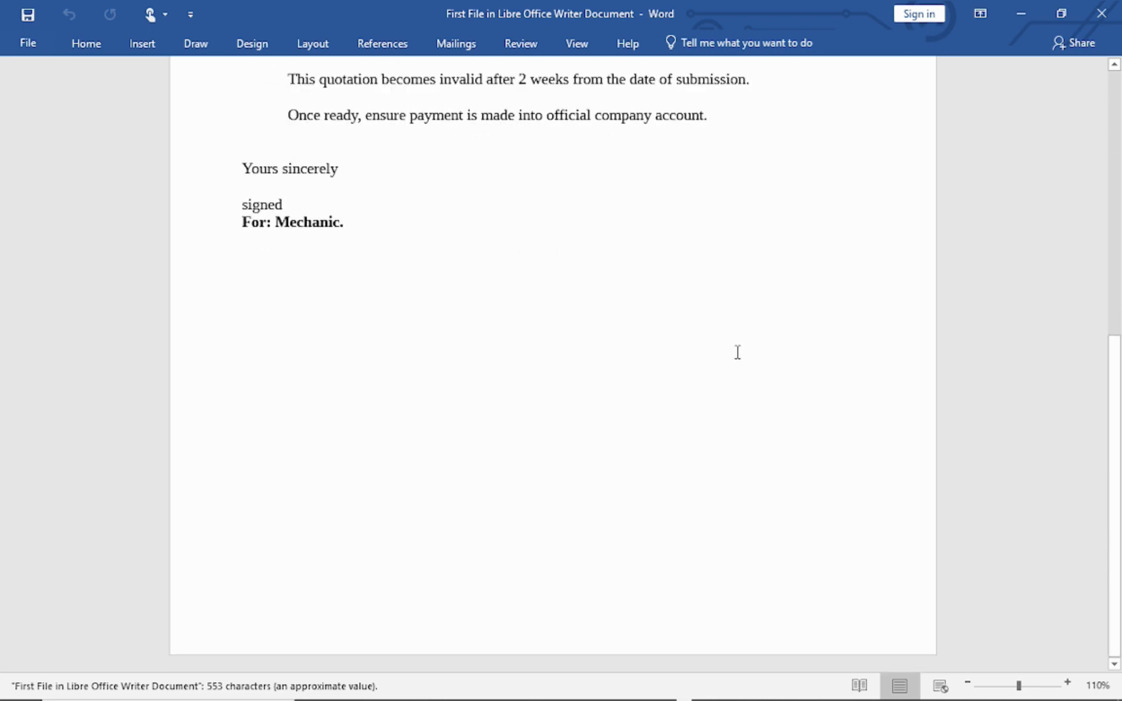
scroll(738, 352, "up", 7)
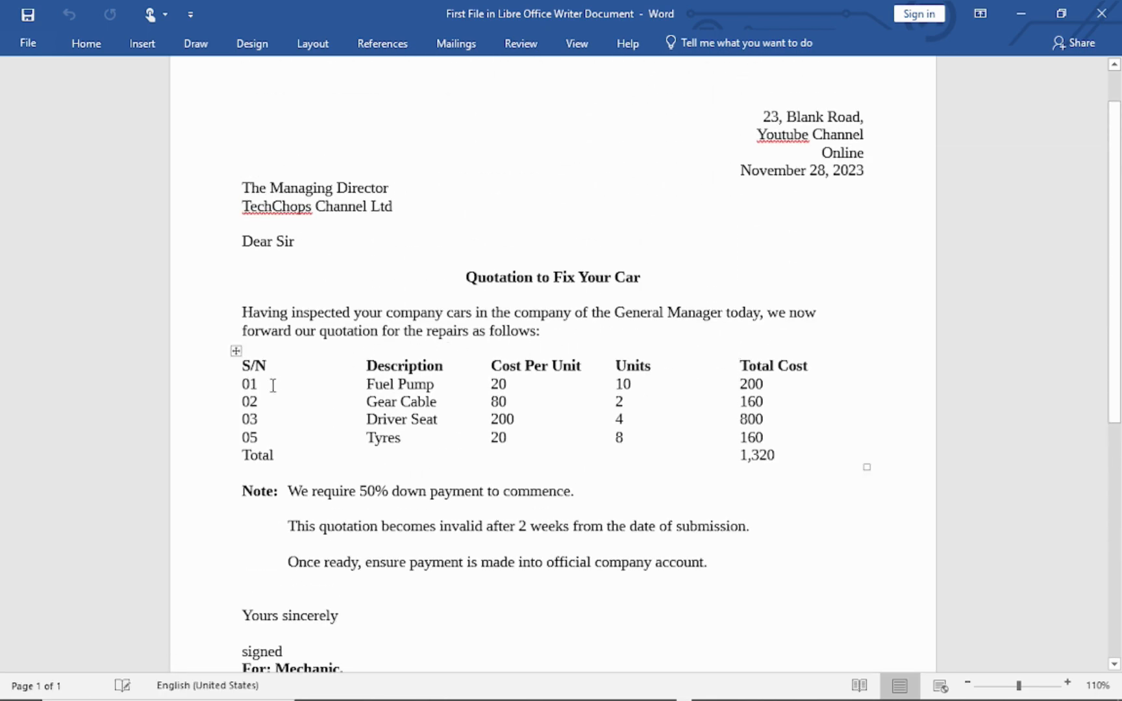
left_click(273, 383)
left_click(592, 371)
left_click(757, 365)
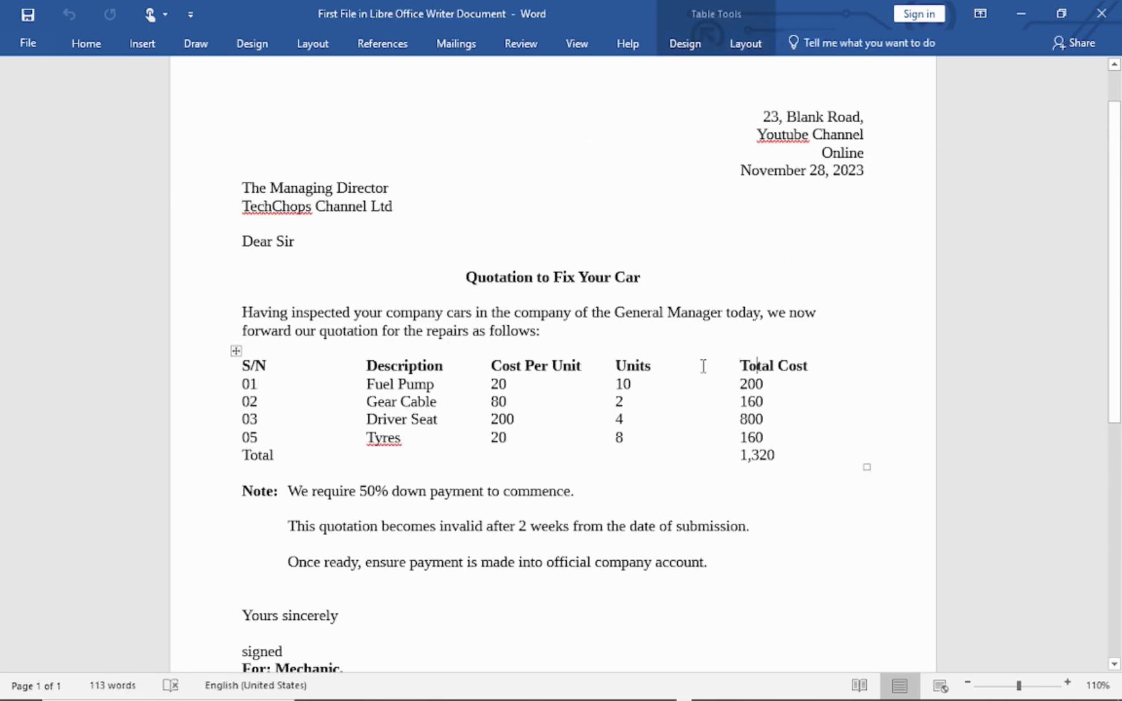
Step: Try AutoFit Contents and inserting rows above on the whole quotation table, undoing each change
left_click(233, 351)
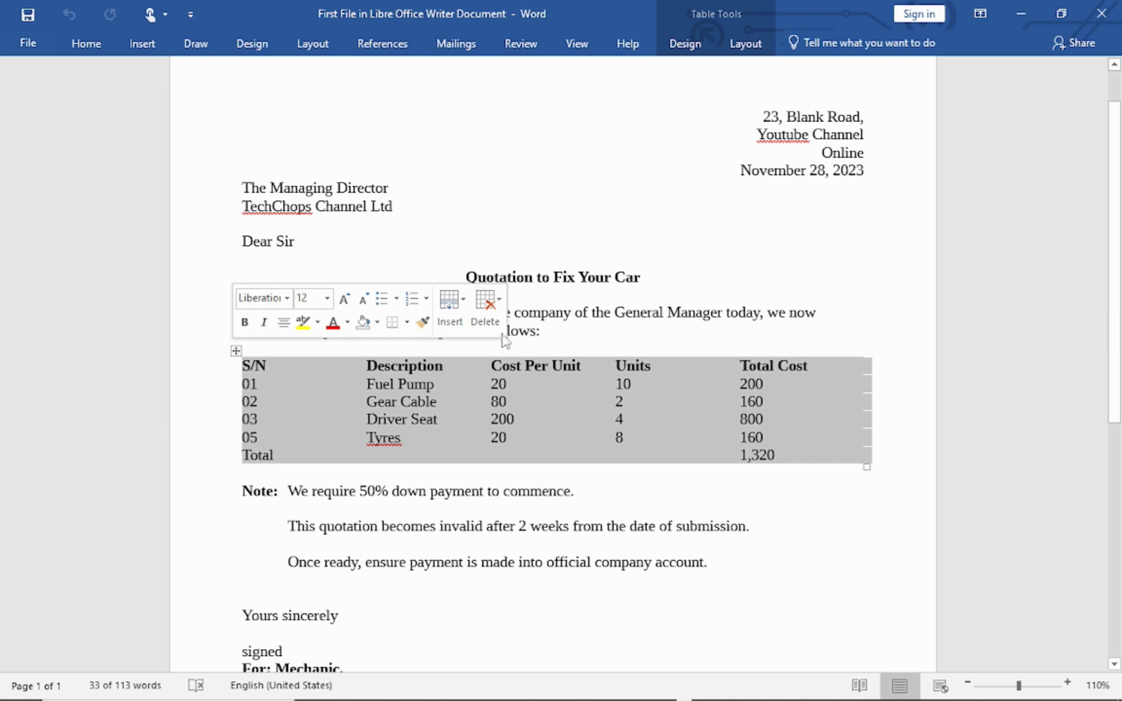
left_click(463, 305)
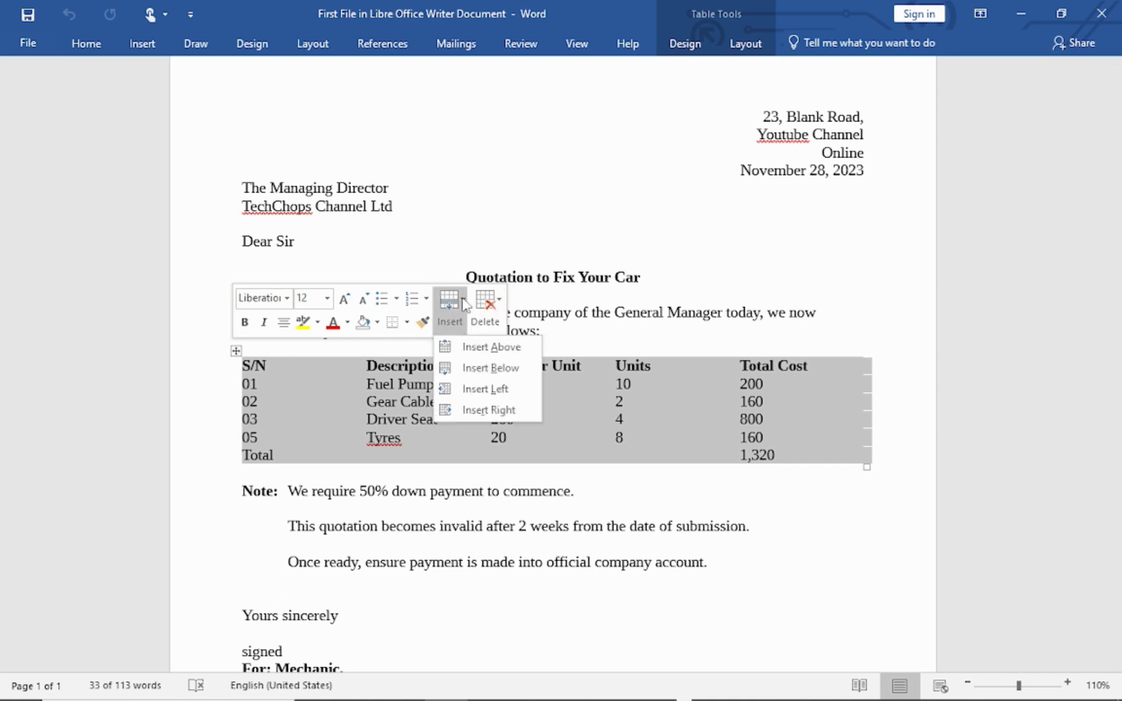
left_click(465, 306)
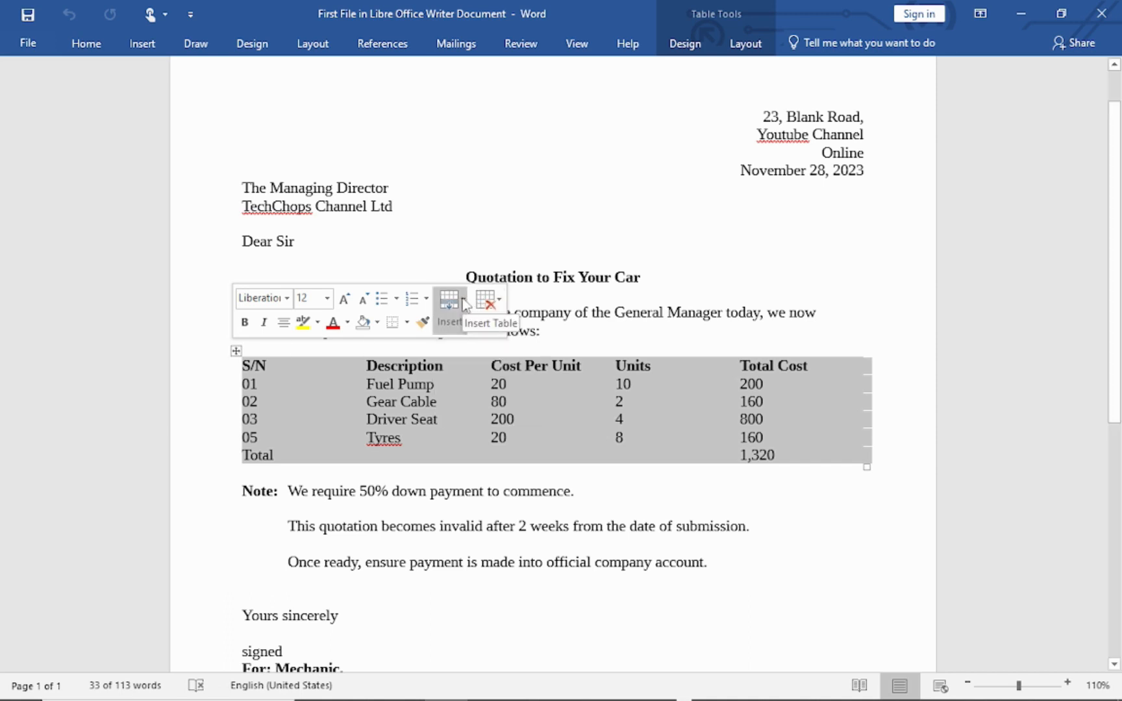
left_click(465, 306)
left_click(465, 306)
left_click(746, 45)
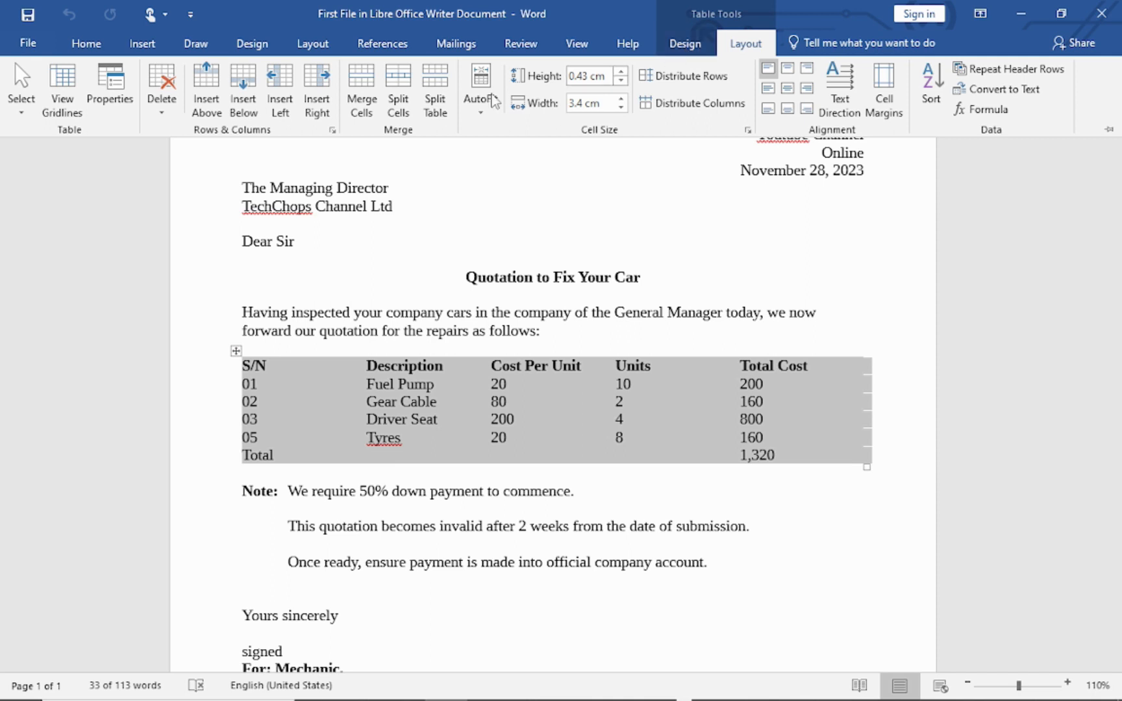
left_click(480, 113)
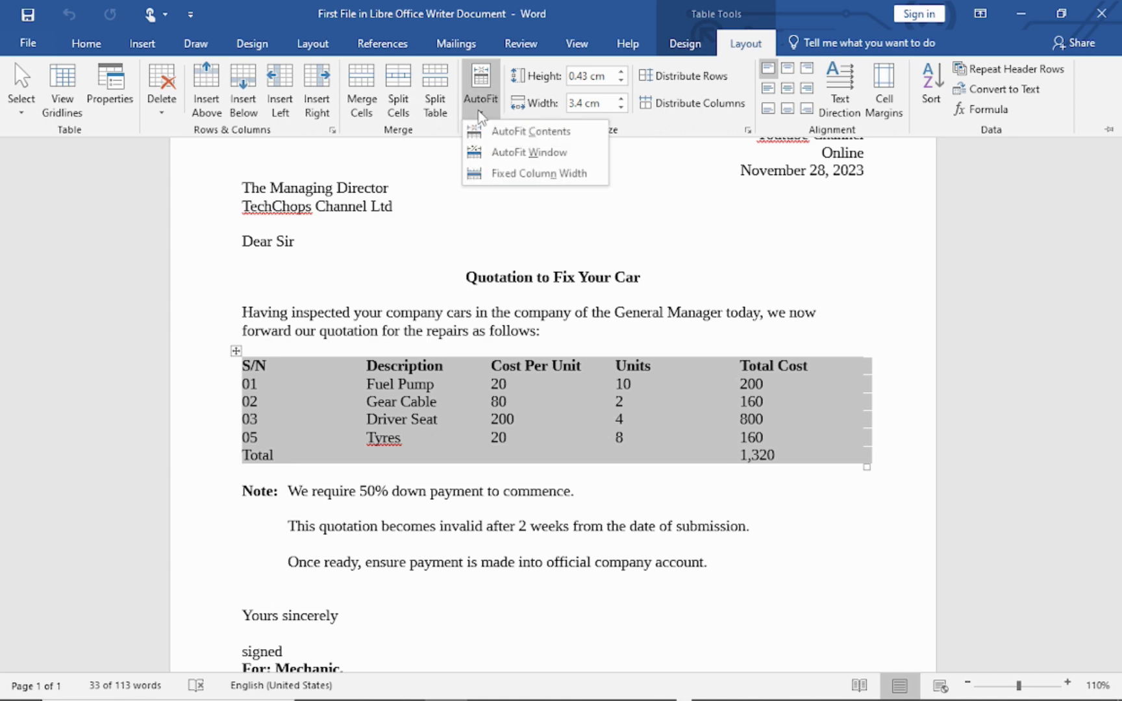
left_click(520, 131)
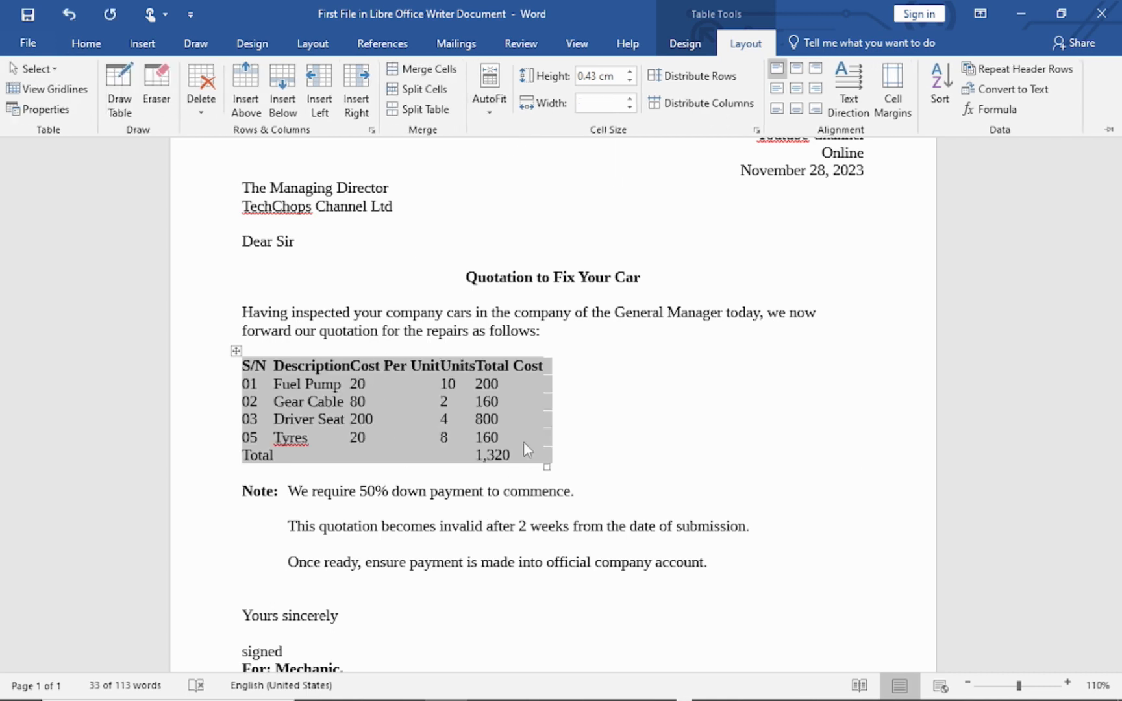
left_click(69, 15)
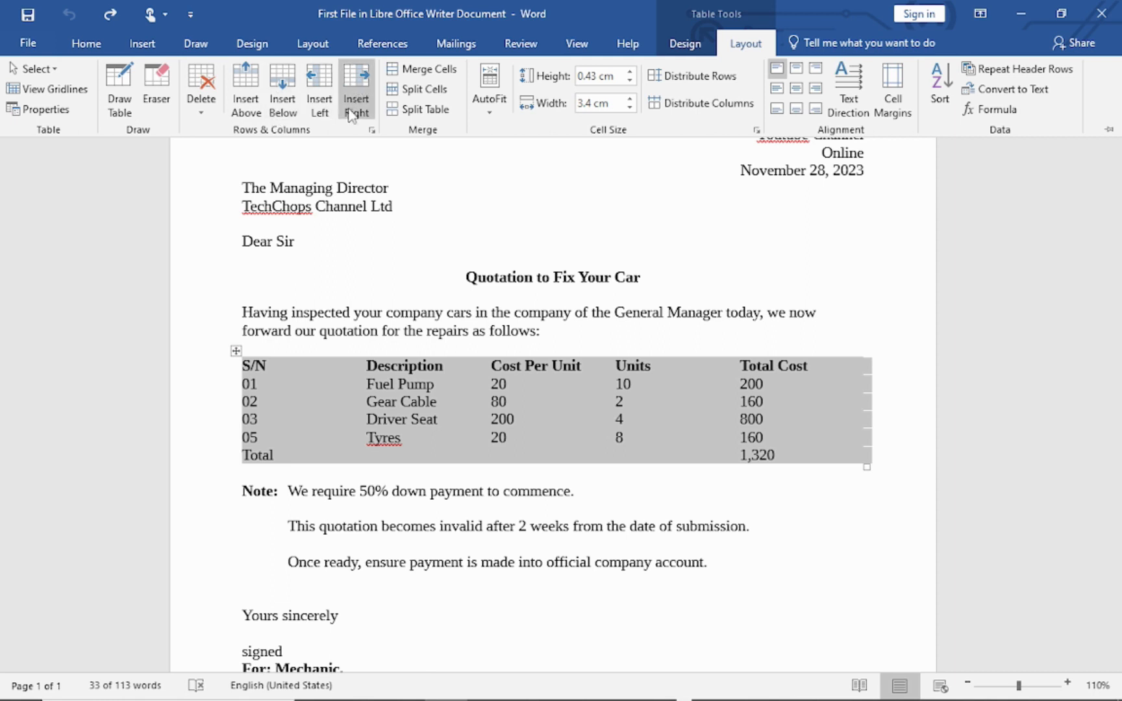
left_click(245, 86)
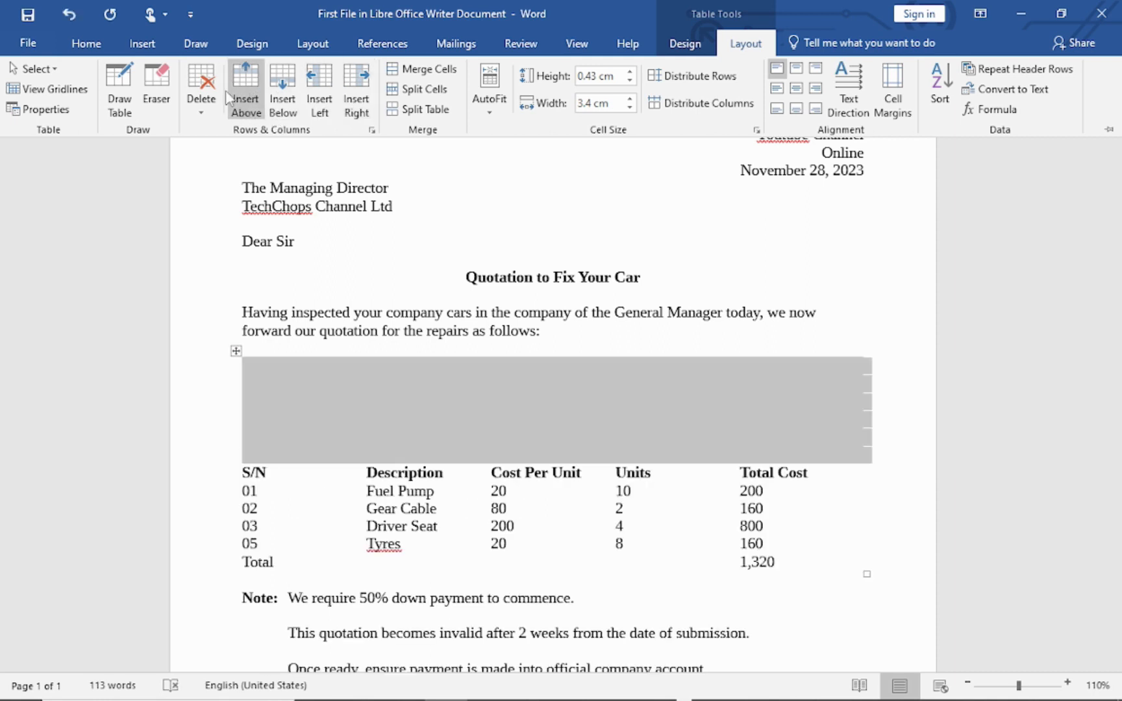
left_click(68, 15)
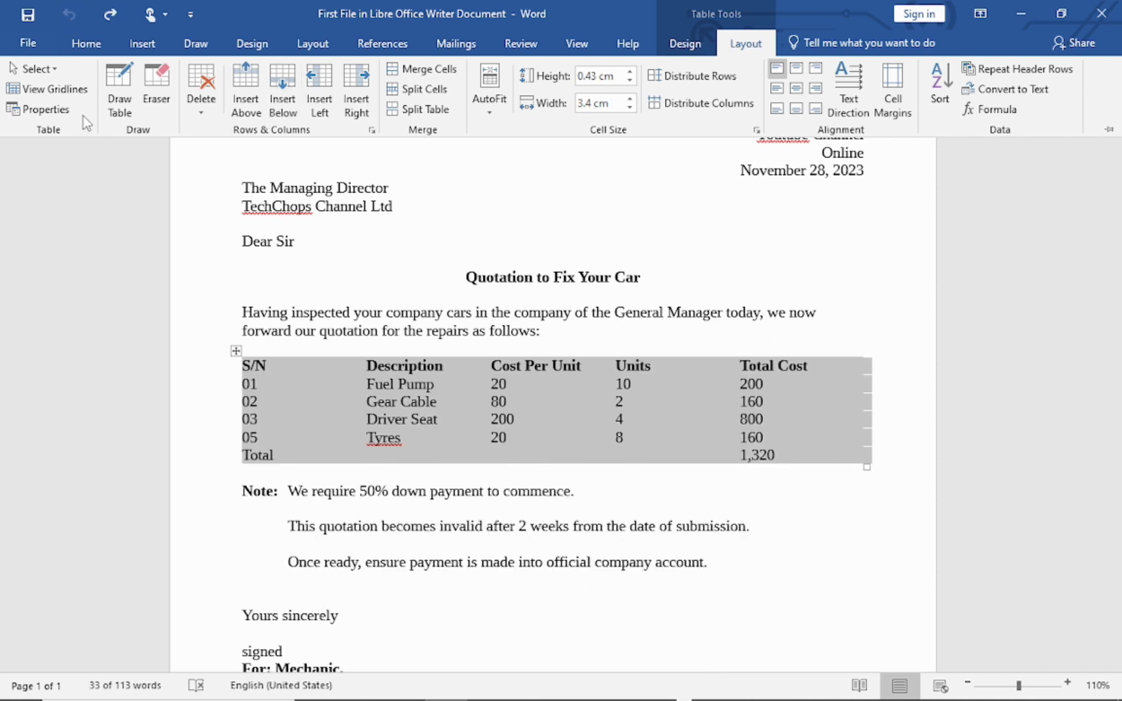
Step: Try drawing vertical borders between the quotation table's columns with Draw Table, and undo the drawn lines
left_click(112, 101)
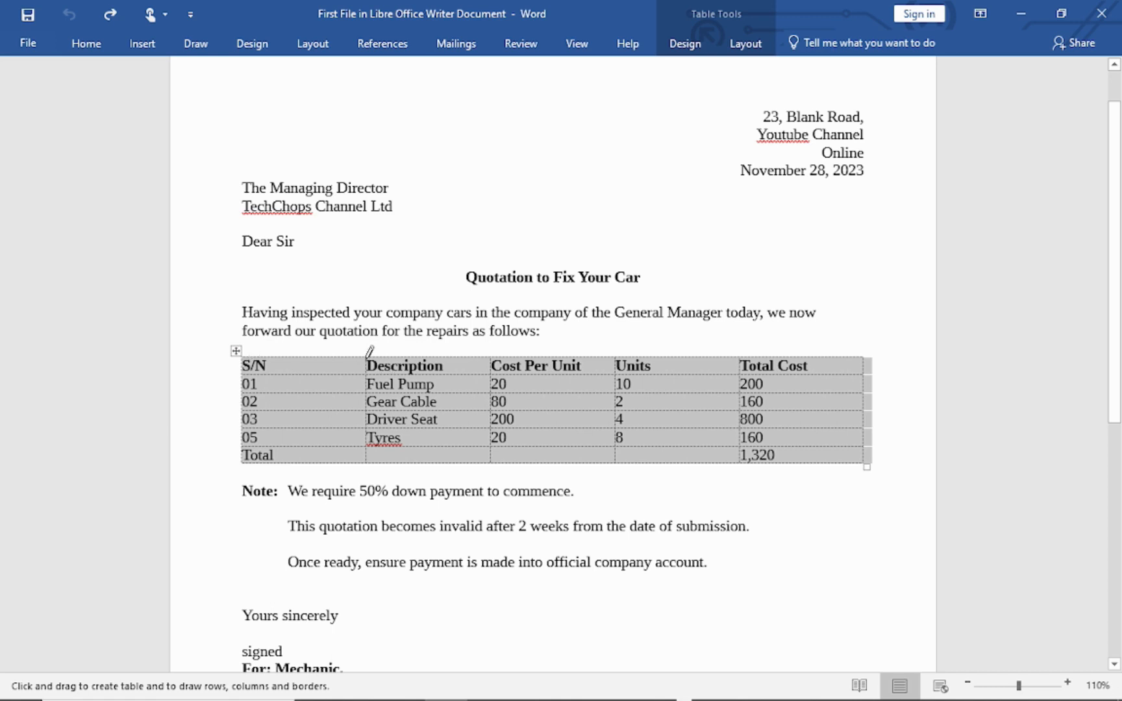
left_click_drag(373, 351, 372, 474)
left_click_drag(493, 353, 490, 475)
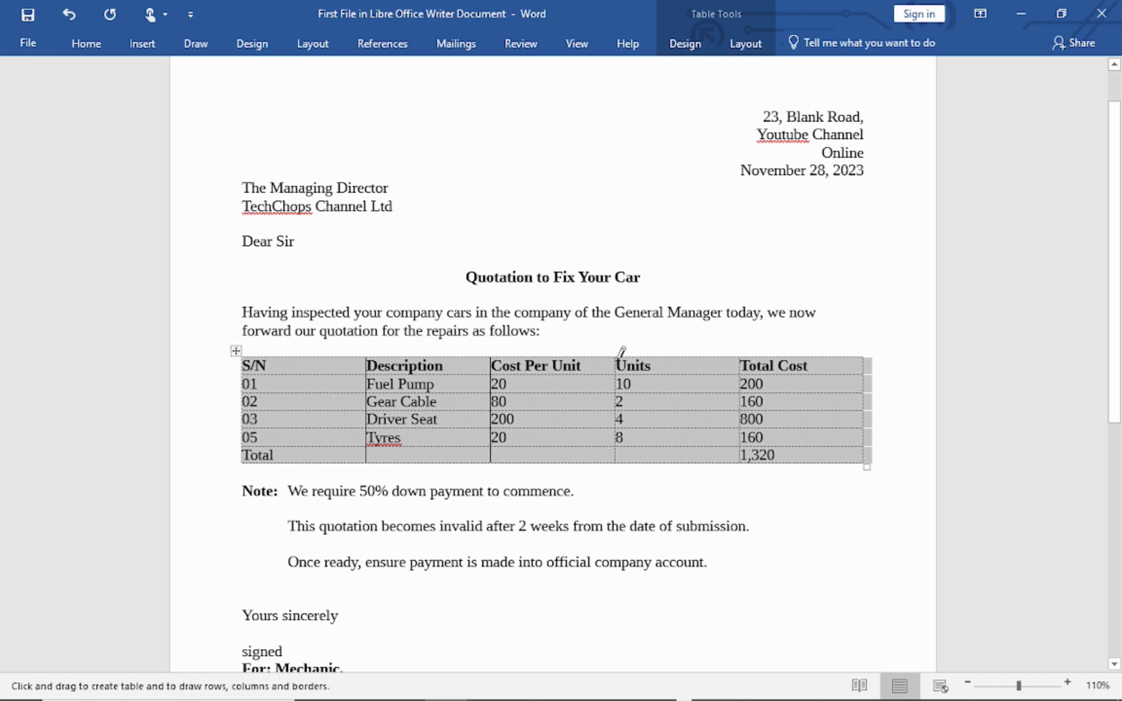
left_click_drag(614, 359, 613, 436)
mouse_move(742, 354)
left_mouse_down()
mouse_move(731, 453)
mouse_move(766, 464)
left_mouse_up()
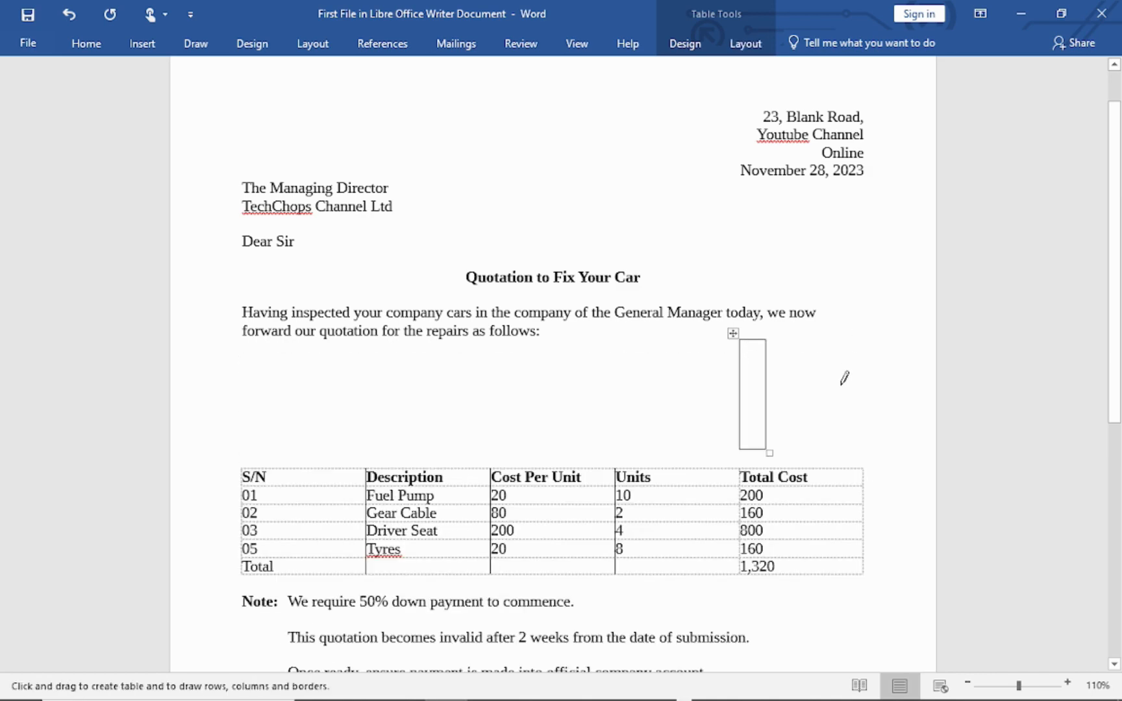
key("ctrl+z")
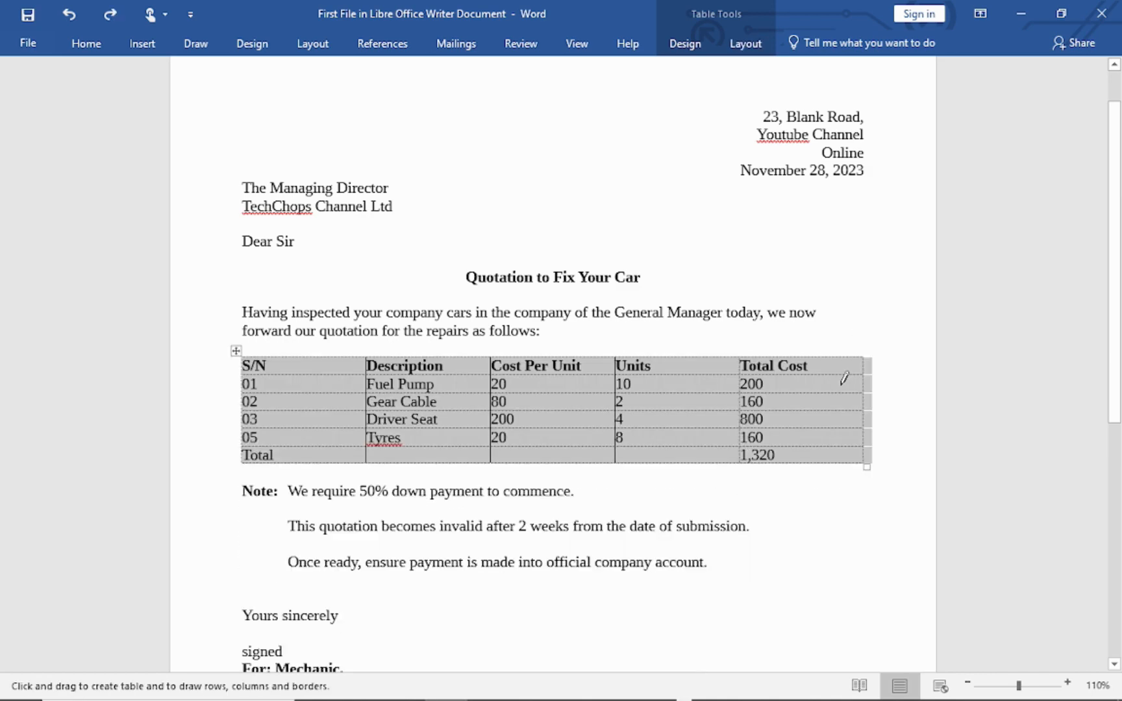
left_click(65, 10)
left_click(65, 9)
left_click(65, 9)
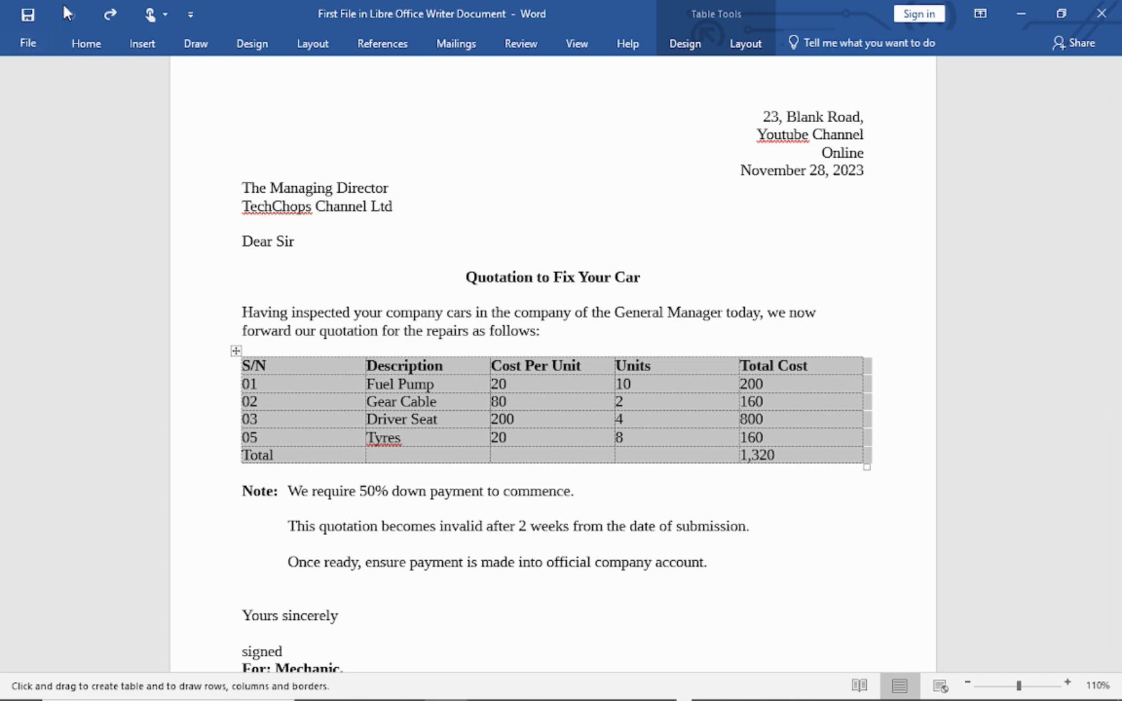
key("Escape")
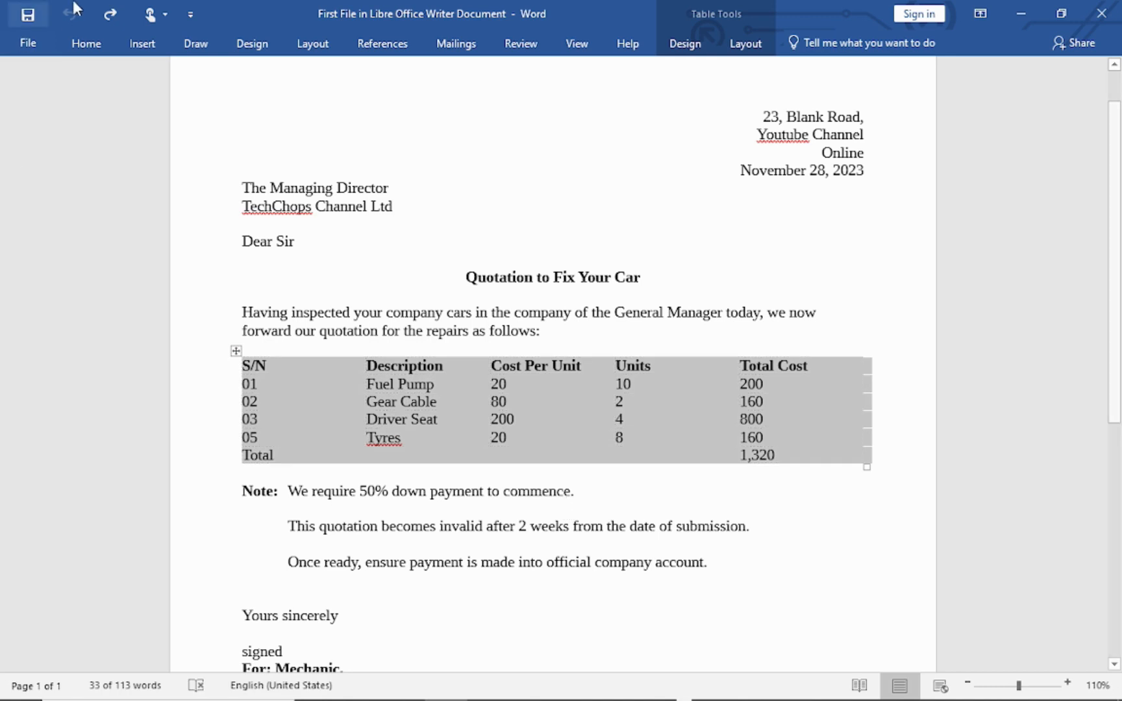
left_click(536, 401)
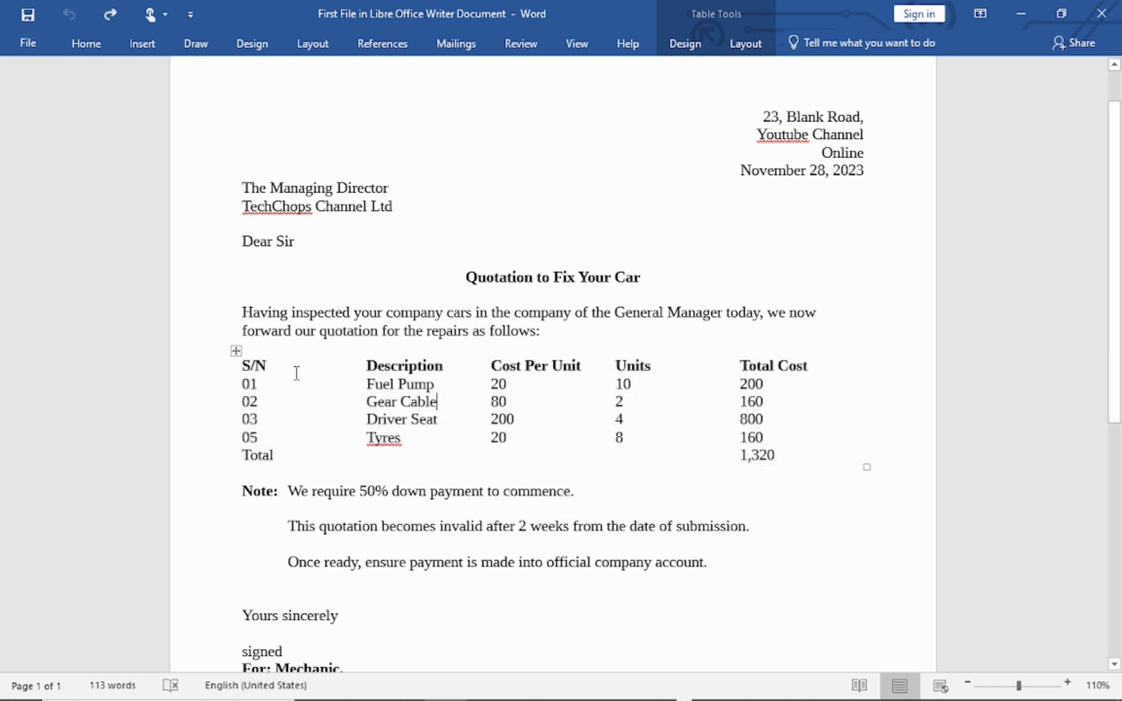
Step: Try All Borders on the whole quotation table, look over the letter, and undo the borders
left_click(236, 350)
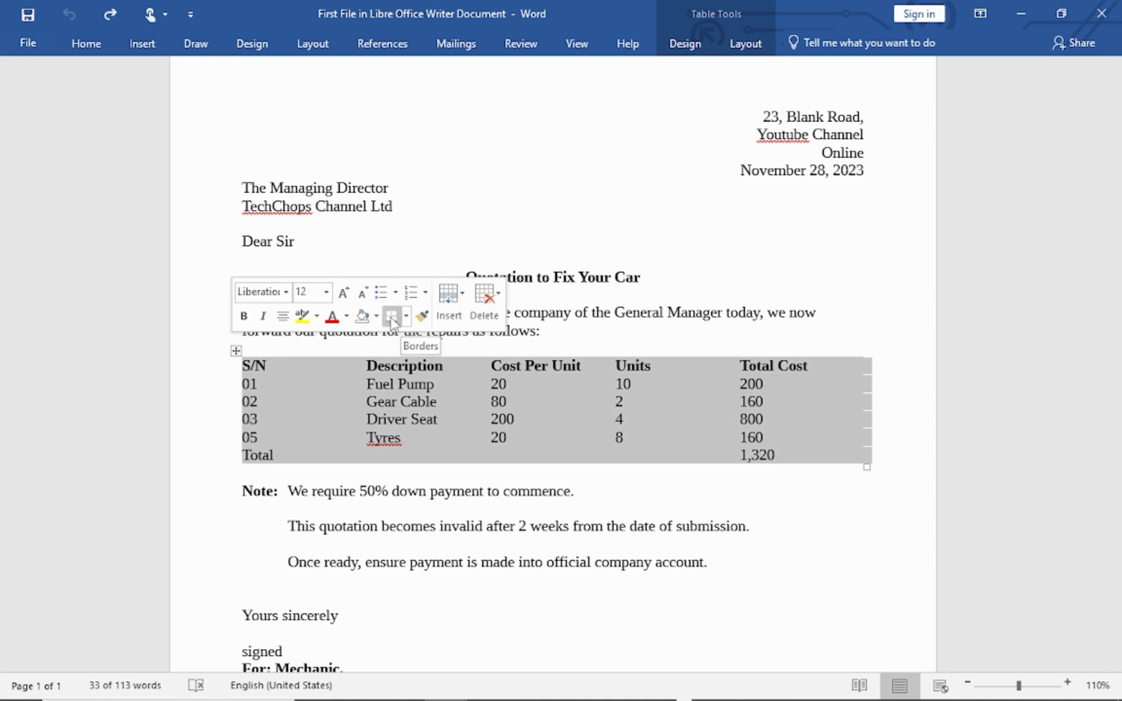
left_click(405, 316)
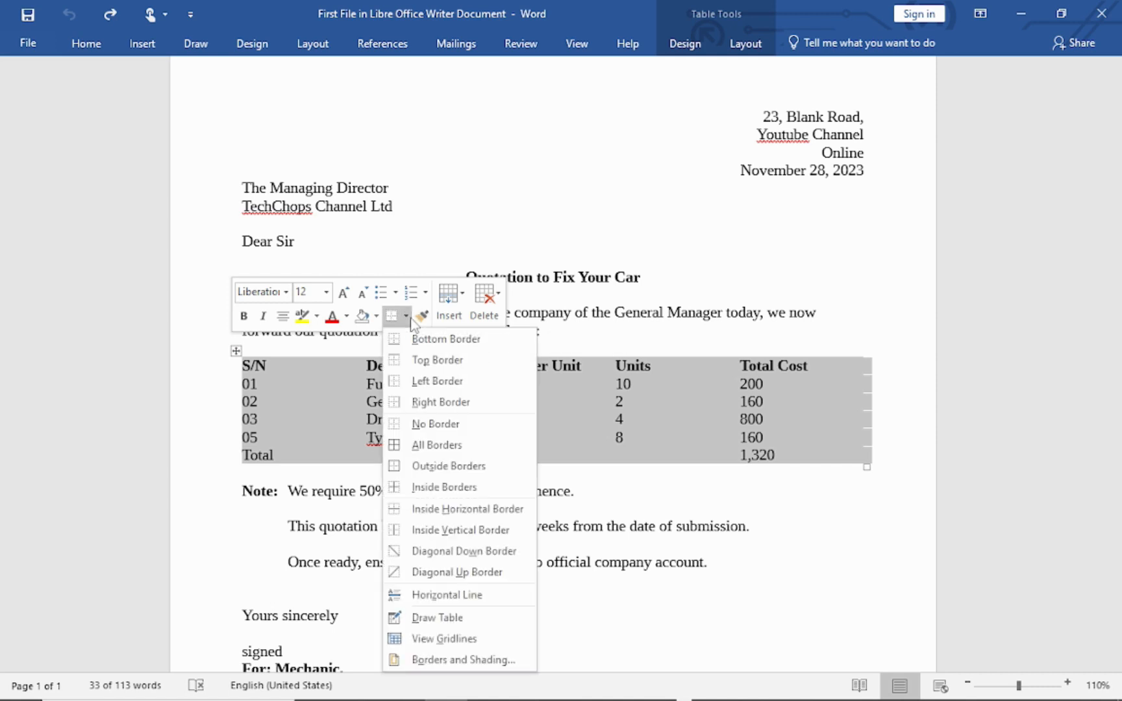
left_click(413, 448)
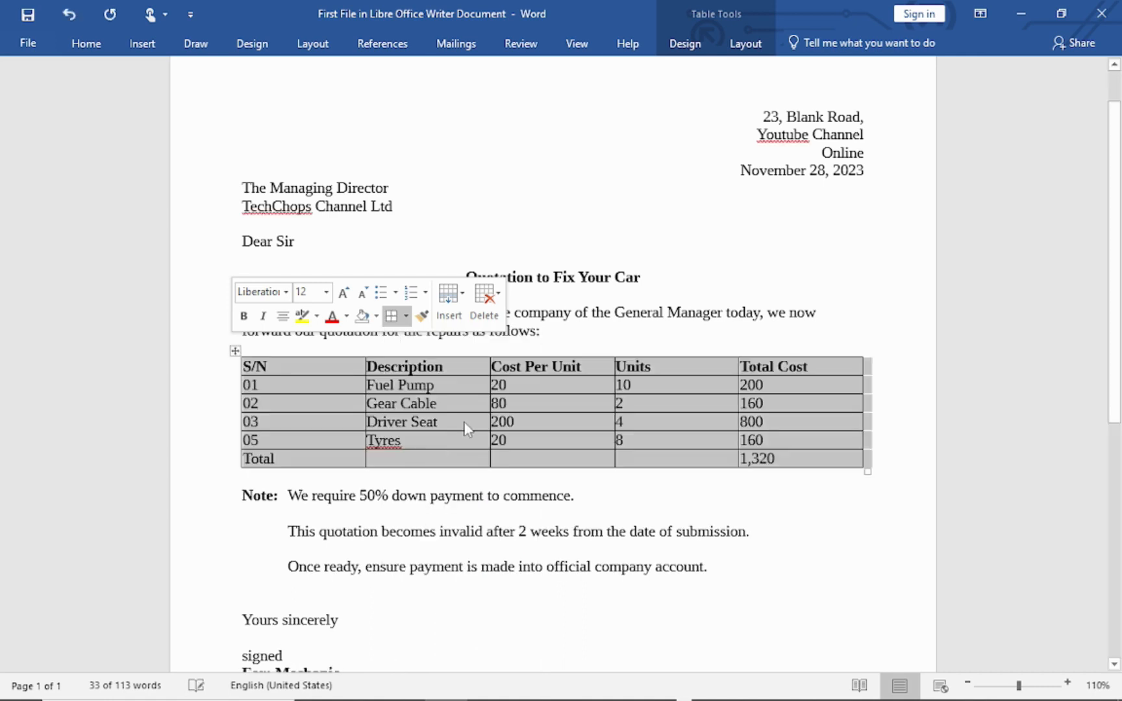
left_click(521, 513)
scroll(453, 448, "down", 2)
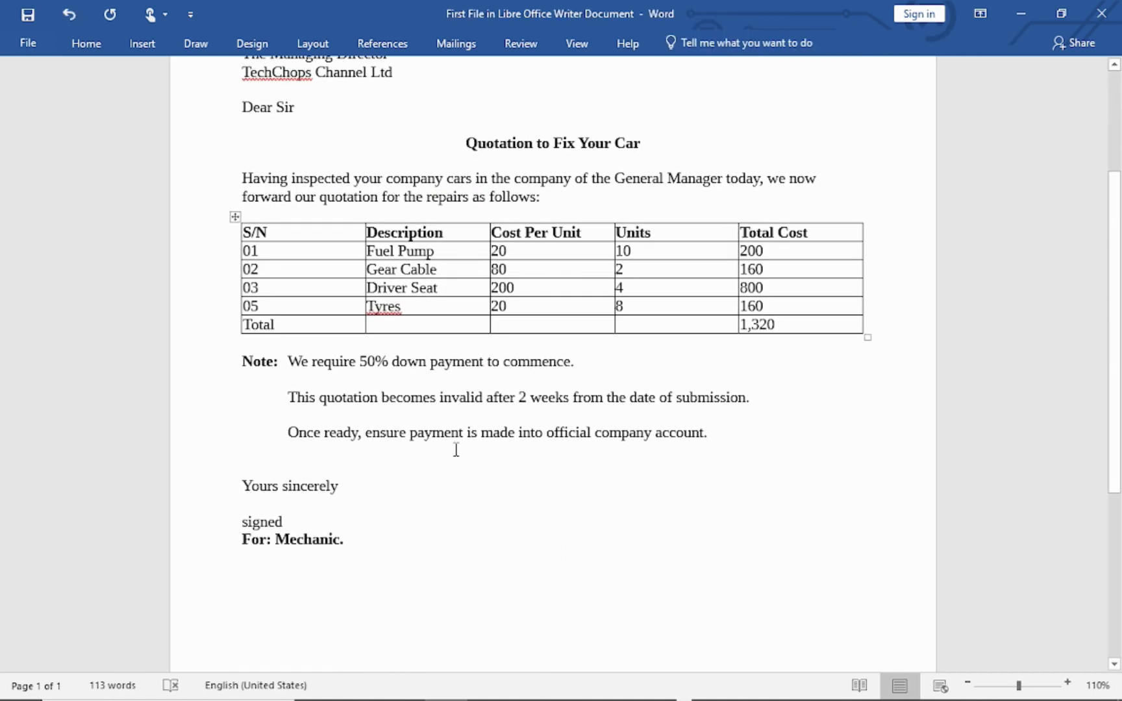
scroll(456, 450, "up", 3)
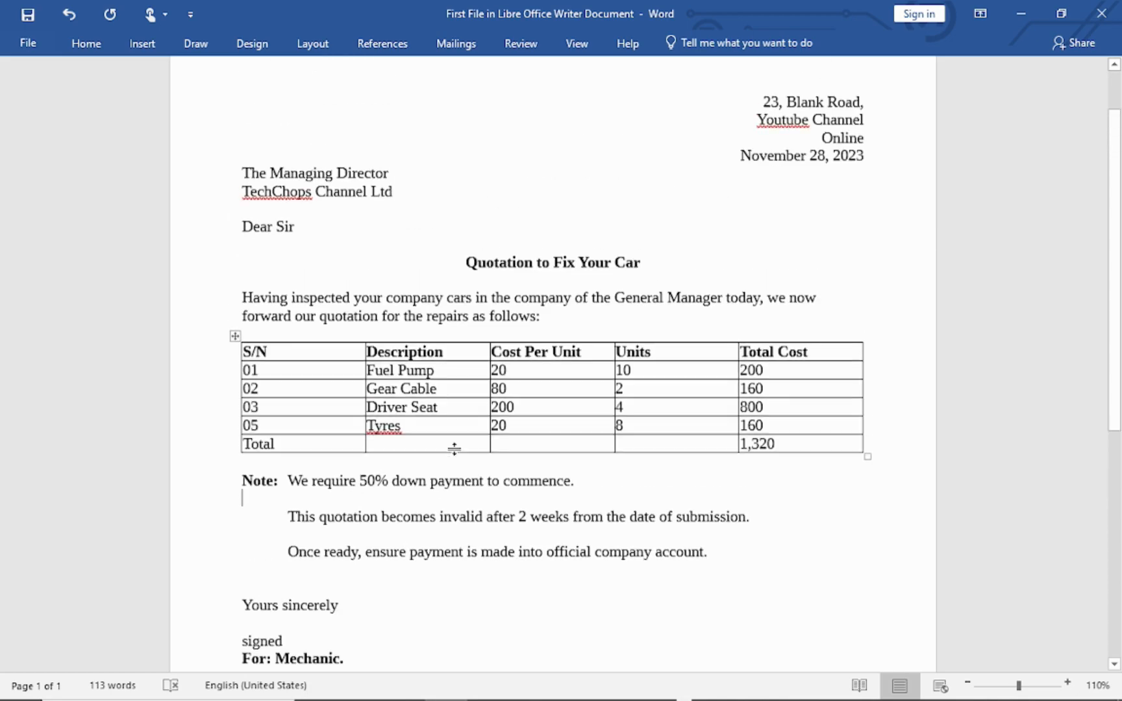
scroll(456, 450, "down", 6)
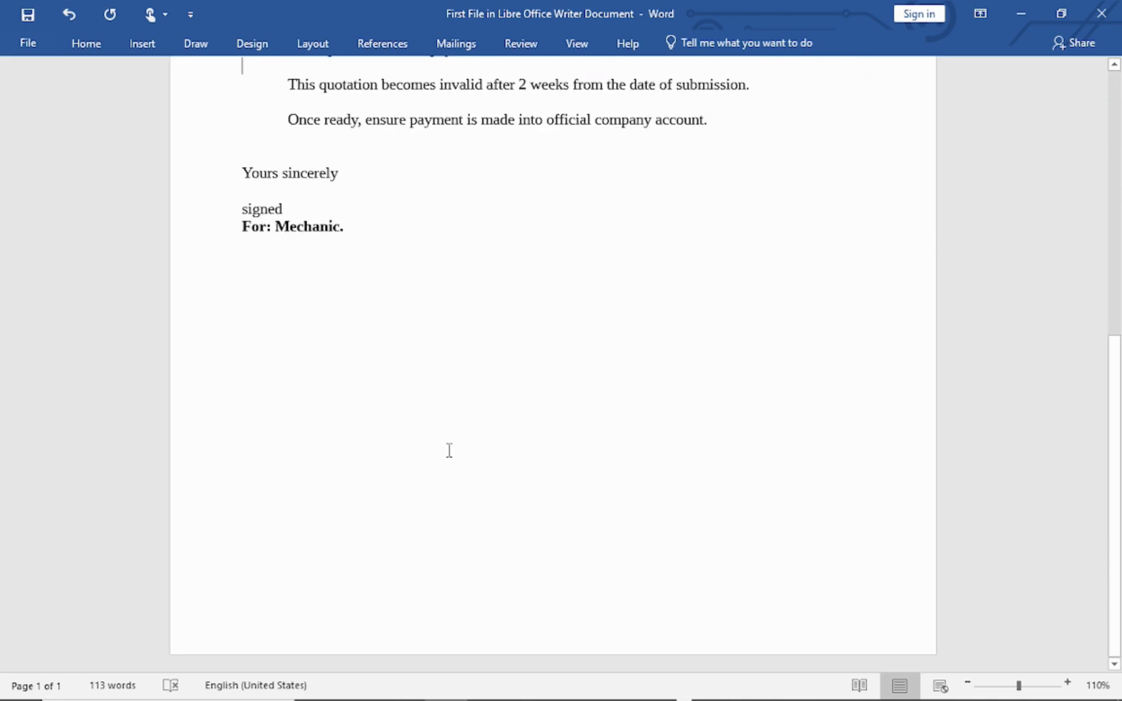
scroll(456, 449, "up", 8)
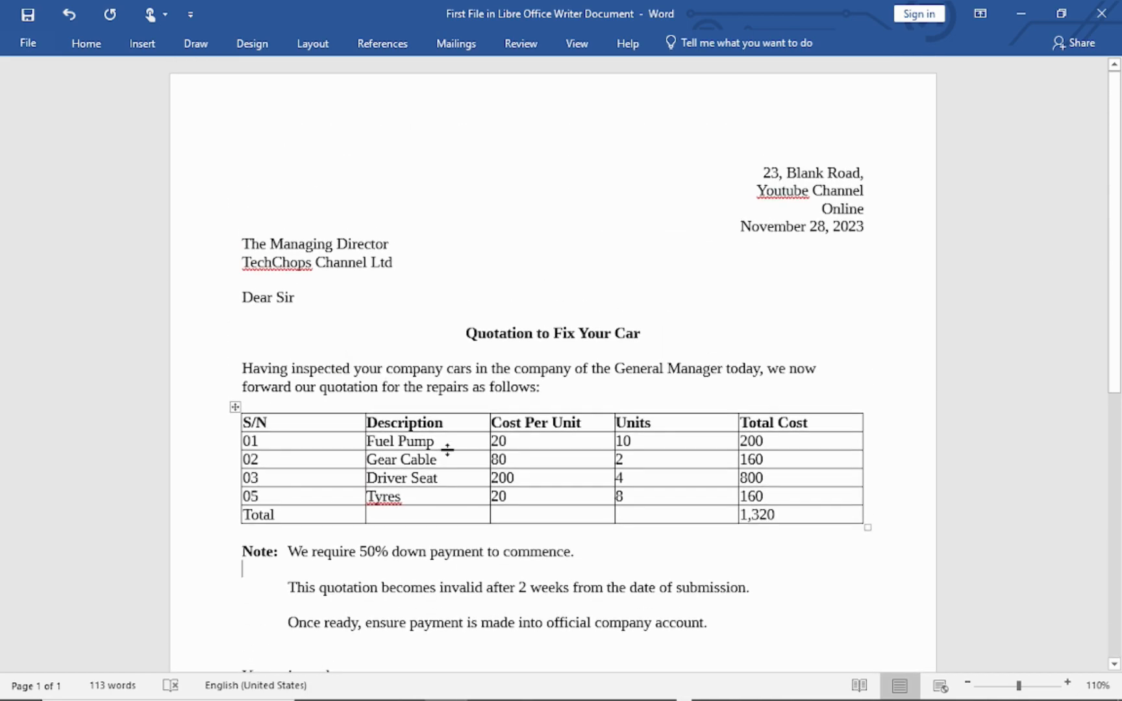
scroll(448, 450, "down", 2)
left_click(69, 14)
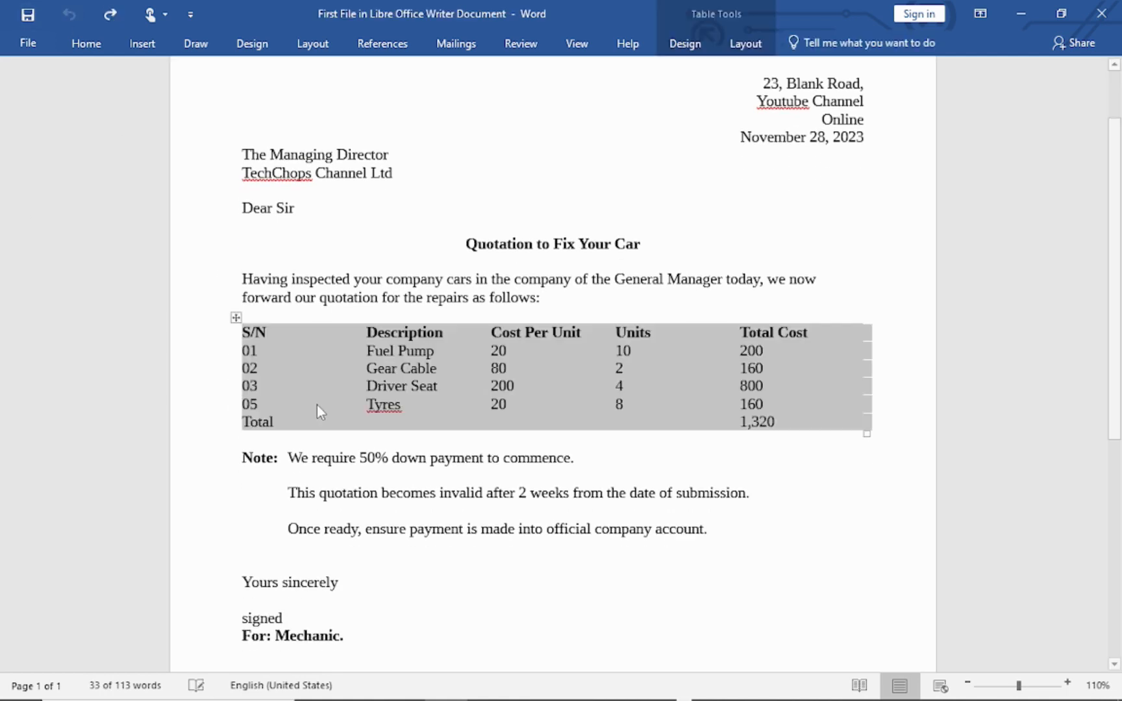
left_click(483, 492)
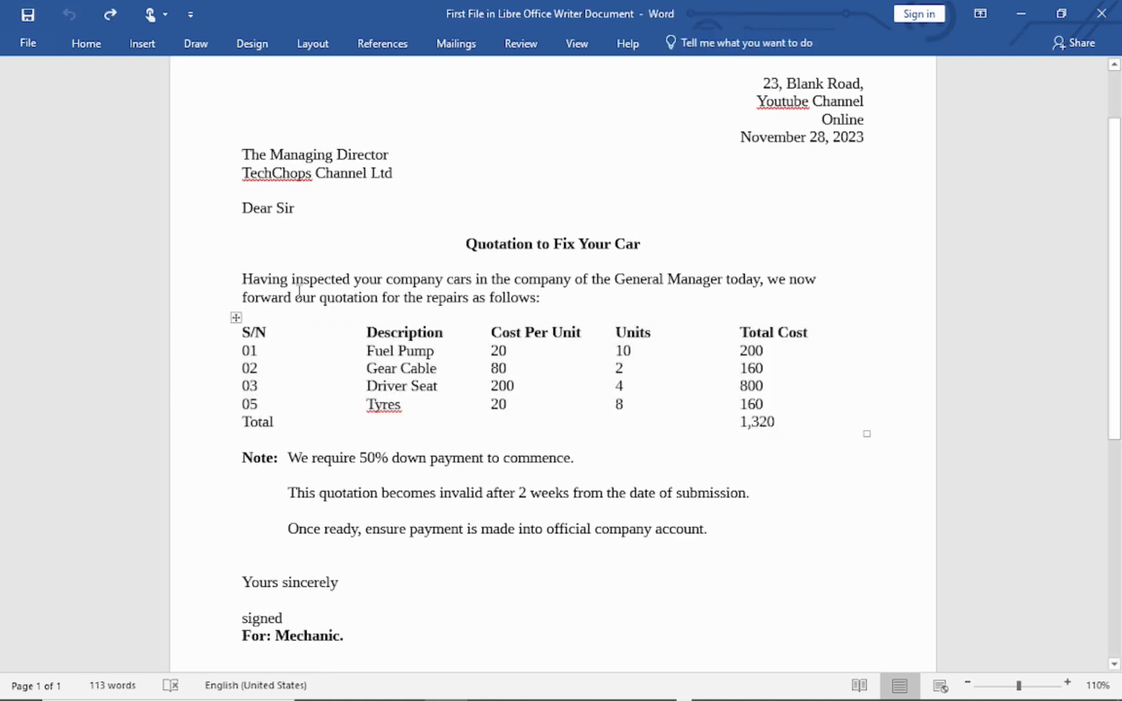
Step: Apply All Borders to the whole quotation table and look over the finished letter
left_click(234, 318)
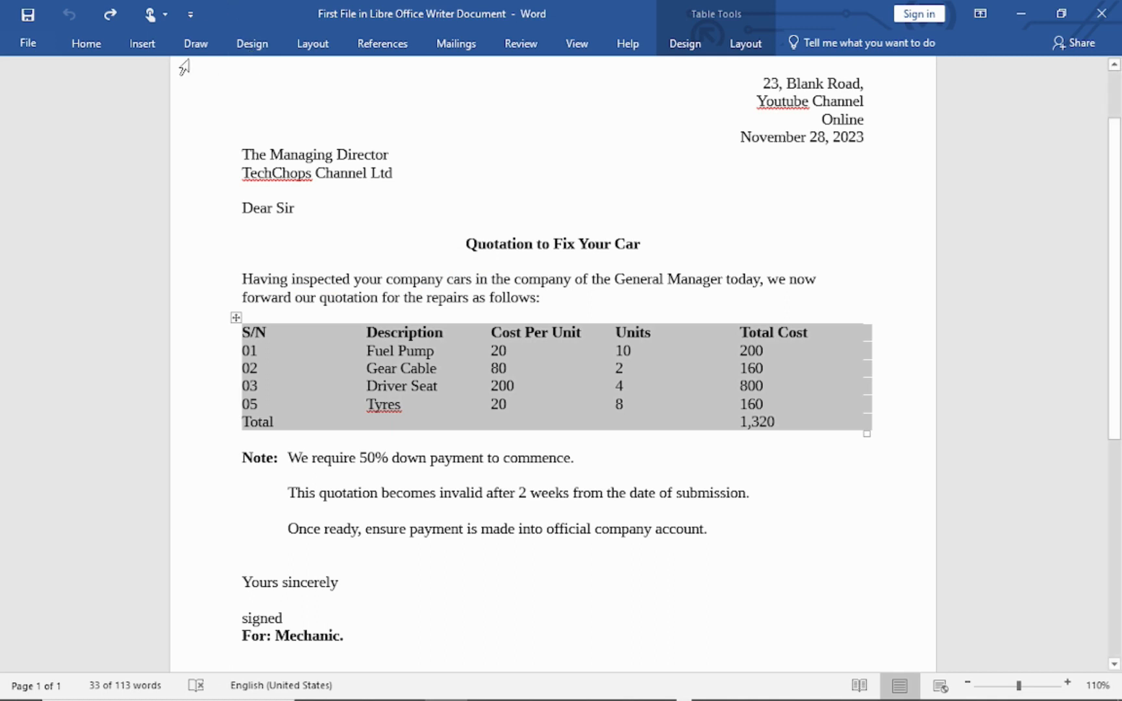
left_click(88, 50)
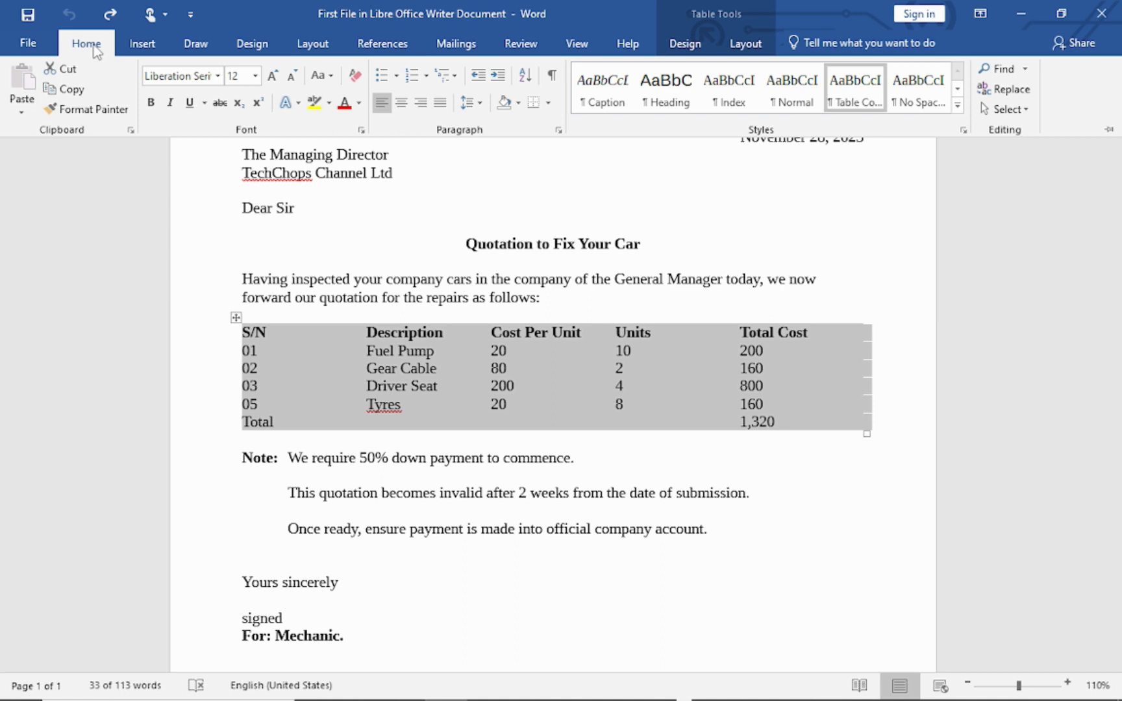
left_click(552, 105)
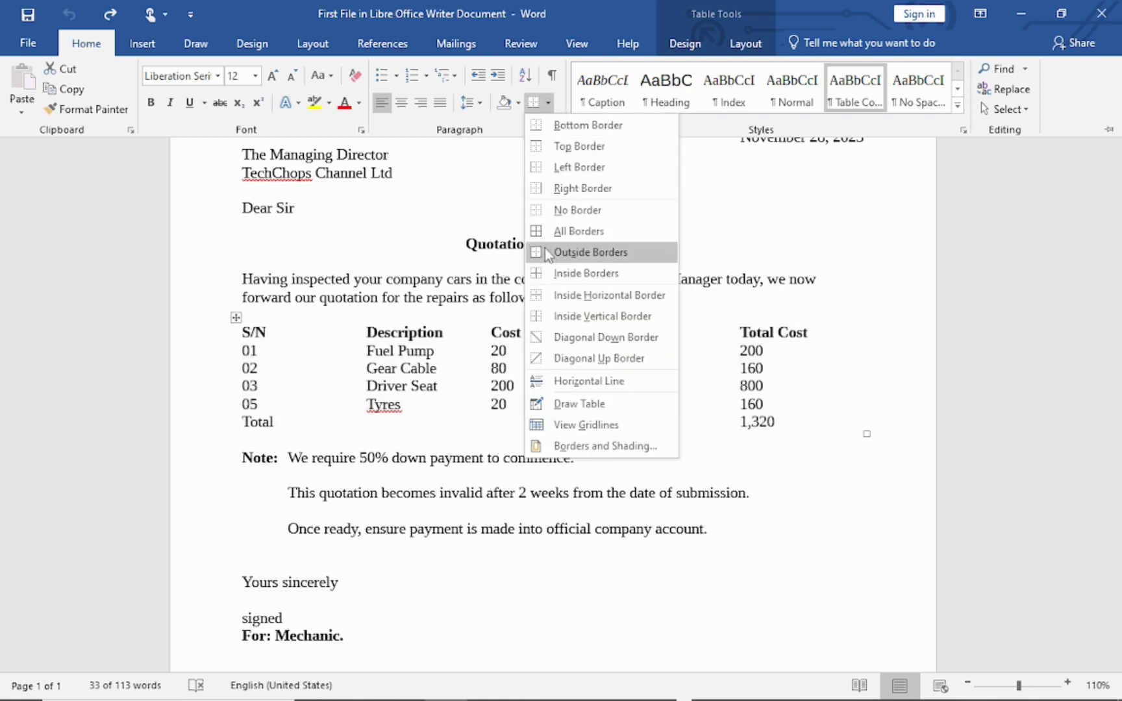
left_click(558, 231)
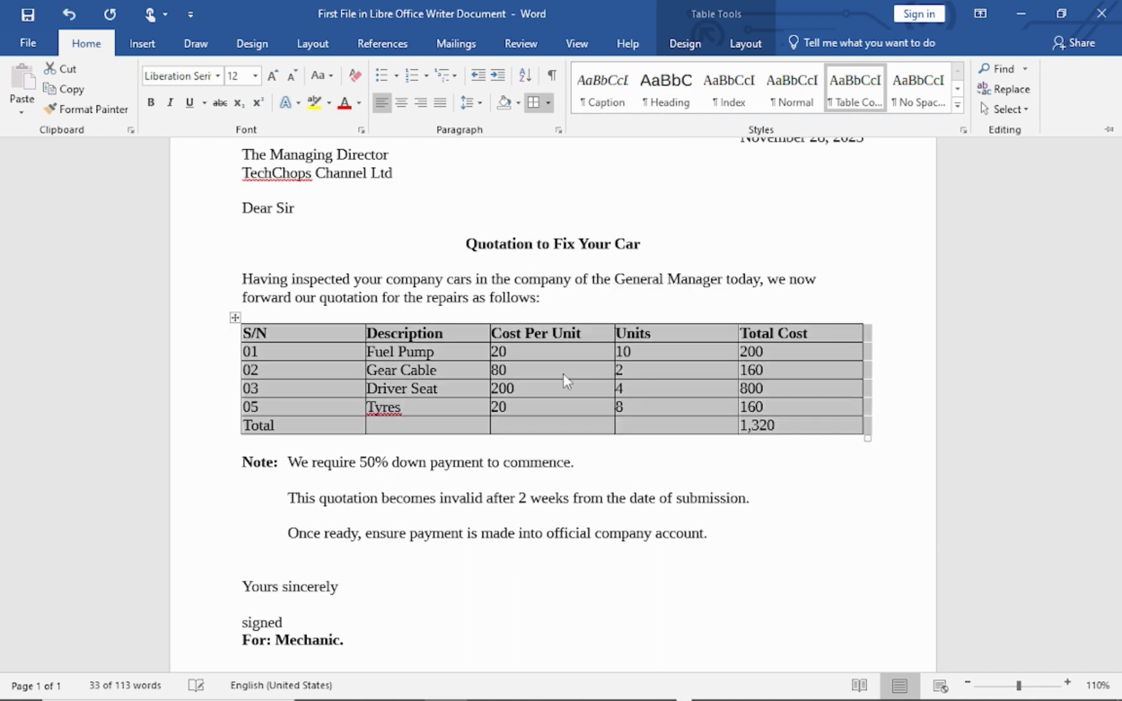
key("ctrl+F1")
left_click(582, 300)
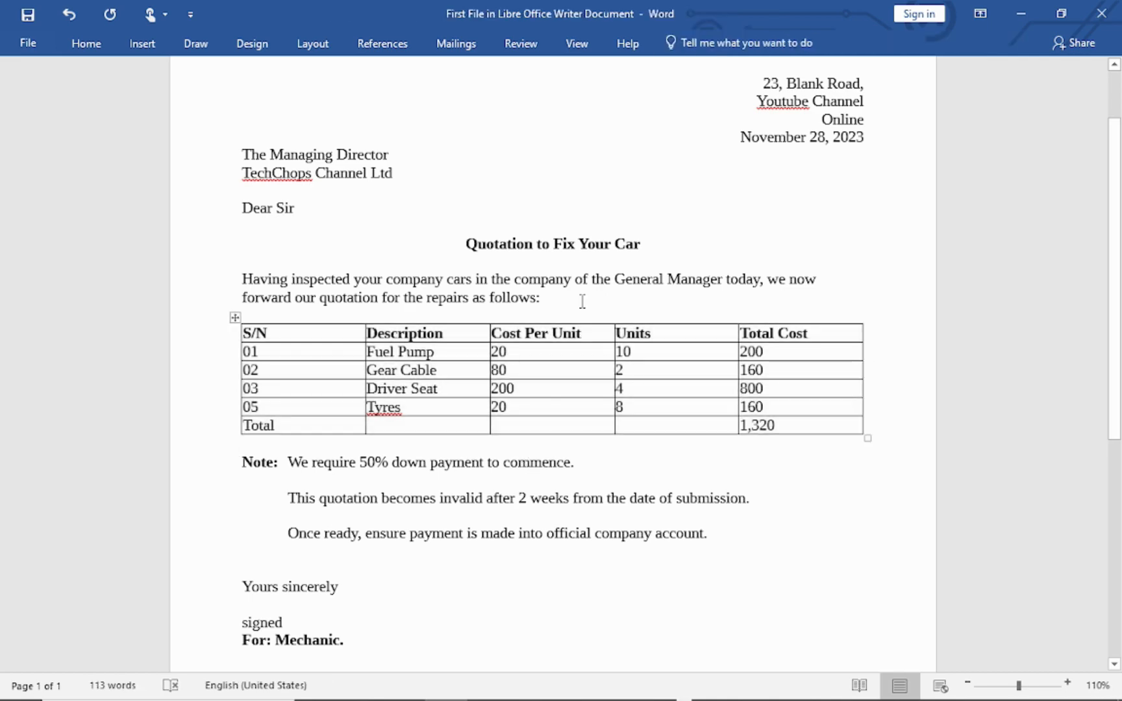
scroll(474, 389, "down", 4)
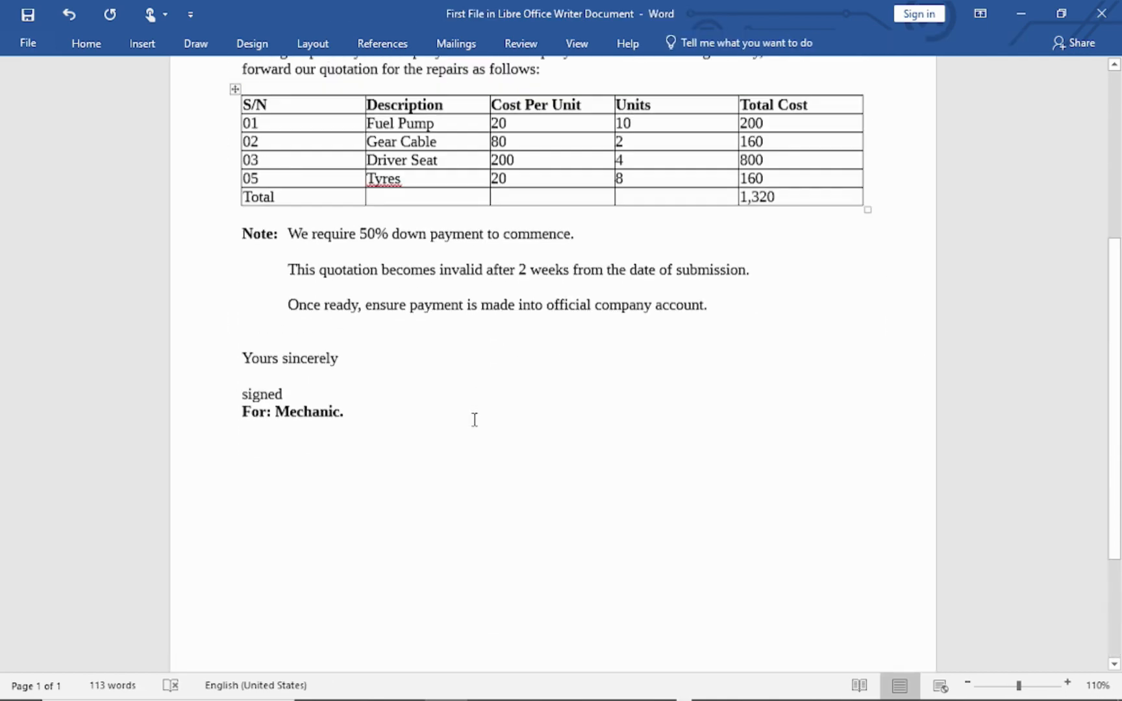
scroll(475, 420, "up", 5)
scroll(553, 247, "down", 8)
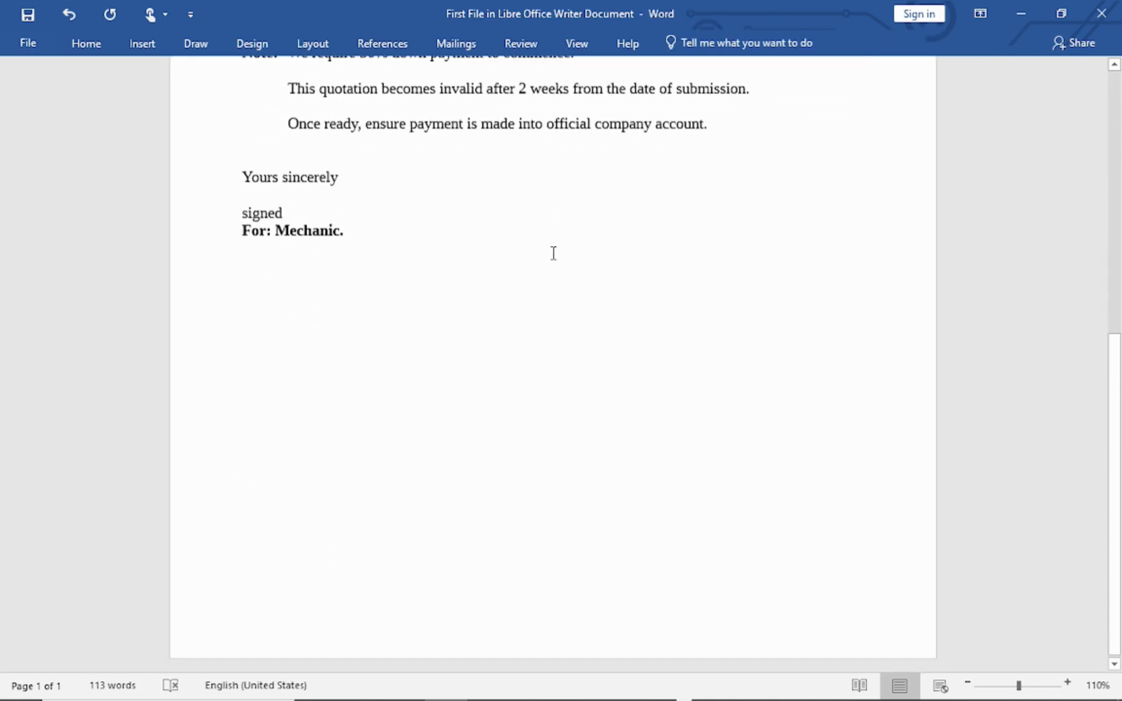
Step: Look over the whole quotation letter once more and close the document without saving the changes
scroll(553, 253, "up", 9)
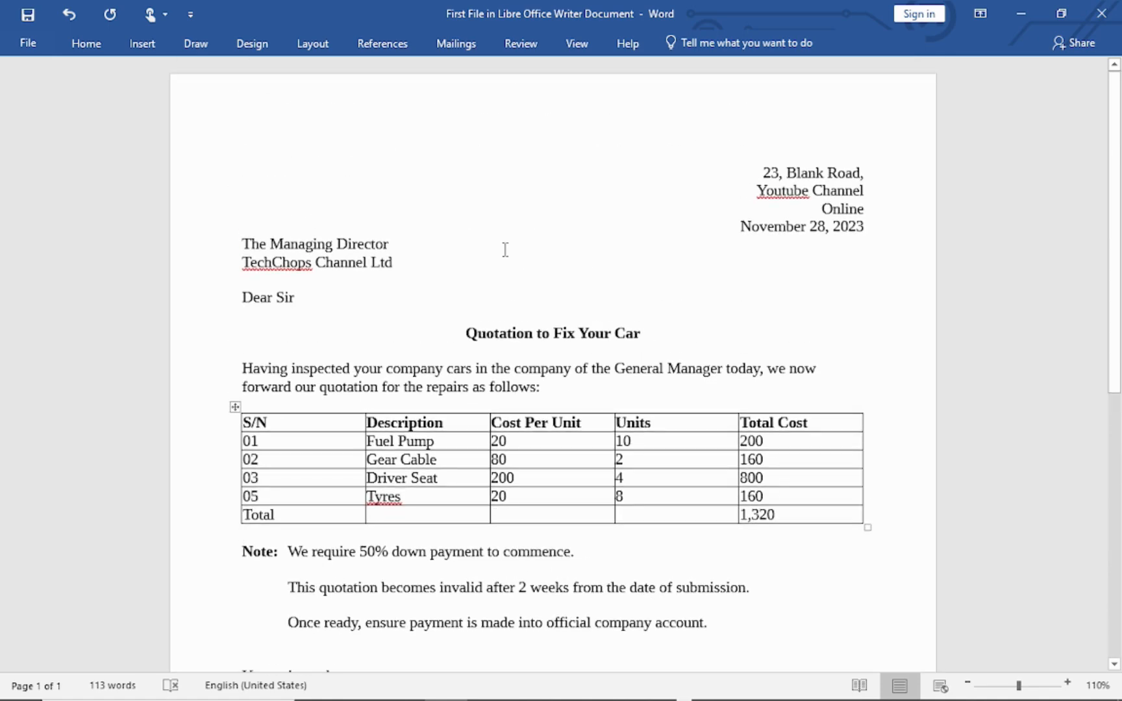
scroll(552, 412, "down", 8)
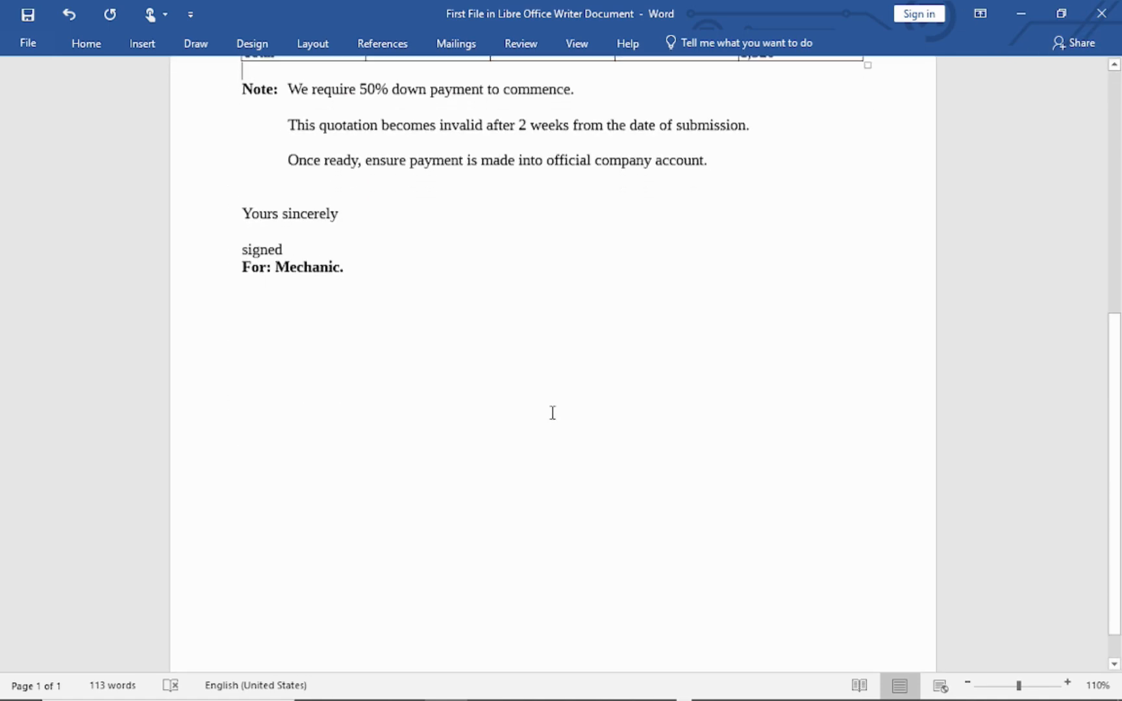
scroll(552, 413, "up", 8)
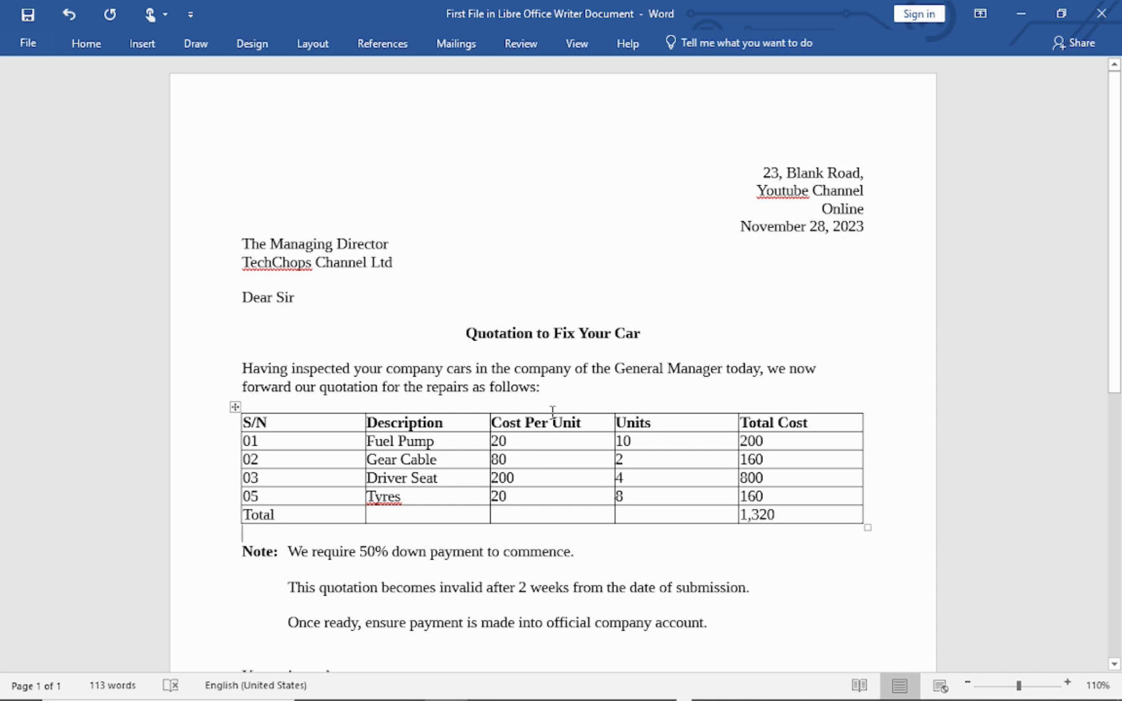
scroll(553, 413, "down", 2)
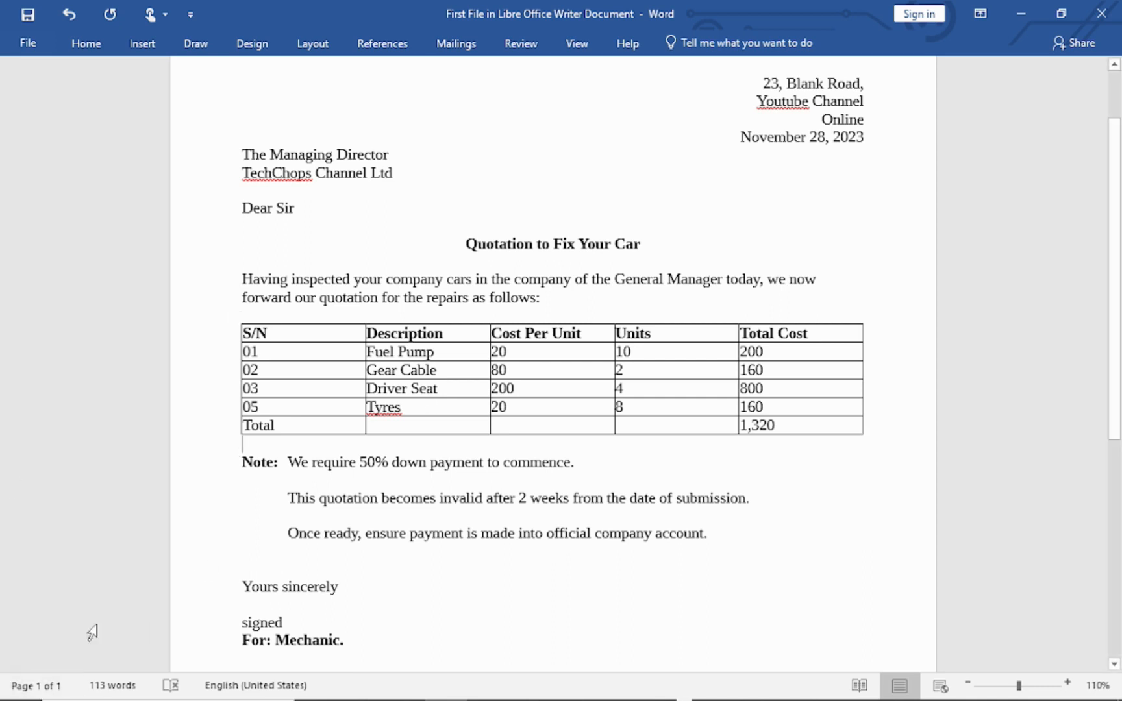
left_click(1102, 13)
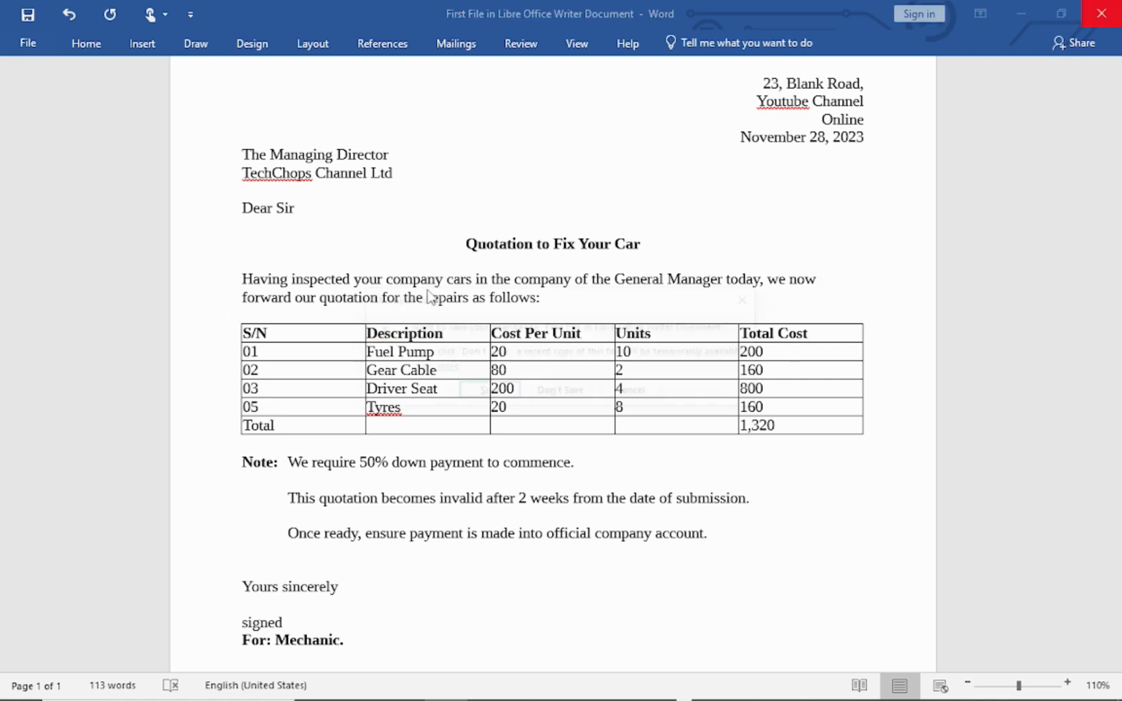
left_click(562, 392)
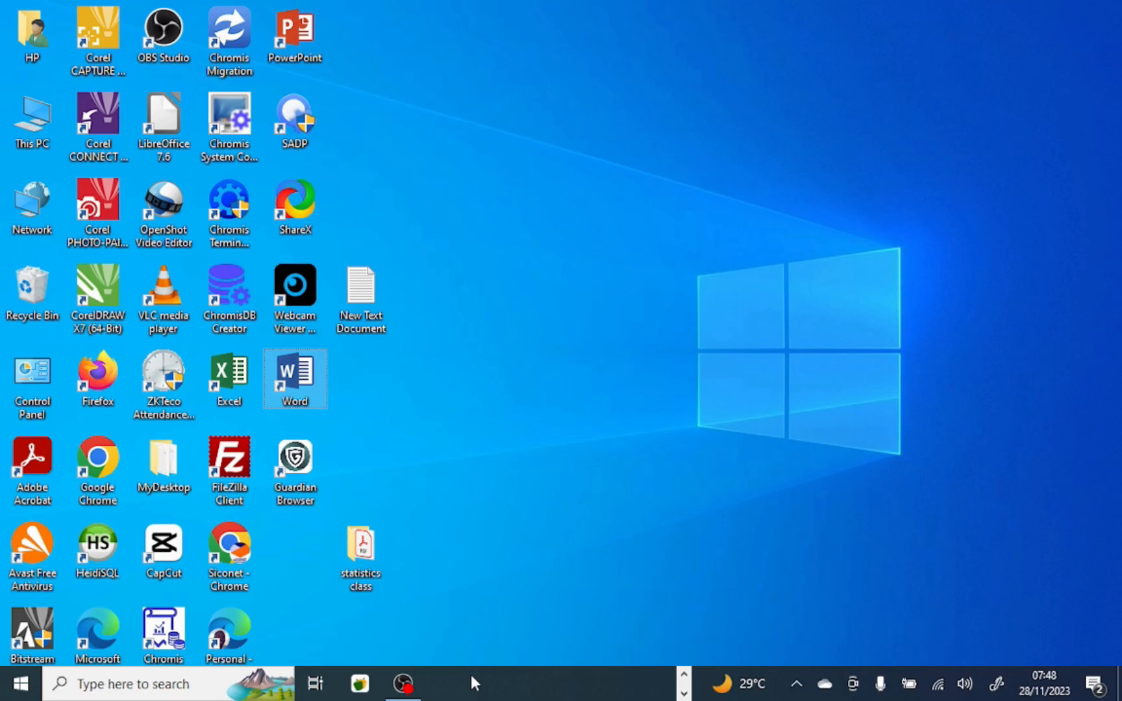
left_click(403, 684)
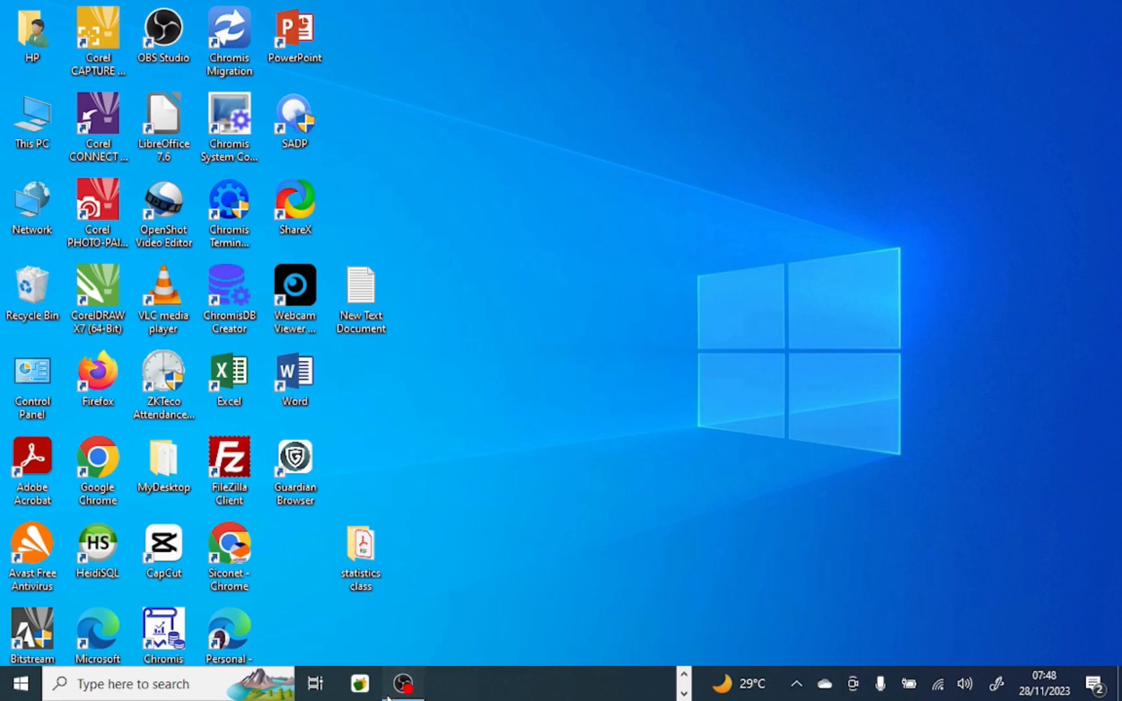